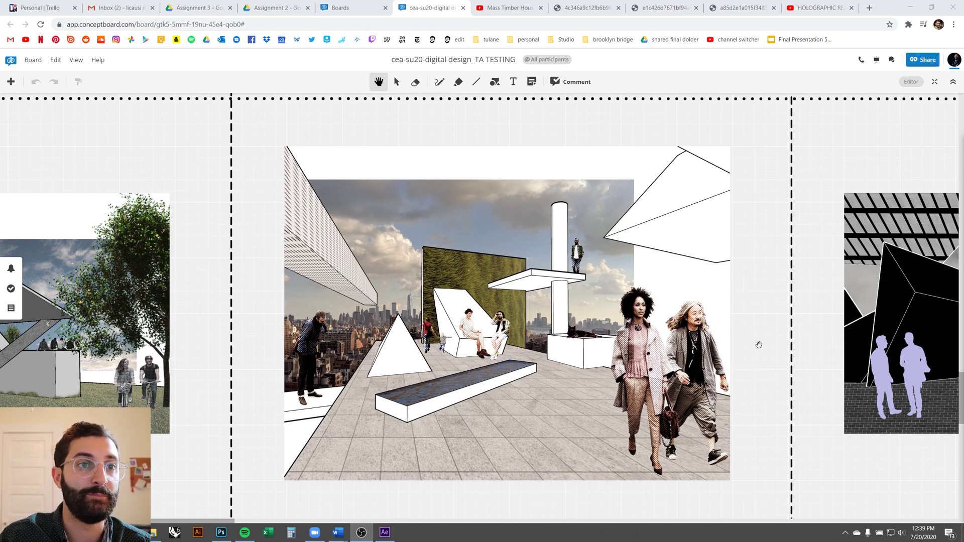
Examine the rooftop plaza collage, its Animated Perspective 1 video and the other frames below it on the board
{"action": "scroll", "coordinate": [764, 253], "scroll_direction": "down", "scroll_amount": 2}
{"action": "scroll", "coordinate": [764, 253], "scroll_direction": "down", "scroll_amount": 10}
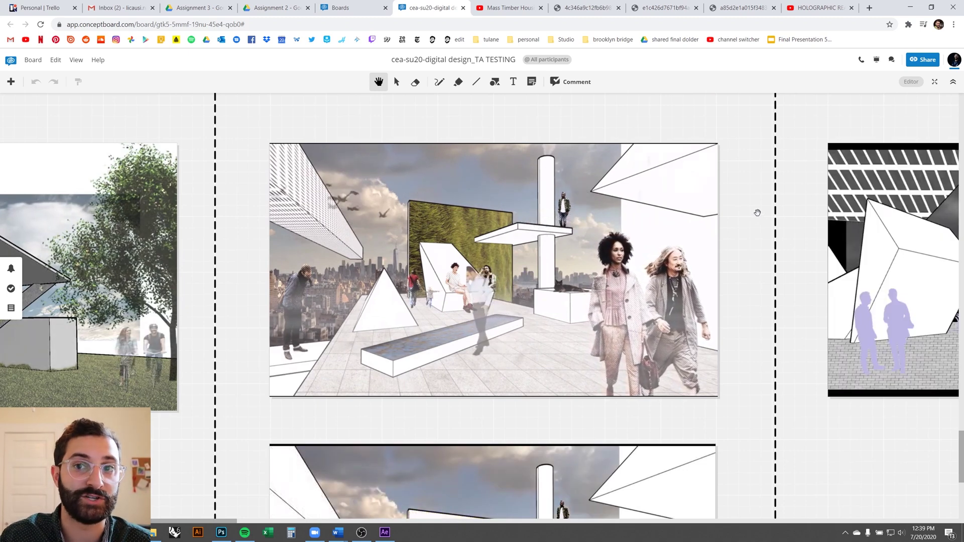
{"action": "scroll", "coordinate": [754, 221], "scroll_direction": "down", "scroll_amount": 2}
{"action": "left_click_drag", "start_coordinate": [754, 324], "coordinate": [768, 150]}
{"action": "scroll", "coordinate": [740, 259], "scroll_direction": "up", "scroll_amount": 2}
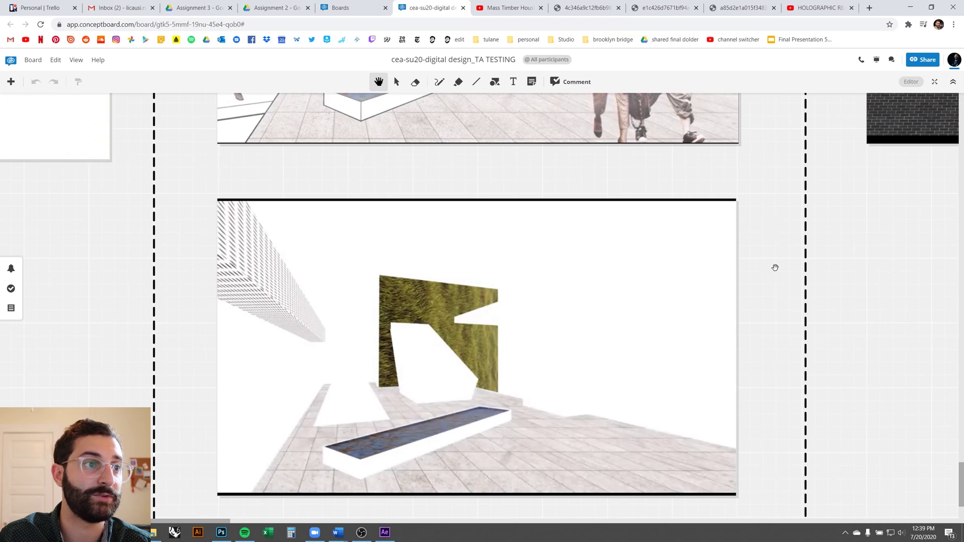
{"action": "scroll", "coordinate": [775, 267], "scroll_direction": "up", "scroll_amount": 2}
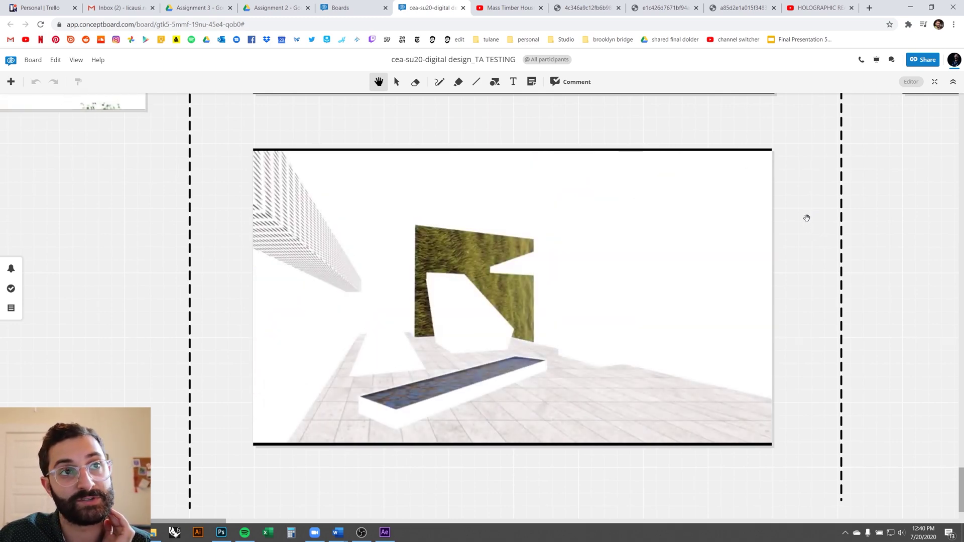
{"action": "scroll", "coordinate": [807, 218], "scroll_direction": "down", "scroll_amount": 2}
{"action": "left_click_drag", "start_coordinate": [797, 158], "coordinate": [779, 327]}
{"action": "left_click_drag", "start_coordinate": [775, 217], "coordinate": [768, 323]}
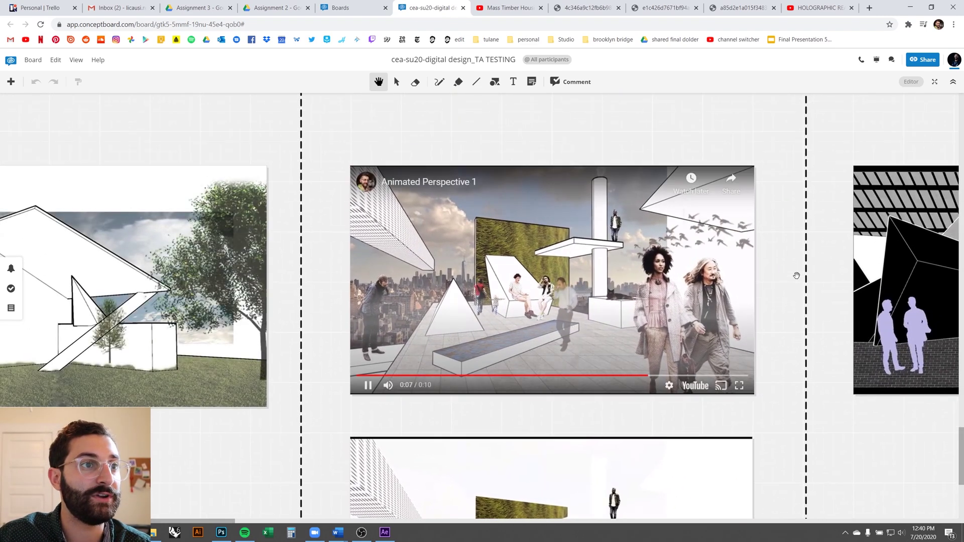
{"action": "scroll", "coordinate": [800, 301], "scroll_direction": "up", "scroll_amount": 2}
{"action": "scroll", "coordinate": [801, 302], "scroll_direction": "up", "scroll_amount": 2}
{"action": "left_click_drag", "start_coordinate": [753, 297], "coordinate": [881, 303]}
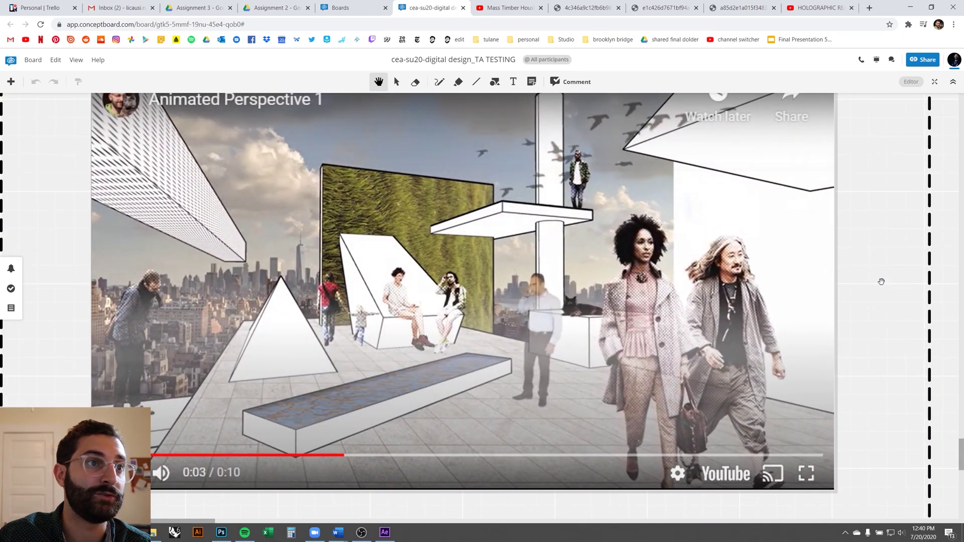
{"action": "scroll", "coordinate": [881, 282], "scroll_direction": "down", "scroll_amount": 3}
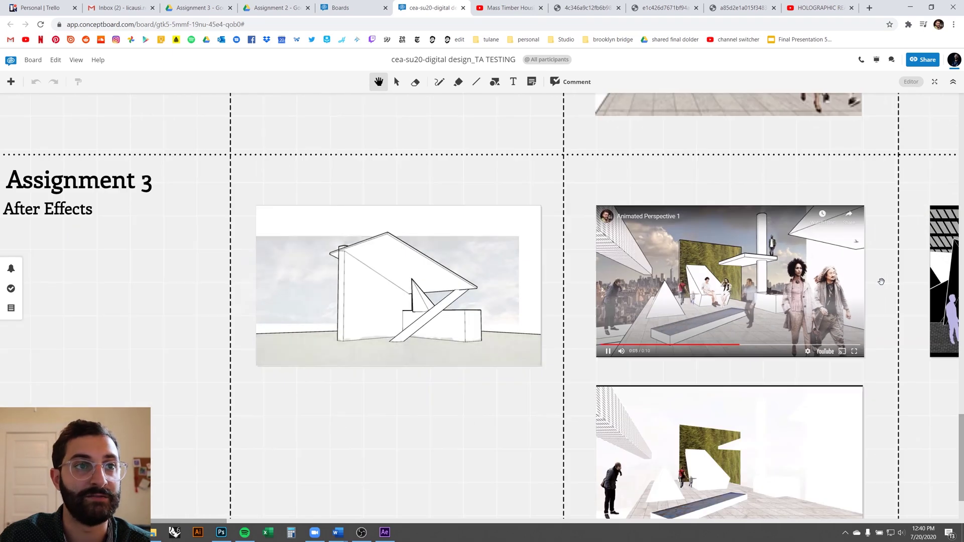
Examine the cea_sample animation under Assignment 3 and return to the rooftop plaza animation beside it
{"action": "left_click_drag", "start_coordinate": [586, 300], "coordinate": [855, 296]}
{"action": "scroll", "coordinate": [627, 290], "scroll_direction": "up", "scroll_amount": 3}
{"action": "scroll", "coordinate": [628, 290], "scroll_direction": "up", "scroll_amount": 2}
{"action": "scroll", "coordinate": [855, 296], "scroll_direction": "up", "scroll_amount": 2}
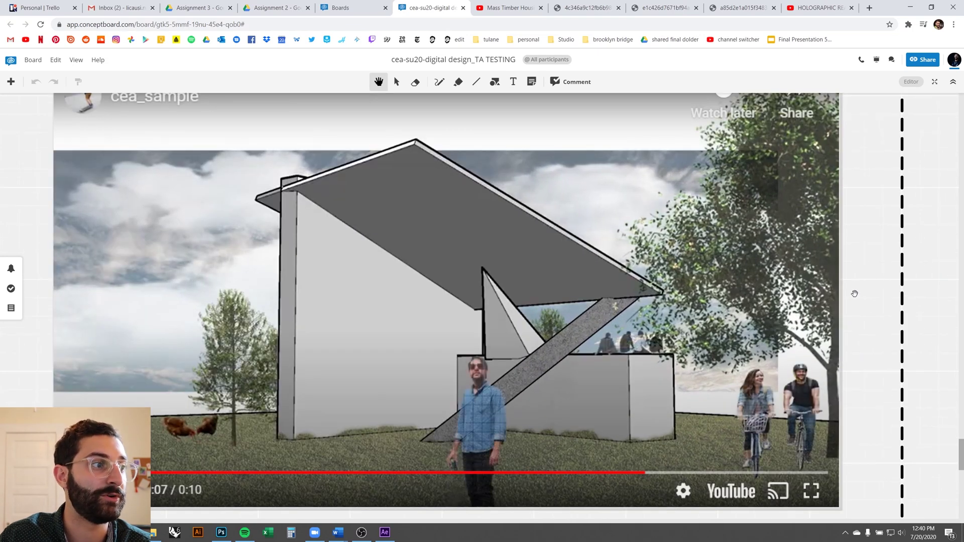
{"action": "scroll", "coordinate": [862, 279], "scroll_direction": "down", "scroll_amount": 1}
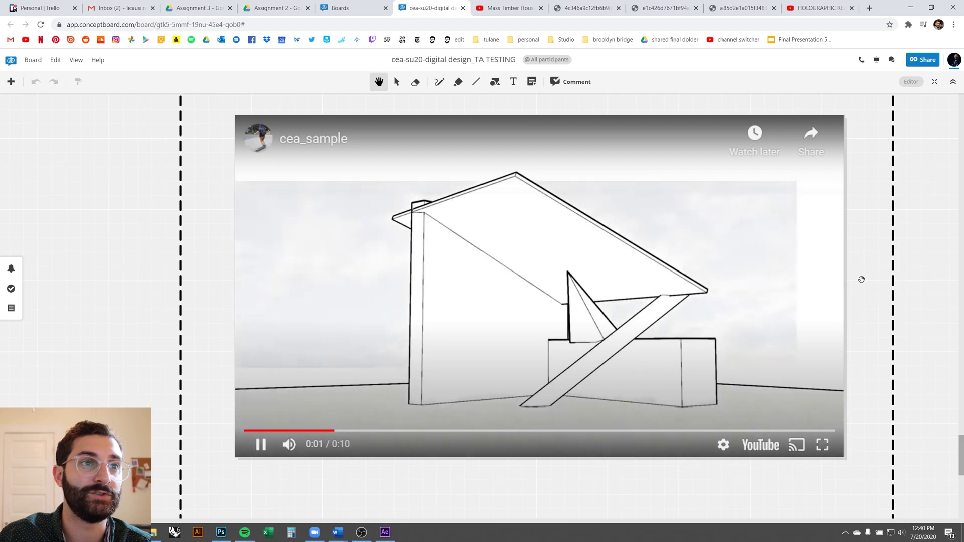
{"action": "left_click_drag", "start_coordinate": [861, 279], "coordinate": [0, 250]}
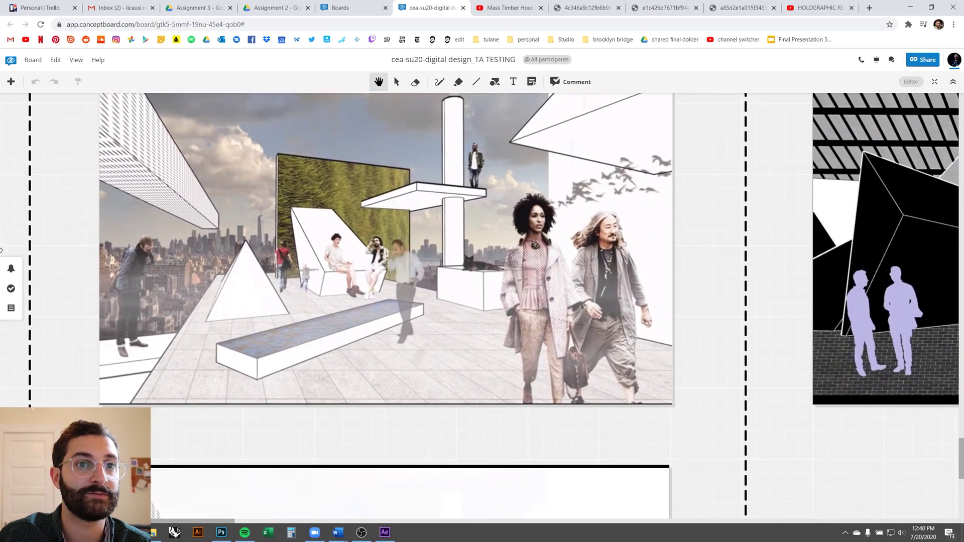
{"action": "left_click_drag", "start_coordinate": [740, 265], "coordinate": [259, 334]}
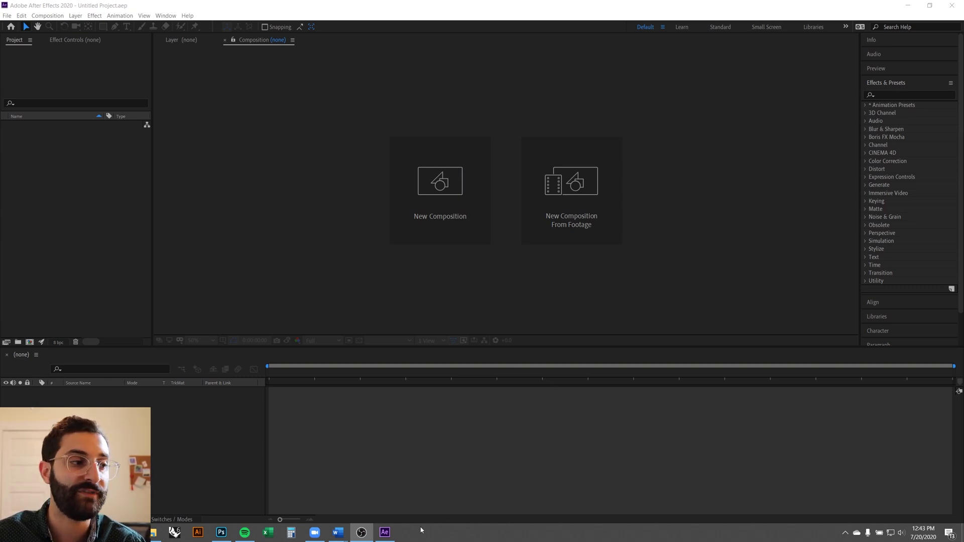
Import the 2020-07-19 vignette example file PSD from the Assignment 2 folder into After Effects as a Composition with Editable Layer Styles
{"action": "left_click", "coordinate": [153, 536]}
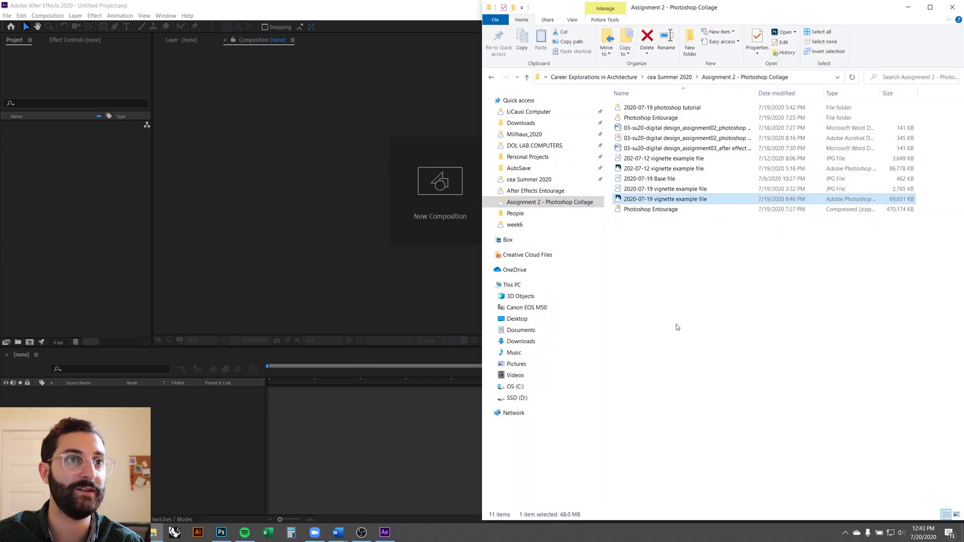
{"action": "left_click", "coordinate": [687, 199]}
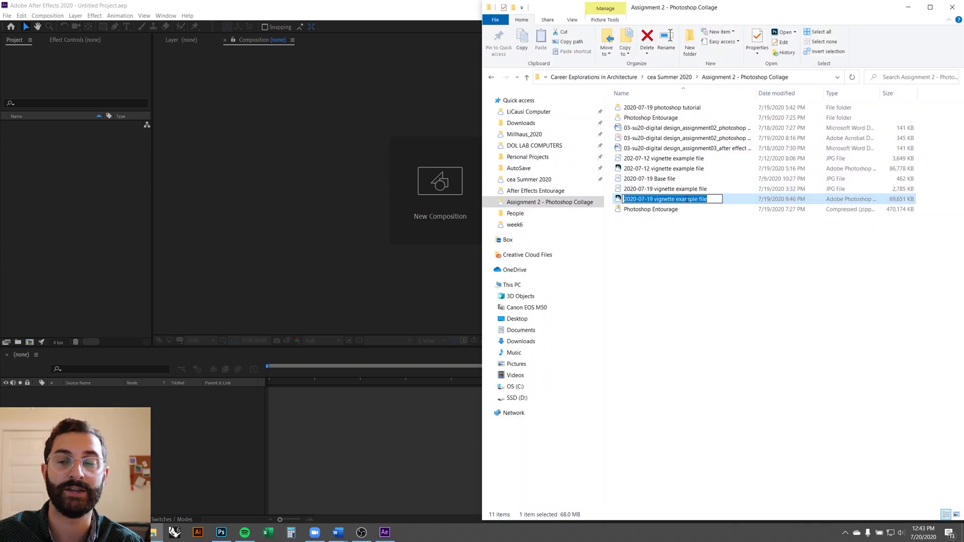
{"action": "left_click", "coordinate": [728, 202]}
{"action": "left_click_drag", "start_coordinate": [713, 202], "coordinate": [85, 227]}
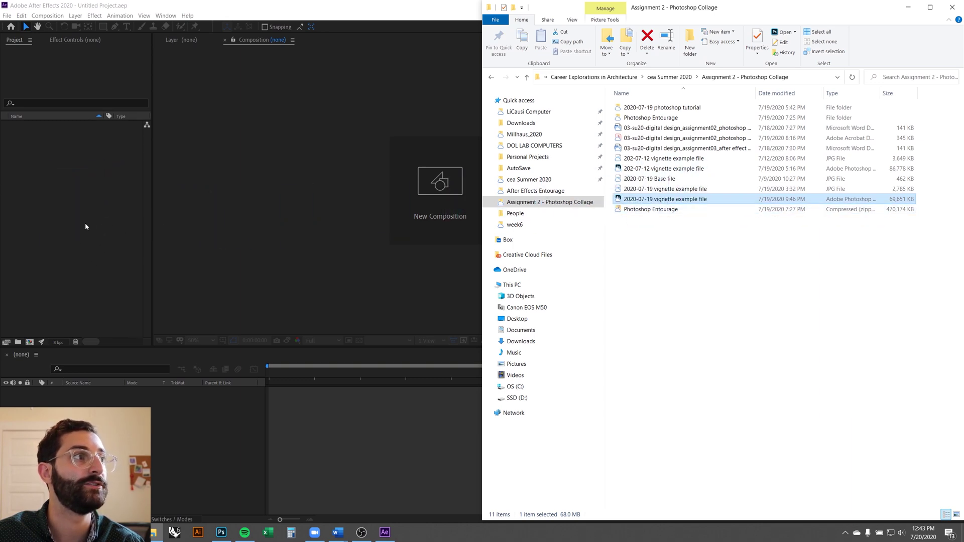
{"action": "left_click", "coordinate": [336, 201]}
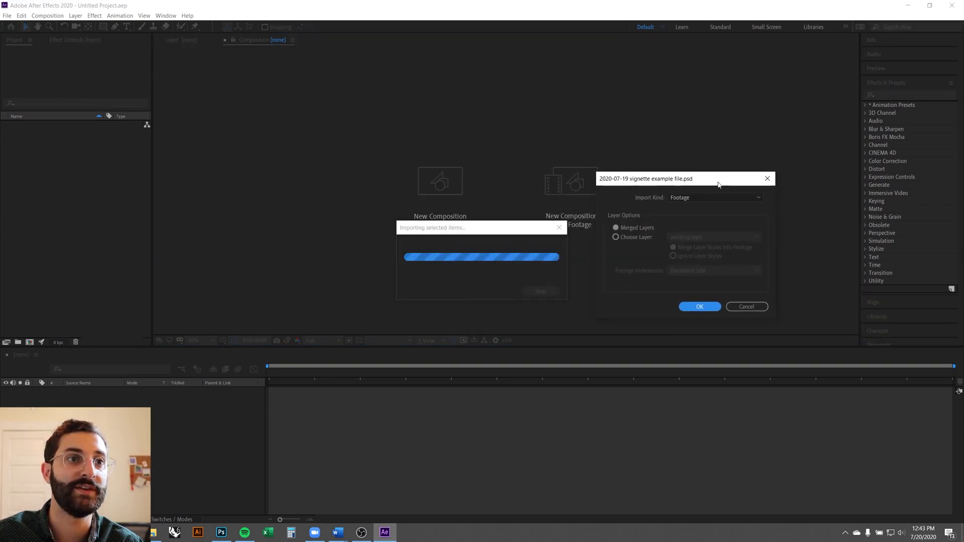
{"action": "left_click", "coordinate": [747, 197]}
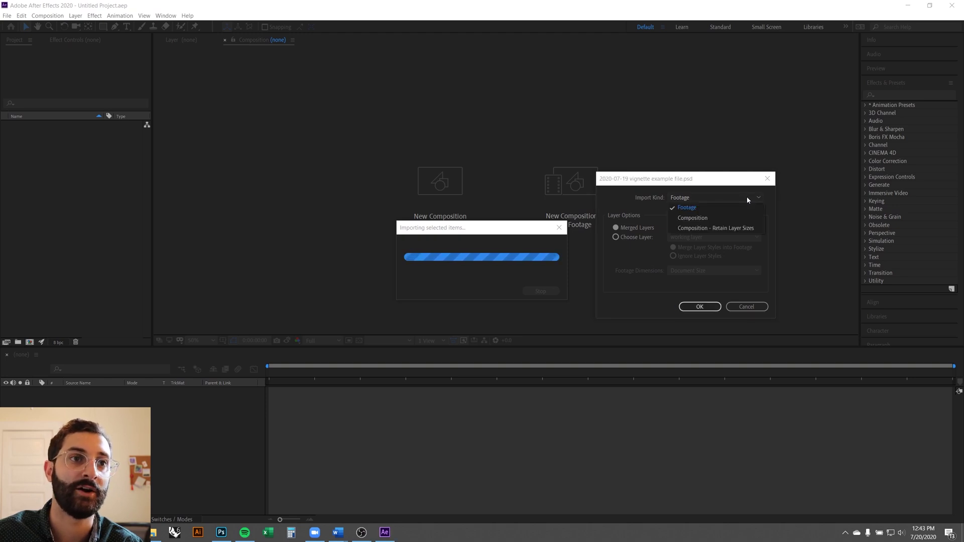
{"action": "left_click", "coordinate": [708, 219]}
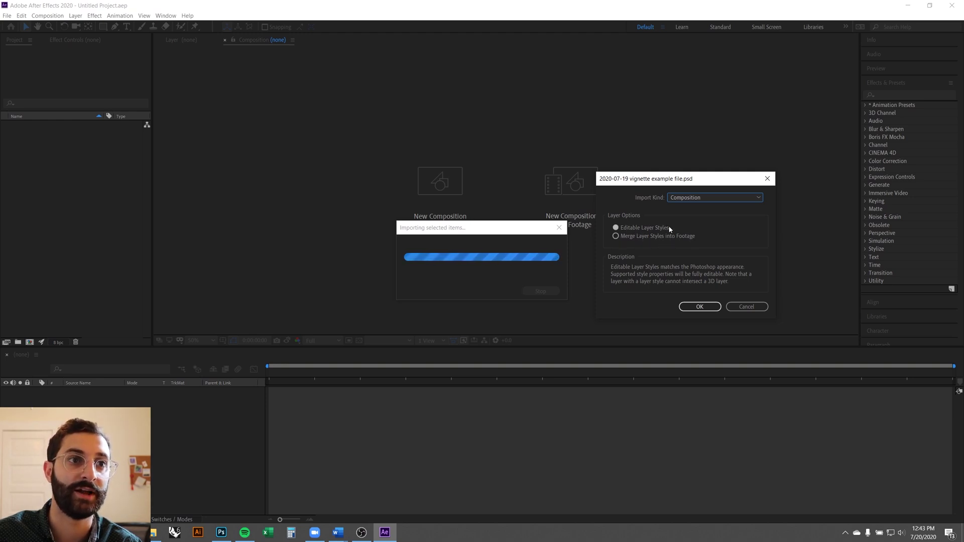
{"action": "left_click", "coordinate": [707, 308]}
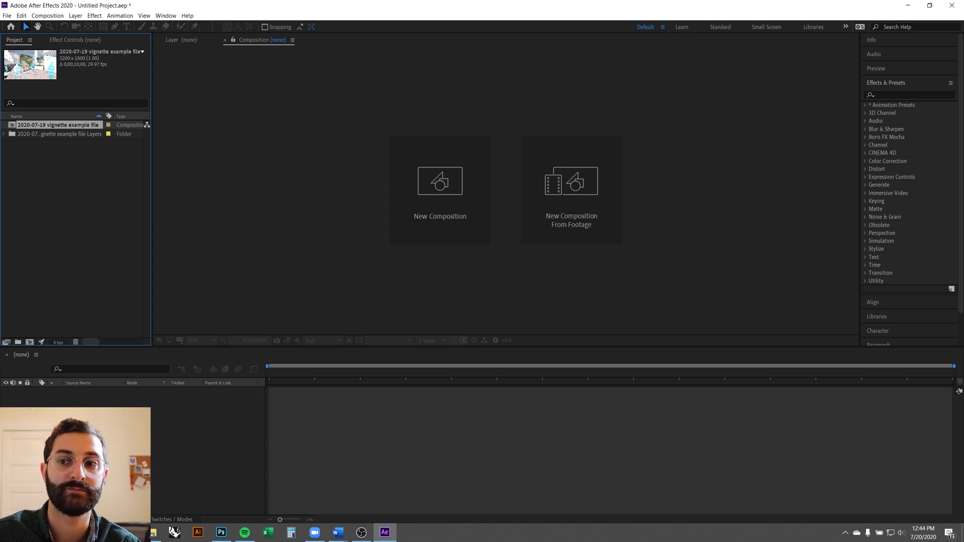
Switch to Photoshop and hide the PEOPLE, material and textures, base, Brightness/Contrast 1 and sky layers one by one
{"action": "key", "text": "alt+Tab"}
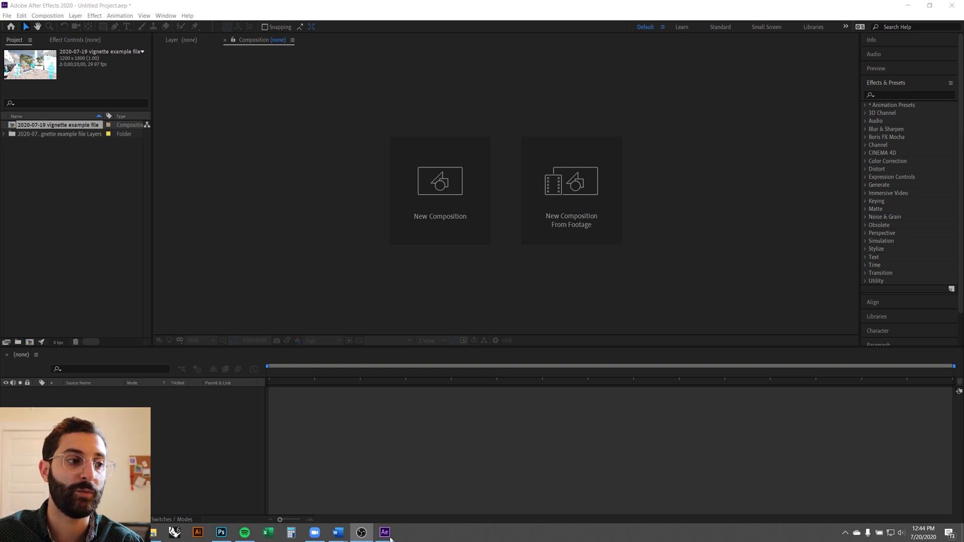
{"action": "mouse_move", "coordinate": [229, 534]}
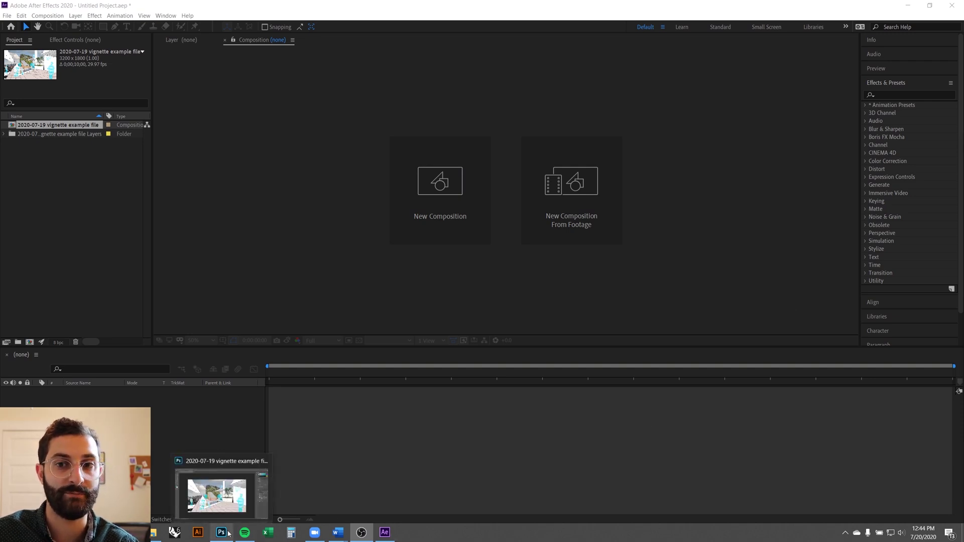
{"action": "left_click", "coordinate": [229, 508]}
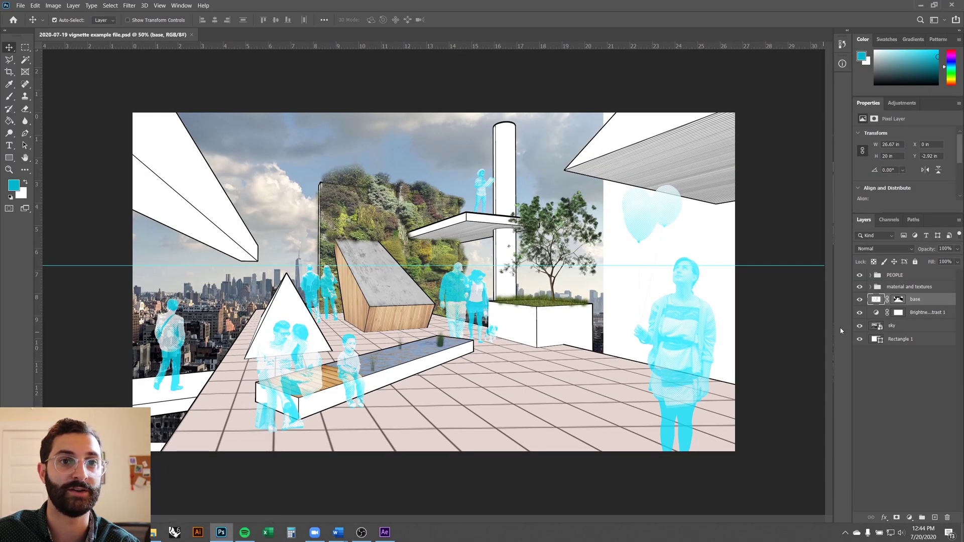
{"action": "left_click", "coordinate": [861, 275]}
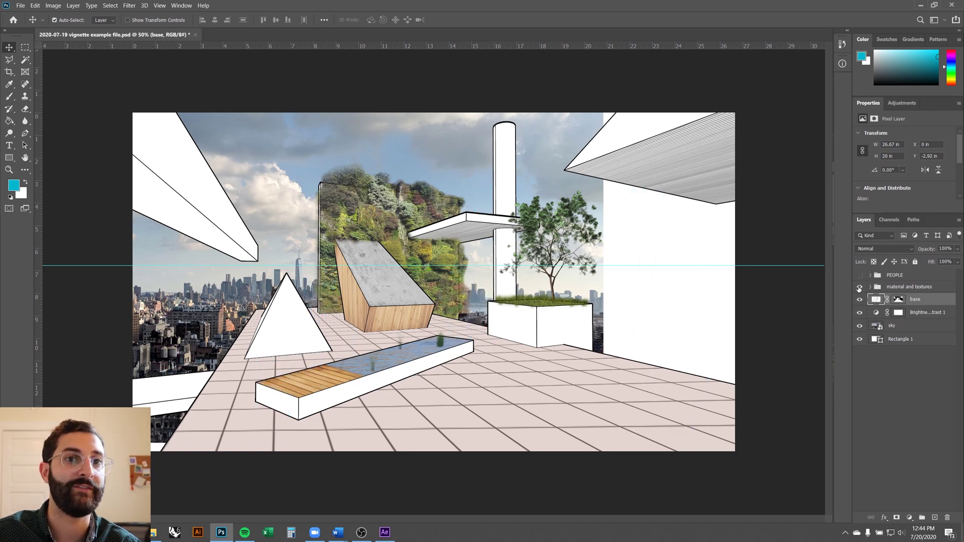
{"action": "left_click", "coordinate": [859, 287]}
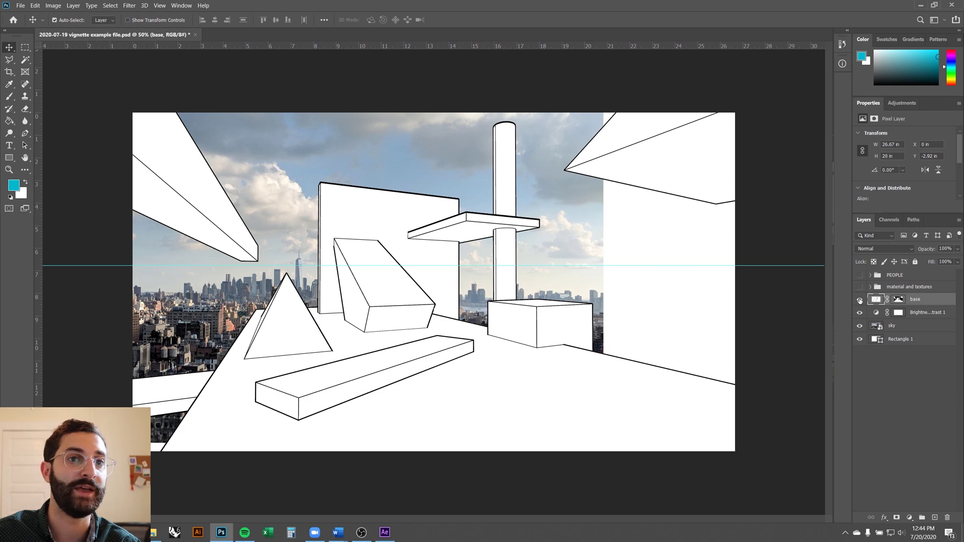
{"action": "left_click", "coordinate": [860, 300]}
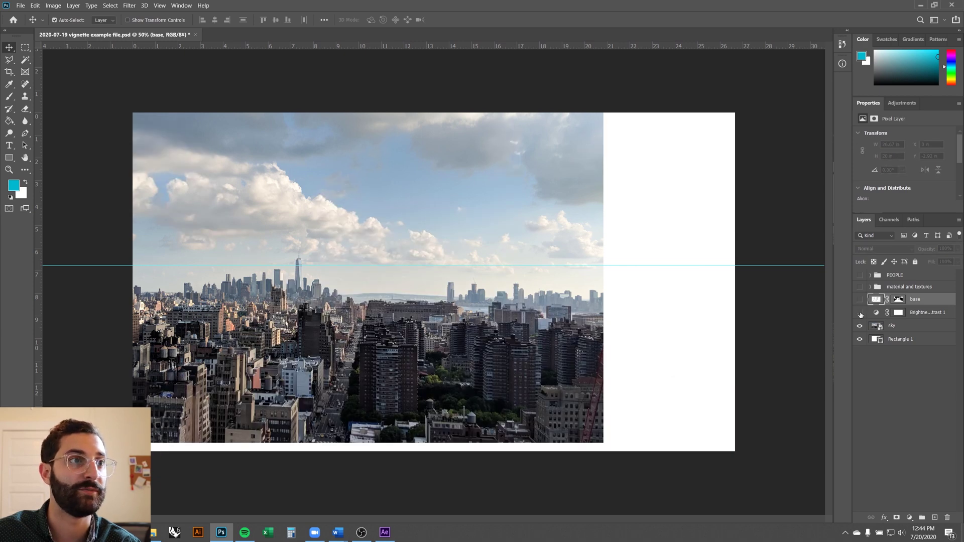
{"action": "left_click", "coordinate": [860, 312]}
{"action": "left_click", "coordinate": [861, 327]}
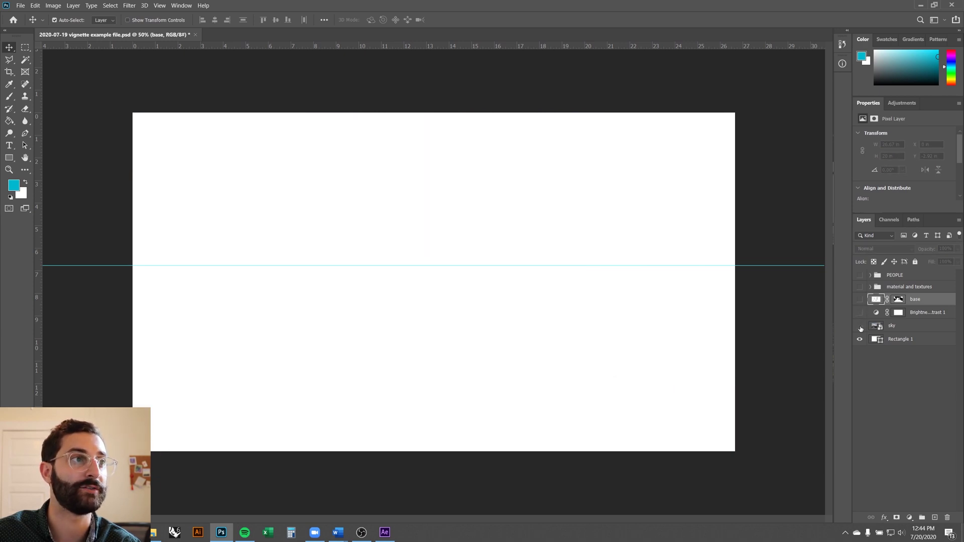
Show the sky, base, material and textures and PEOPLE layers again and return to After Effects
{"action": "left_click", "coordinate": [860, 327]}
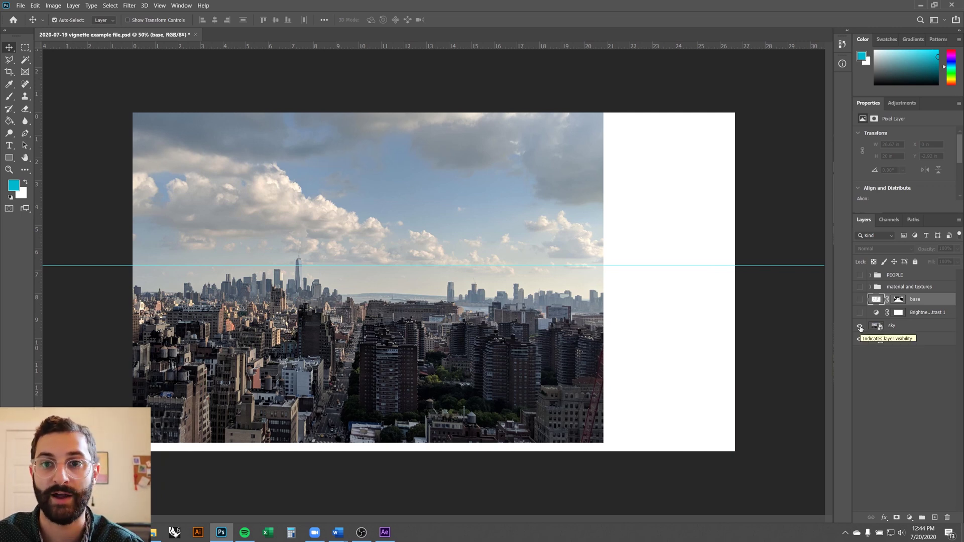
{"action": "left_click", "coordinate": [860, 300]}
{"action": "left_click", "coordinate": [860, 287]}
{"action": "left_click", "coordinate": [860, 275]}
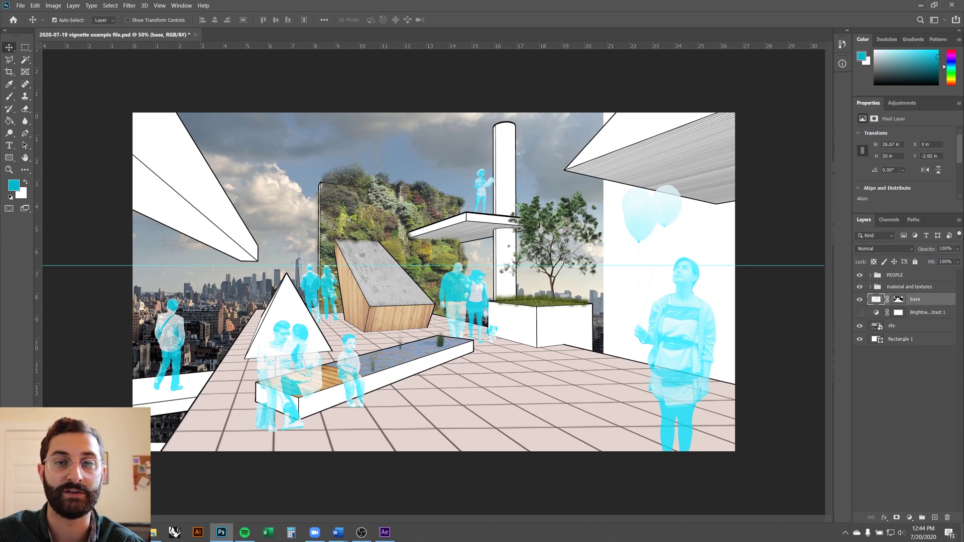
{"action": "left_click", "coordinate": [921, 4]}
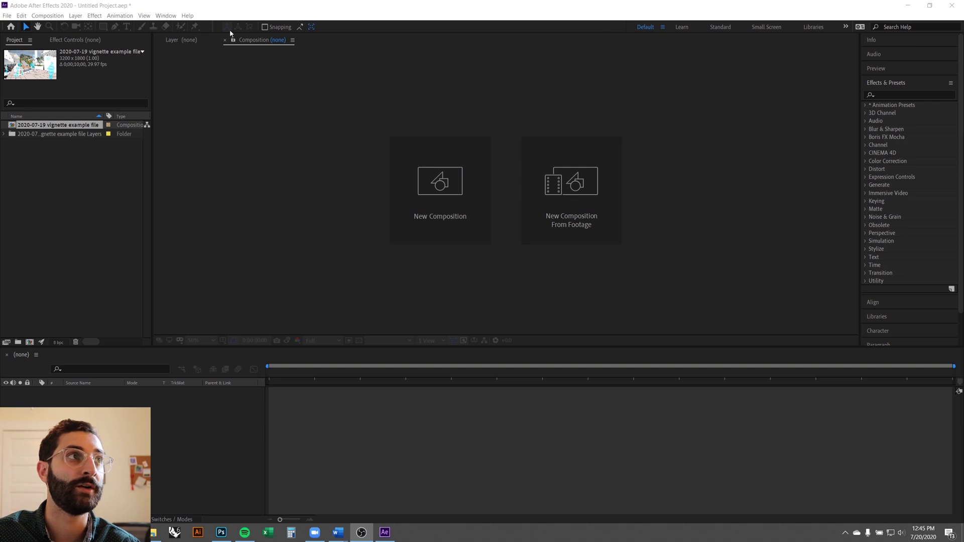
{"action": "left_click", "coordinate": [166, 15]}
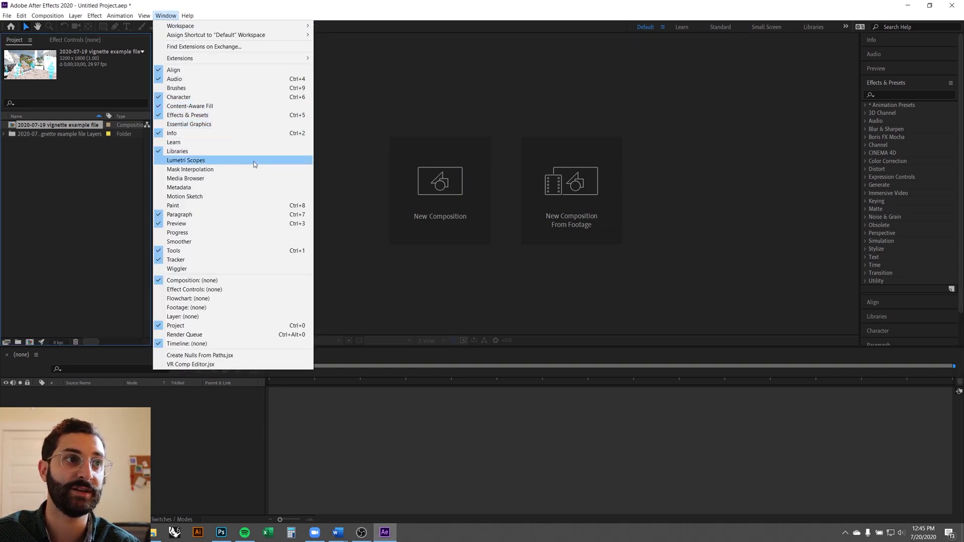
{"action": "left_click", "coordinate": [536, 87]}
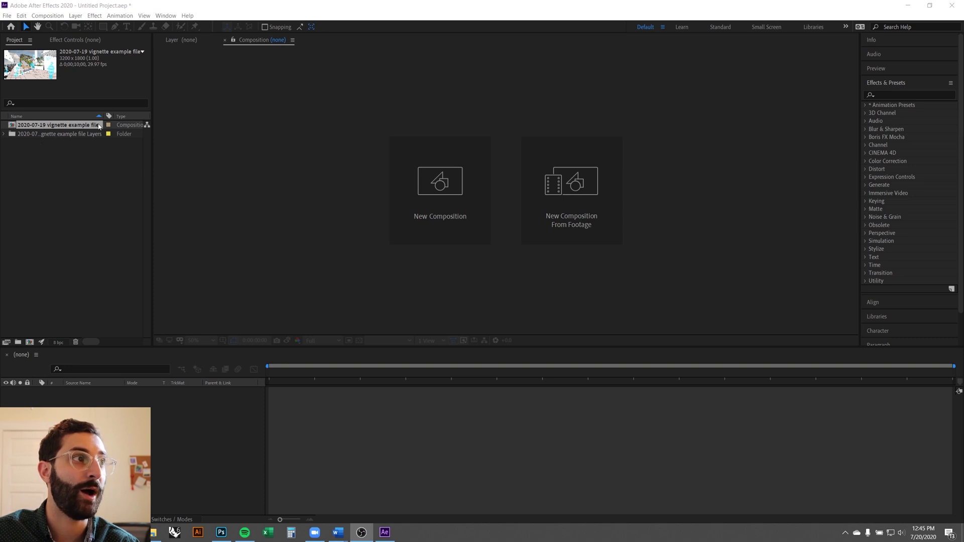
Widen the project item list and expand the imported vignette Layers folder to review its layers and nested compositions
{"action": "left_click_drag", "start_coordinate": [155, 134], "coordinate": [176, 135]}
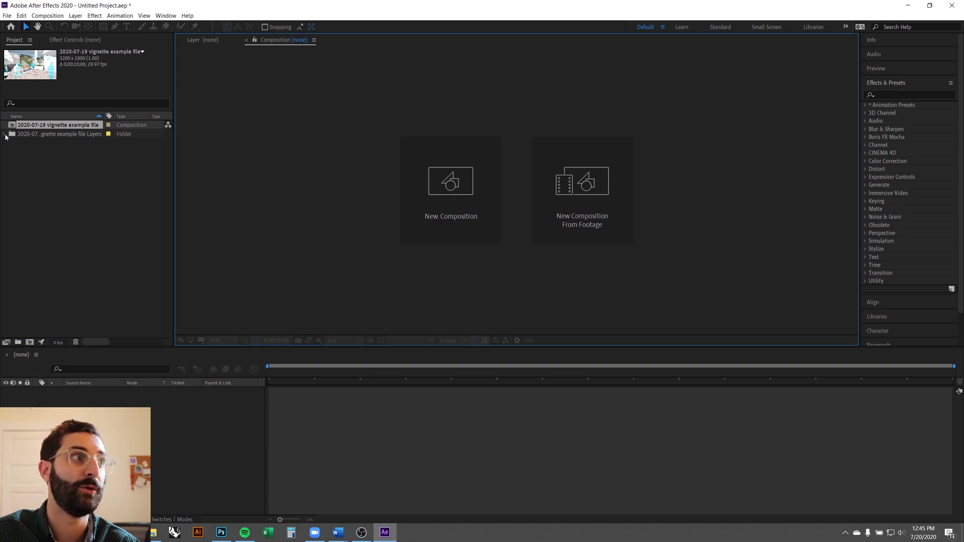
{"action": "left_click", "coordinate": [4, 135]}
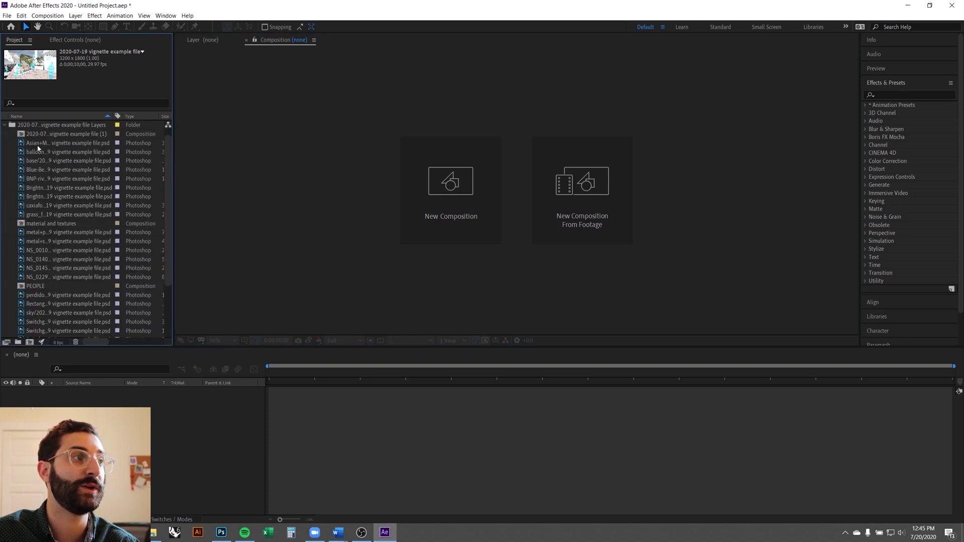
{"action": "scroll", "coordinate": [95, 158], "scroll_direction": "down", "scroll_amount": 2}
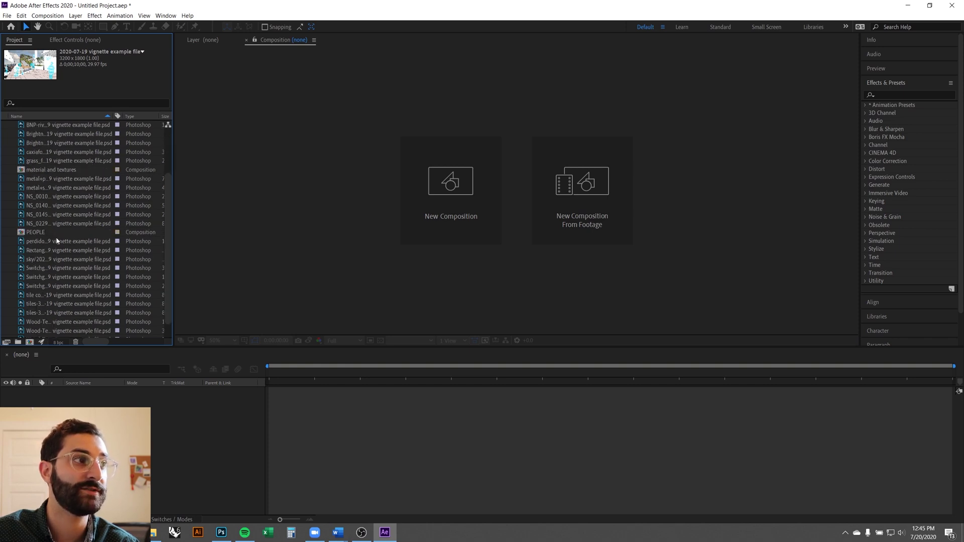
{"action": "scroll", "coordinate": [64, 251], "scroll_direction": "up", "scroll_amount": 3}
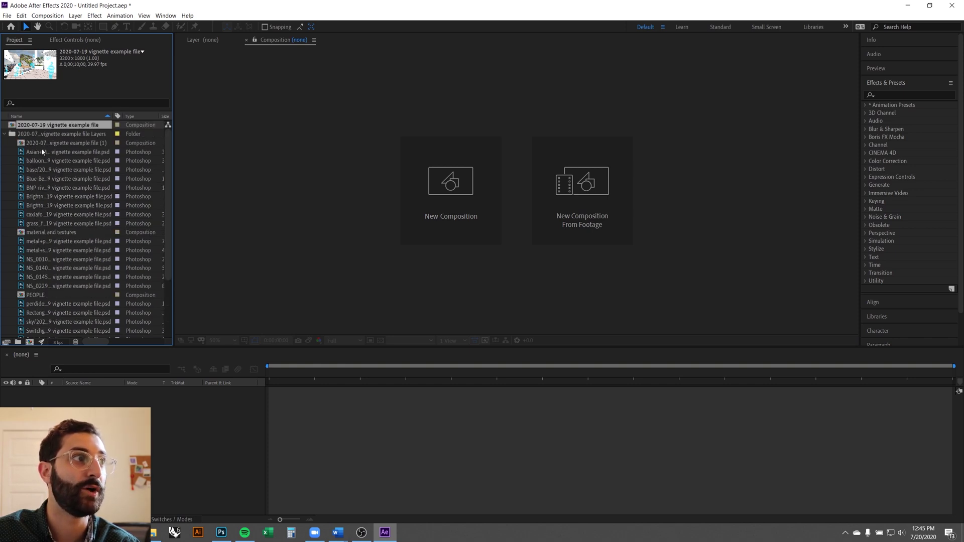
Open the 2020-07-19 vignette example file composition for viewing at 100%
{"action": "double_click", "coordinate": [57, 125]}
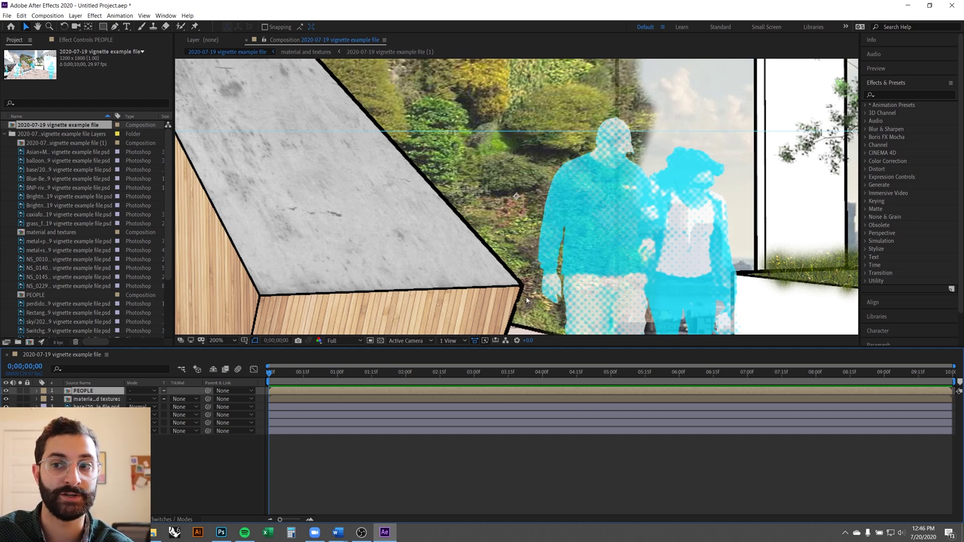
{"action": "scroll", "coordinate": [540, 296], "scroll_direction": "down", "scroll_amount": 1}
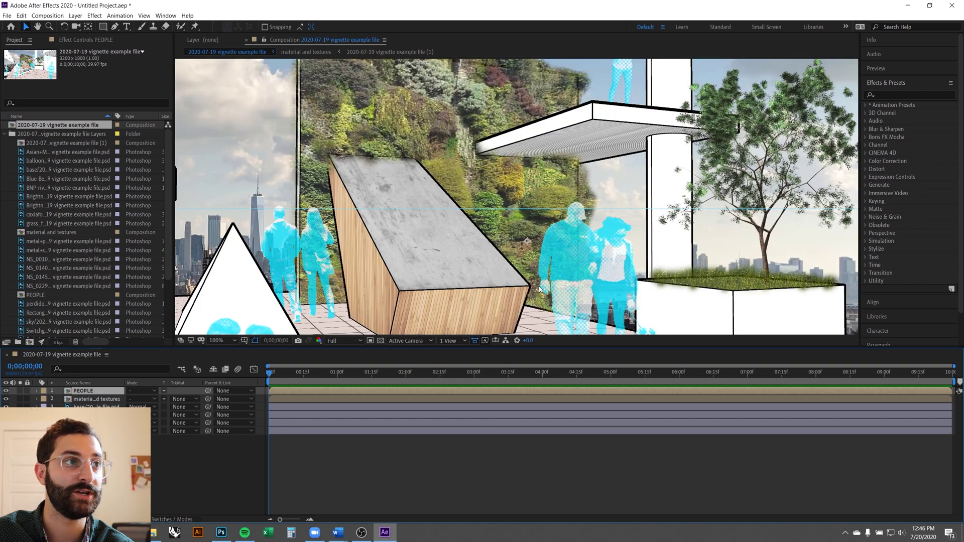
Zoom and pan around the vignette composition in the viewer at different magnifications
{"action": "scroll", "coordinate": [540, 290], "scroll_direction": "down", "scroll_amount": 1}
{"action": "scroll", "coordinate": [549, 238], "scroll_direction": "down", "scroll_amount": 1}
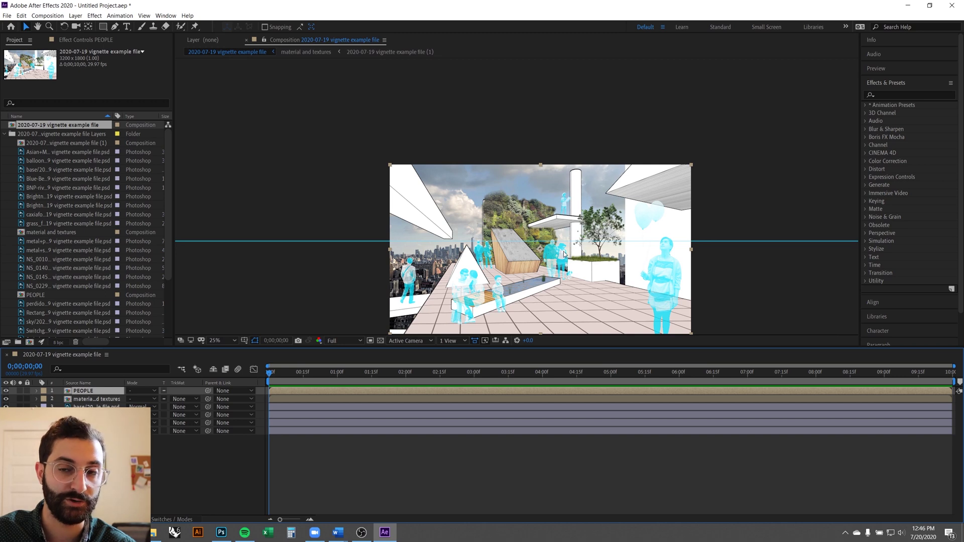
{"action": "key", "text": "space"}
{"action": "left_click_drag", "start_coordinate": [565, 267], "coordinate": [535, 208]}
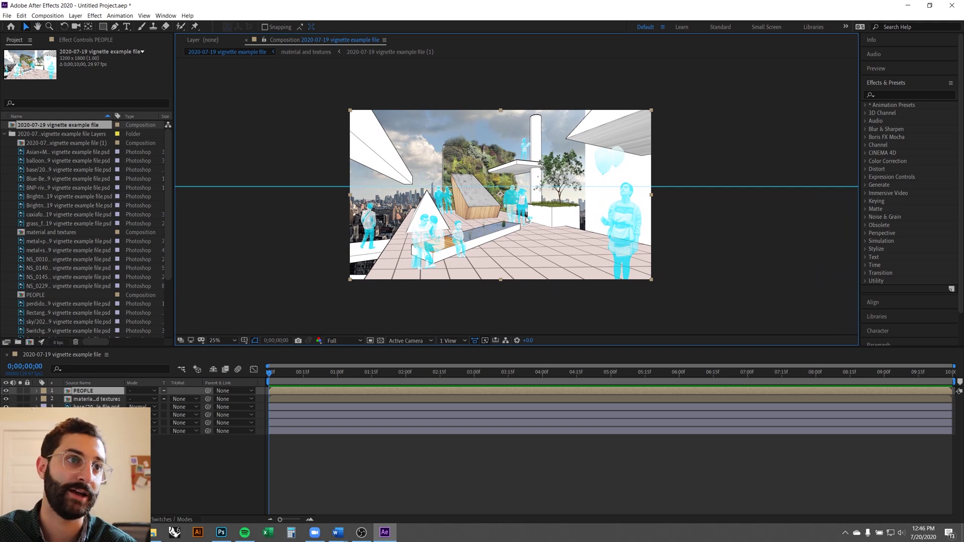
{"action": "scroll", "coordinate": [526, 220], "scroll_direction": "down", "scroll_amount": 3}
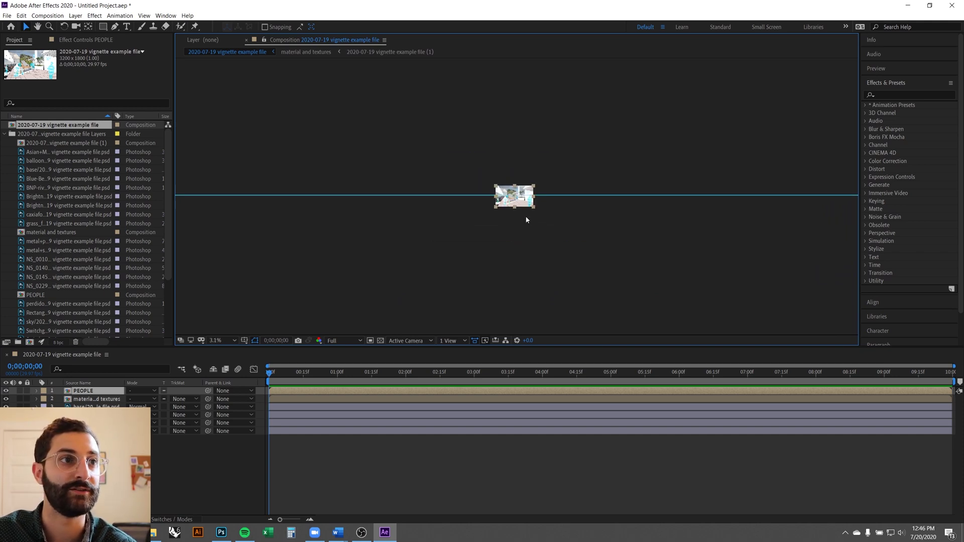
{"action": "scroll", "coordinate": [525, 218], "scroll_direction": "up", "scroll_amount": 7}
{"action": "scroll", "coordinate": [491, 216], "scroll_direction": "down", "scroll_amount": 1}
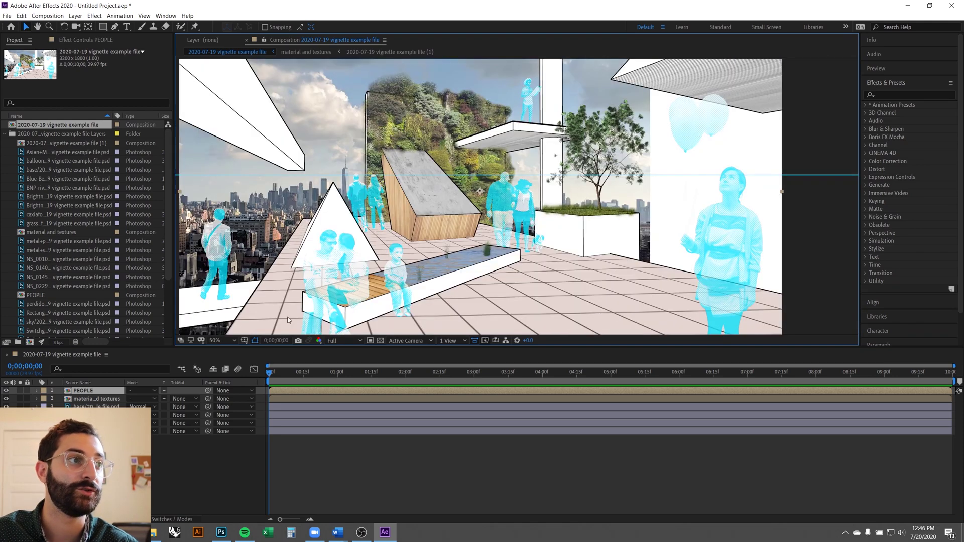
Fit the composition to the viewer, make the viewer area taller and widen the timeline's layer columns
{"action": "left_click", "coordinate": [226, 342]}
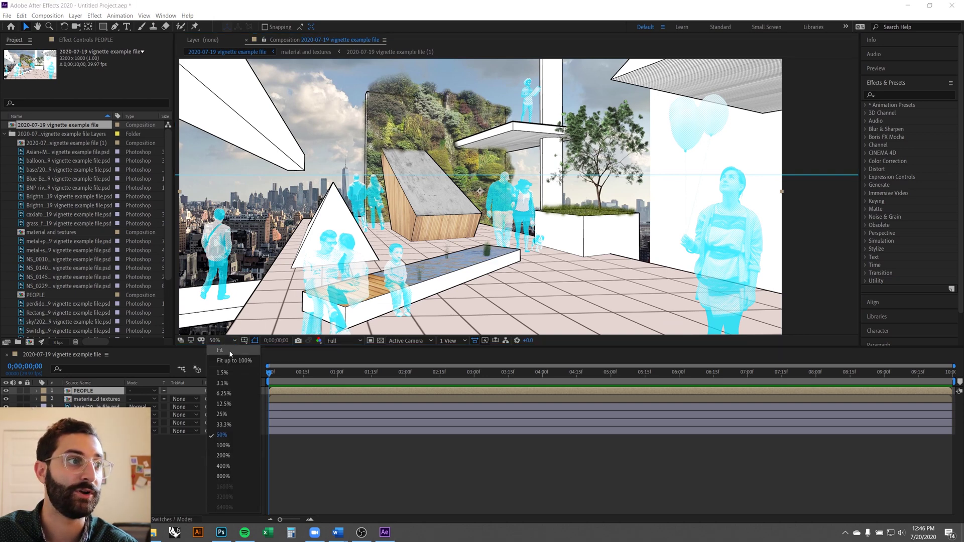
{"action": "left_click", "coordinate": [221, 350]}
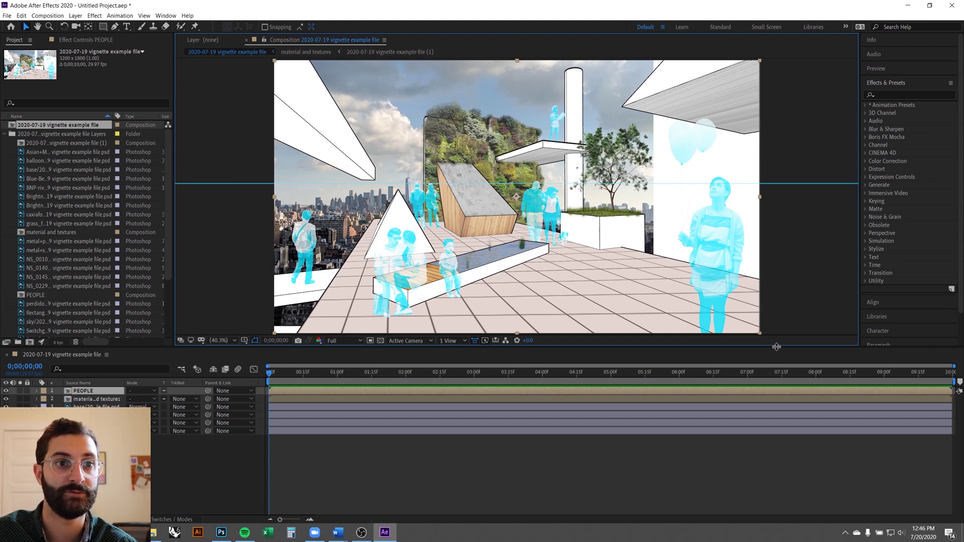
{"action": "left_click_drag", "start_coordinate": [777, 347], "coordinate": [777, 383]}
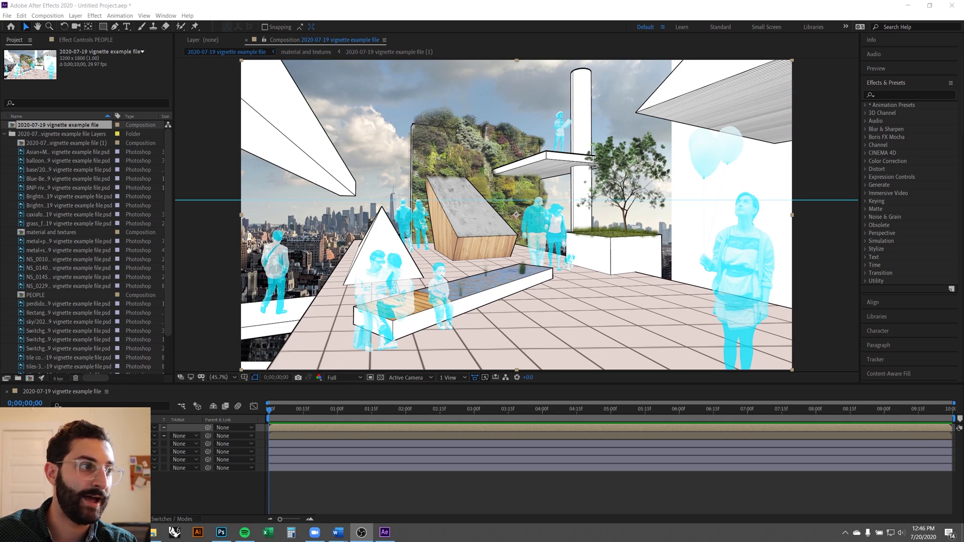
{"action": "left_click_drag", "start_coordinate": [126, 421], "coordinate": [184, 421]}
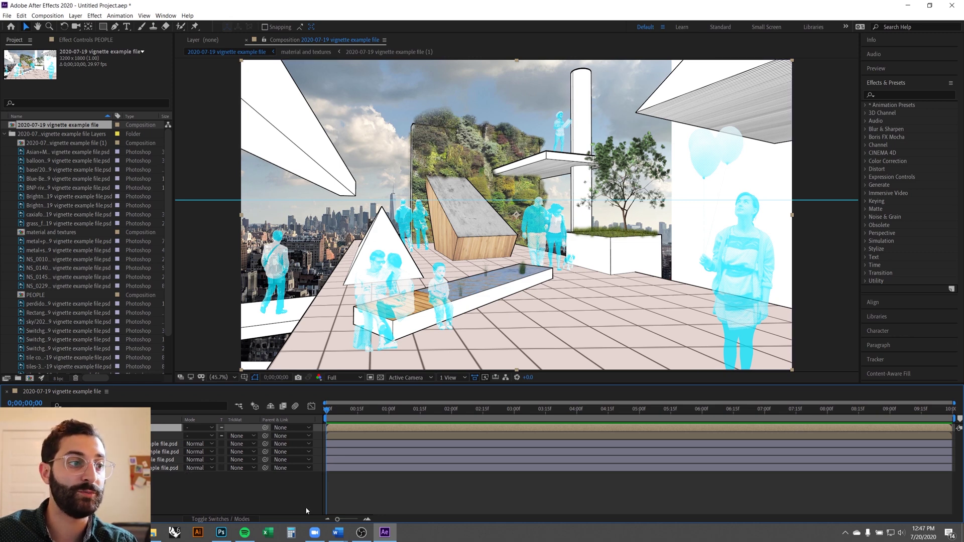
Review the nested PEOPLE and material and textures compositions, returning to the main vignette composition after each
{"action": "mouse_move", "coordinate": [221, 538]}
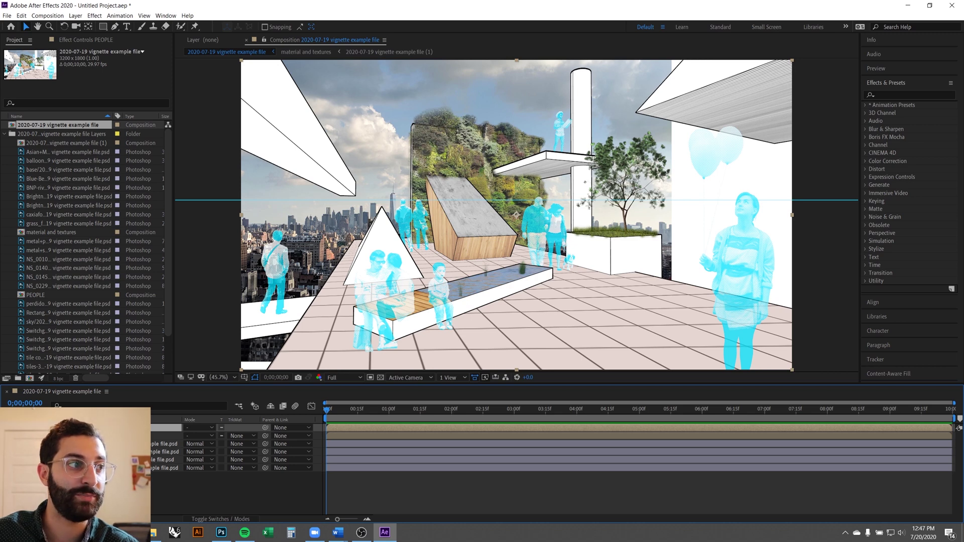
{"action": "double_click", "coordinate": [119, 428]}
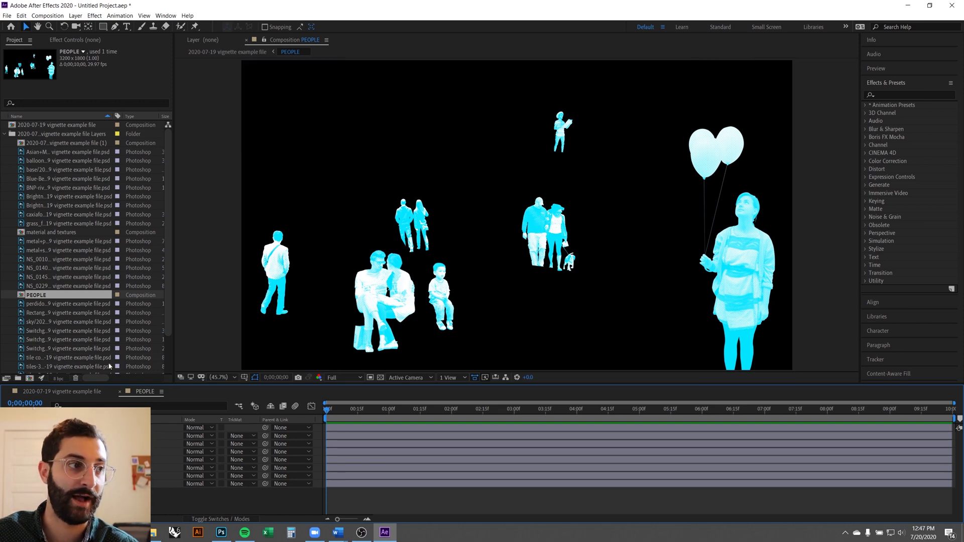
{"action": "left_click", "coordinate": [71, 391]}
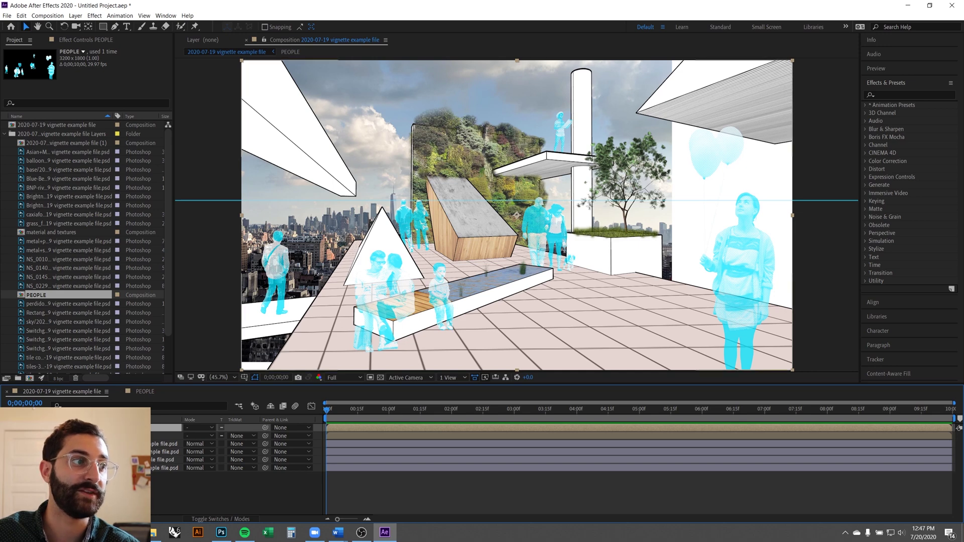
{"action": "double_click", "coordinate": [52, 232]}
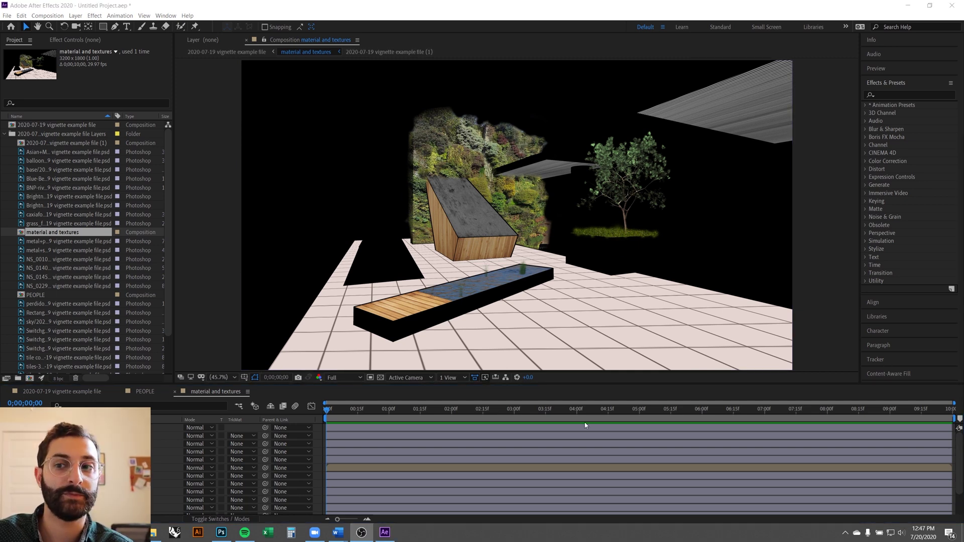
{"action": "left_click", "coordinate": [65, 391]}
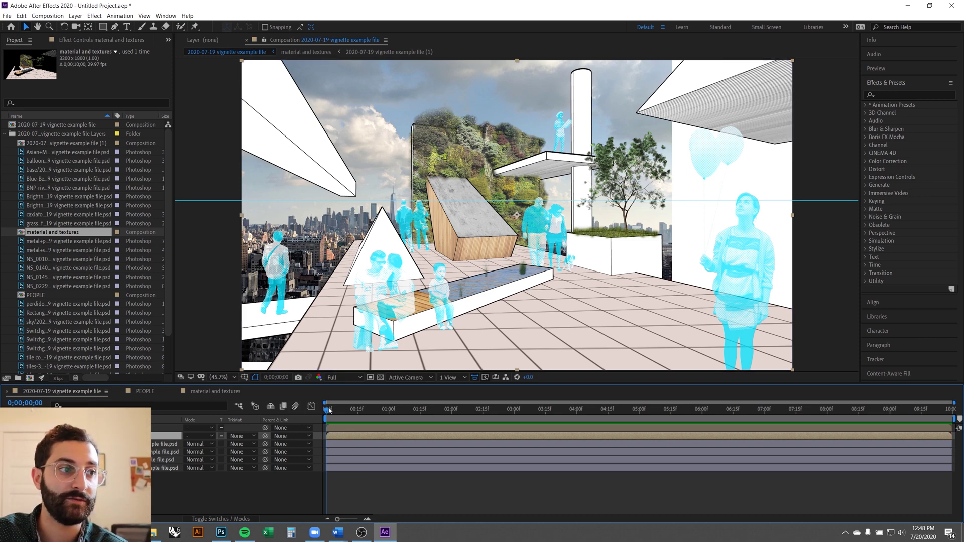
Play a preview of the main composition, stop it and move the current time to 0;00;07;00
{"action": "key", "text": "space"}
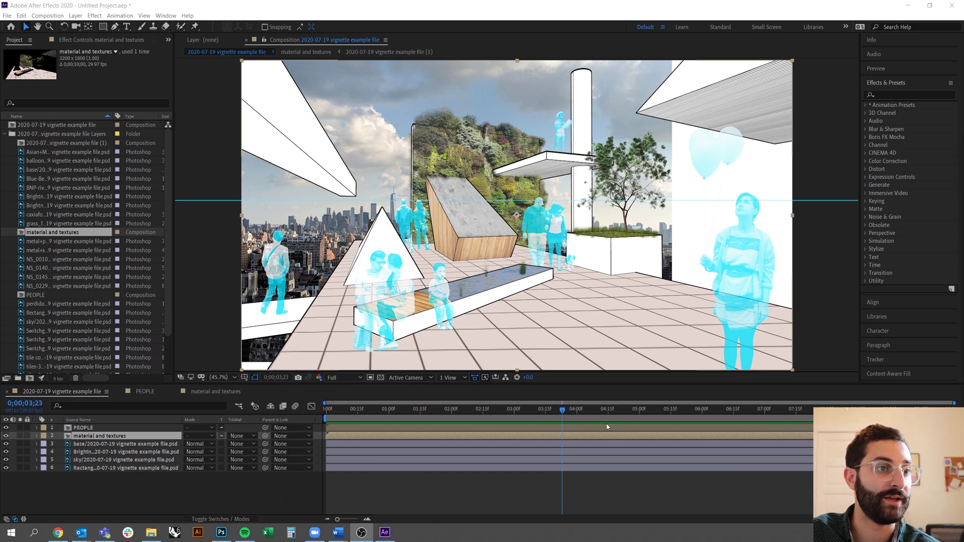
{"action": "key", "text": "space"}
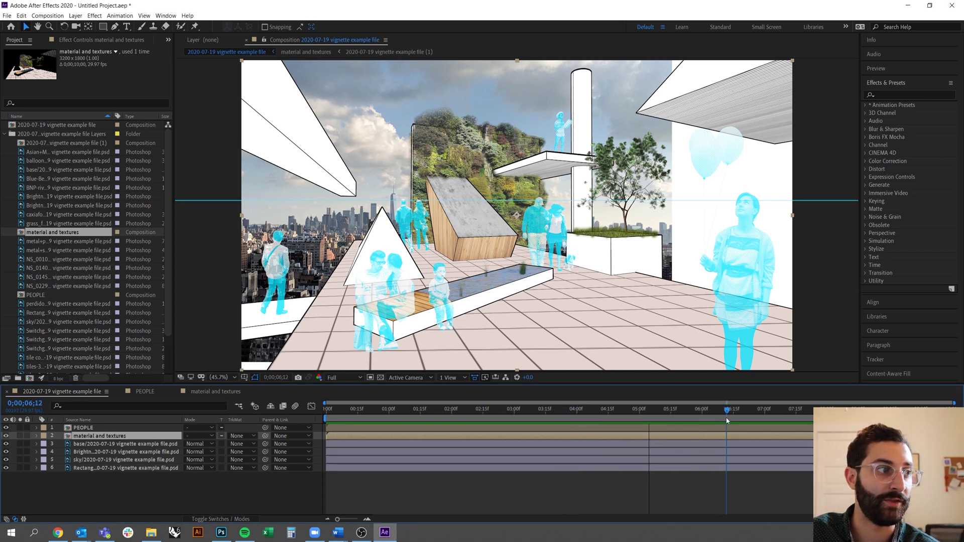
{"action": "left_click_drag", "start_coordinate": [729, 421], "coordinate": [758, 422]}
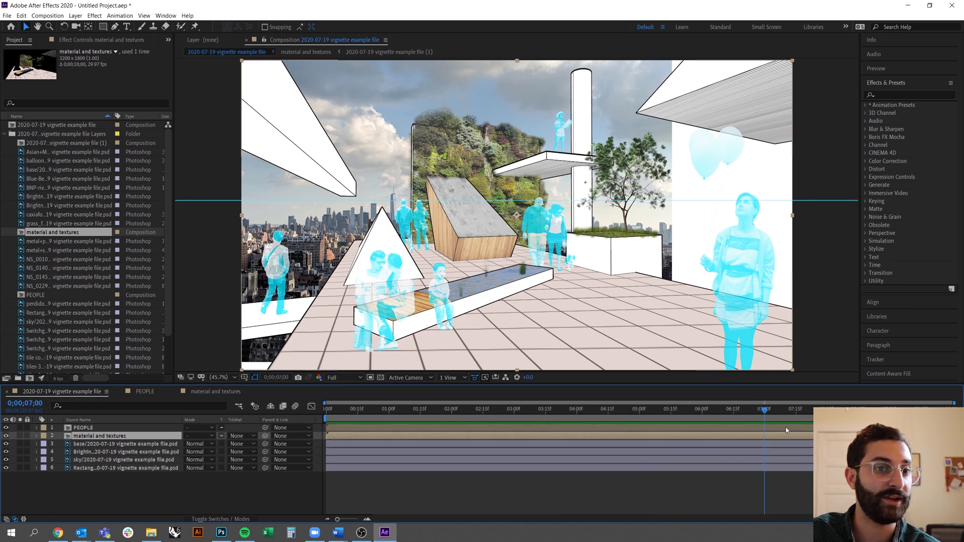
Magnify the timeline to individual frames and move the current time one frame forward to 0;00;07;01
{"action": "key", "text": "equal"}
{"action": "key", "text": "equal"}
{"action": "key", "text": "equal"}
{"action": "key", "text": "equal"}
{"action": "key", "text": "equal"}
{"action": "key", "text": "equal"}
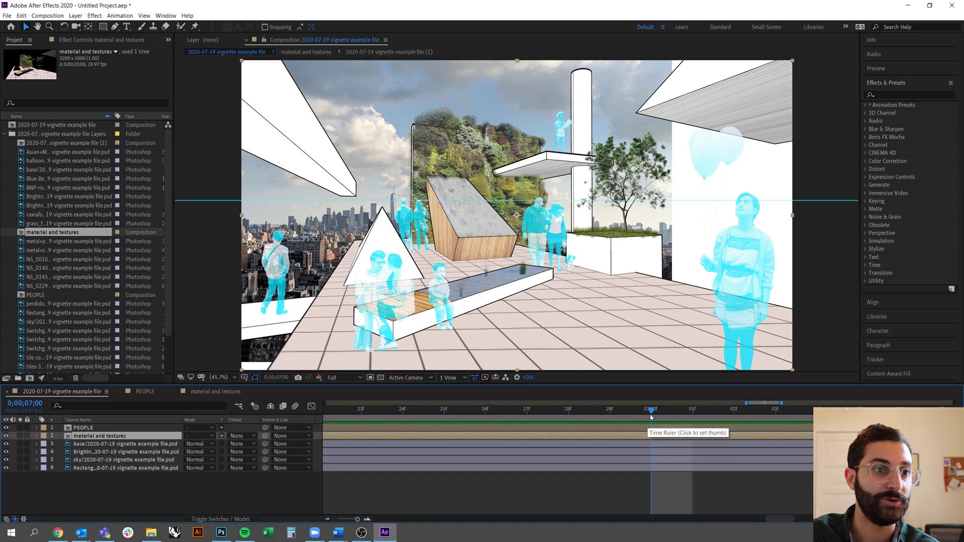
{"action": "left_click", "coordinate": [698, 417]}
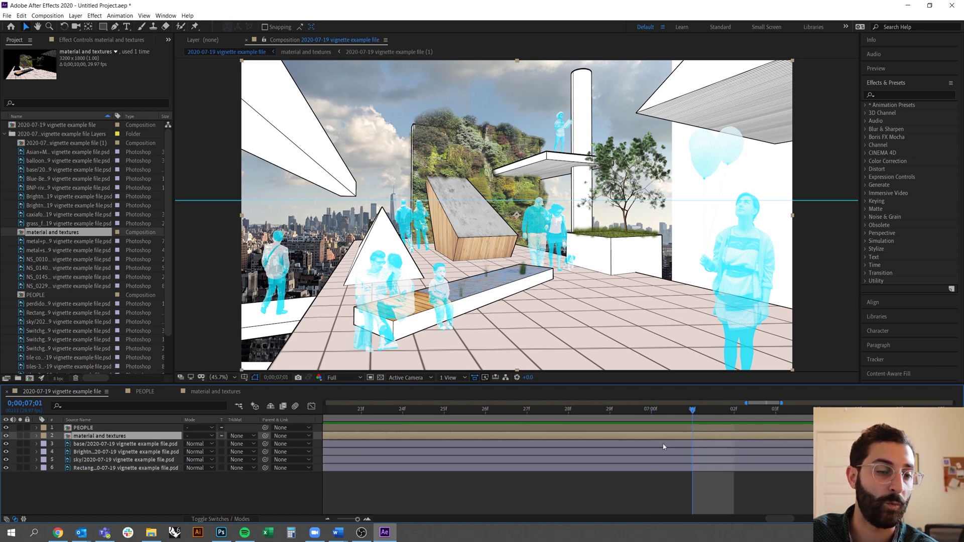
Reduce the timeline magnification around the current time and move the time indicator to 0;00;07;15
{"action": "scroll", "coordinate": [650, 449], "scroll_direction": "left", "scroll_amount": 5}
{"action": "scroll", "coordinate": [651, 448], "scroll_direction": "right", "scroll_amount": 7}
{"action": "scroll", "coordinate": [650, 449], "scroll_direction": "right", "scroll_amount": 6}
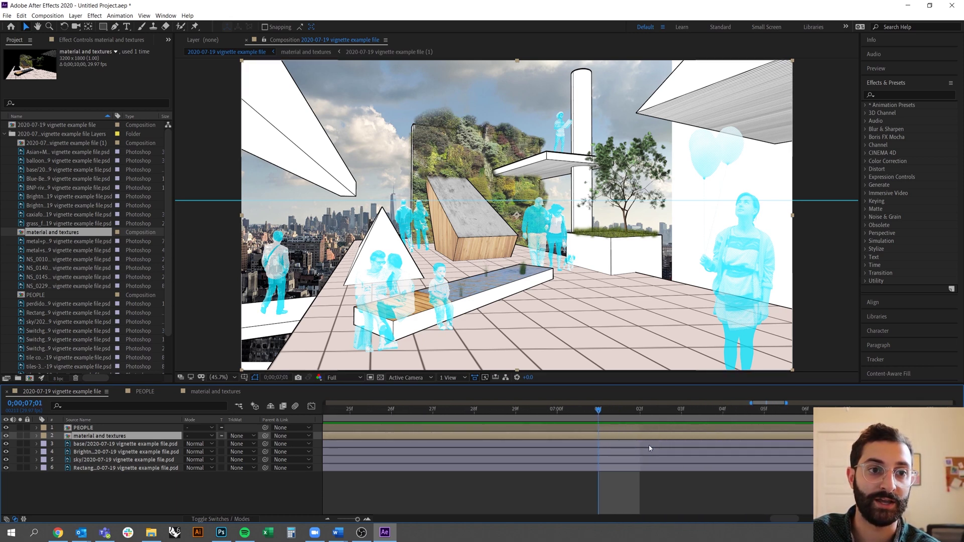
{"action": "key", "text": "minus"}
{"action": "key", "text": "minus"}
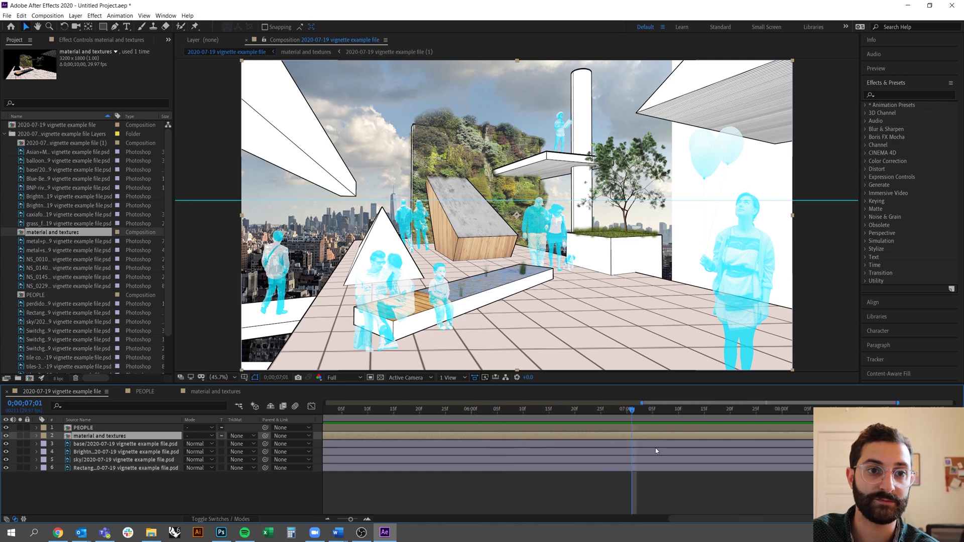
{"action": "left_click_drag", "start_coordinate": [648, 413], "coordinate": [702, 413]}
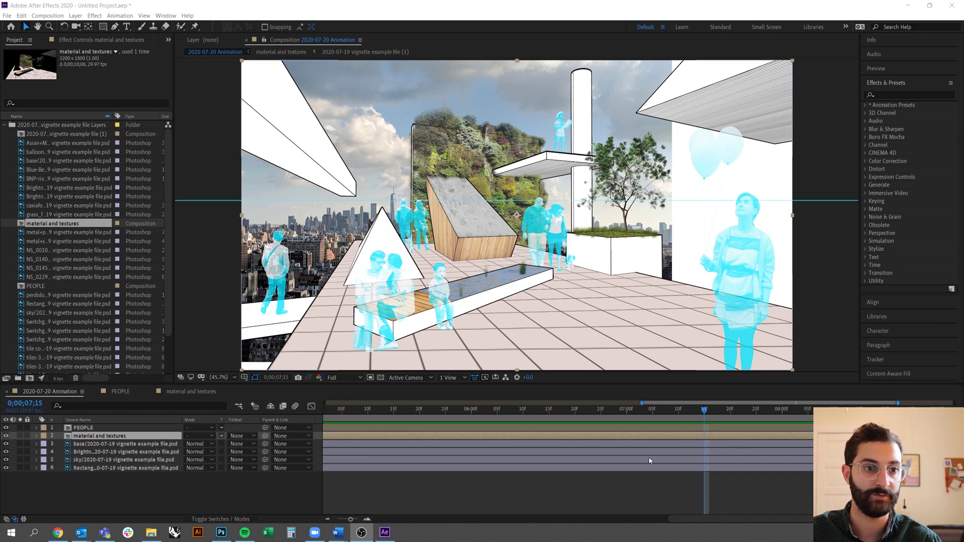
Try different timeline magnifications, shorten the visible time range and extend it back to the composition's full duration
{"action": "left_click_drag", "start_coordinate": [743, 518], "coordinate": [586, 481]}
{"action": "scroll", "coordinate": [587, 481], "scroll_direction": "down", "scroll_amount": 2}
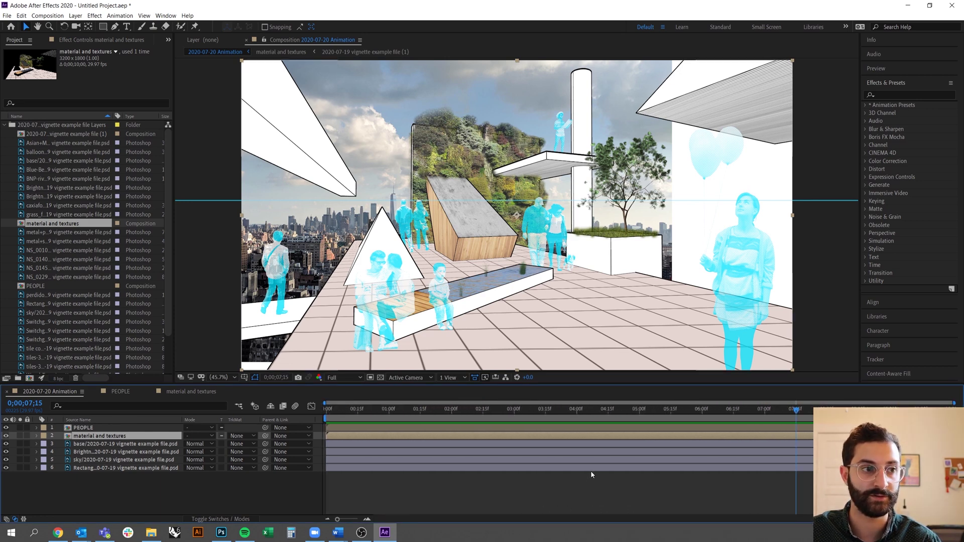
{"action": "scroll", "coordinate": [592, 475], "scroll_direction": "up", "scroll_amount": 4}
{"action": "scroll", "coordinate": [591, 475], "scroll_direction": "down", "scroll_amount": 4}
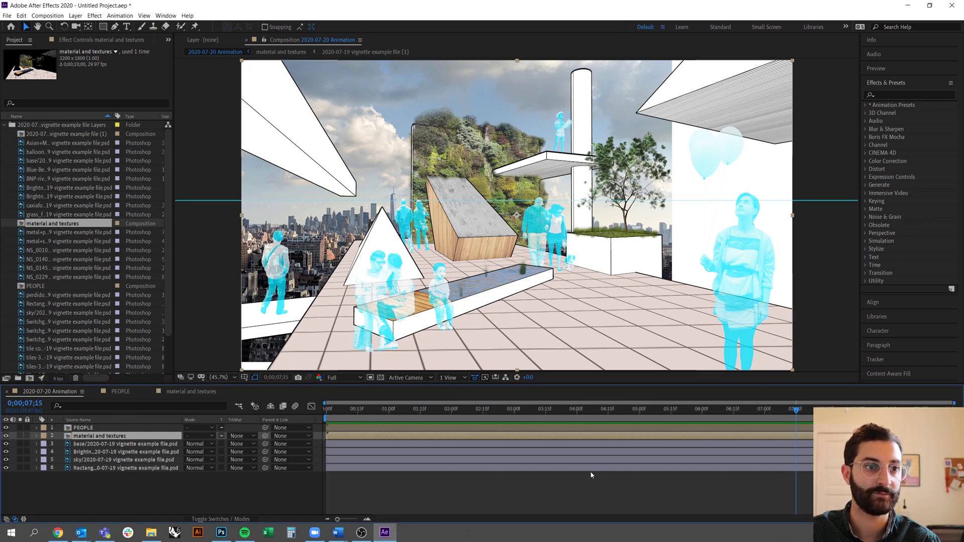
{"action": "scroll", "coordinate": [592, 475], "scroll_direction": "up", "scroll_amount": 1}
{"action": "left_click_drag", "start_coordinate": [629, 403], "coordinate": [465, 404]}
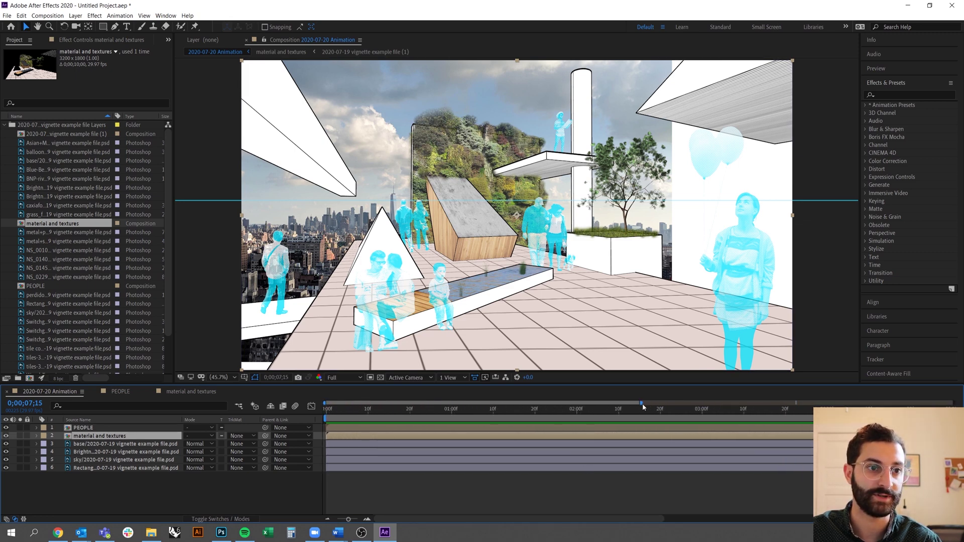
{"action": "left_click_drag", "start_coordinate": [642, 403], "coordinate": [959, 402]}
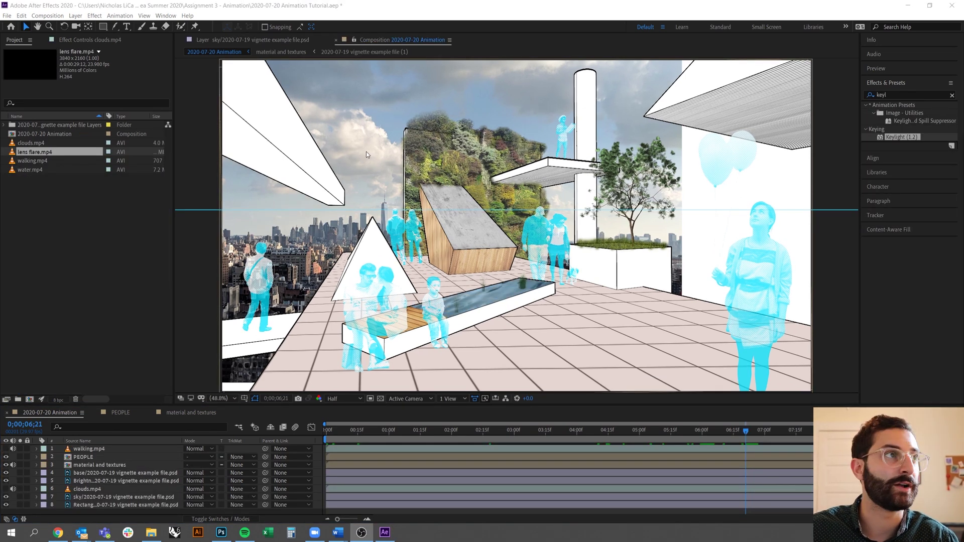
Apply the HDTV 1080 29.97 preset to the 2020-07-20 Animation composition settings
{"action": "left_click", "coordinate": [48, 17]}
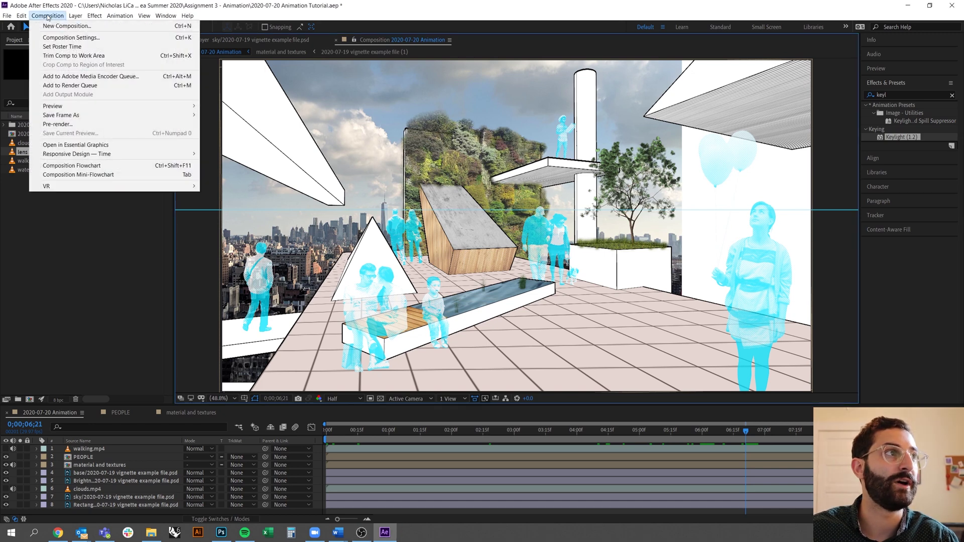
{"action": "left_click", "coordinate": [55, 37]}
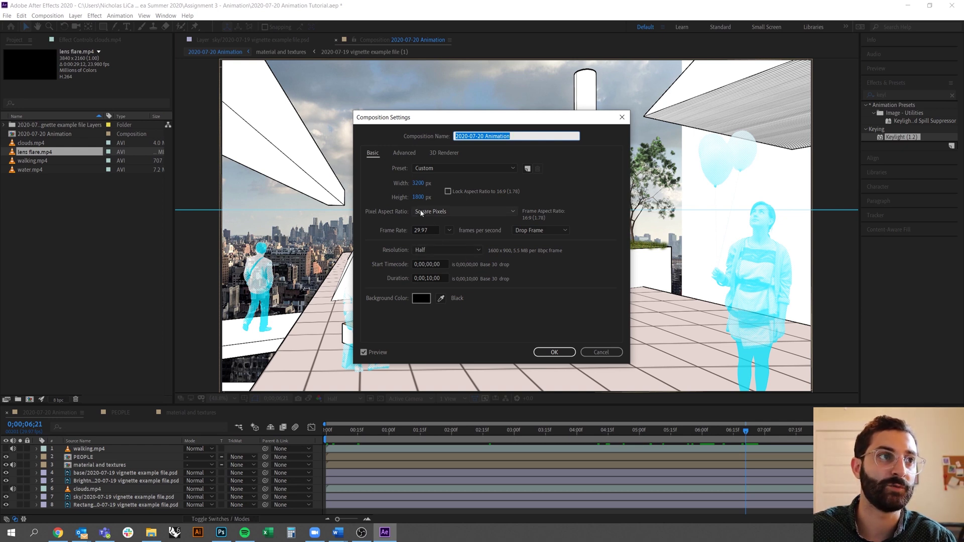
{"action": "left_click", "coordinate": [443, 168]}
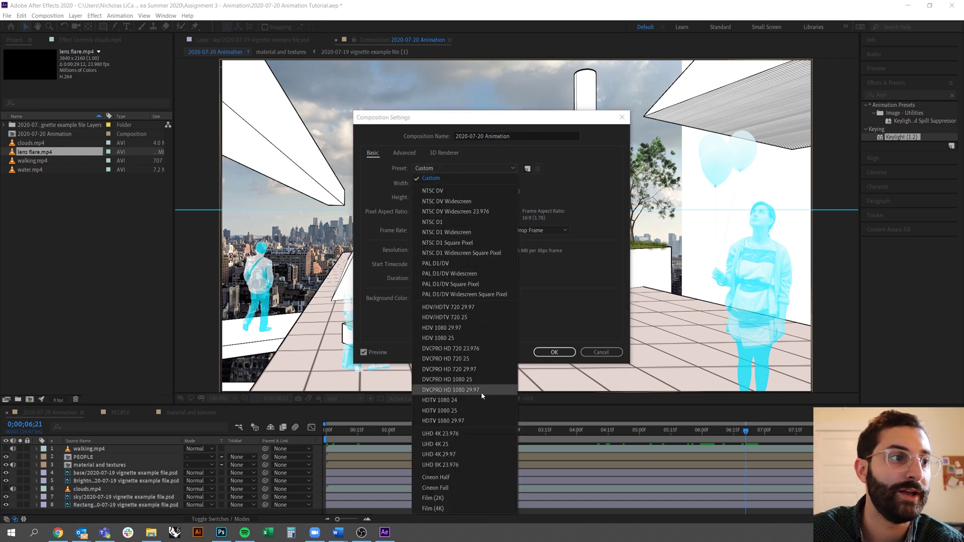
{"action": "left_click", "coordinate": [484, 421]}
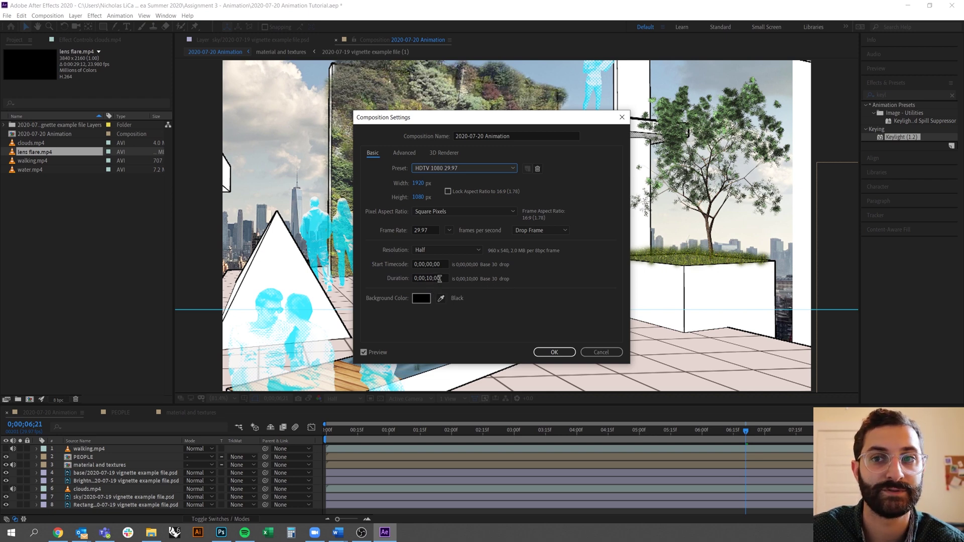
{"action": "left_click", "coordinate": [555, 352]}
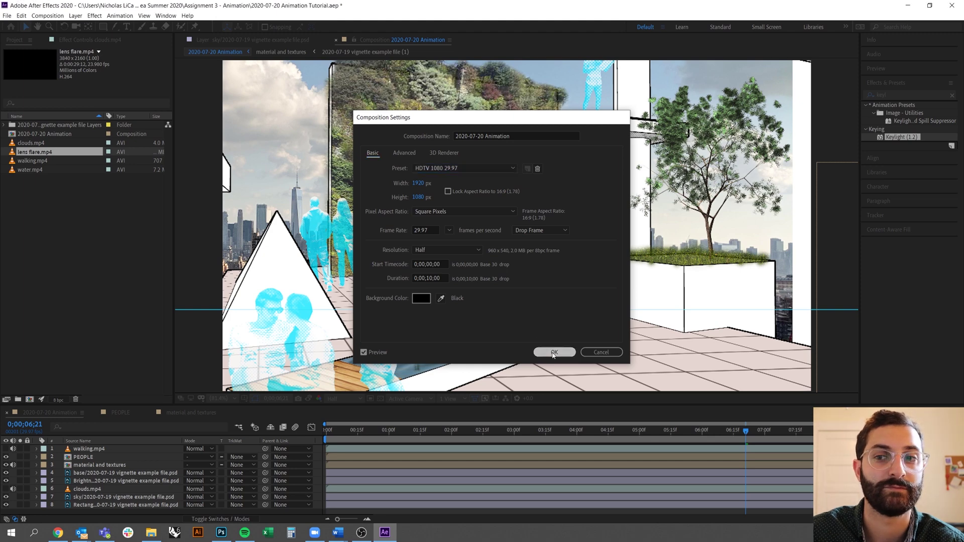
Show the walking.mp4 layer and scale all eight layers down together to fit the 1920 x 1080 composition frame
{"action": "left_click", "coordinate": [6, 457]}
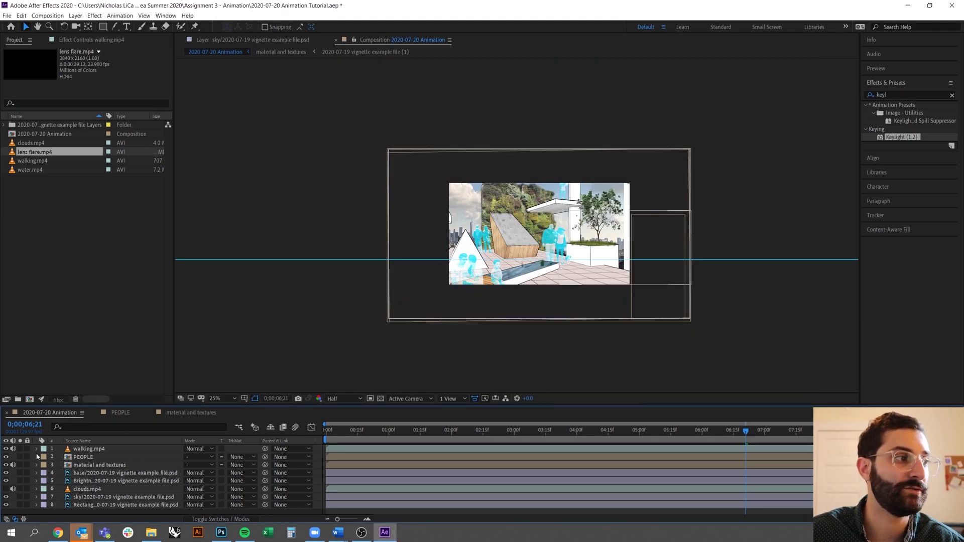
{"action": "left_click", "coordinate": [94, 450]}
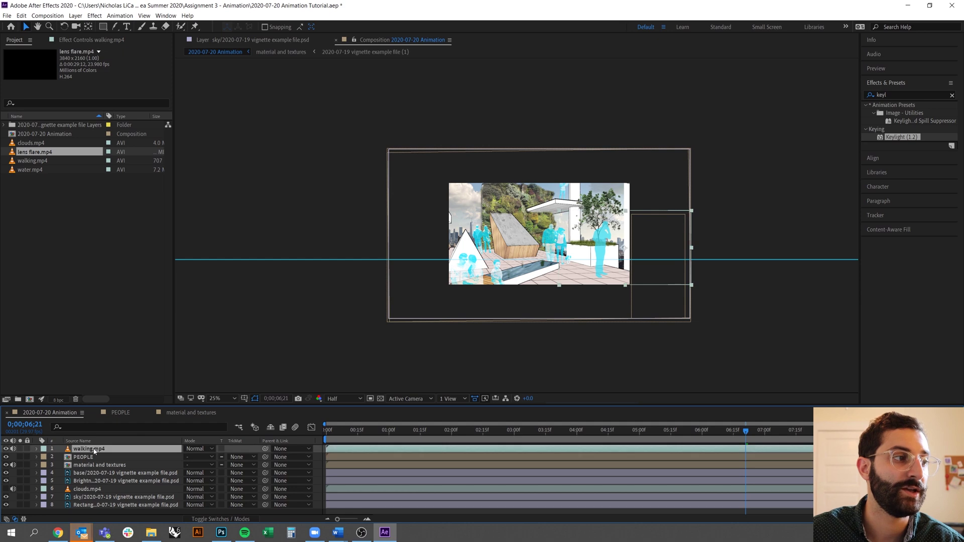
{"action": "left_click", "coordinate": [105, 506], "text": "shift"}
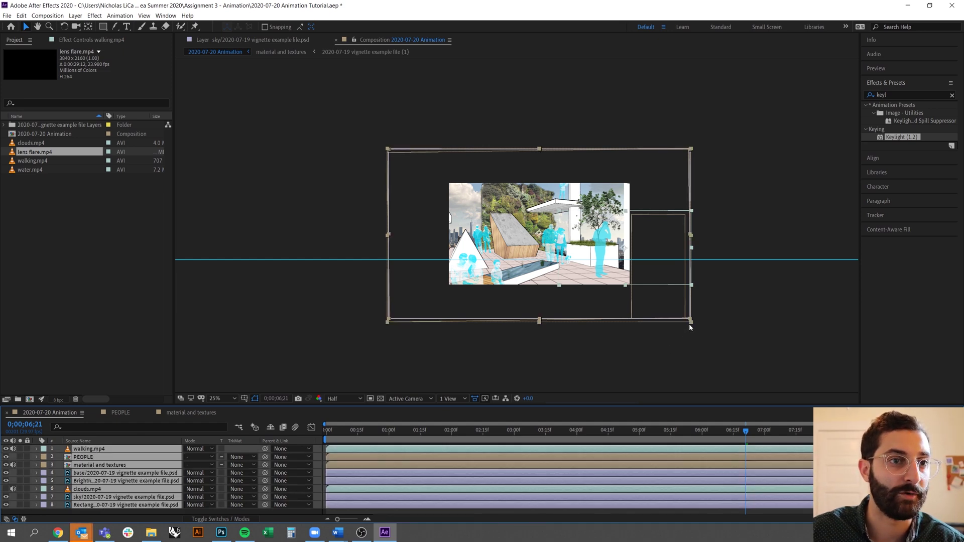
{"action": "left_click_drag", "start_coordinate": [691, 321], "coordinate": [711, 285]}
{"action": "left_click_drag", "start_coordinate": [706, 330], "coordinate": [640, 287]}
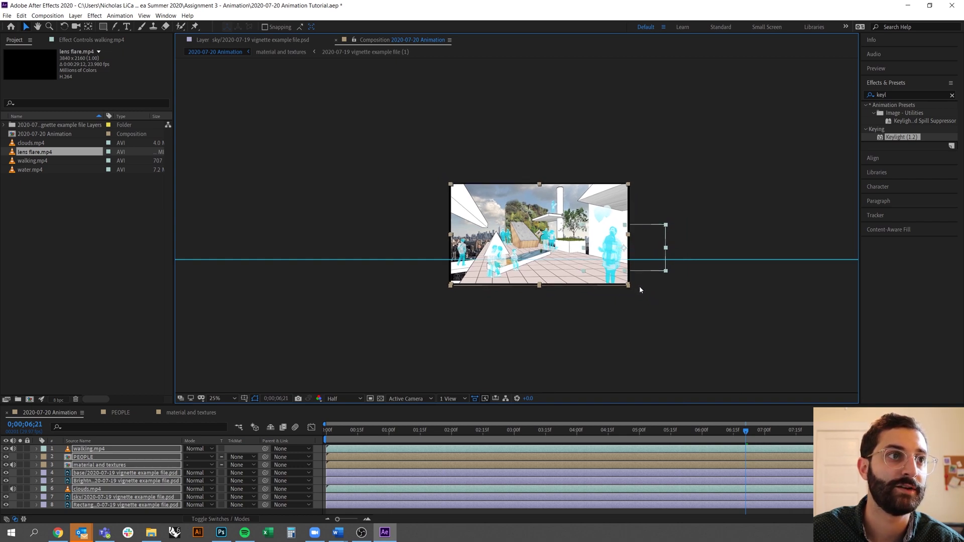
{"action": "left_click_drag", "start_coordinate": [639, 287], "coordinate": [633, 288]}
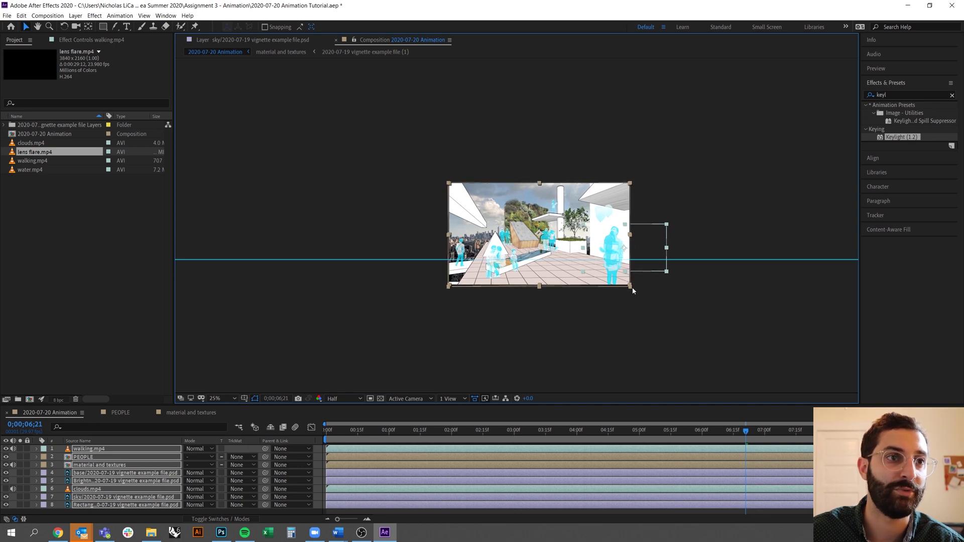
{"action": "scroll", "coordinate": [572, 246], "scroll_direction": "up", "scroll_amount": 2}
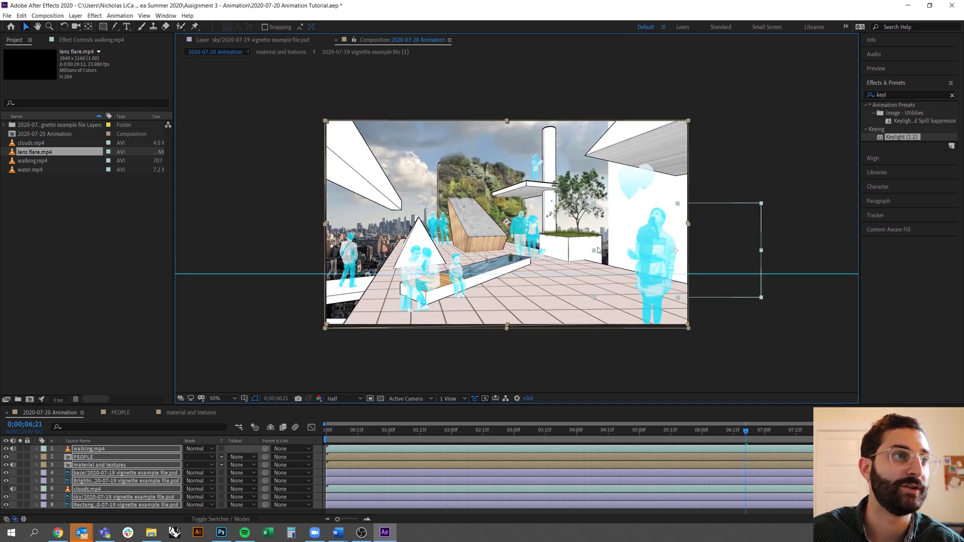
{"action": "scroll", "coordinate": [598, 250], "scroll_direction": "up", "scroll_amount": 2}
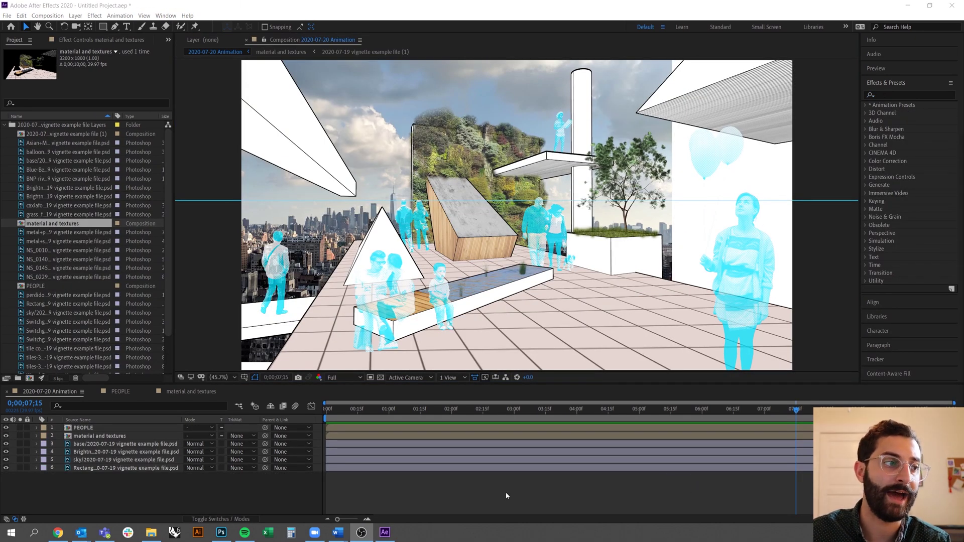
Open the After Effects Entourage folder in File Explorer, and view the Animals videos of its Google Drive copy in Chrome as a thumbnail grid
{"action": "mouse_move", "coordinate": [151, 531]}
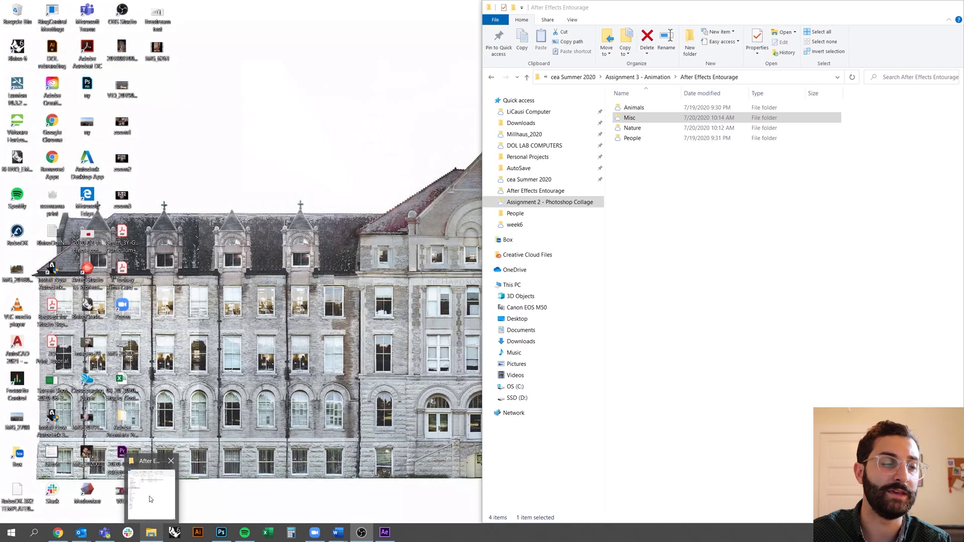
{"action": "left_click", "coordinate": [149, 497]}
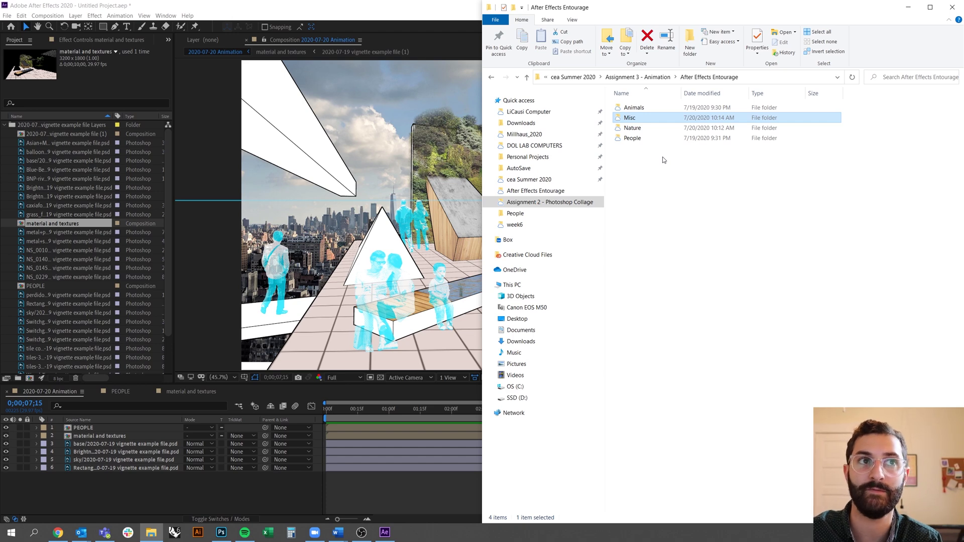
{"action": "left_click", "coordinate": [58, 533]}
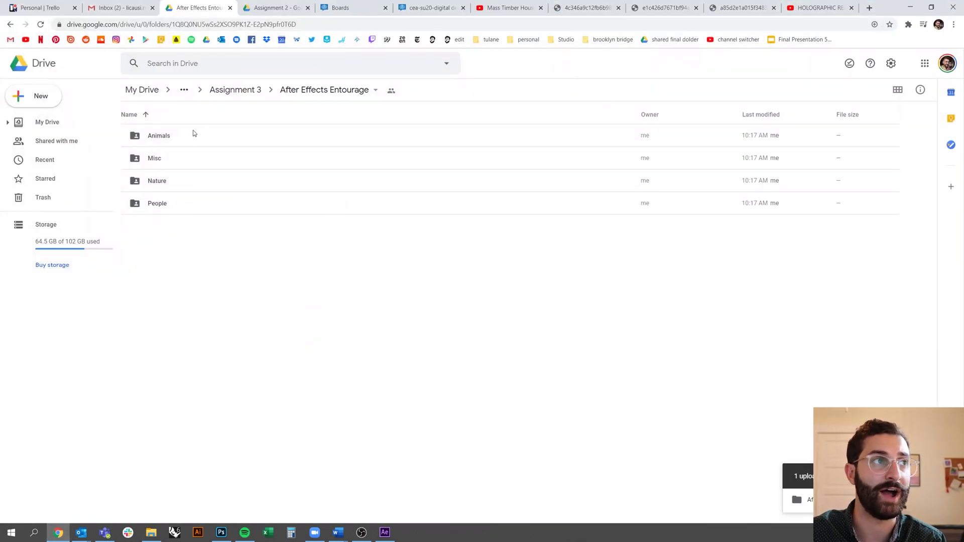
{"action": "double_click", "coordinate": [158, 138]}
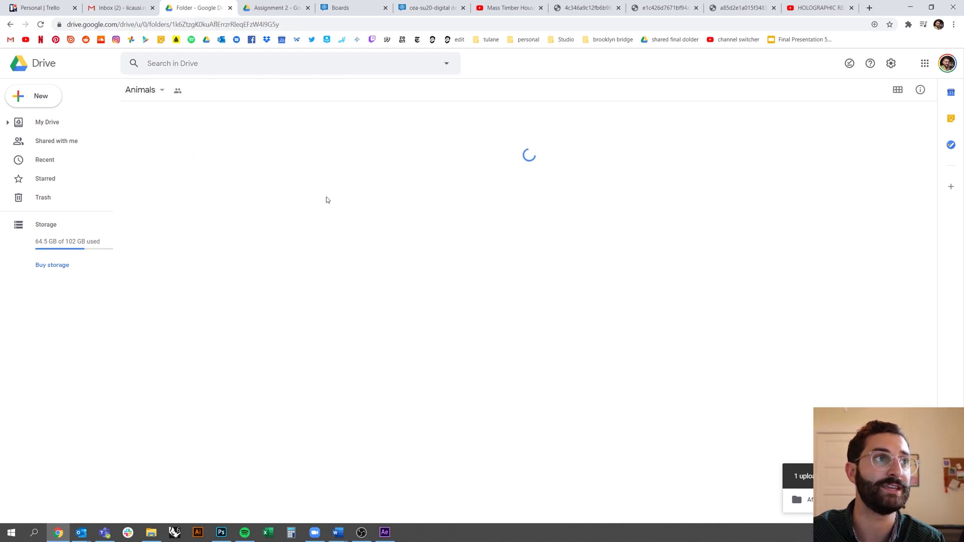
{"action": "left_click", "coordinate": [897, 89]}
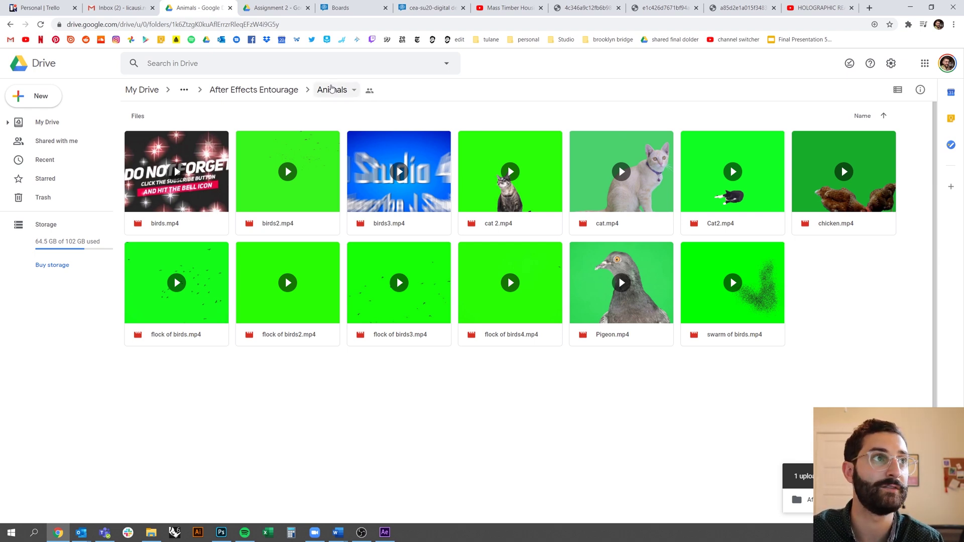
{"action": "left_click", "coordinate": [264, 91]}
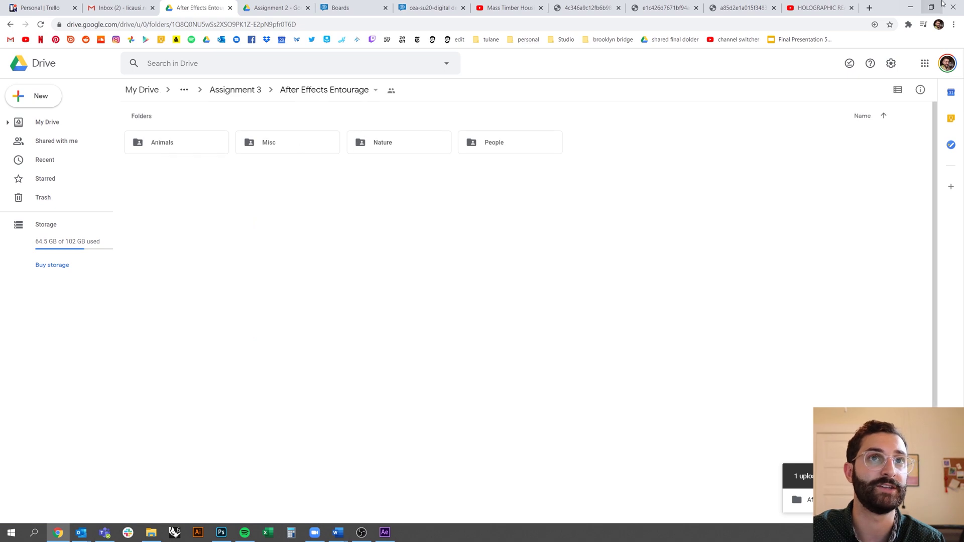
{"action": "left_click", "coordinate": [910, 7]}
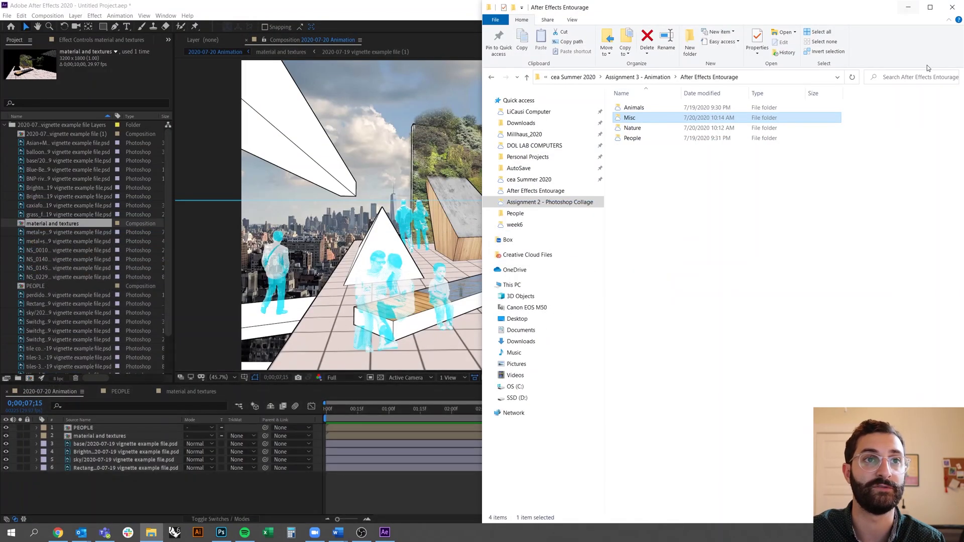
Look through the videos in the Animals, Misc, Nature and People folders of the local After Effects Entourage folder
{"action": "double_click", "coordinate": [634, 108]}
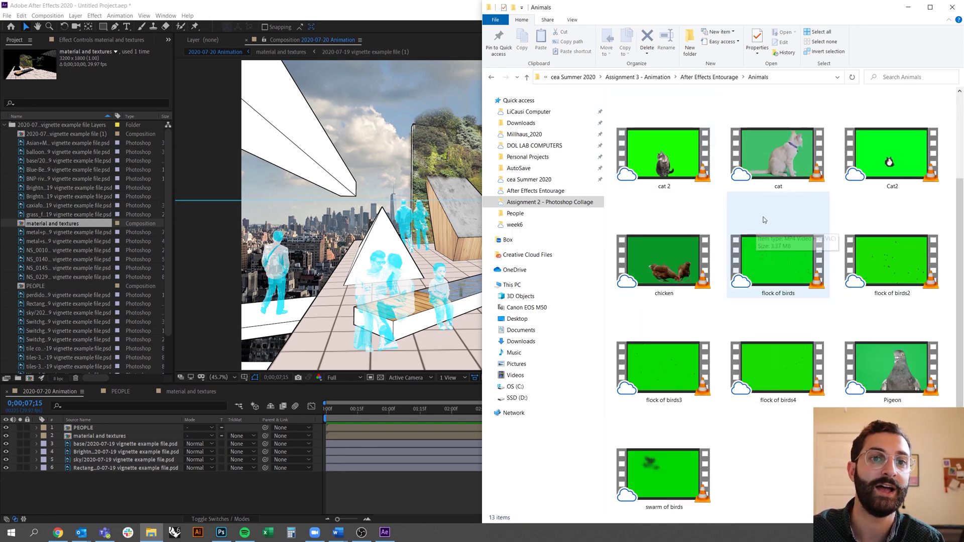
{"action": "left_click", "coordinate": [710, 77]}
{"action": "double_click", "coordinate": [634, 119]}
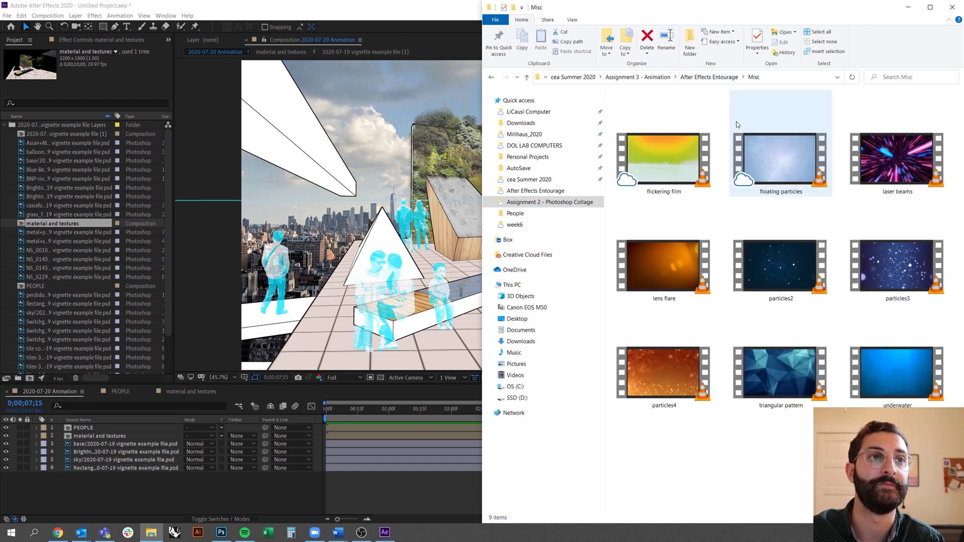
{"action": "left_click", "coordinate": [699, 78]}
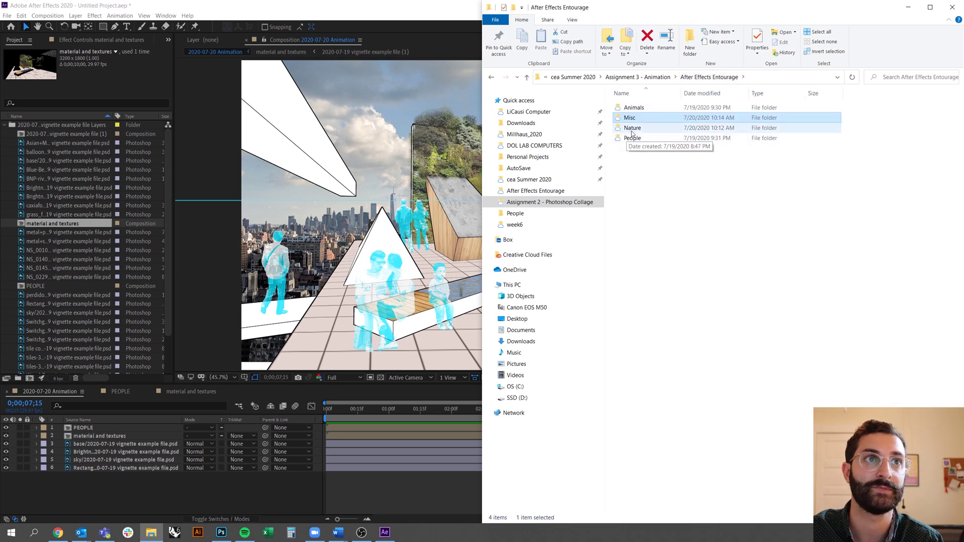
{"action": "double_click", "coordinate": [635, 130]}
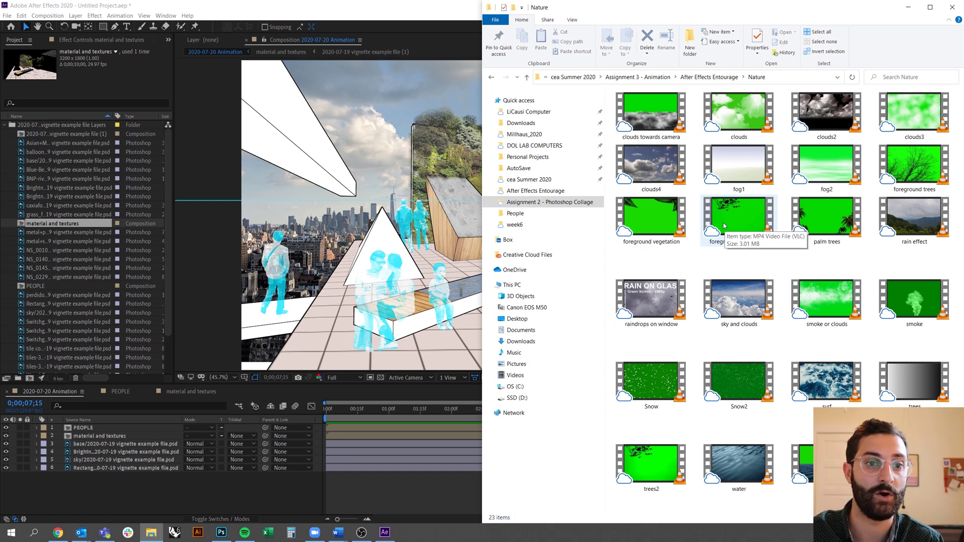
{"action": "left_click", "coordinate": [724, 77]}
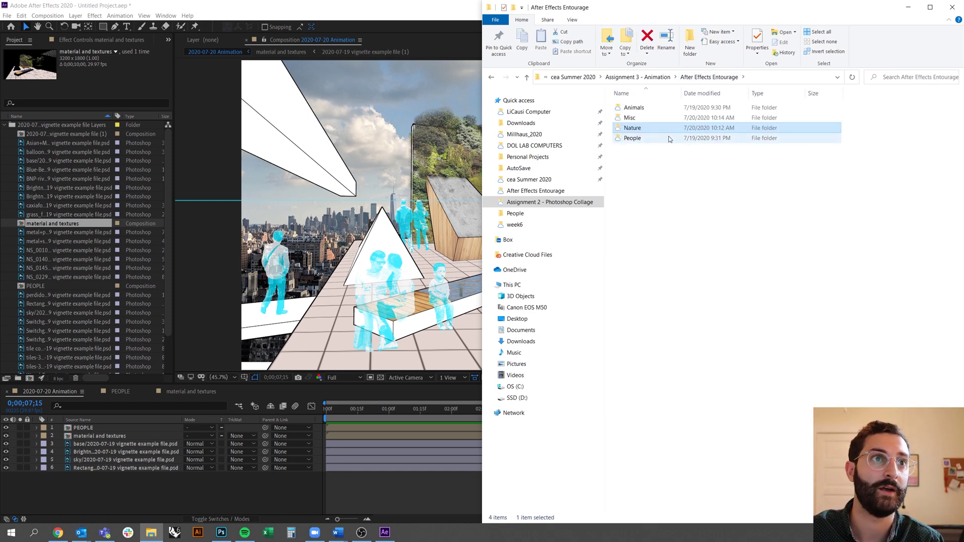
{"action": "double_click", "coordinate": [669, 138]}
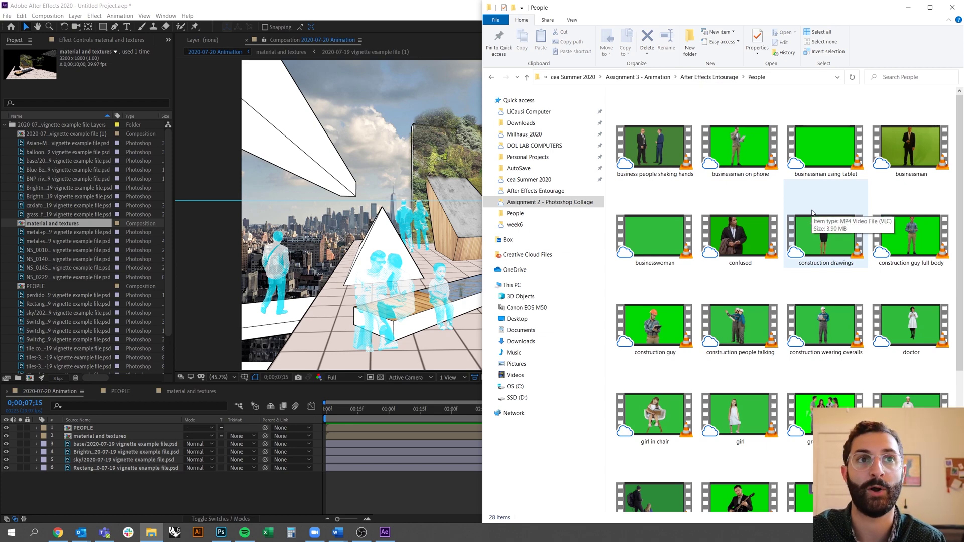
{"action": "scroll", "coordinate": [819, 327], "scroll_direction": "down", "scroll_amount": 3}
Collapse the vignette layers folder in the After Effects project and import walking.mp4 from the People folder
{"action": "left_click", "coordinate": [803, 424]}
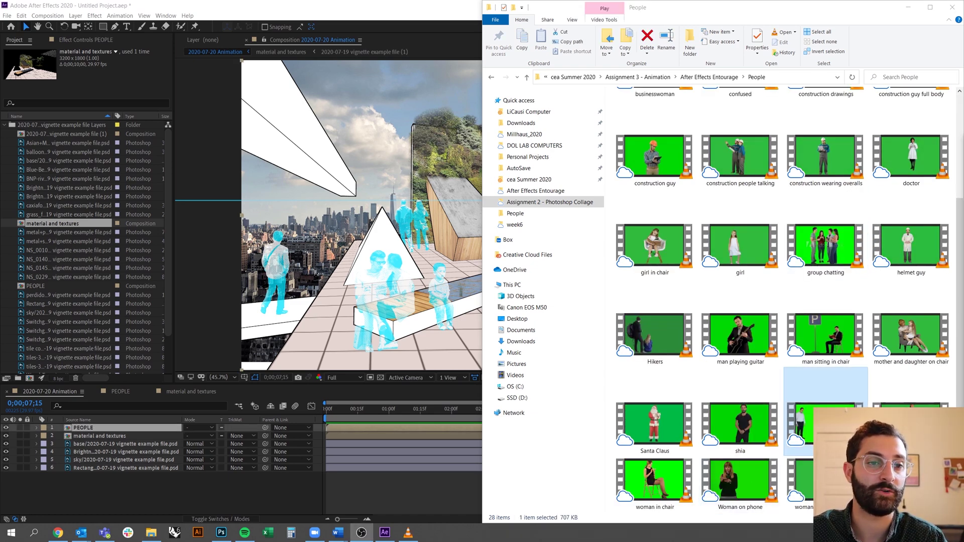
{"action": "left_click", "coordinate": [359, 480]}
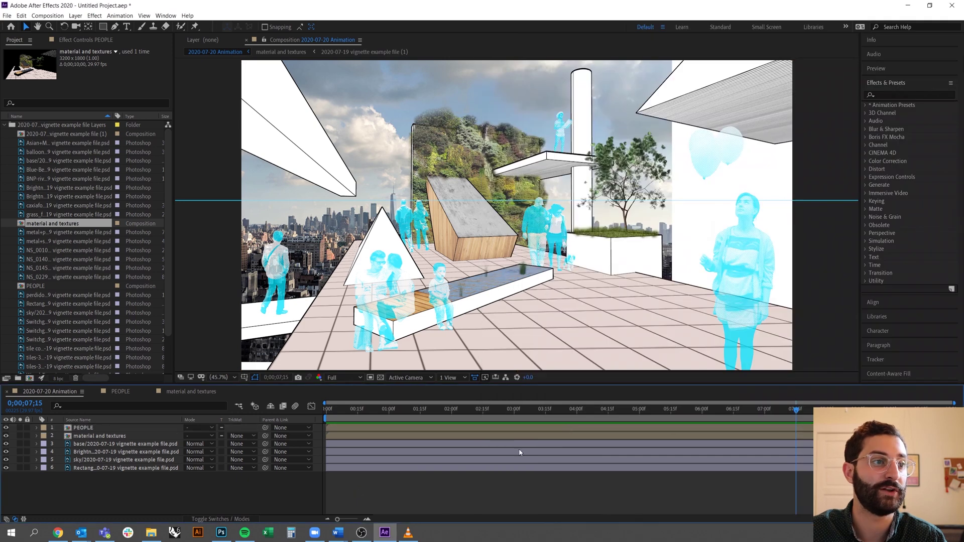
{"action": "left_click", "coordinate": [6, 125]}
{"action": "left_click", "coordinate": [151, 532]}
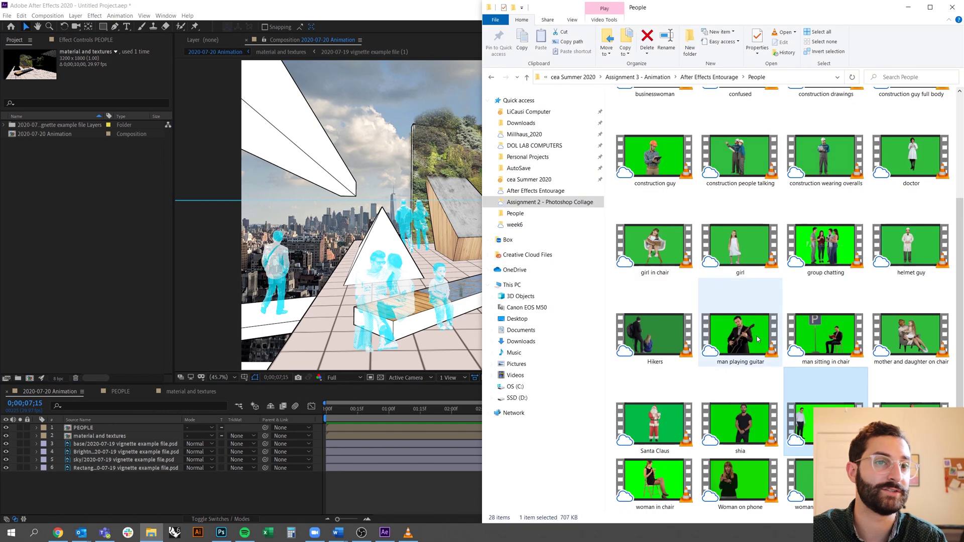
{"action": "left_click_drag", "start_coordinate": [804, 419], "coordinate": [73, 194]}
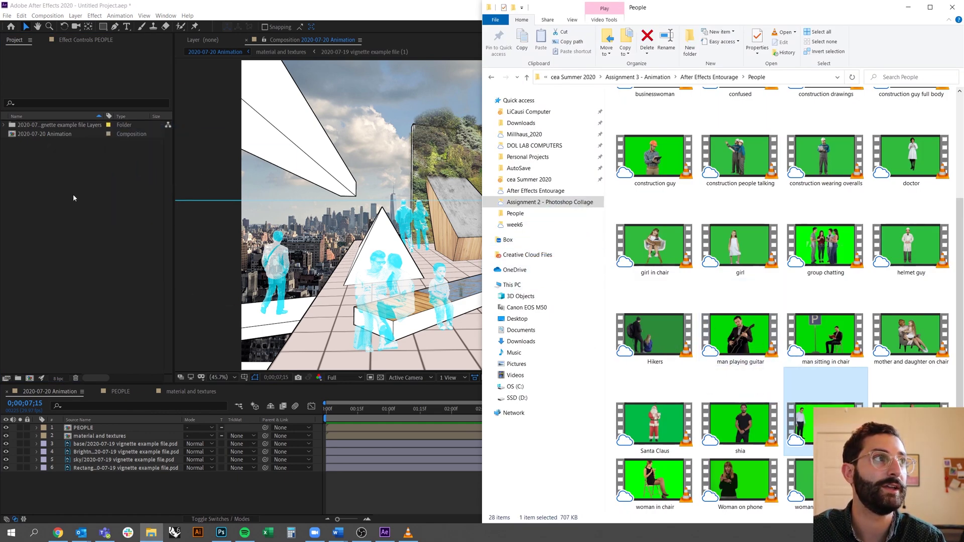
{"action": "left_click", "coordinate": [48, 151]}
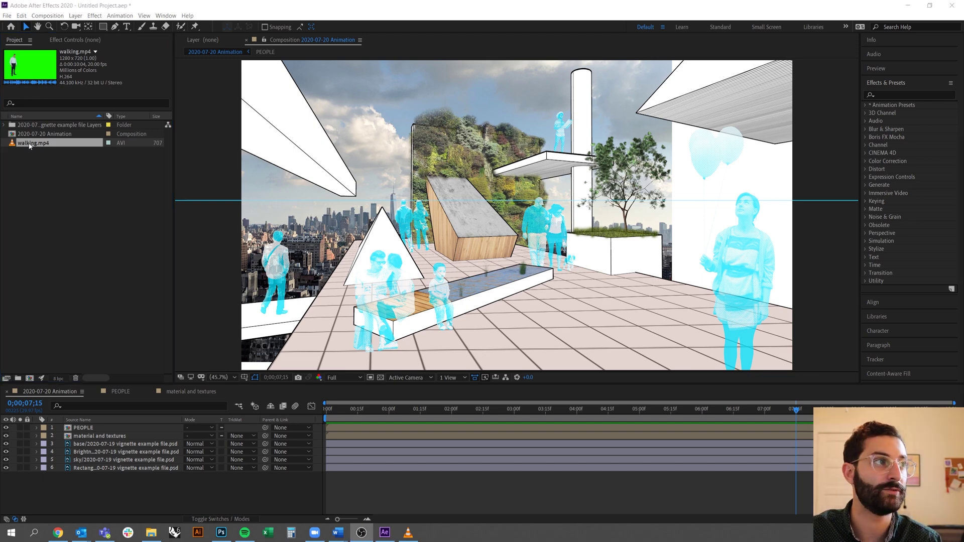
Add walking.mp4 to the 2020-07-20 Animation composition as the top layer, then shift it slightly up and enlarge it over the perspective's middle
{"action": "left_click_drag", "start_coordinate": [29, 146], "coordinate": [240, 485]}
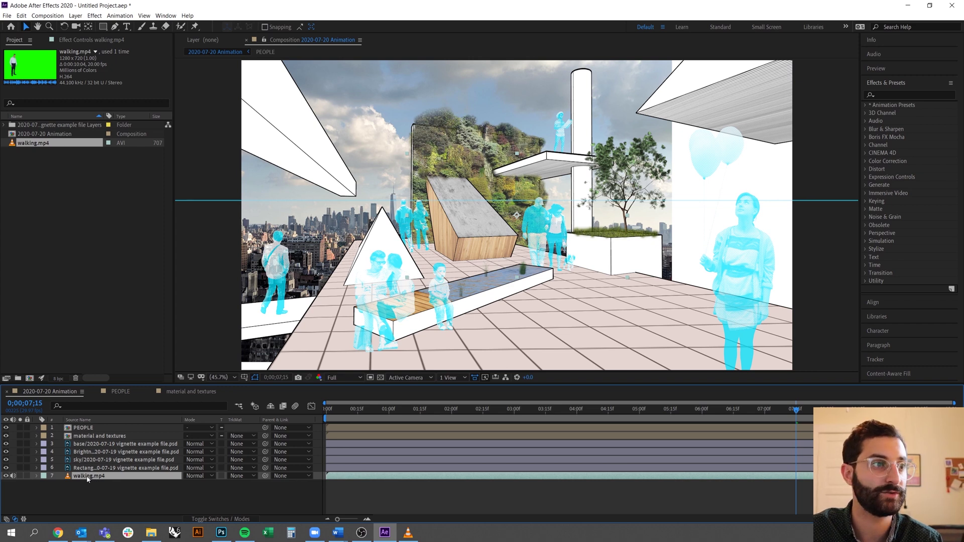
{"action": "left_click_drag", "start_coordinate": [88, 479], "coordinate": [93, 428]}
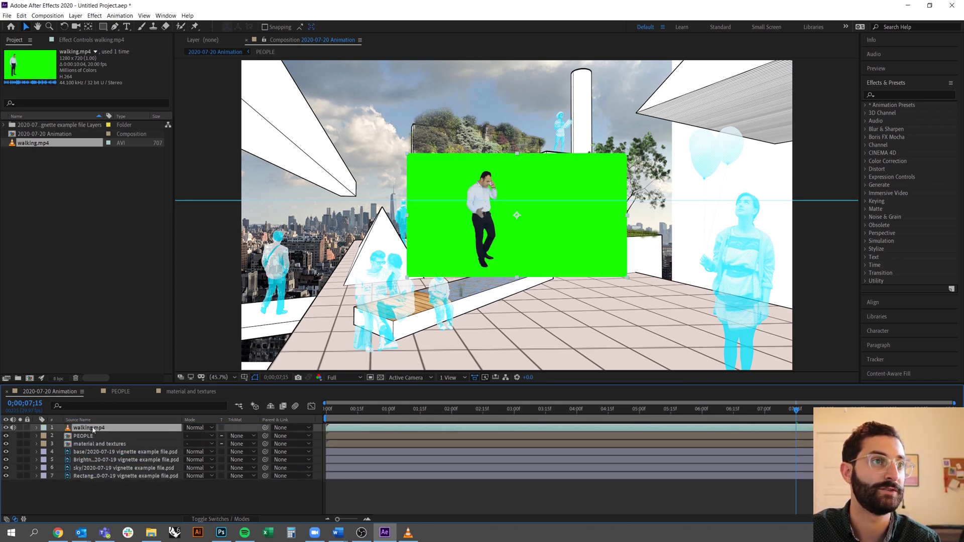
{"action": "mouse_move", "coordinate": [531, 218]}
{"action": "left_mouse_down"}
{"action": "mouse_move", "coordinate": [546, 229]}
{"action": "mouse_move", "coordinate": [562, 217]}
{"action": "mouse_move", "coordinate": [531, 213]}
{"action": "mouse_move", "coordinate": [534, 204]}
{"action": "left_mouse_up"}
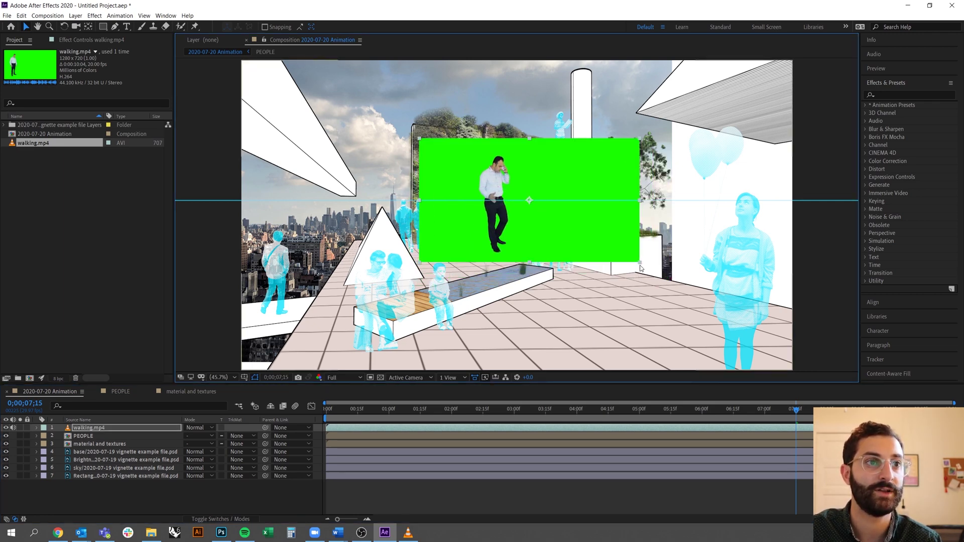
{"action": "left_click_drag", "start_coordinate": [642, 267], "coordinate": [683, 294]}
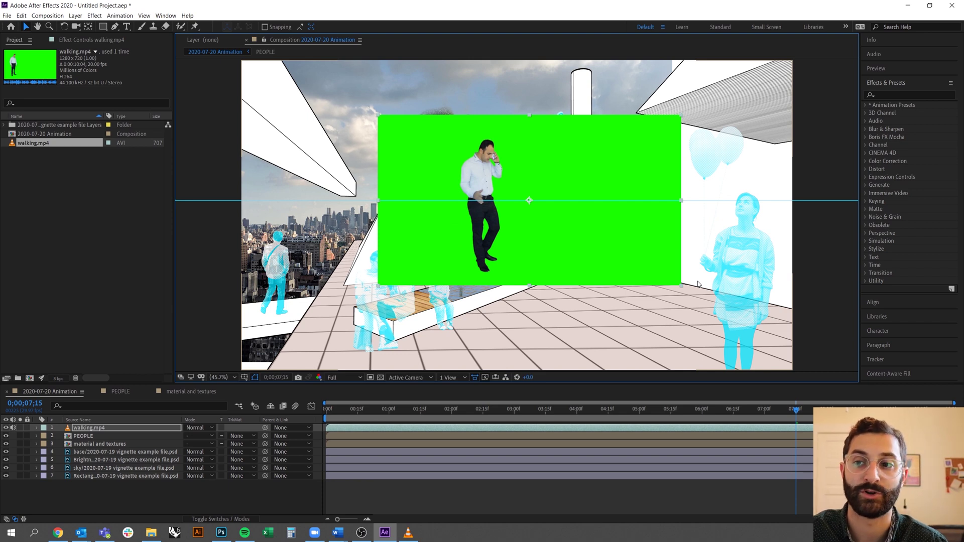
Find the Keylight (1.2) effect by searching for "keyl" and apply it to the walking.mp4 layer
{"action": "key", "text": "alt+Tab"}
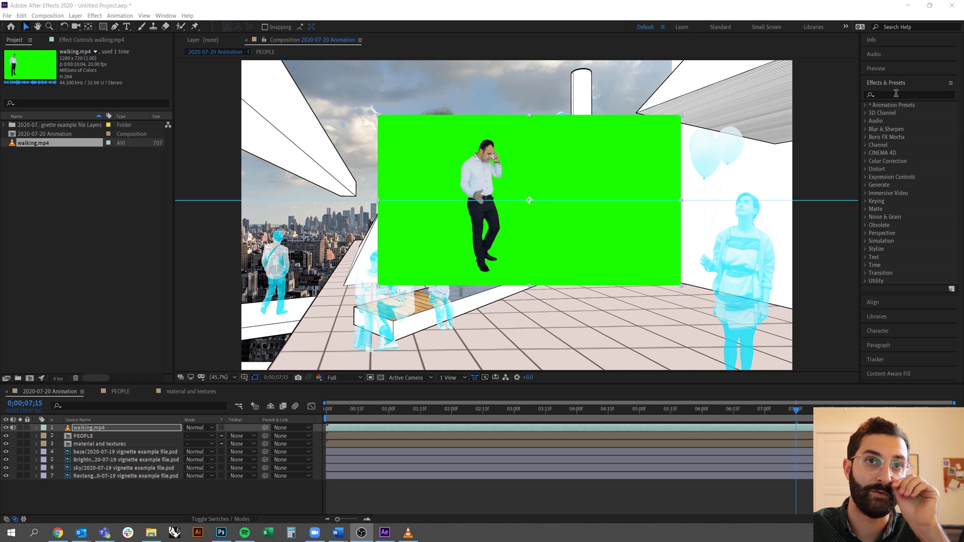
{"action": "left_click", "coordinate": [924, 93]}
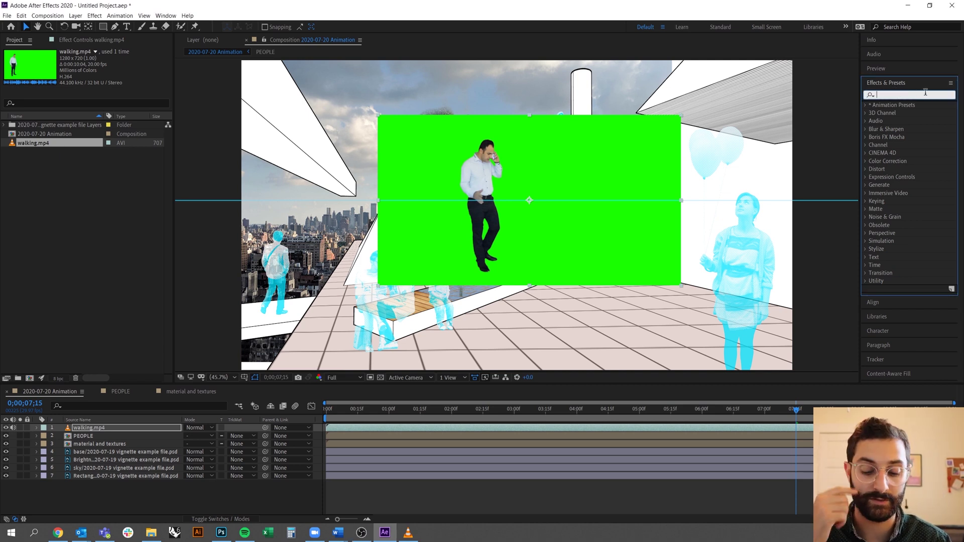
{"action": "type", "text": "keyl"}
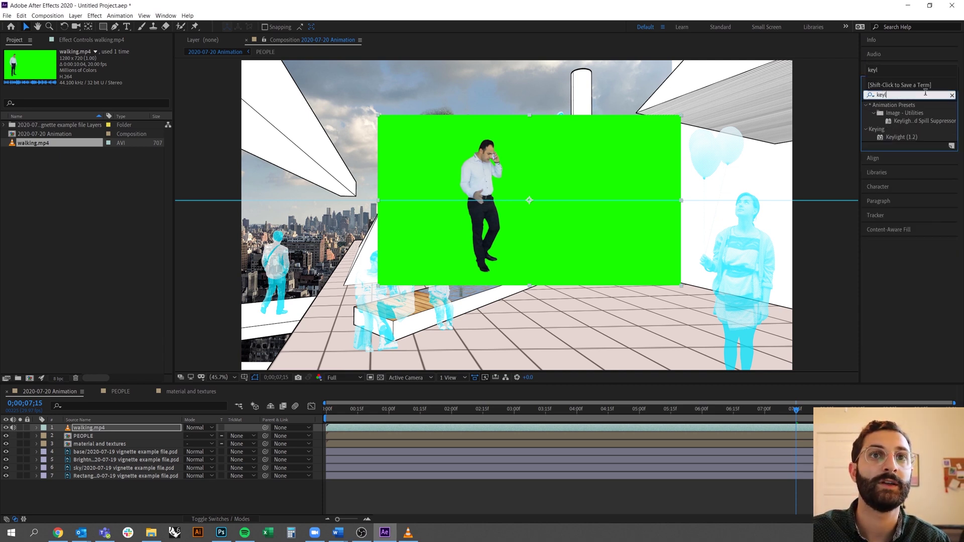
{"action": "left_click", "coordinate": [898, 137]}
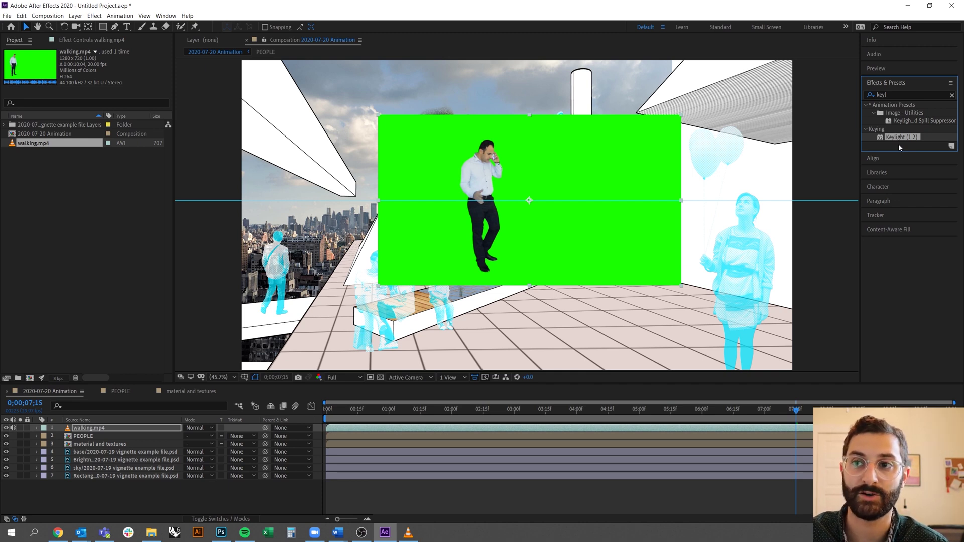
{"action": "left_click", "coordinate": [96, 40]}
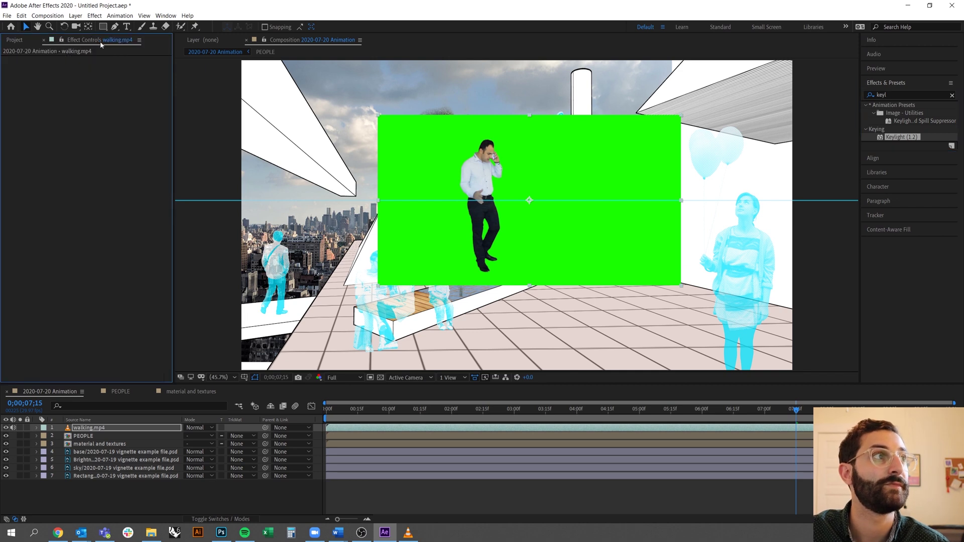
{"action": "left_click", "coordinate": [85, 435]}
{"action": "left_click", "coordinate": [88, 429]}
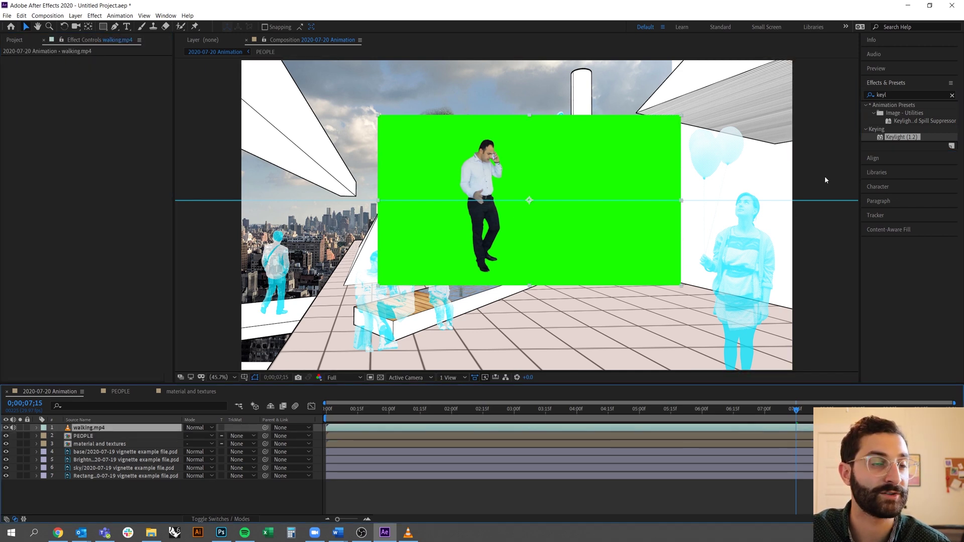
{"action": "left_click_drag", "start_coordinate": [914, 141], "coordinate": [595, 185]}
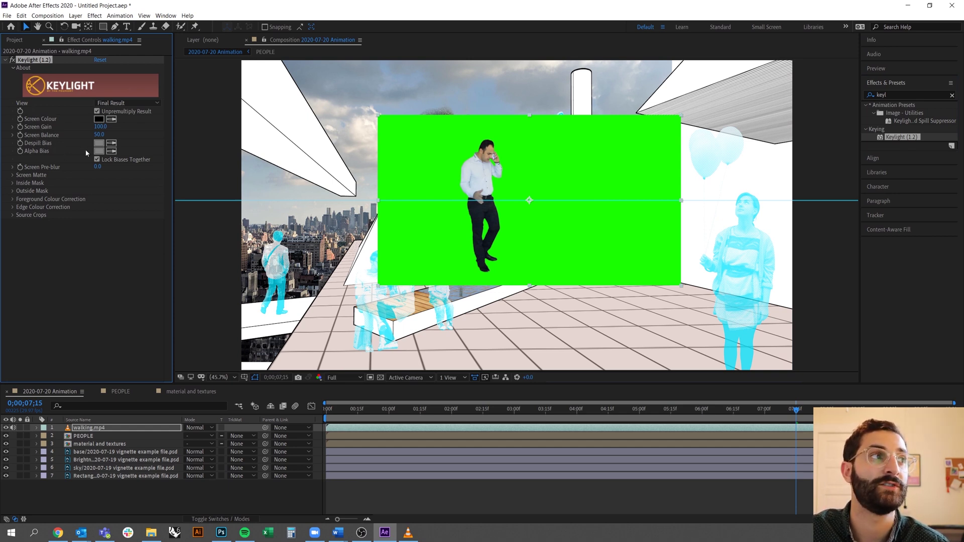
Sample the clip's green background as Keylight's Screen Colour, compare the effect off and on, and move the walking man beside the tree planter
{"action": "left_click", "coordinate": [111, 120]}
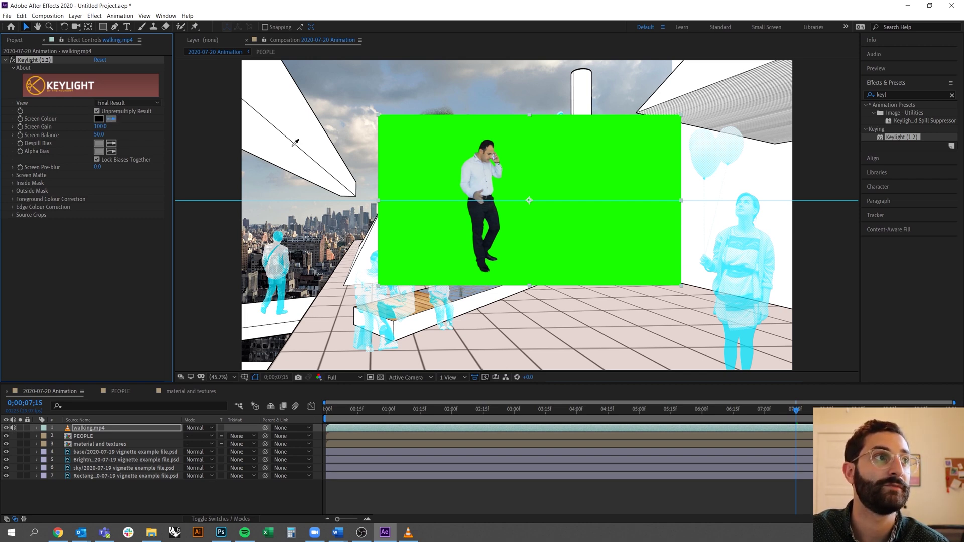
{"action": "left_click", "coordinate": [428, 163]}
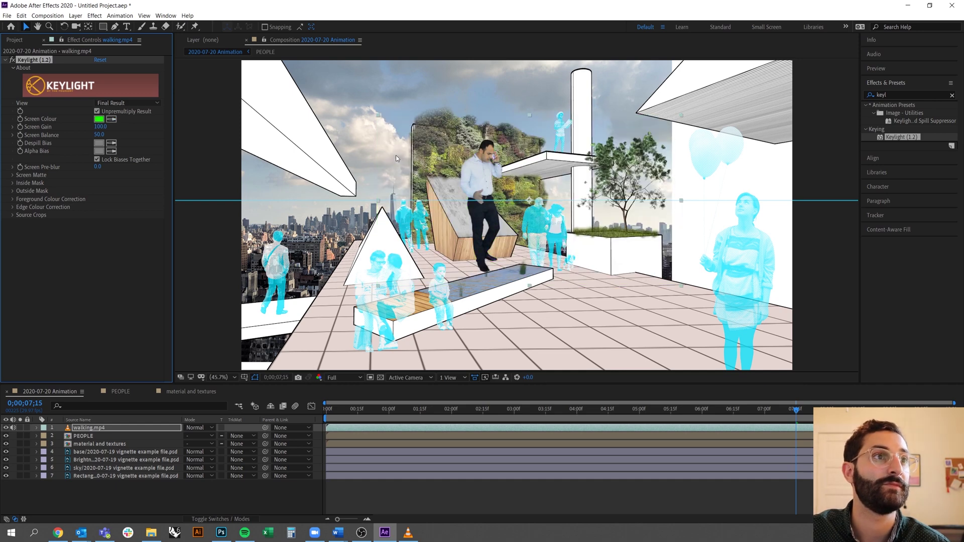
{"action": "left_click", "coordinate": [13, 61]}
{"action": "left_click", "coordinate": [12, 61]}
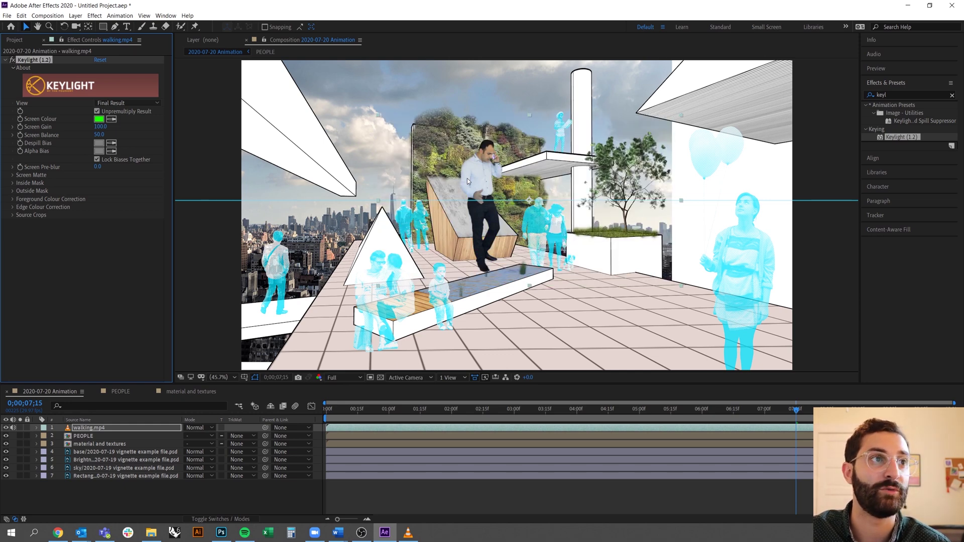
{"action": "left_click_drag", "start_coordinate": [481, 183], "coordinate": [646, 229]}
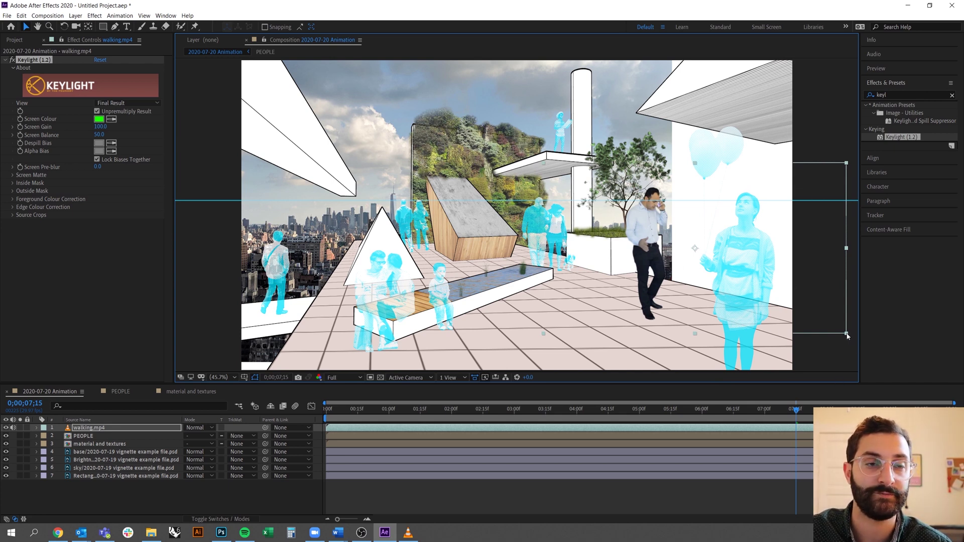
Shrink the walking.mp4 clip, move the walking man in front of the tree planter, and preview the composition from the start
{"action": "left_click_drag", "start_coordinate": [850, 333], "coordinate": [810, 306]}
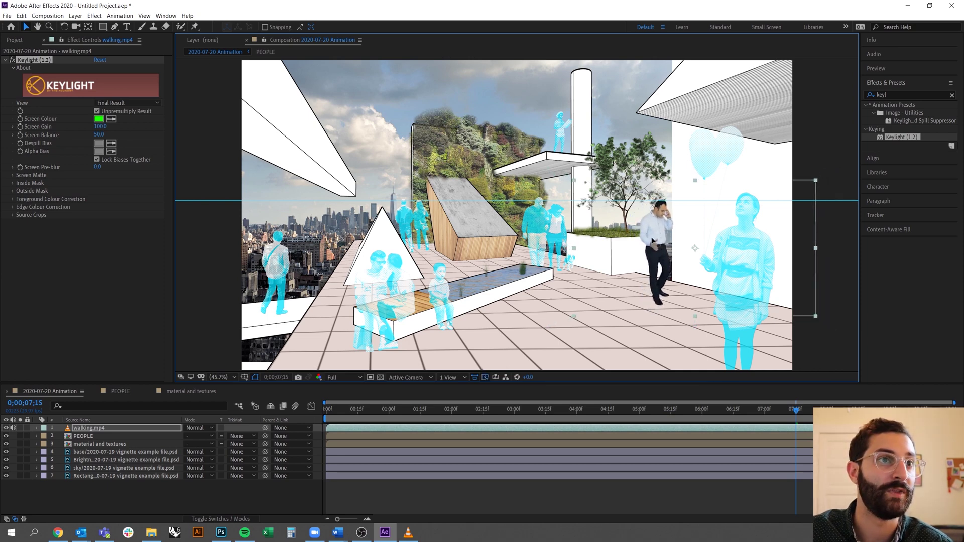
{"action": "left_click_drag", "start_coordinate": [641, 237], "coordinate": [637, 236]}
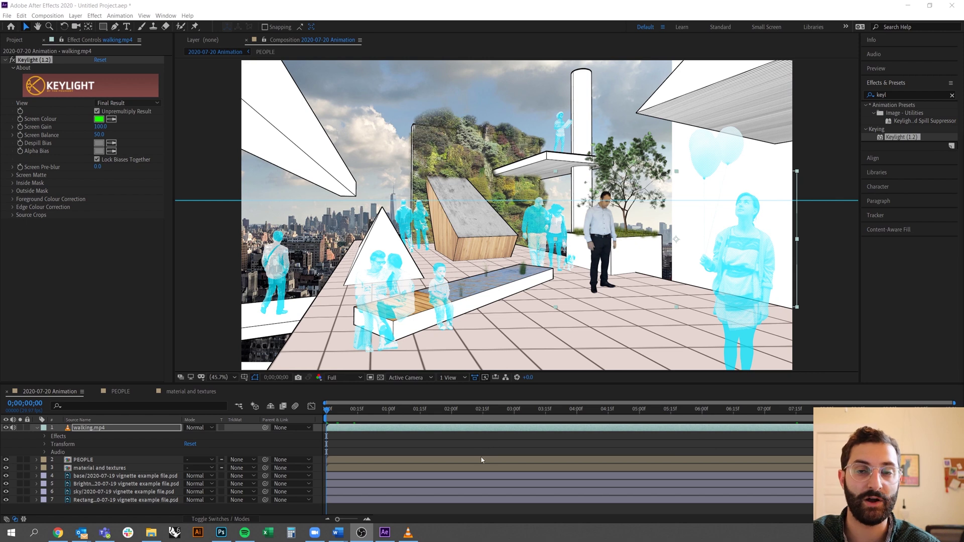
{"action": "left_click", "coordinate": [371, 436]}
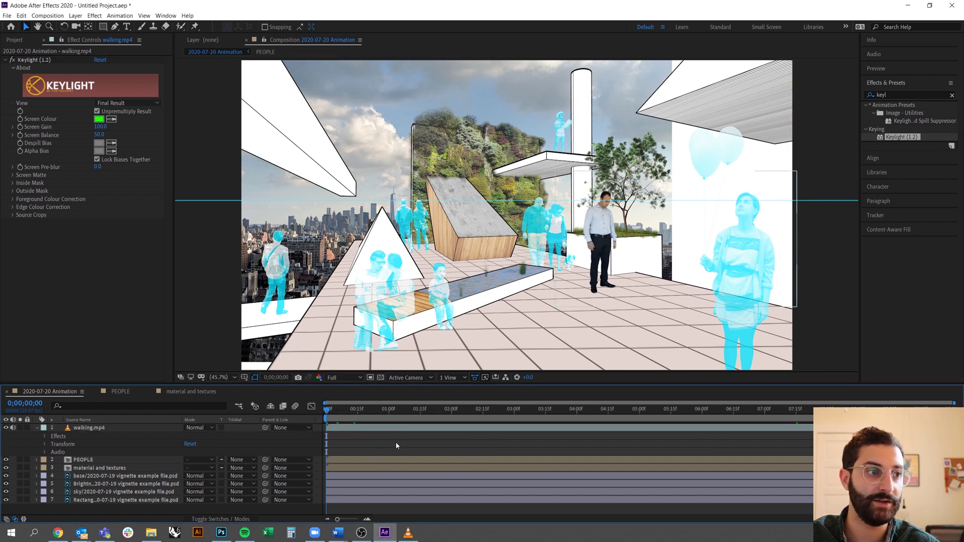
{"action": "key", "text": "space"}
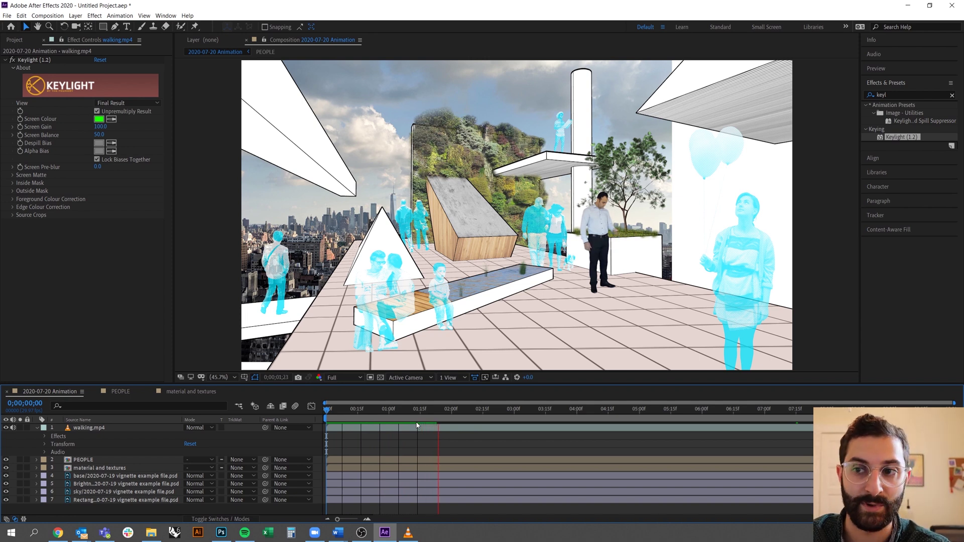
{"action": "key", "text": "space"}
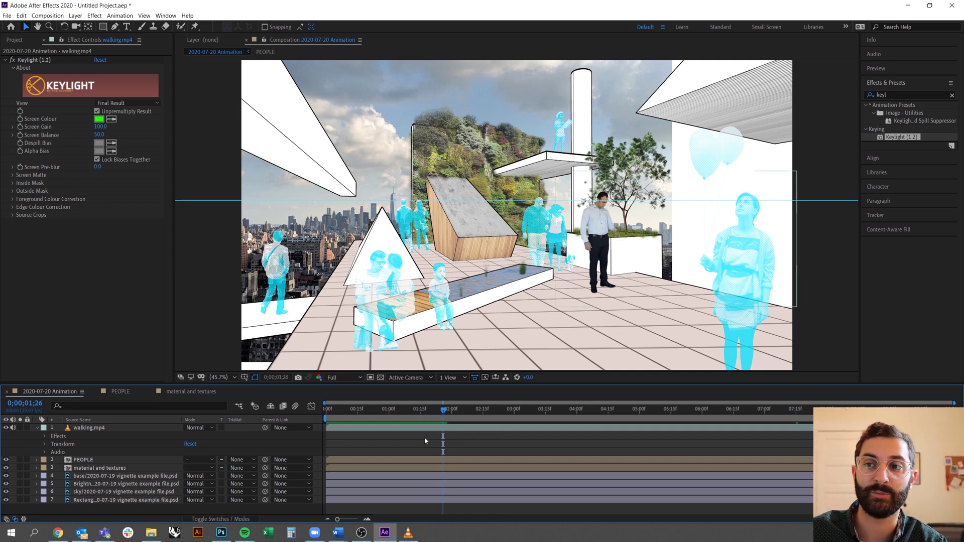
Set the composition's preview resolution to Half and replay it from the first frame while checking the playback rate
{"action": "left_click", "coordinate": [355, 377]}
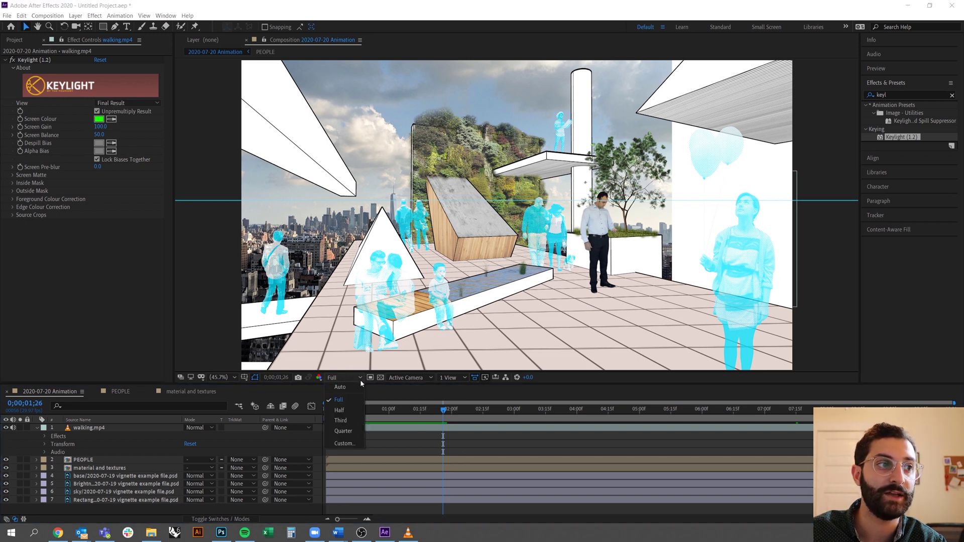
{"action": "left_click", "coordinate": [344, 412]}
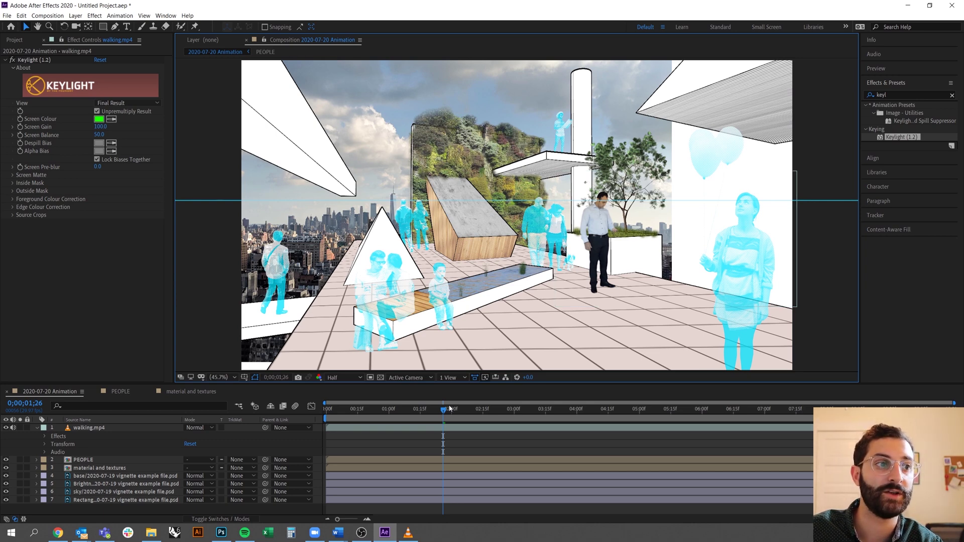
{"action": "left_click_drag", "start_coordinate": [445, 411], "coordinate": [296, 408]}
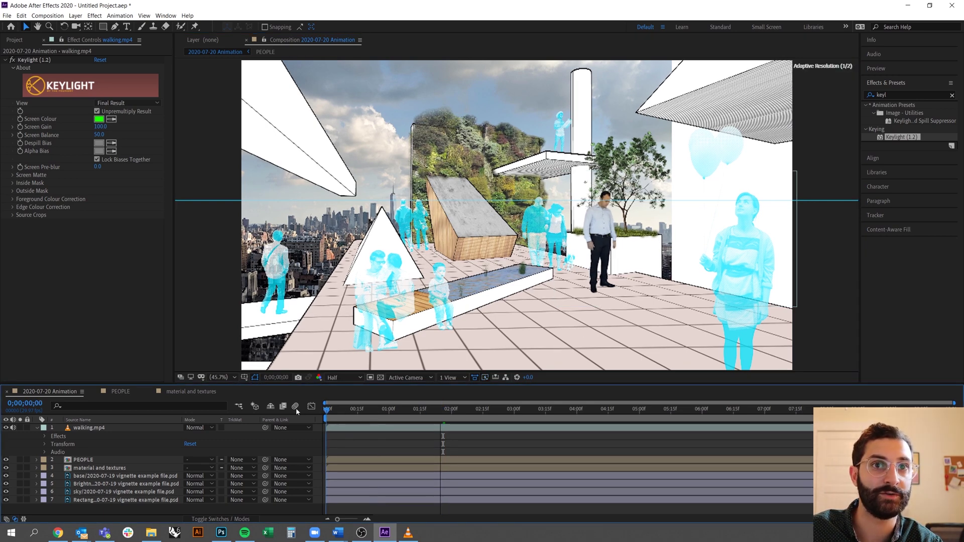
{"action": "key", "text": "space"}
{"action": "left_click", "coordinate": [897, 40]}
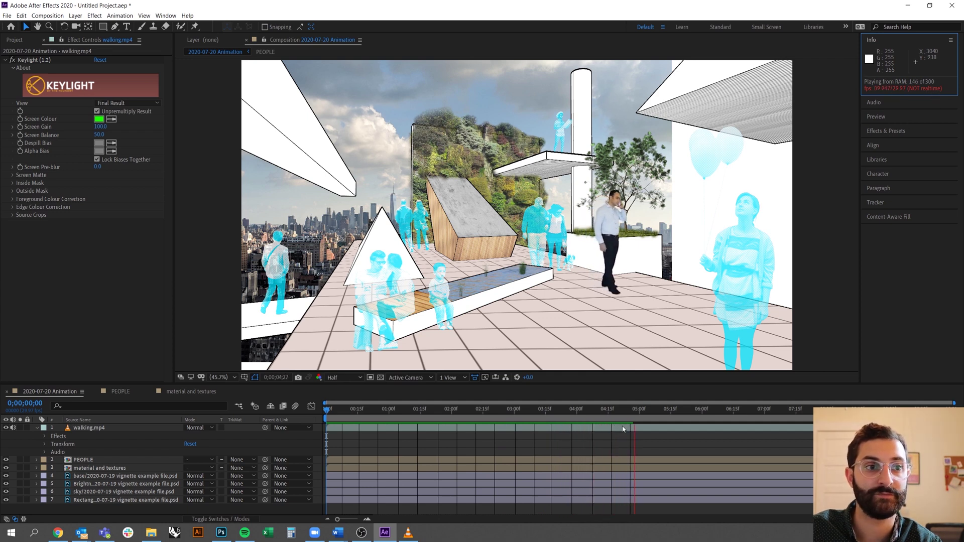
{"action": "left_click", "coordinate": [645, 431]}
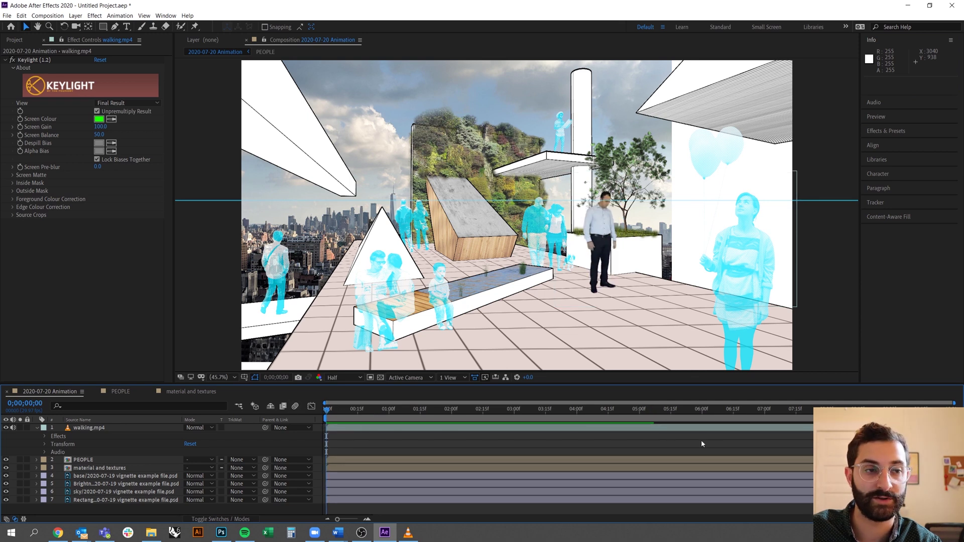
{"action": "key", "text": "space"}
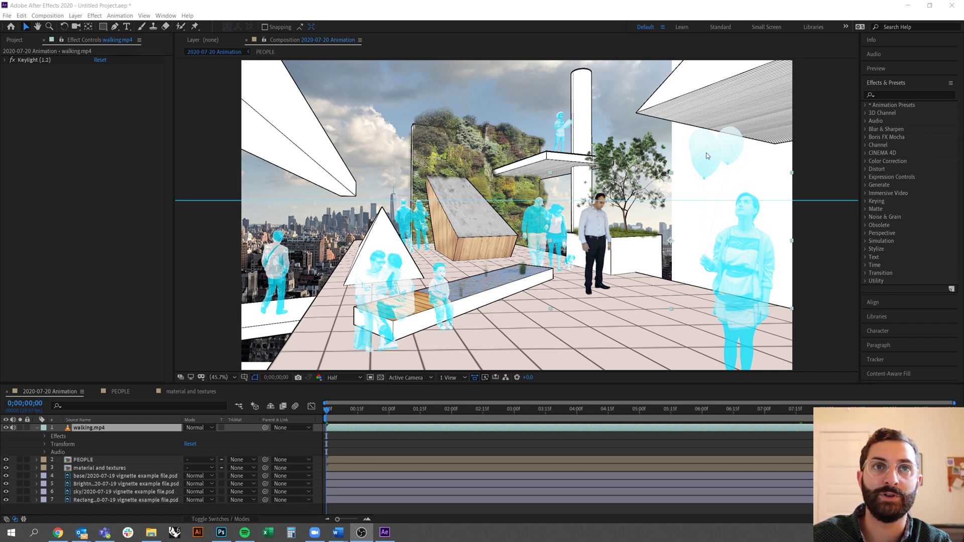
Find the Fill effect by searching for "fill" and apply it to the walking man
{"action": "left_click", "coordinate": [929, 96]}
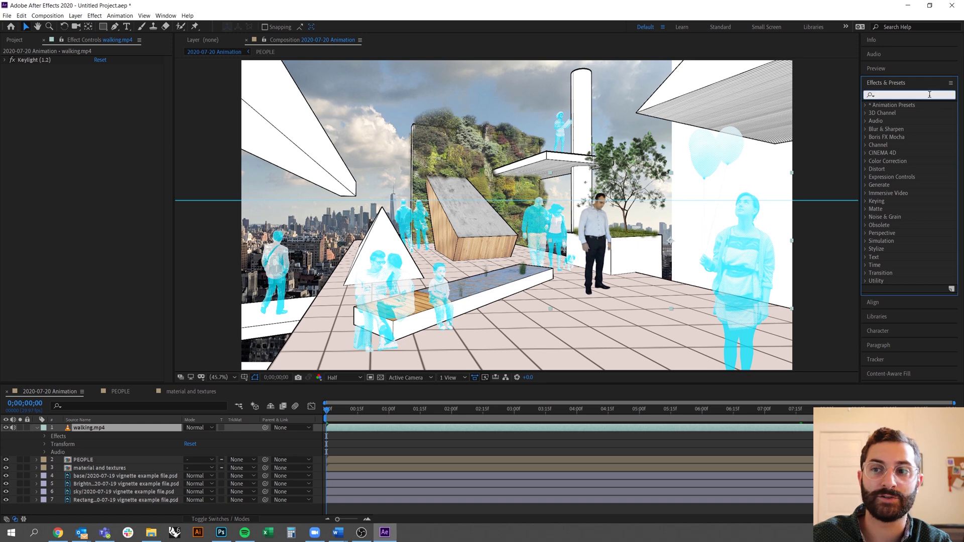
{"action": "type", "text": "fill"}
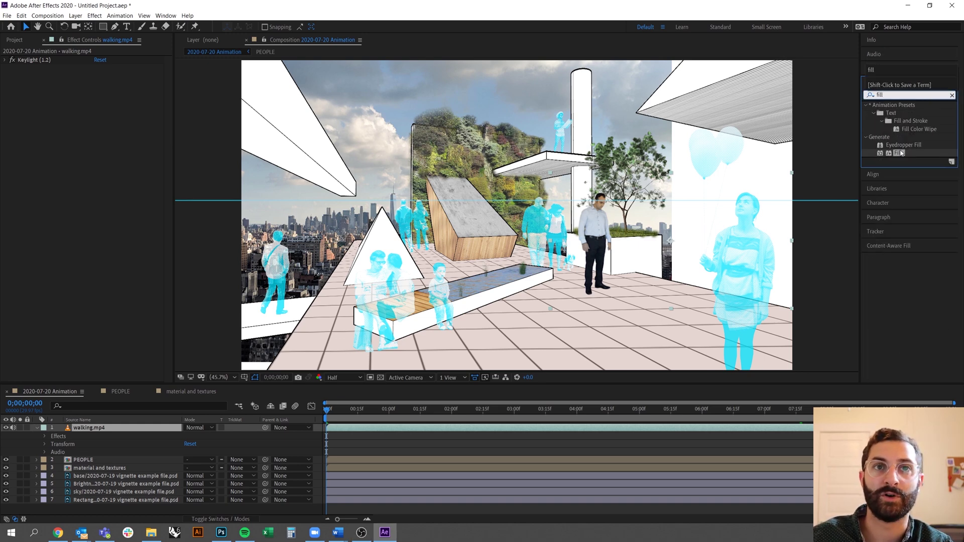
{"action": "left_click_drag", "start_coordinate": [900, 154], "coordinate": [595, 221]}
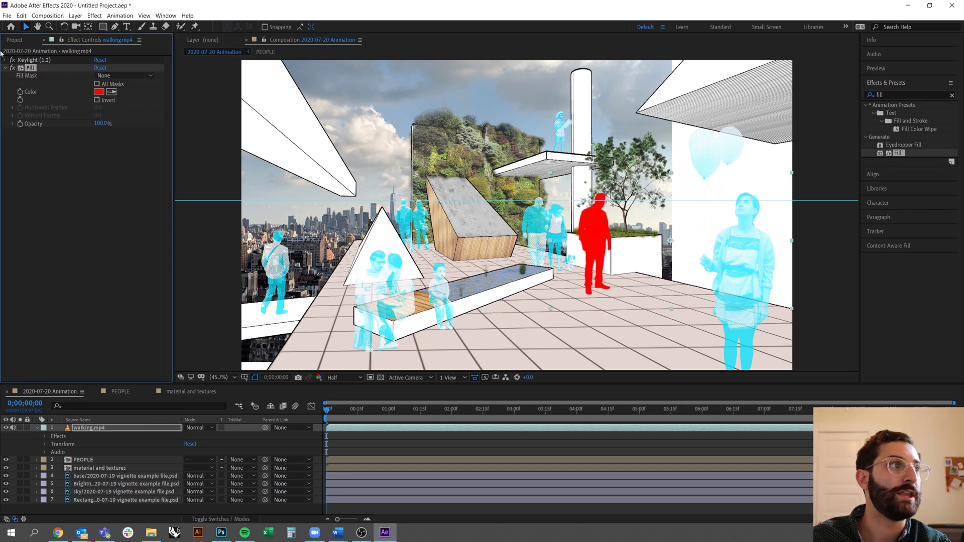
Set the Fill colour to cyan 3AE0F4 sampled from the foreground woman, then check the PEOPLE group's opacity in Photoshop
{"action": "left_click", "coordinate": [99, 92]}
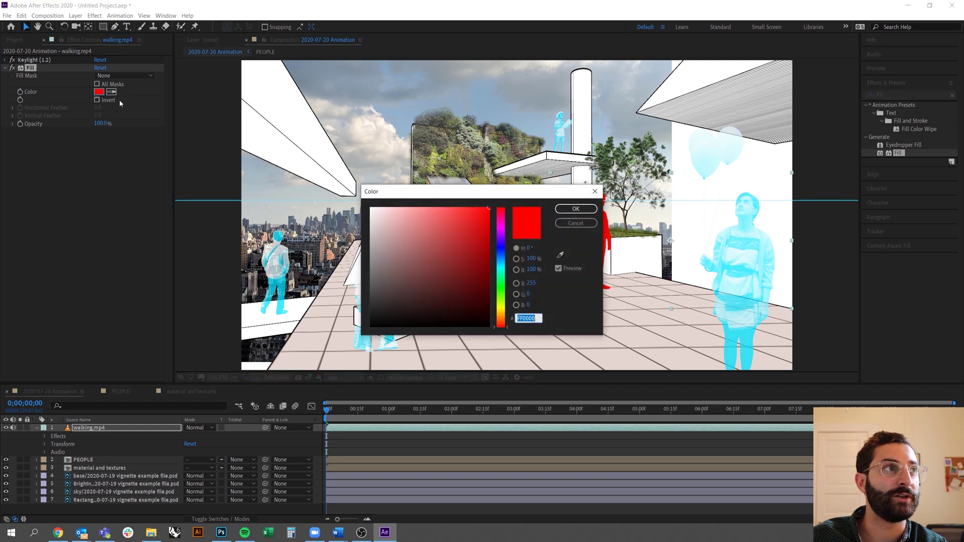
{"action": "left_click", "coordinate": [560, 256]}
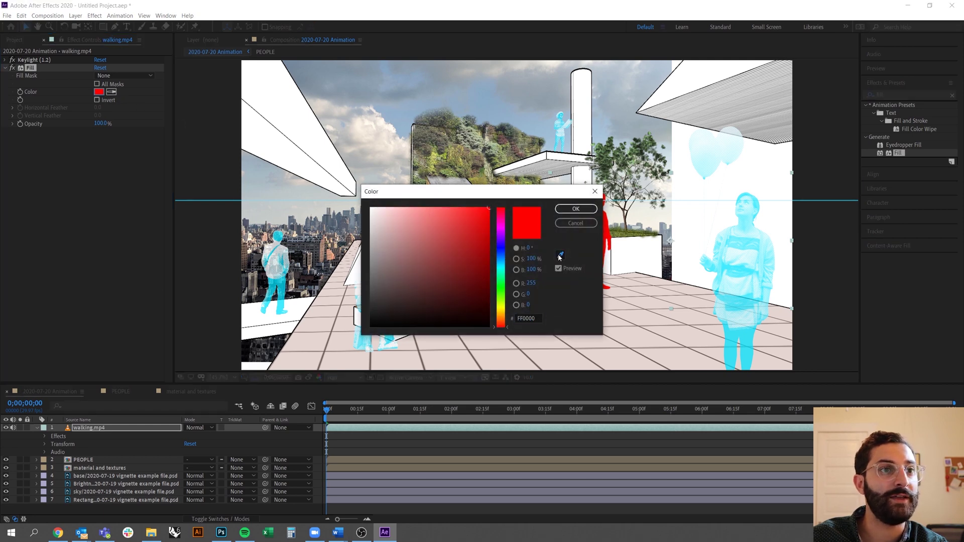
{"action": "left_click", "coordinate": [735, 343]}
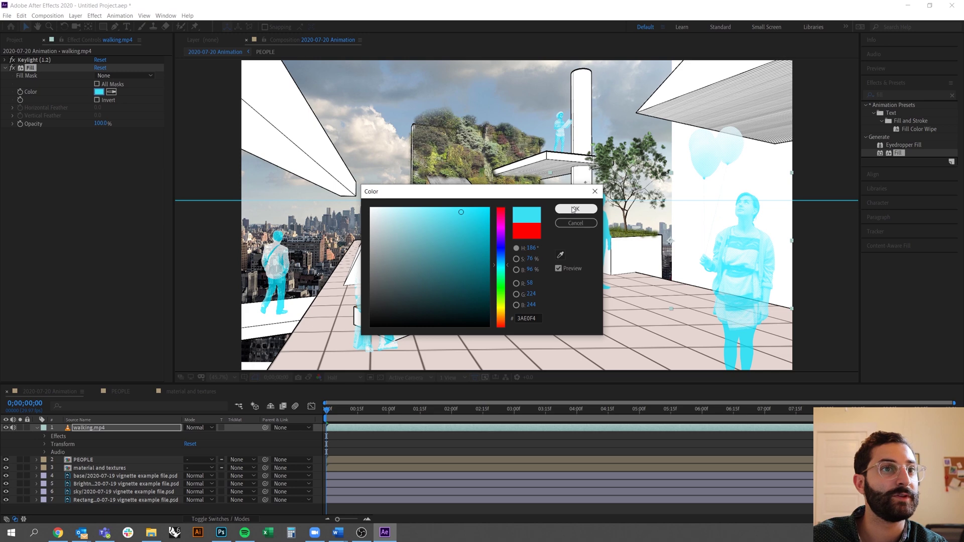
{"action": "left_click", "coordinate": [574, 210]}
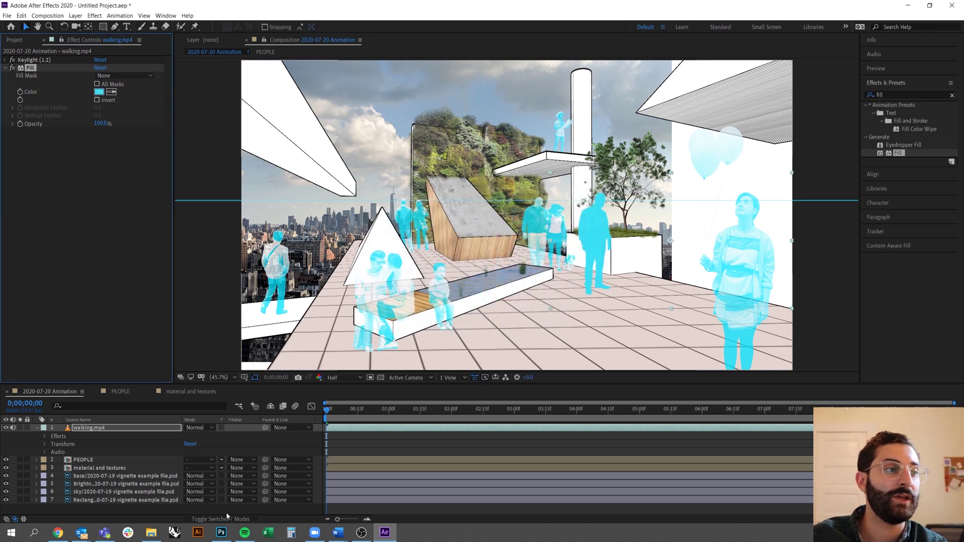
{"action": "left_click", "coordinate": [226, 537]}
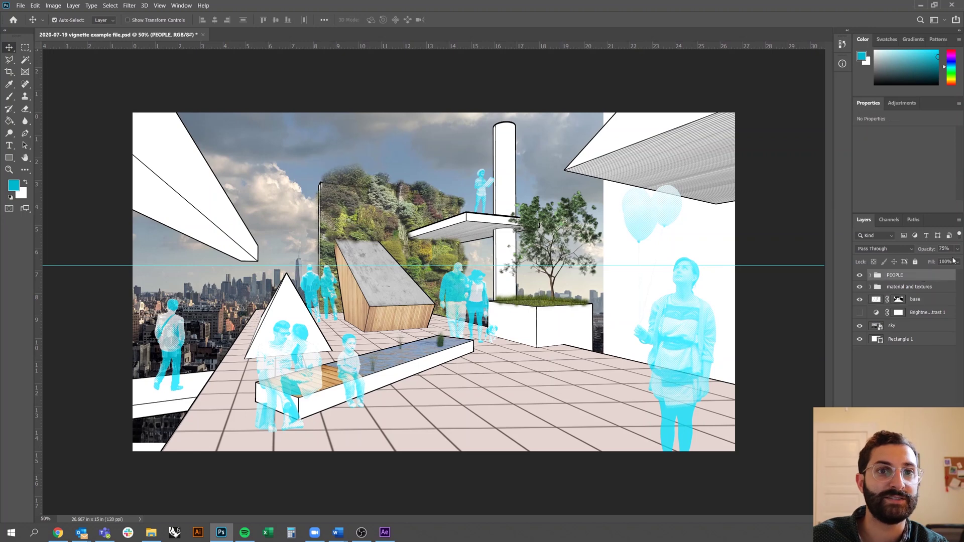
{"action": "left_click", "coordinate": [921, 5]}
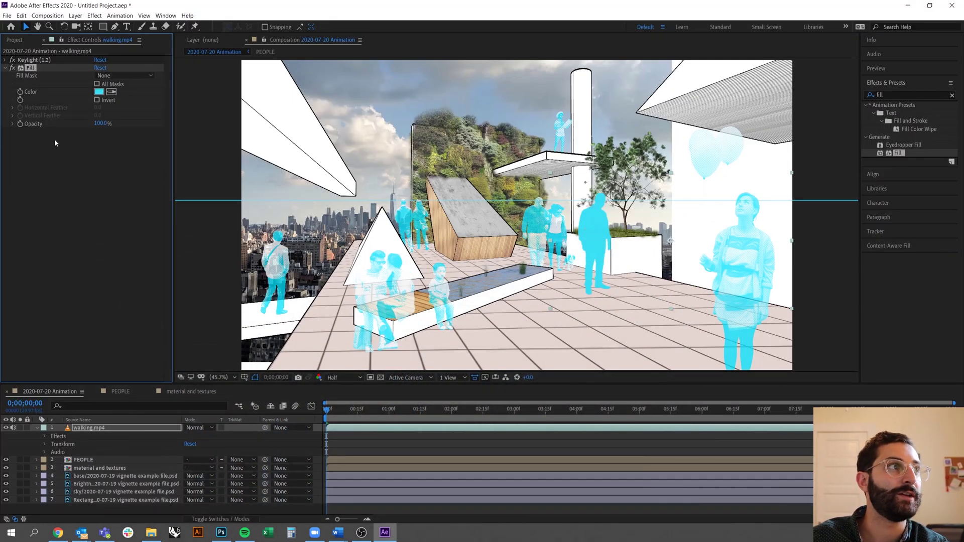
Inspect the Fill settings among walking.mp4's effect properties in the timeline and compare them with the effect controls
{"action": "left_click", "coordinate": [5, 67]}
{"action": "left_click", "coordinate": [36, 428]}
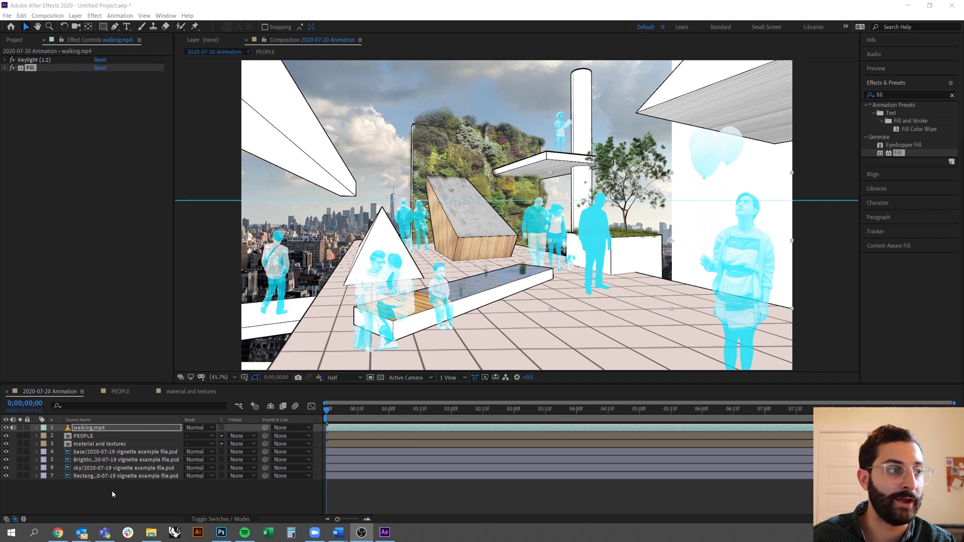
{"action": "left_click", "coordinate": [37, 428]}
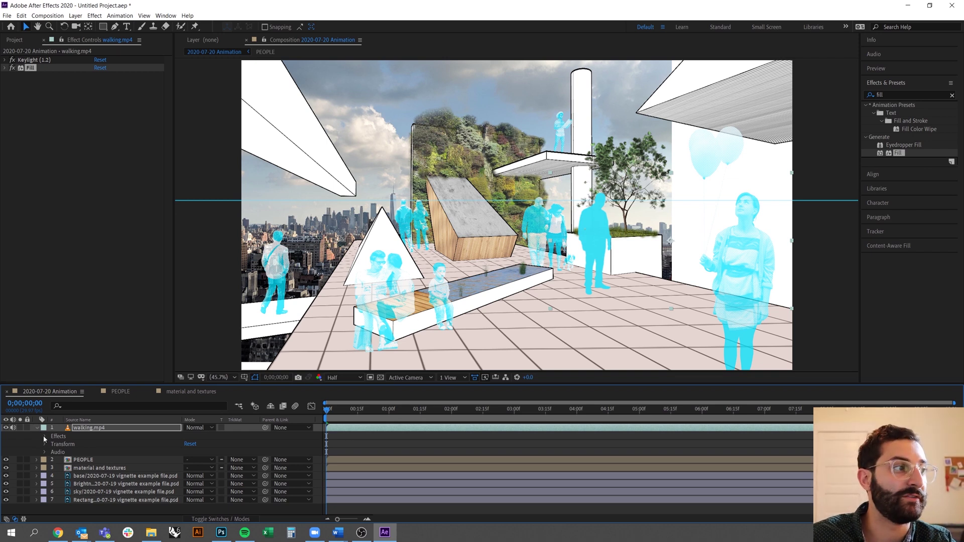
{"action": "left_click", "coordinate": [45, 436]}
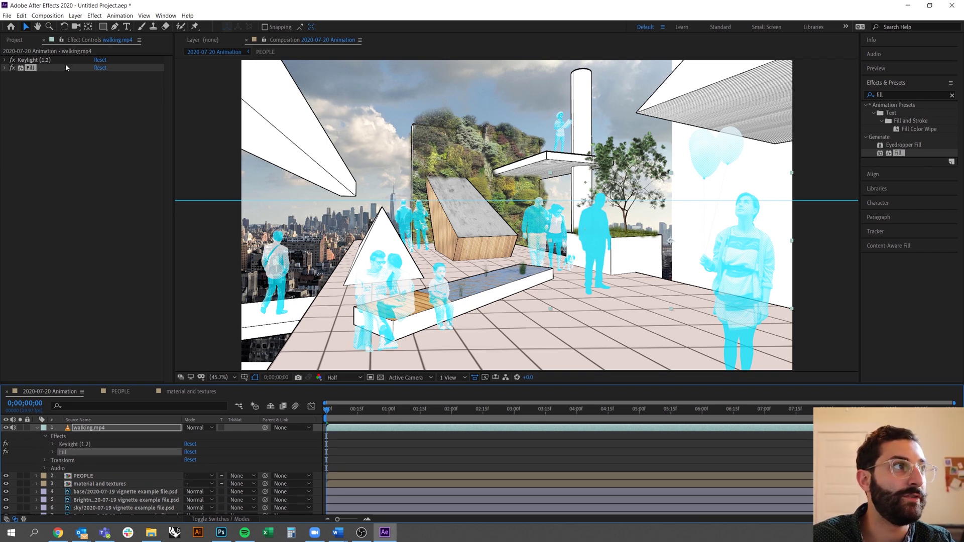
{"action": "left_click", "coordinate": [5, 68]}
{"action": "left_click", "coordinate": [52, 453]}
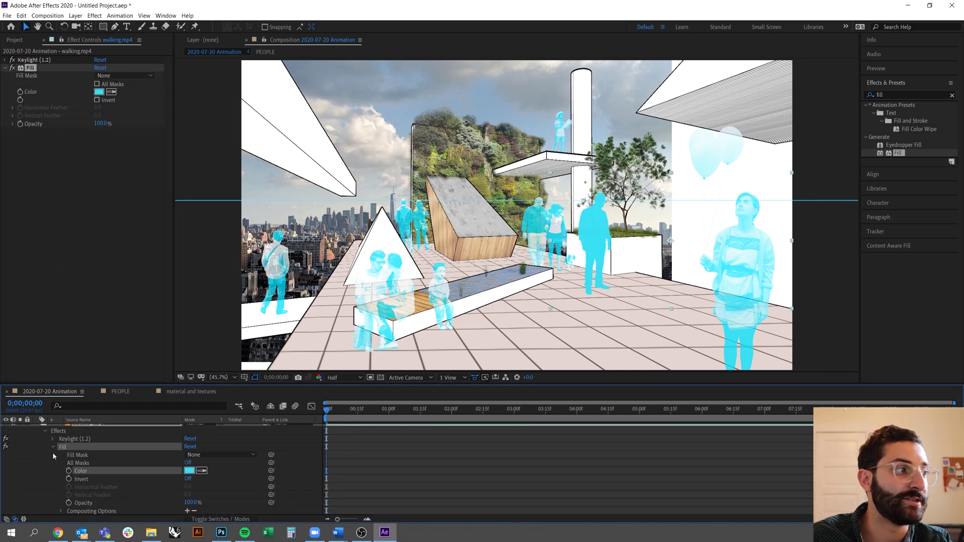
{"action": "left_click", "coordinate": [53, 447]}
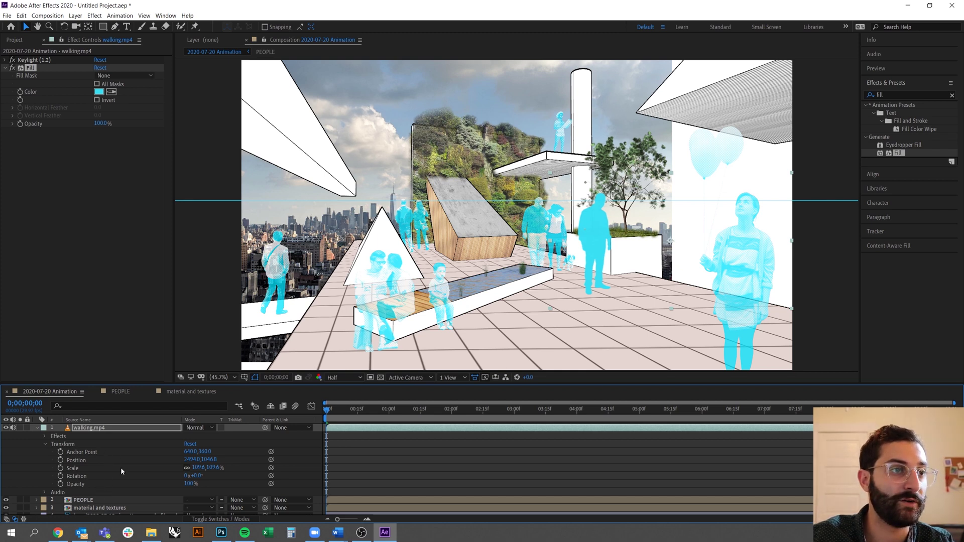
Set walking.mp4's Anchor Point to 654, 360 and its horizontal Position to 2473, and undo the trial scale change
{"action": "left_click", "coordinate": [182, 451]}
{"action": "left_click_drag", "start_coordinate": [183, 452], "coordinate": [181, 451]}
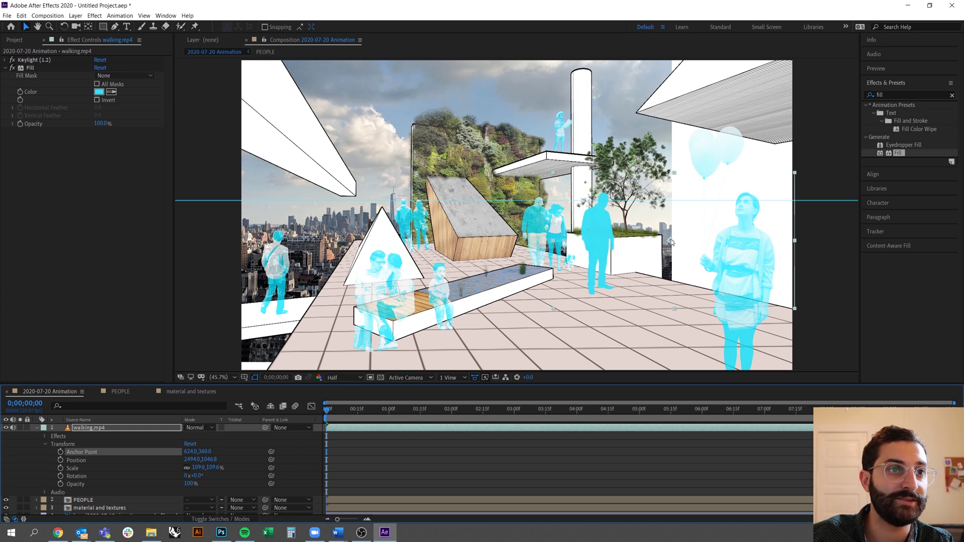
{"action": "left_click_drag", "start_coordinate": [193, 452], "coordinate": [198, 474]}
{"action": "key", "text": "ctrl+z"}
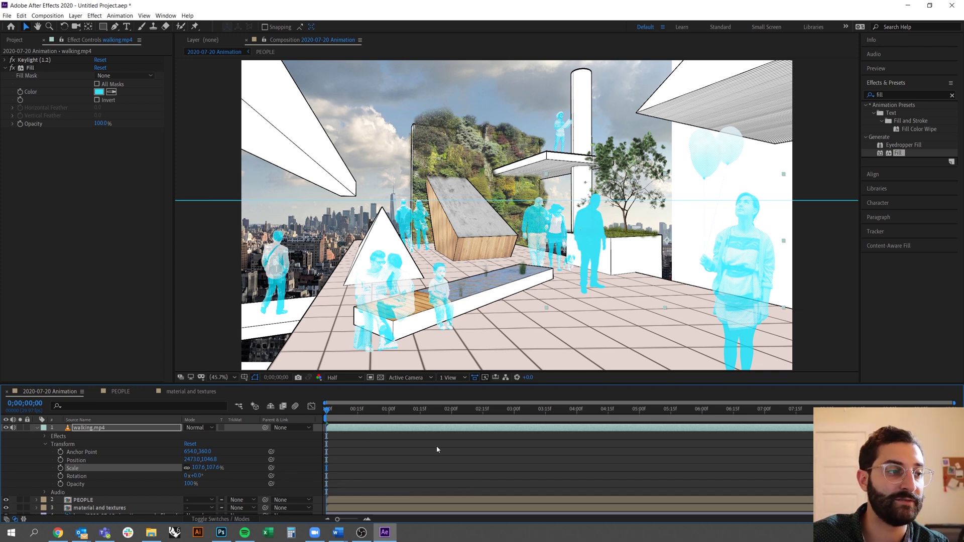
{"action": "key", "text": "ctrl+z"}
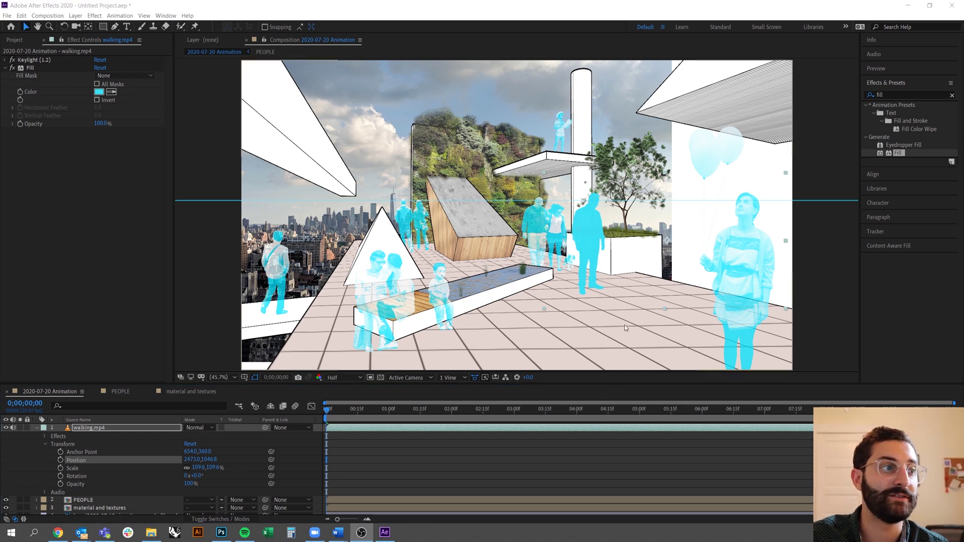
Keyframe walking.mp4's Position at 0;00;00;00 and again at 0;00;04;00 with about 1954.7, 1350.7, moving the man towards the pool; return to the start
{"action": "mouse_move", "coordinate": [327, 411]}
{"action": "left_mouse_down"}
{"action": "mouse_move", "coordinate": [422, 417]}
{"action": "mouse_move", "coordinate": [316, 418]}
{"action": "left_mouse_up"}
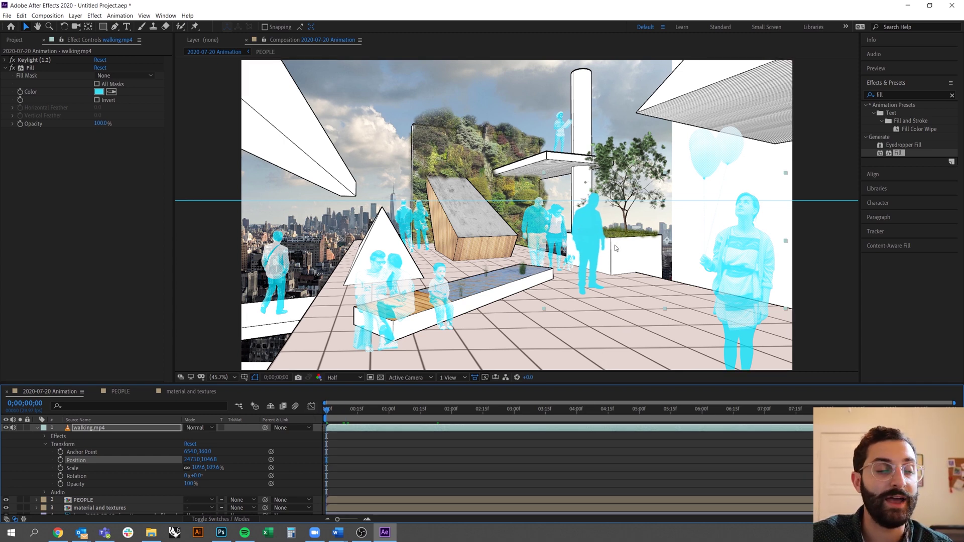
{"action": "left_click", "coordinate": [61, 460]}
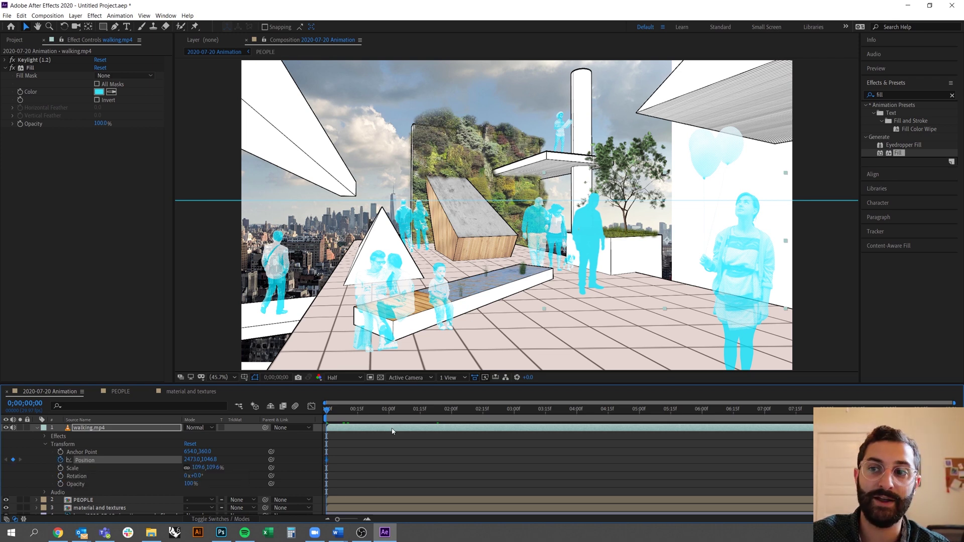
{"action": "left_click", "coordinate": [354, 410]}
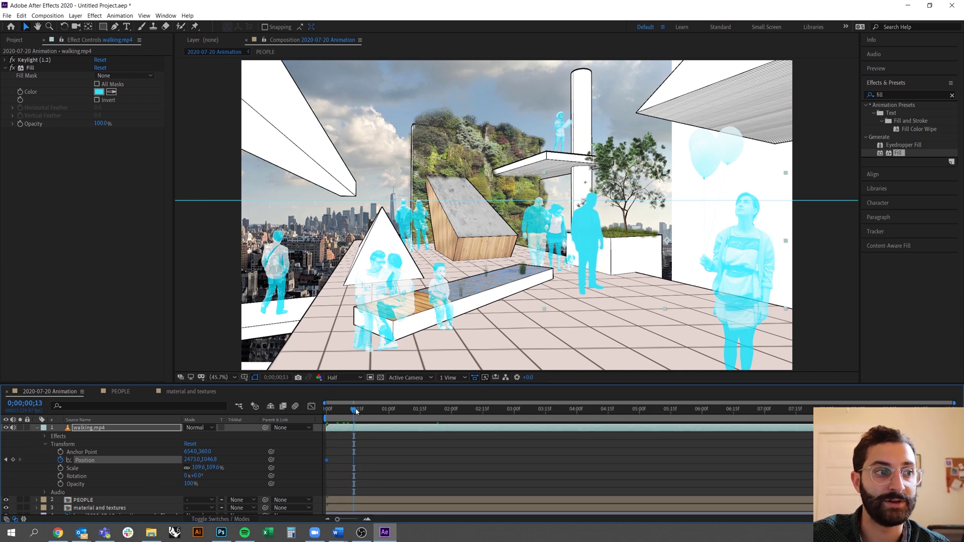
{"action": "left_click_drag", "start_coordinate": [355, 411], "coordinate": [580, 416]}
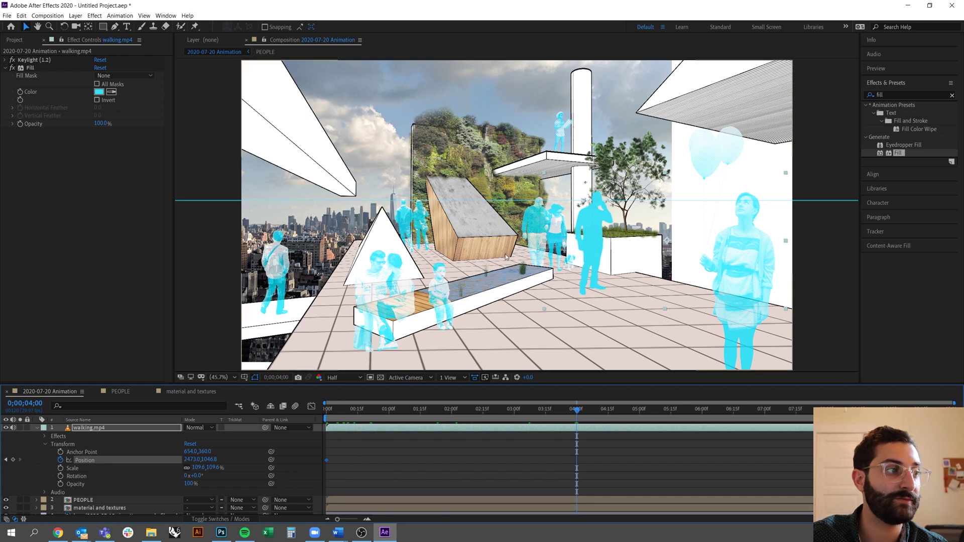
{"action": "left_click", "coordinate": [209, 460]}
{"action": "left_click_drag", "start_coordinate": [209, 463], "coordinate": [312, 457]}
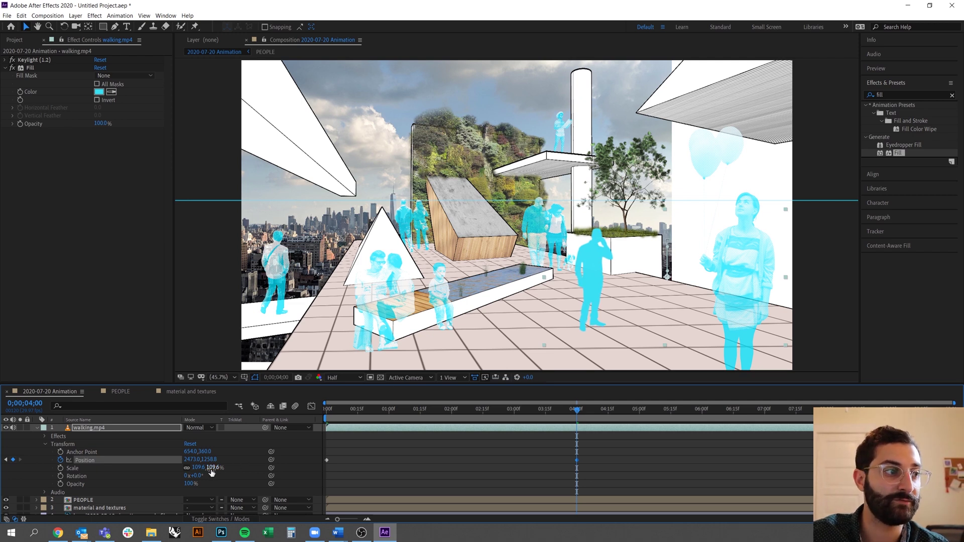
{"action": "left_click_drag", "start_coordinate": [576, 285], "coordinate": [472, 286]}
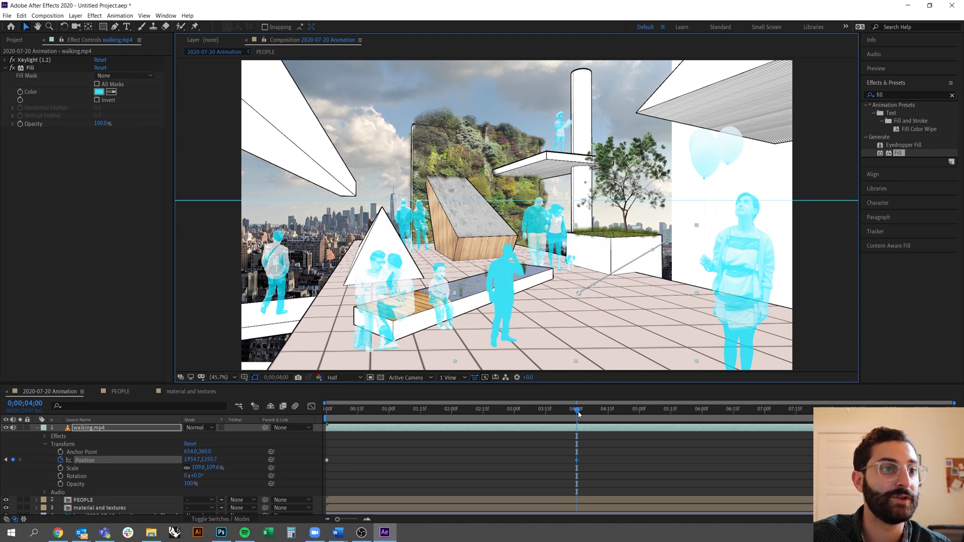
{"action": "left_click_drag", "start_coordinate": [500, 412], "coordinate": [287, 416]}
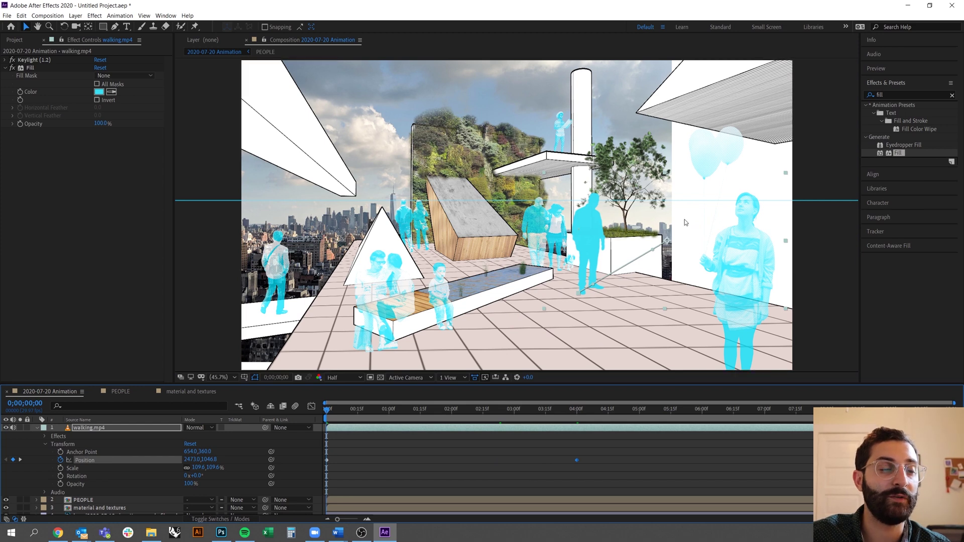
Preview the walking man's movement, then set walking.mp4's Opacity to 75% and collapse its properties
{"action": "key", "text": "space"}
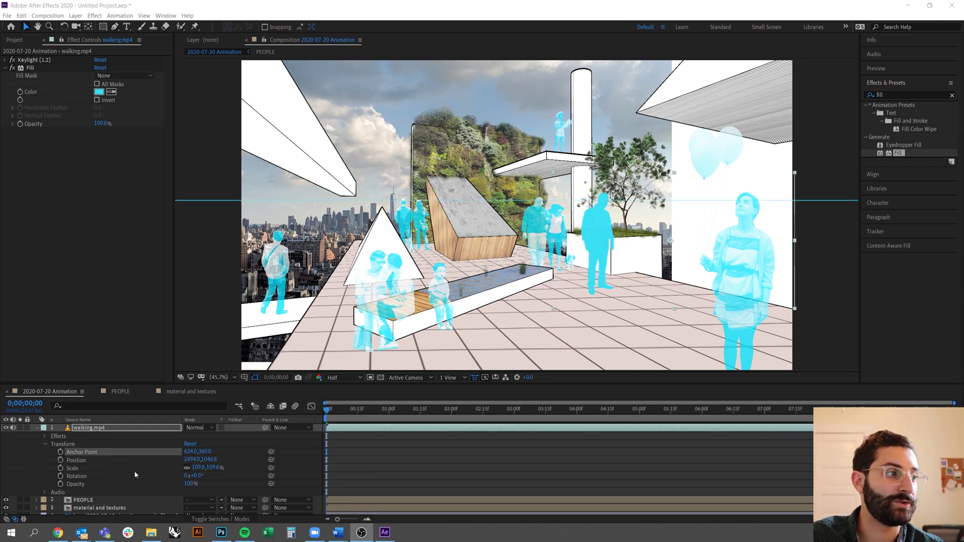
{"action": "left_click", "coordinate": [191, 483]}
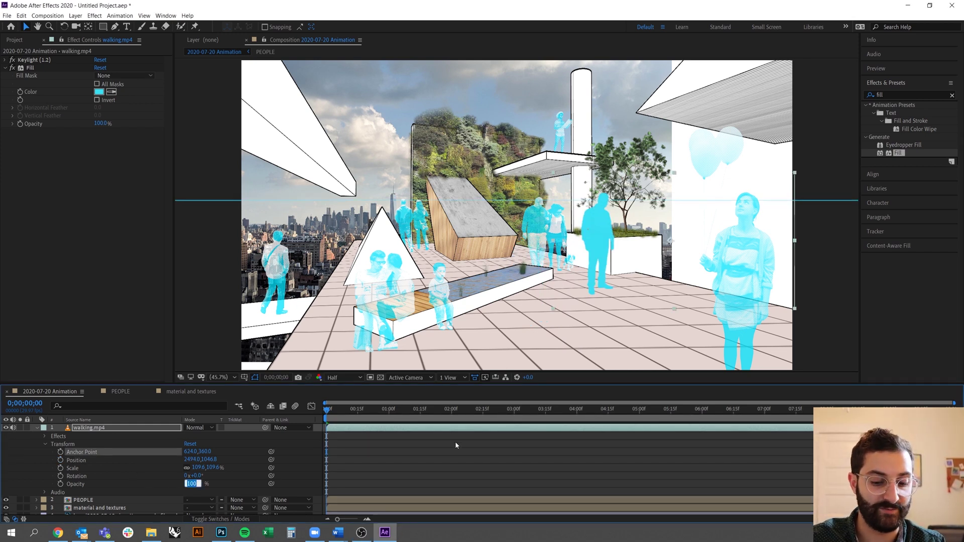
{"action": "type", "text": "75"}
{"action": "key", "text": "Return"}
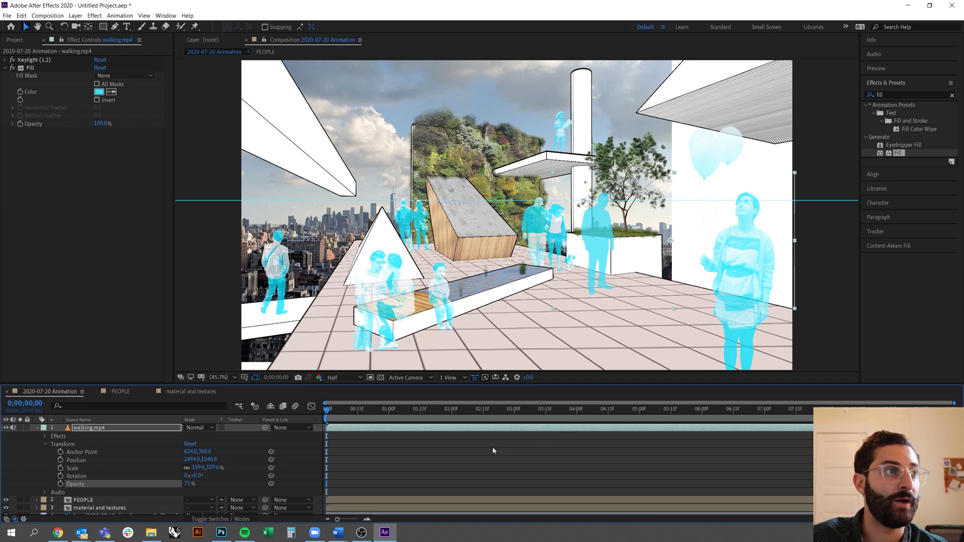
{"action": "left_click", "coordinate": [38, 428]}
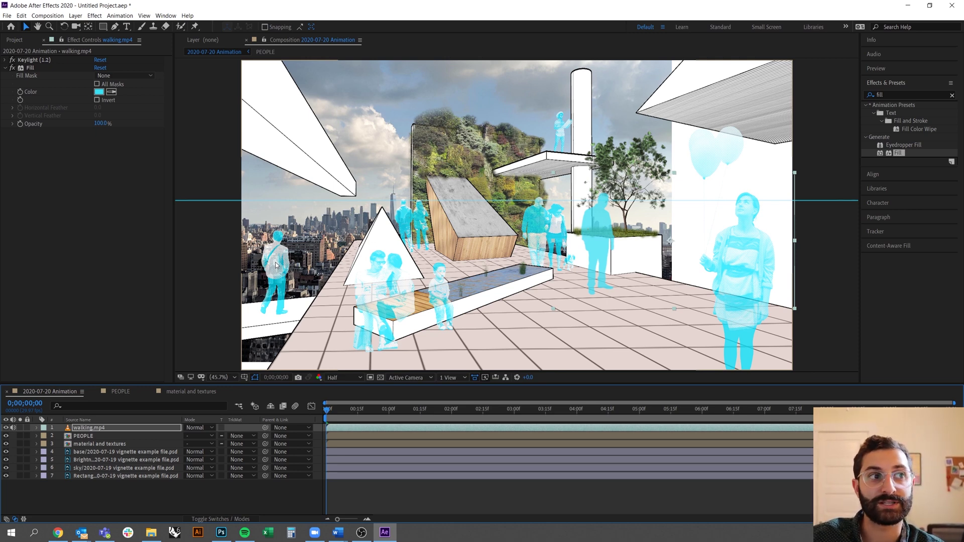
Open the PEOPLE composition and select the Man+Walking+Away layer, toggling its visibility to check which figure it holds
{"action": "left_click", "coordinate": [91, 436]}
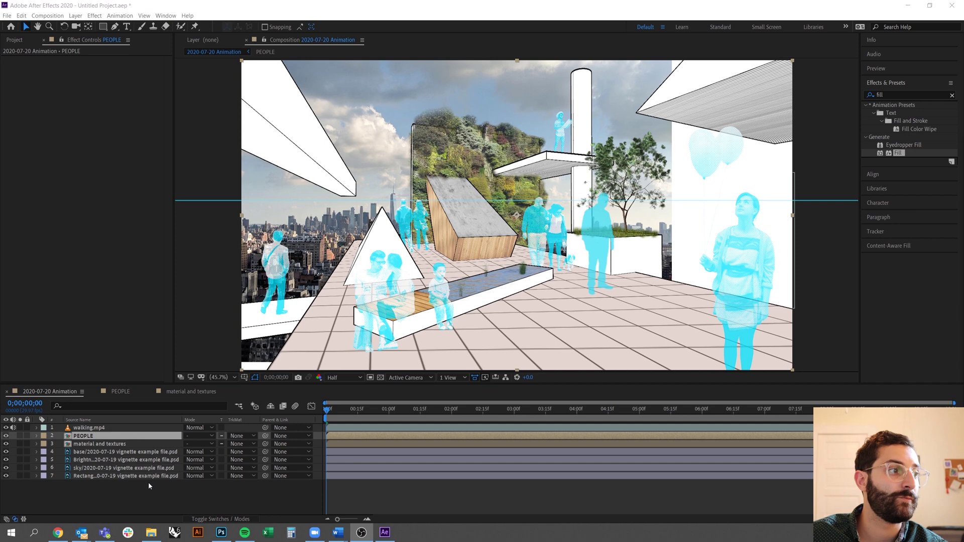
{"action": "double_click", "coordinate": [86, 436]}
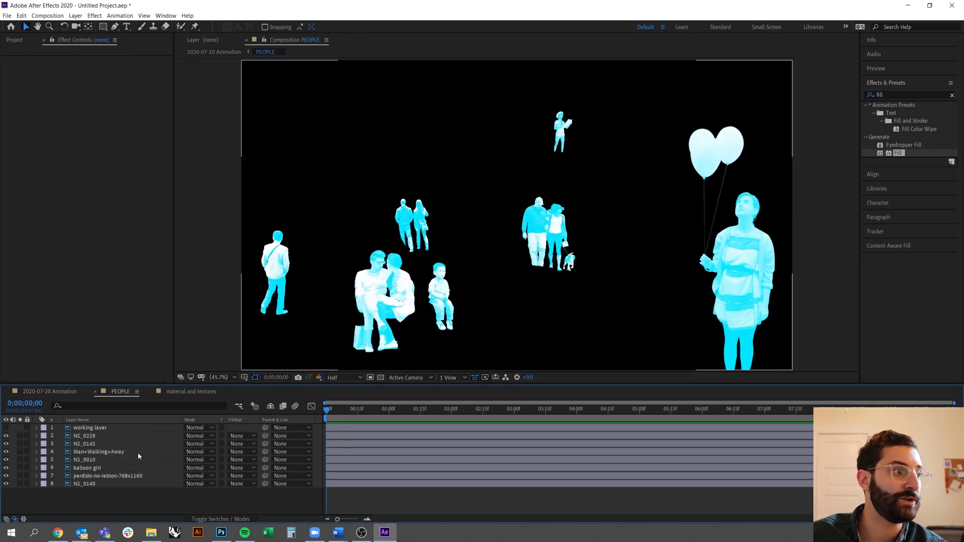
{"action": "left_click", "coordinate": [120, 453]}
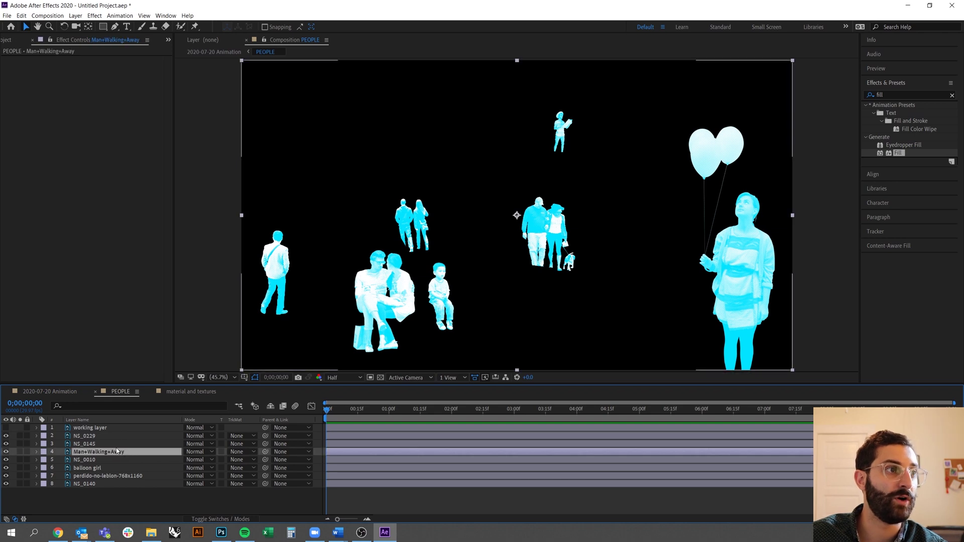
{"action": "left_click", "coordinate": [6, 452]}
{"action": "left_click", "coordinate": [6, 453]}
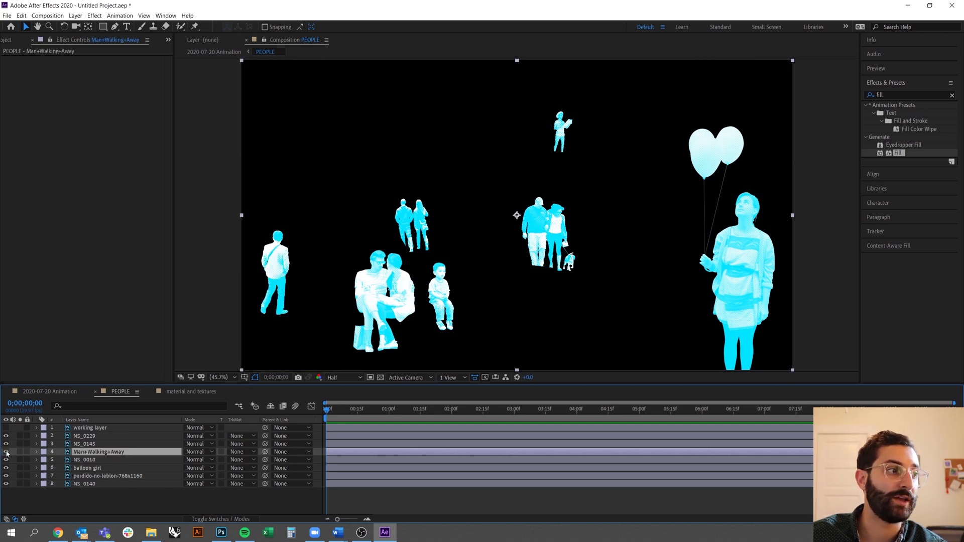
{"action": "left_click", "coordinate": [6, 452]}
{"action": "left_click", "coordinate": [6, 452]}
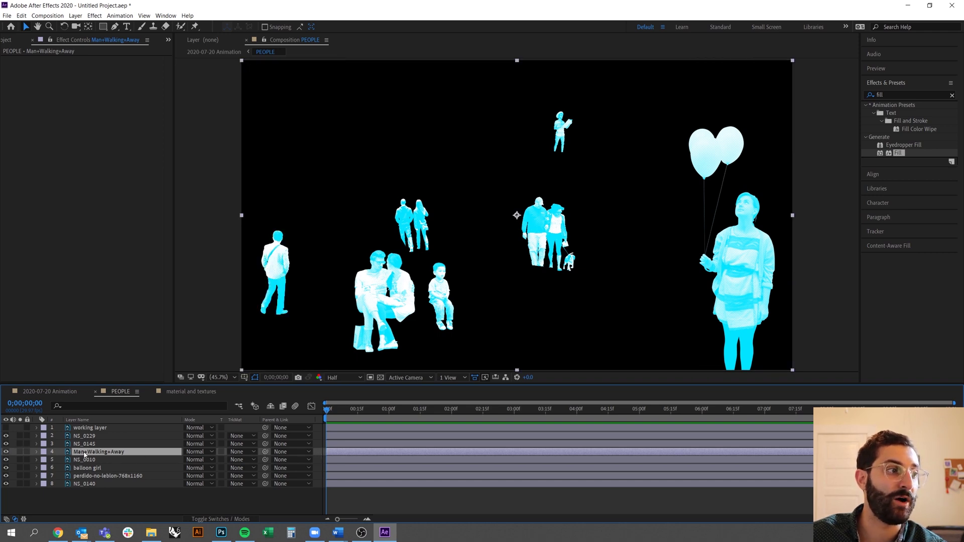
Examine the Man+Walking+Away layer's Transform properties, showing Position, Scale, Opacity and Rotation individually
{"action": "left_click", "coordinate": [37, 453]}
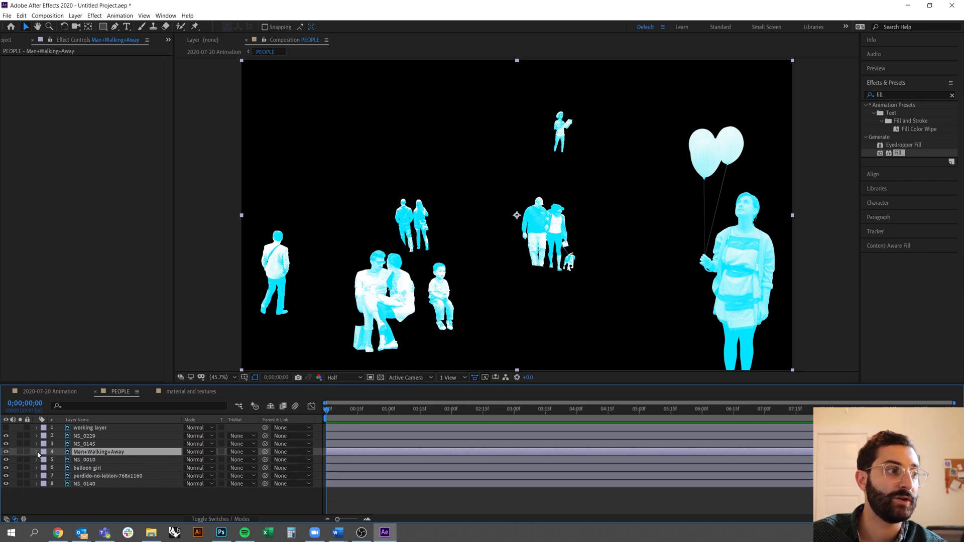
{"action": "left_click", "coordinate": [45, 460]}
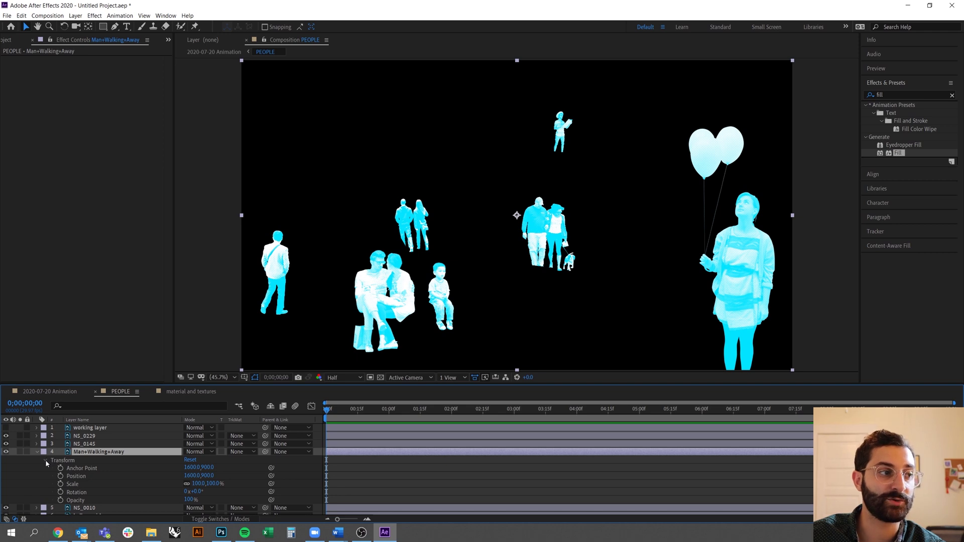
{"action": "left_click", "coordinate": [38, 452]}
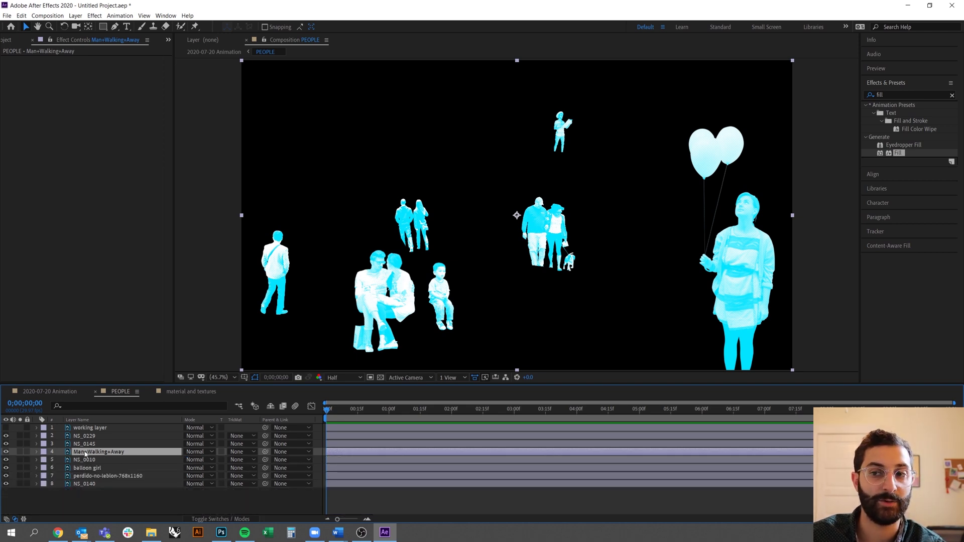
{"action": "key", "text": "p"}
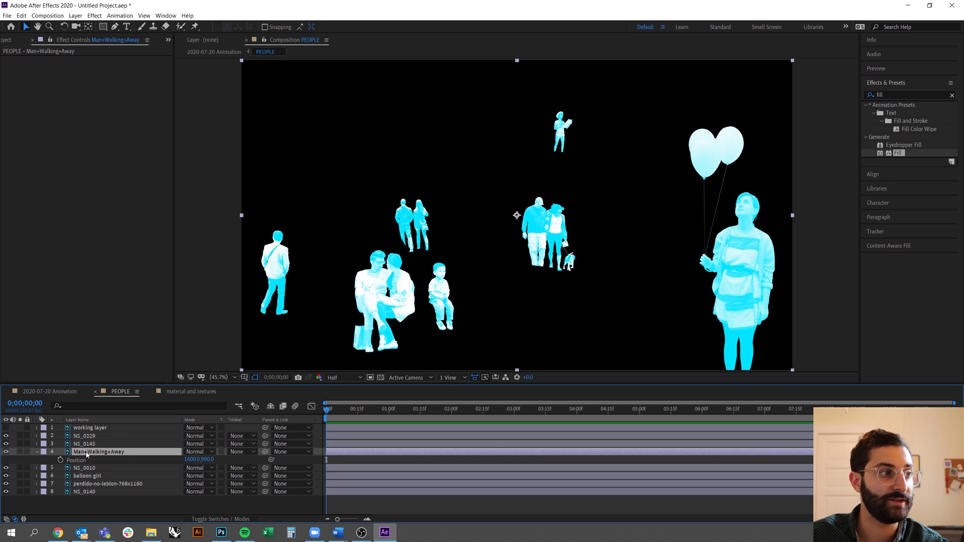
{"action": "key", "text": "s"}
{"action": "key", "text": "t"}
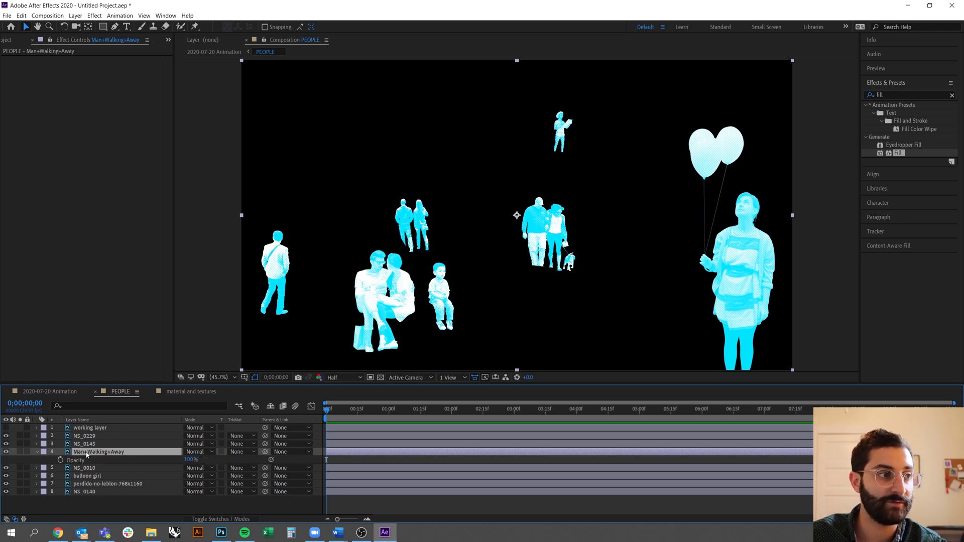
{"action": "key", "text": "r"}
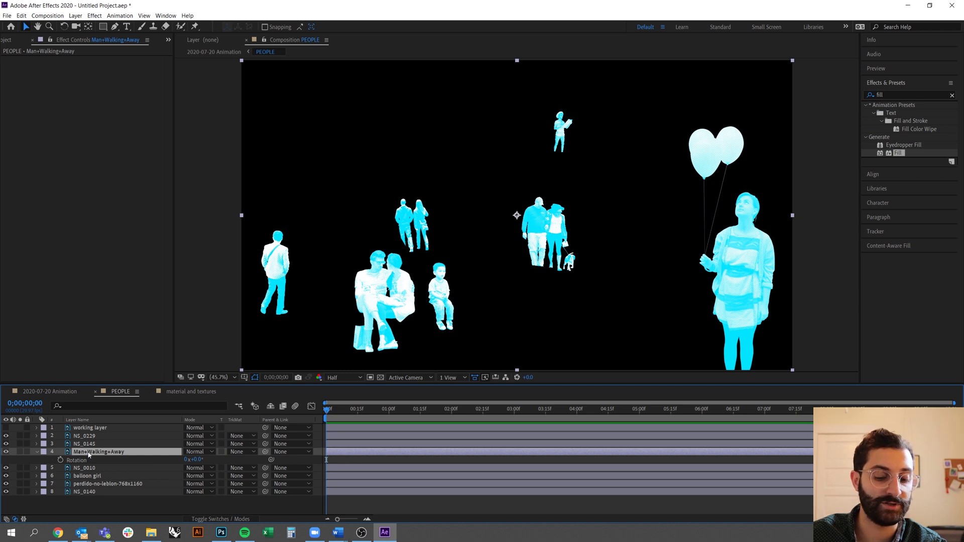
{"action": "key", "text": "r"}
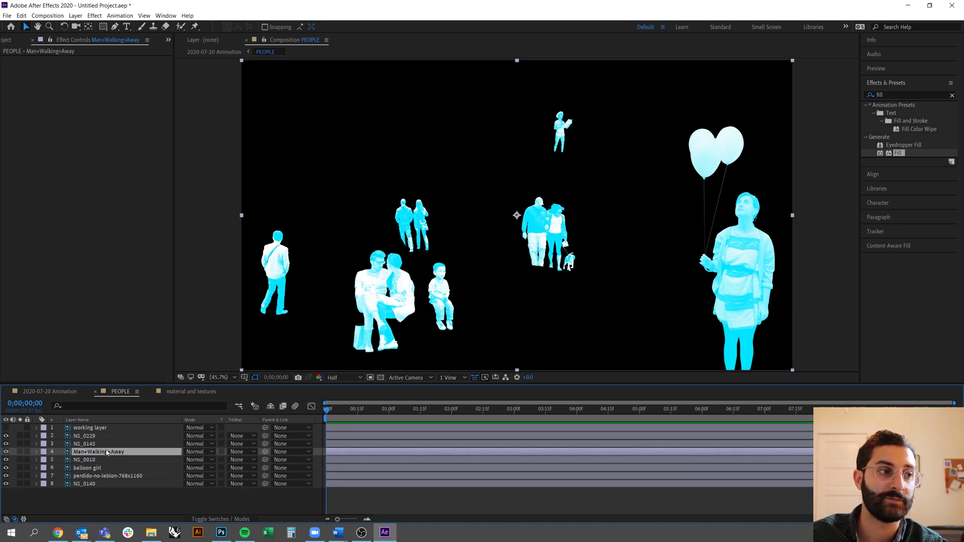
Keyframe Man+Walking+Away's Position at 0;00;05;00, move him out of frame to about 1311.3, 983.1 at 0;00;00;00, and preview the motion
{"action": "key", "text": "p"}
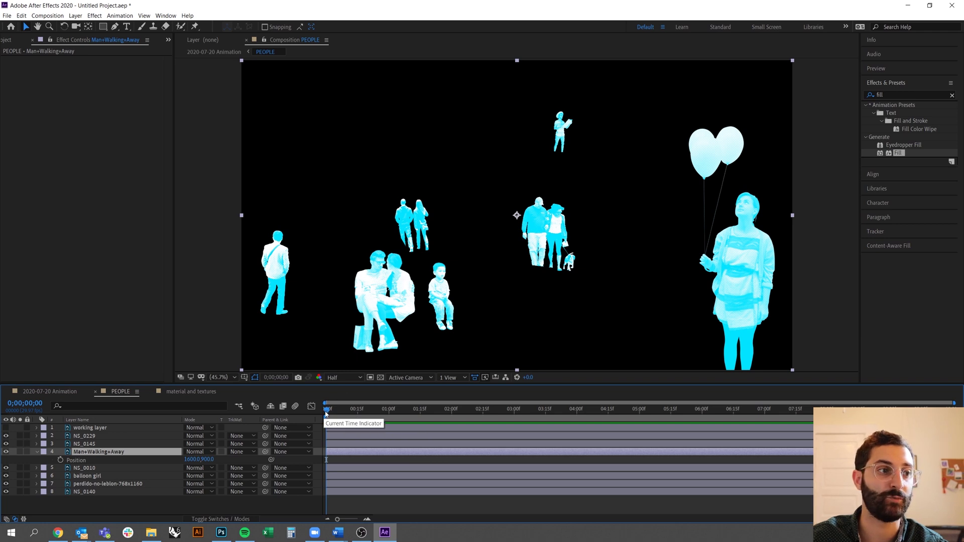
{"action": "left_click_drag", "start_coordinate": [383, 420], "coordinate": [642, 417]}
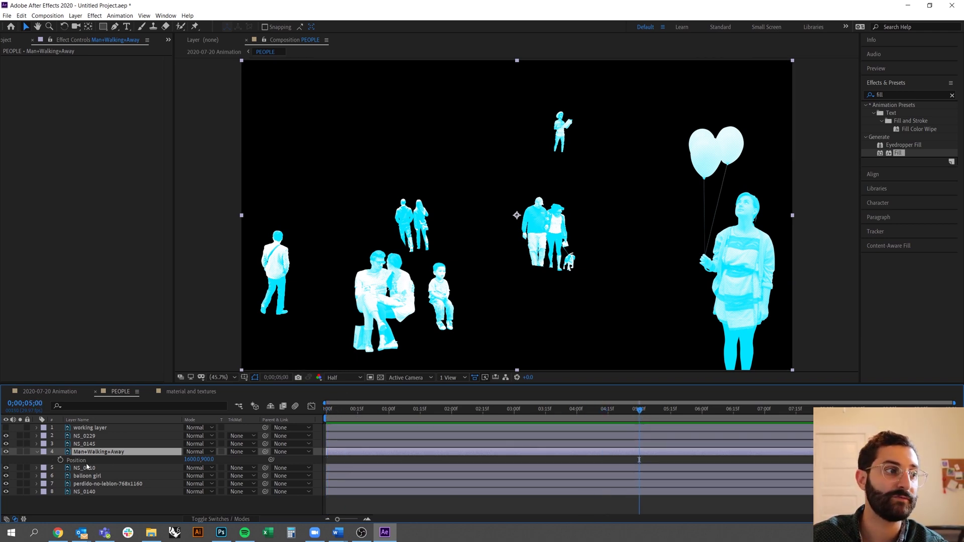
{"action": "left_click", "coordinate": [61, 460]}
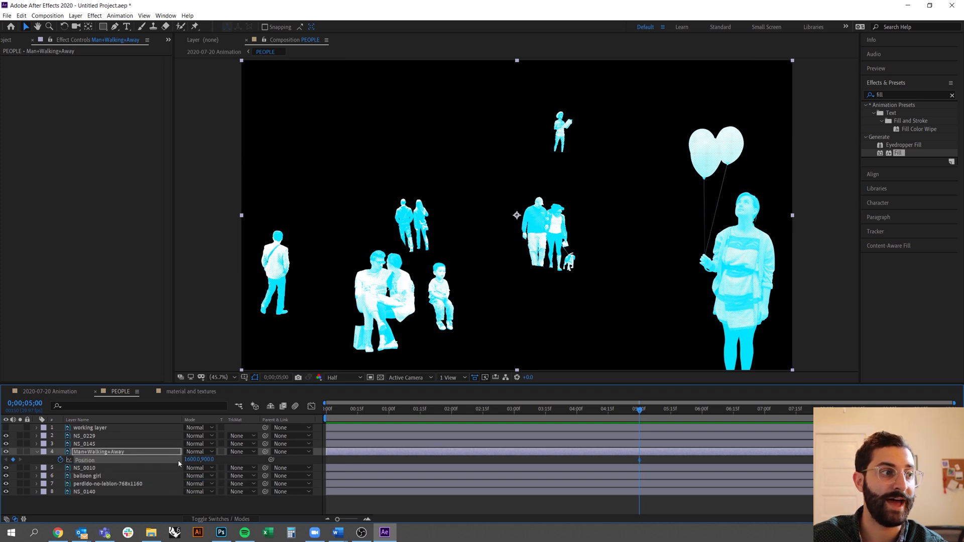
{"action": "left_click_drag", "start_coordinate": [640, 412], "coordinate": [258, 412]}
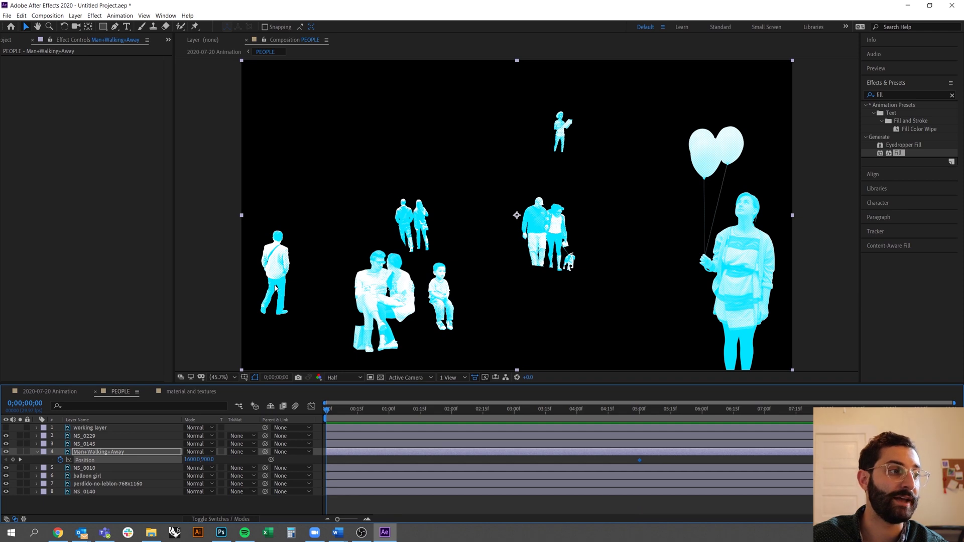
{"action": "left_click_drag", "start_coordinate": [275, 289], "coordinate": [223, 299]}
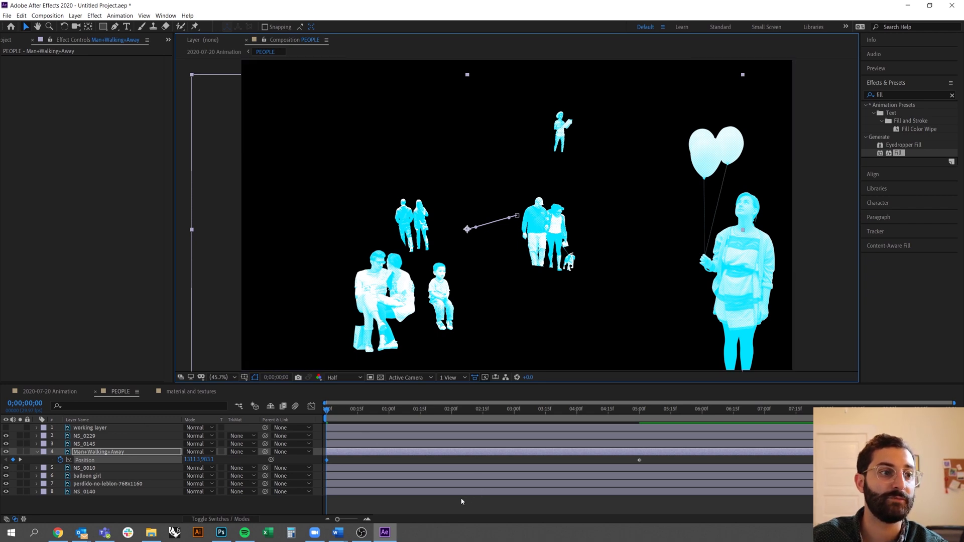
{"action": "key", "text": "space"}
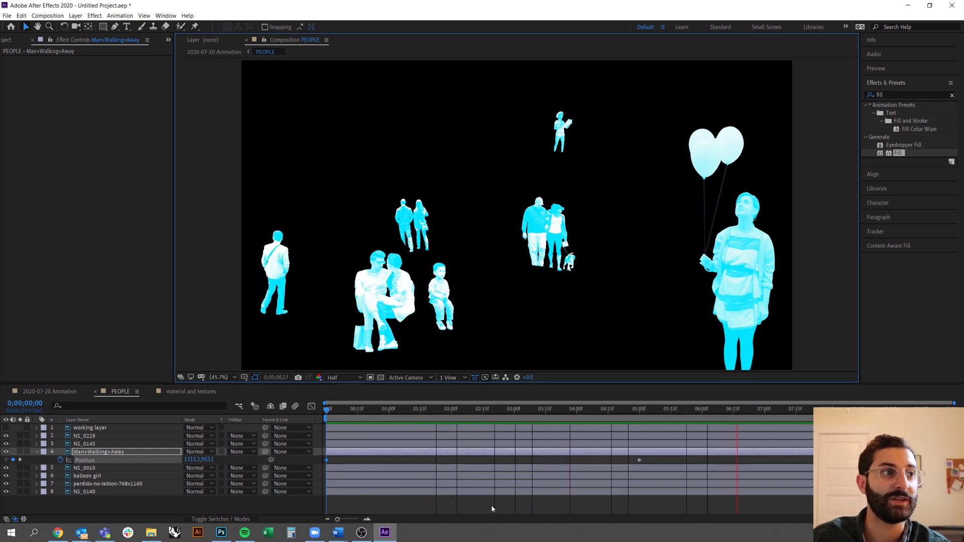
{"action": "key", "text": "space"}
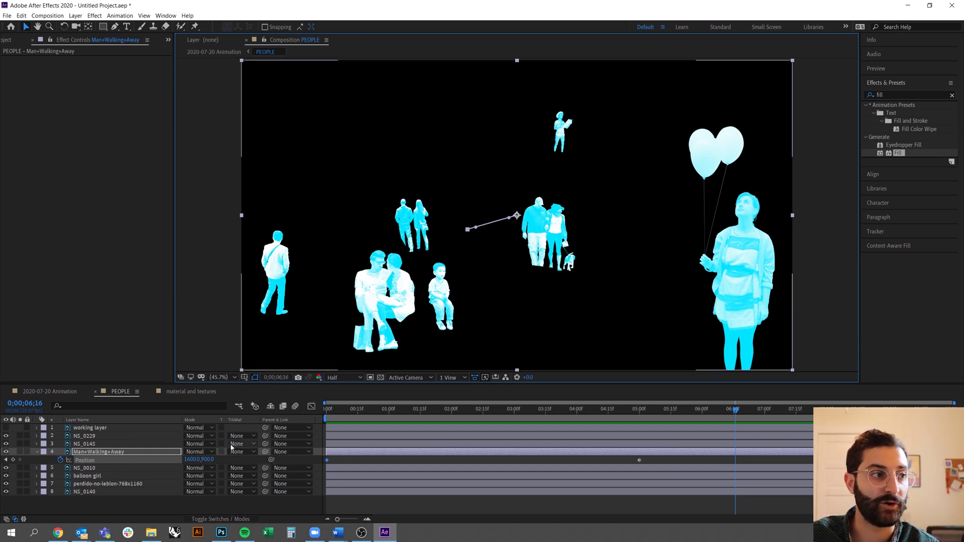
Keyframe Man+Walking+Away's Opacity at 100% at 0;00;05;00 and at 0% at 0;00;00;00 for a fade-in
{"action": "key", "text": "shift+t"}
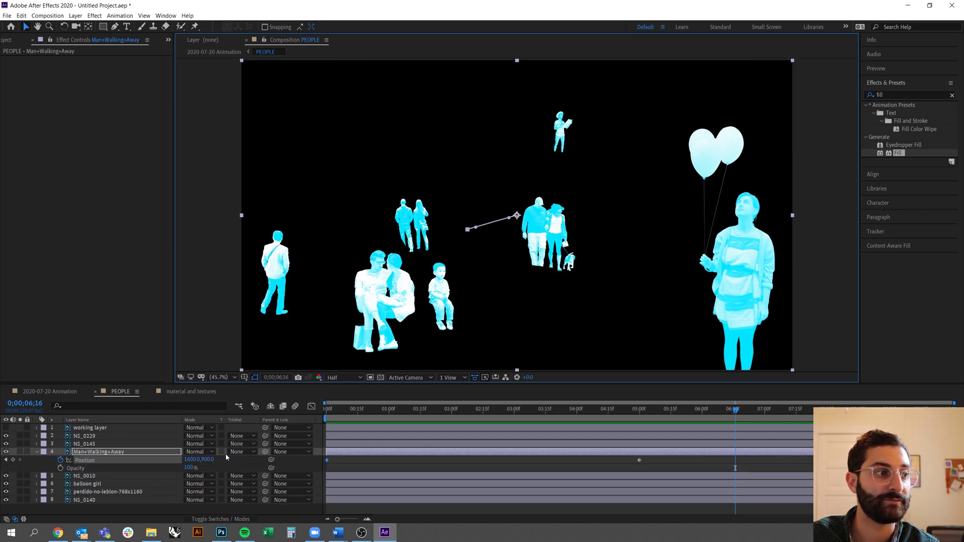
{"action": "left_click", "coordinate": [37, 454]}
{"action": "left_click", "coordinate": [37, 454]}
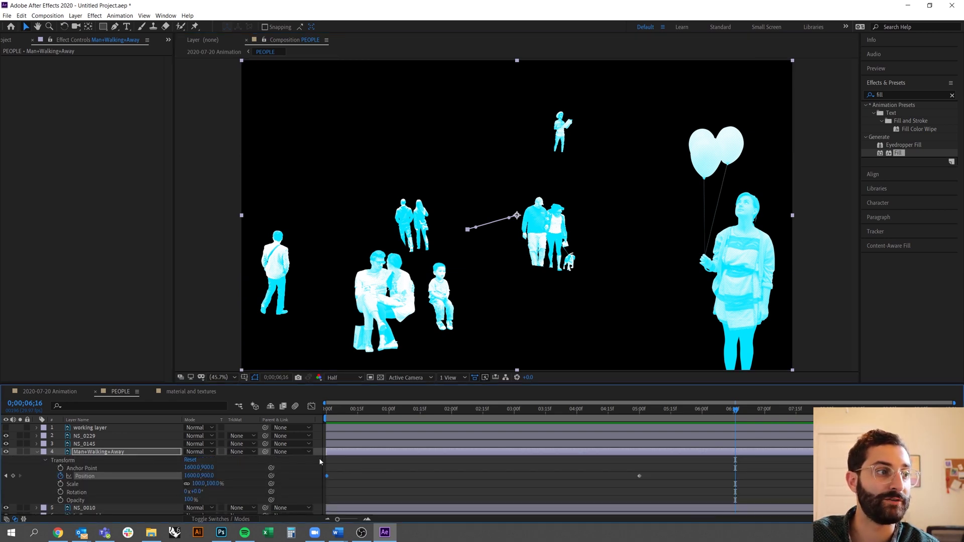
{"action": "scroll", "coordinate": [671, 469], "scroll_direction": "down", "scroll_amount": 2}
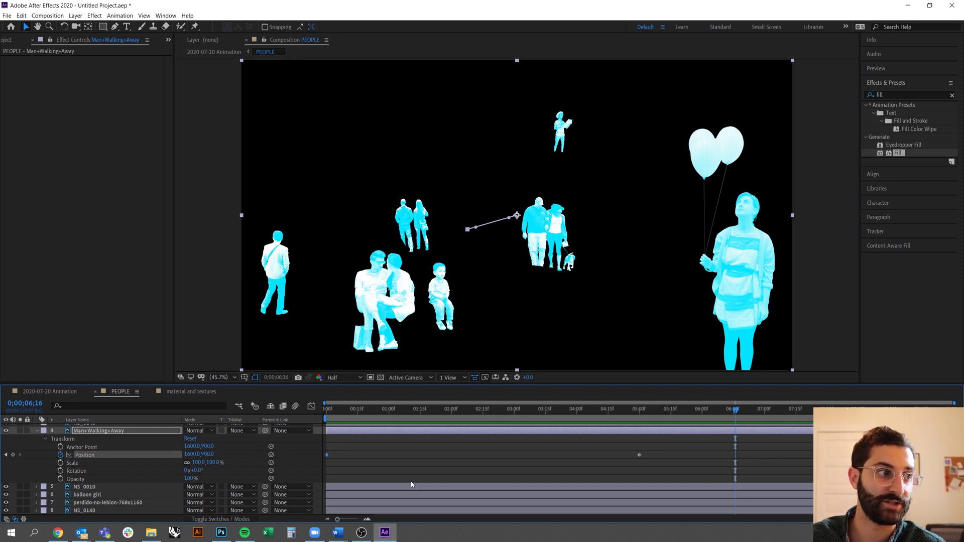
{"action": "left_click", "coordinate": [641, 406]}
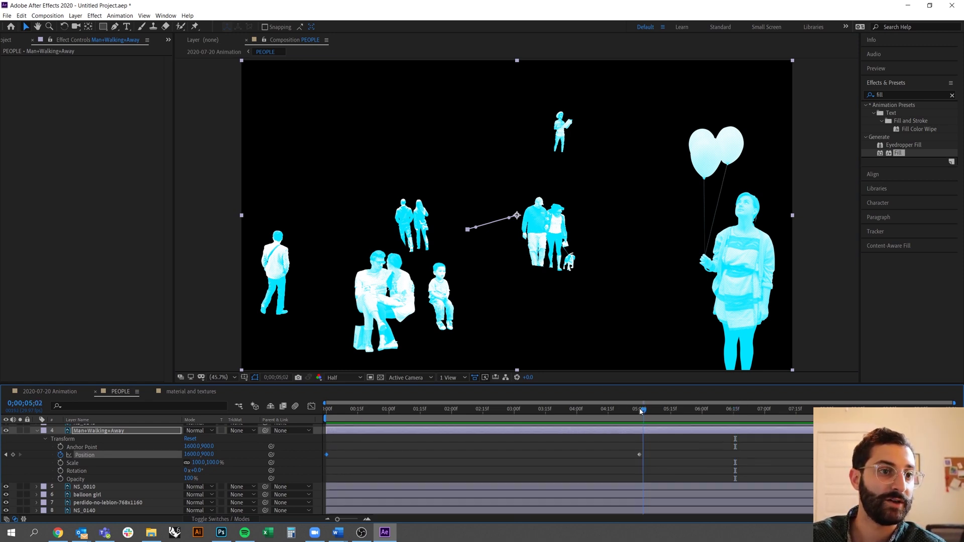
{"action": "left_click", "coordinate": [60, 479]}
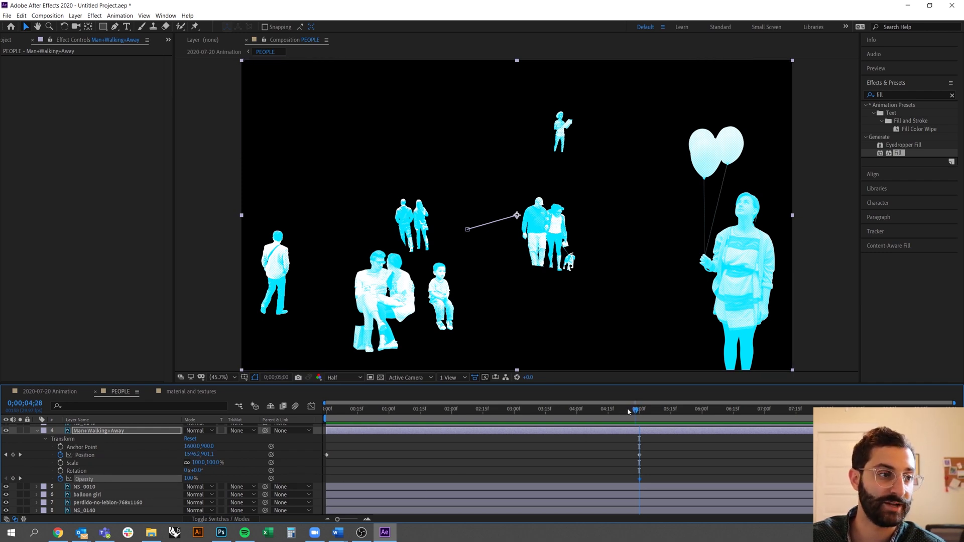
{"action": "left_click_drag", "start_coordinate": [638, 408], "coordinate": [359, 410]}
{"action": "left_click_drag", "start_coordinate": [298, 411], "coordinate": [296, 412]}
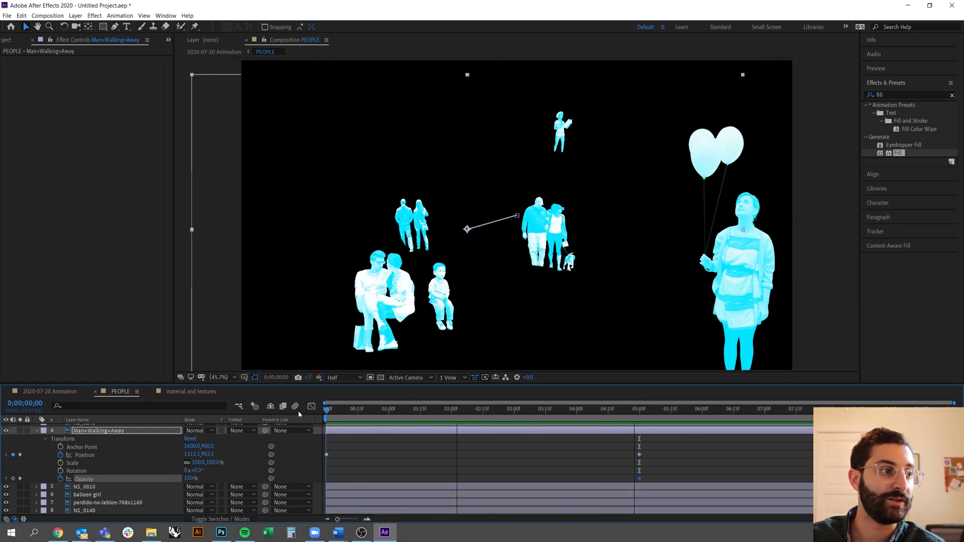
{"action": "left_click_drag", "start_coordinate": [187, 478], "coordinate": [96, 476]}
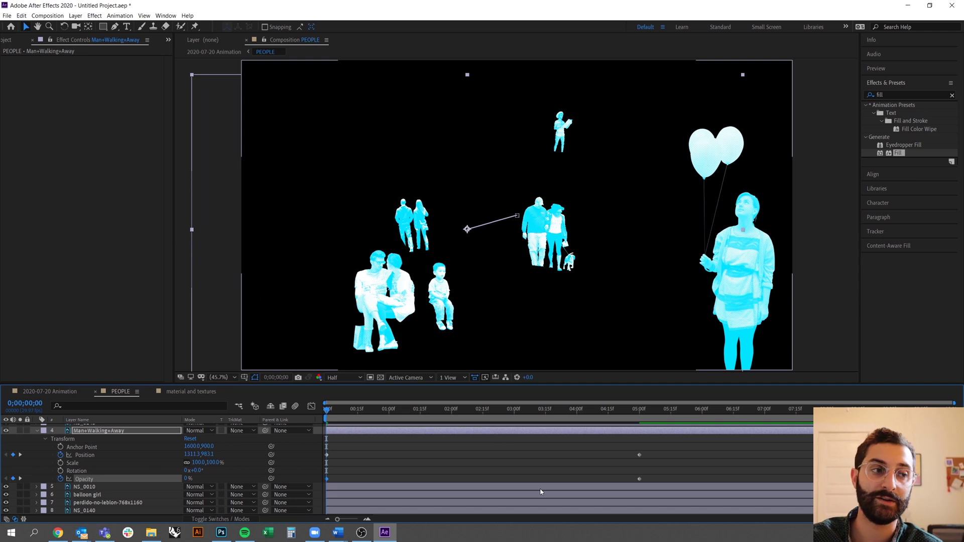
Preview the fade, delay Man+Walking+Away's first Opacity keyframe to between 02:15f and 03:00f, and preview it again
{"action": "key", "text": "space"}
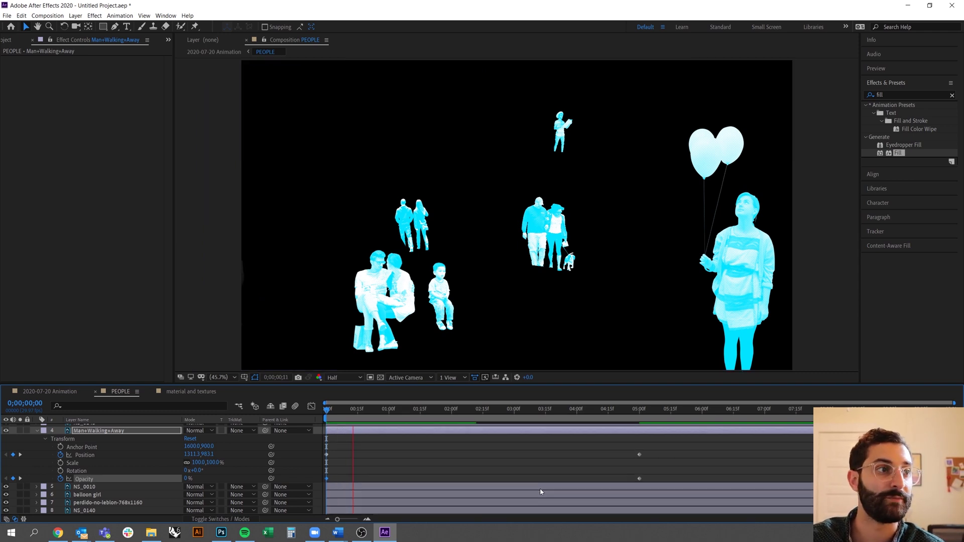
{"action": "key", "text": "space"}
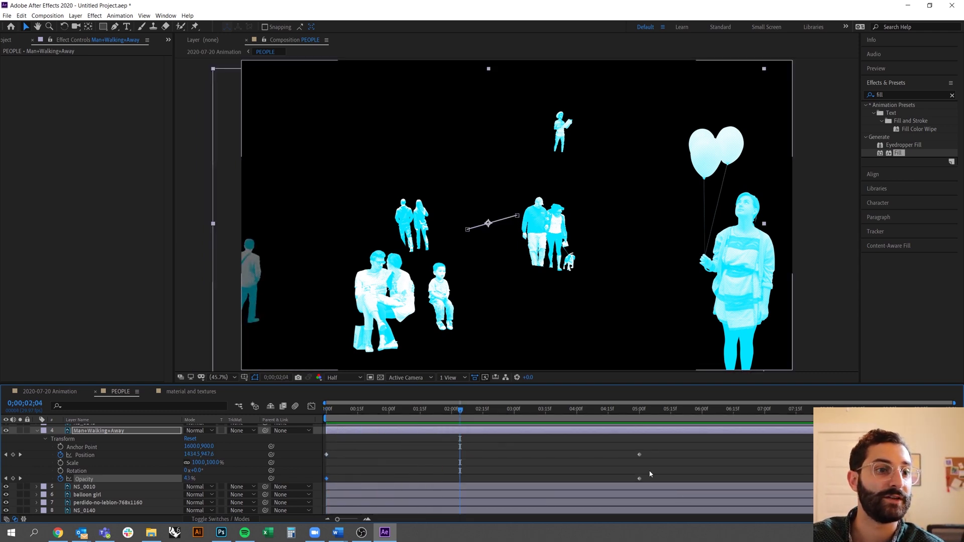
{"action": "left_click_drag", "start_coordinate": [327, 480], "coordinate": [494, 480]}
{"action": "key", "text": "space"}
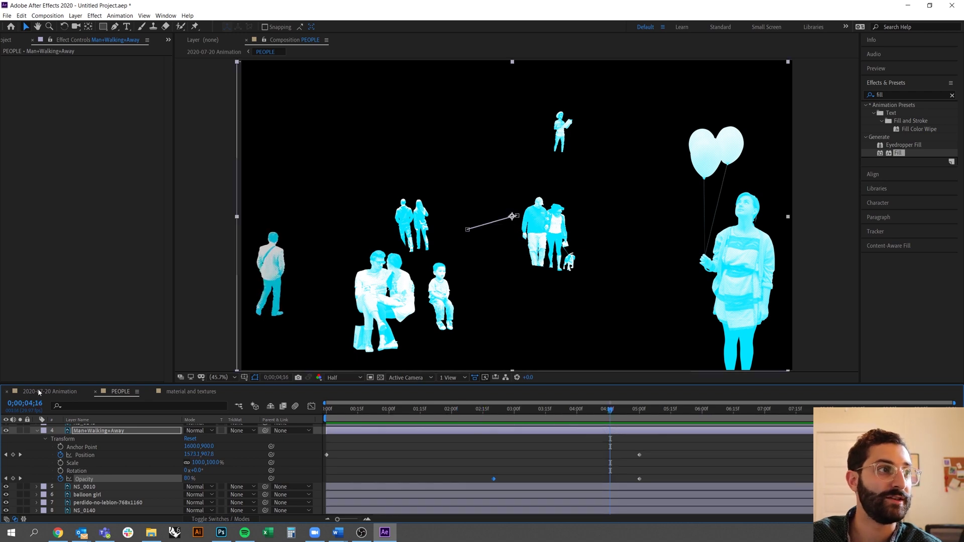
Return to the 2020-07-20 Animation composition and preview the combined animation from 0;00;00;00
{"action": "left_click", "coordinate": [38, 390]}
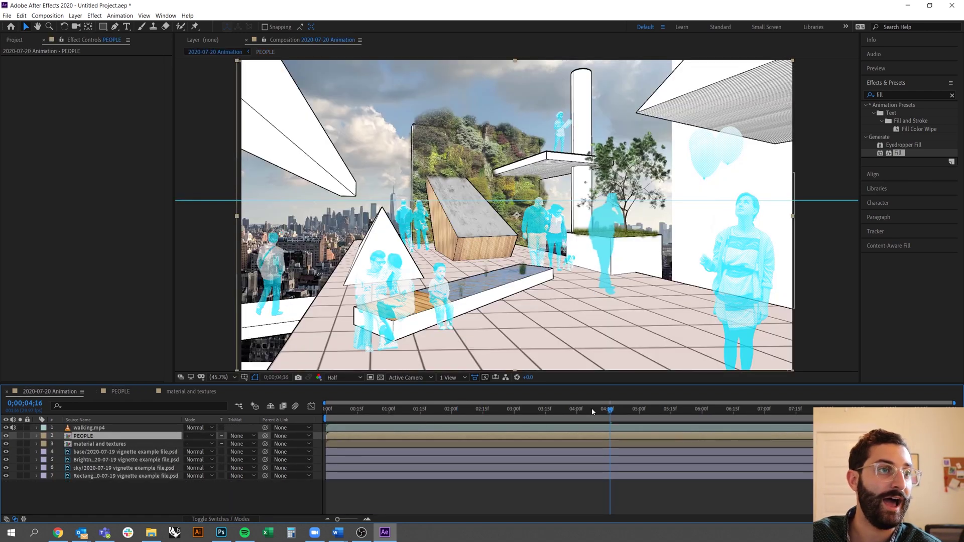
{"action": "left_click_drag", "start_coordinate": [608, 408], "coordinate": [291, 395]}
{"action": "key", "text": "space"}
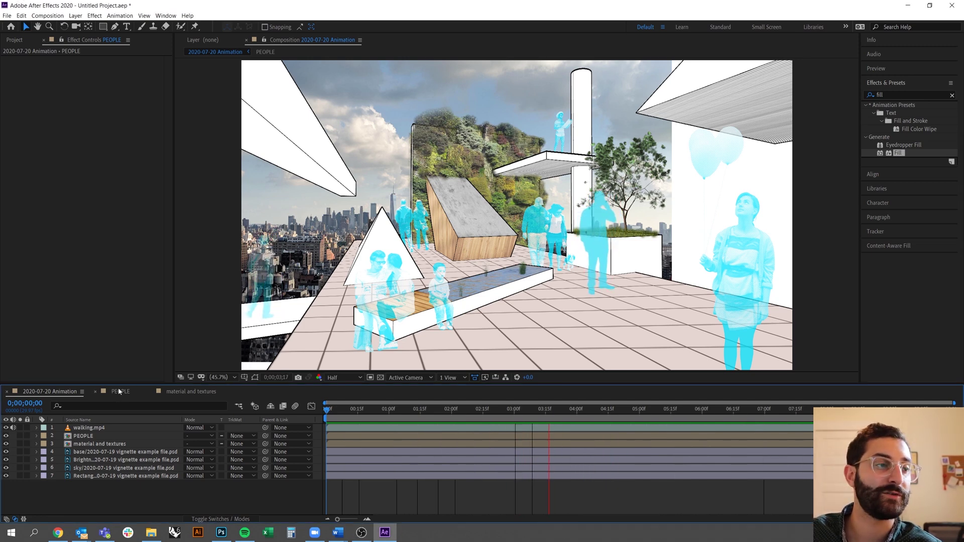
Open the PEOPLE composition, try shifting balloon girl's horizontal Position to about 1541, and undo the move
{"action": "left_click", "coordinate": [119, 392]}
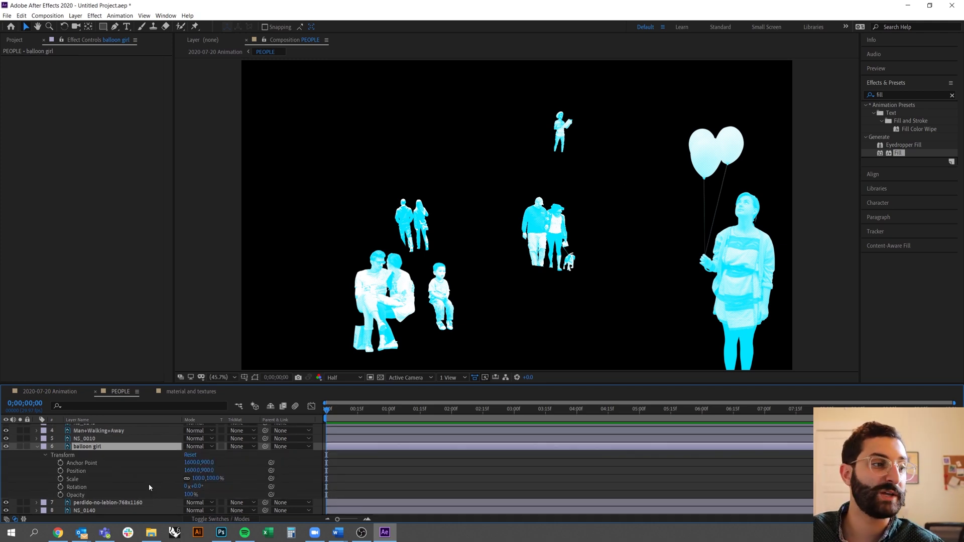
{"action": "left_click_drag", "start_coordinate": [194, 471], "coordinate": [159, 463]}
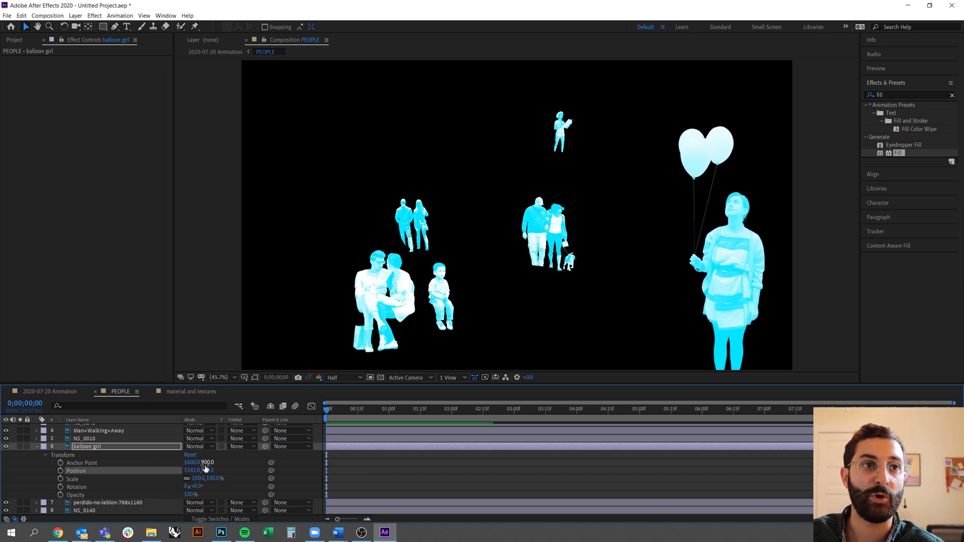
{"action": "key", "text": "ctrl+z"}
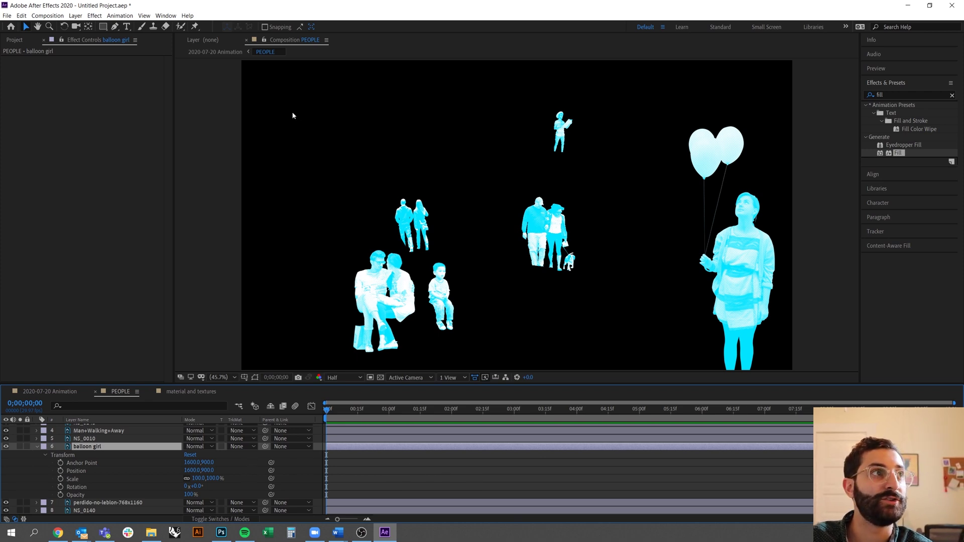
Draw a closed Pen tool mask on the balloon girl layer around the girl's body, leaving the balloons outside
{"action": "left_click", "coordinate": [379, 482]}
{"action": "left_click", "coordinate": [101, 447]}
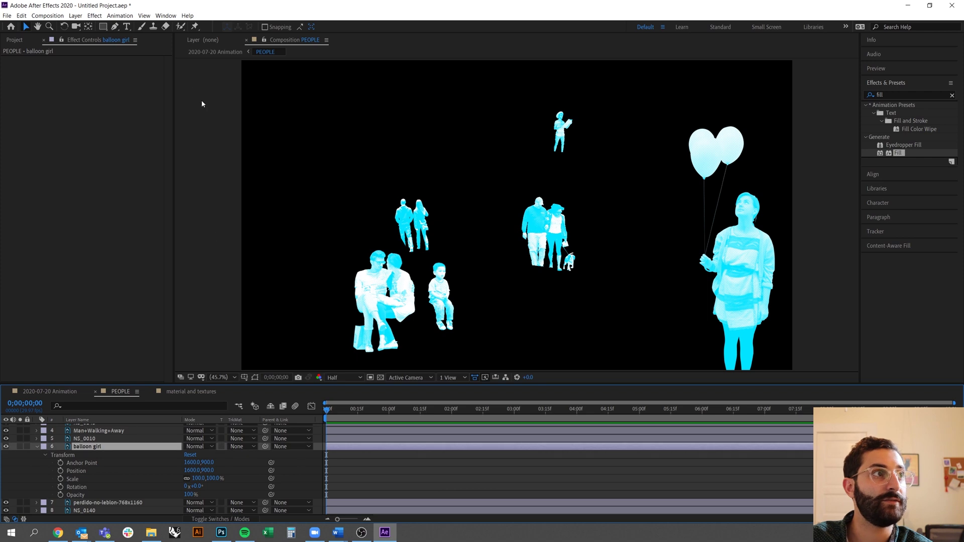
{"action": "left_click", "coordinate": [114, 28]}
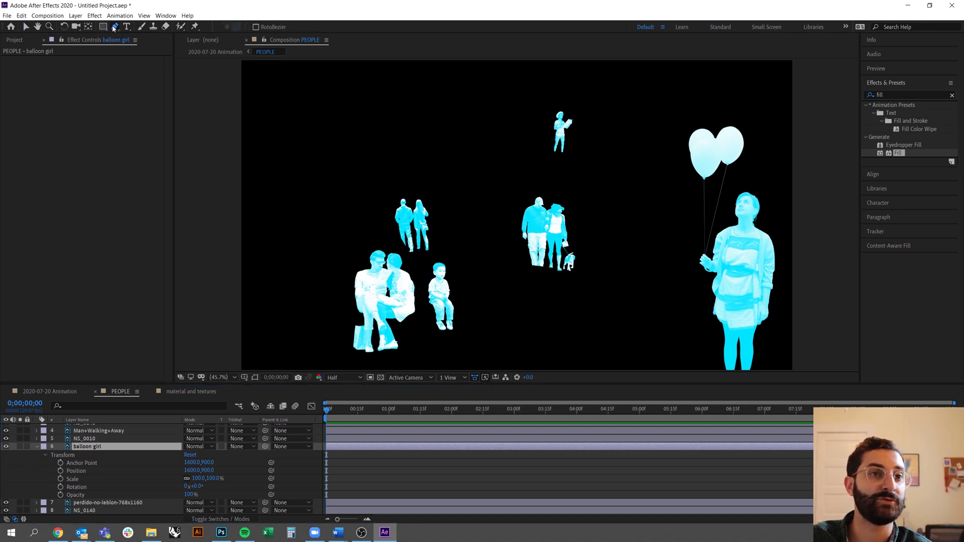
{"action": "left_click", "coordinate": [740, 179]}
{"action": "left_click", "coordinate": [718, 229]}
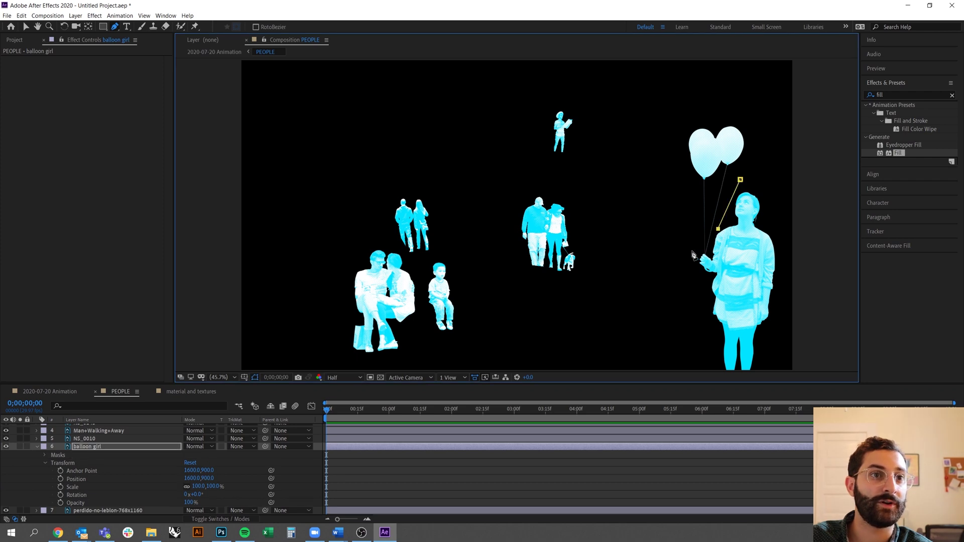
{"action": "left_click", "coordinate": [693, 251]}
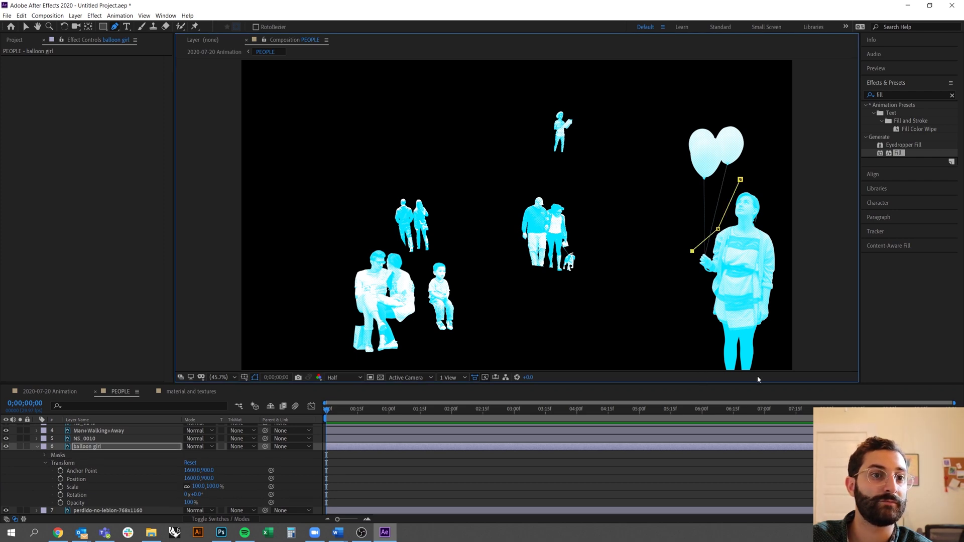
{"action": "left_click", "coordinate": [686, 351]}
{"action": "left_click", "coordinate": [705, 370]}
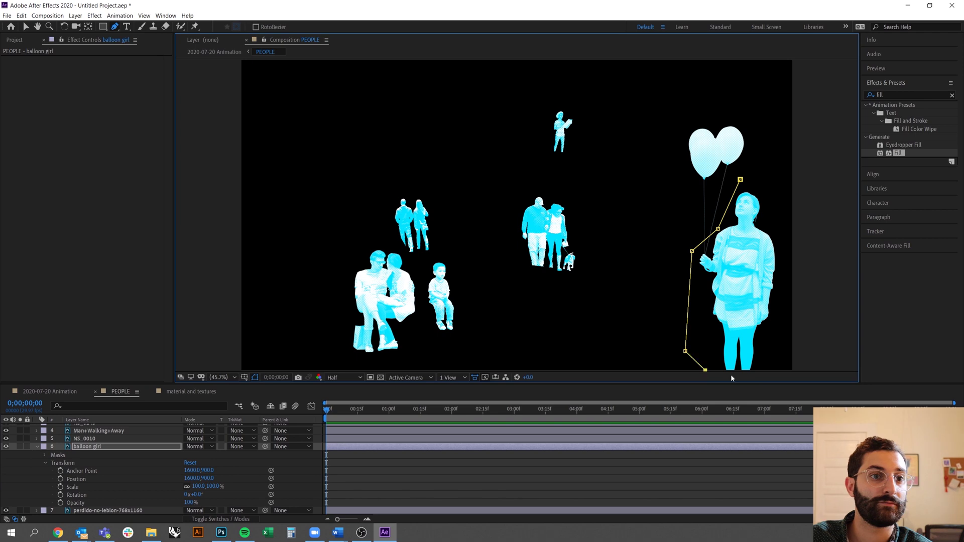
{"action": "left_click", "coordinate": [784, 370]}
{"action": "left_click", "coordinate": [775, 187]}
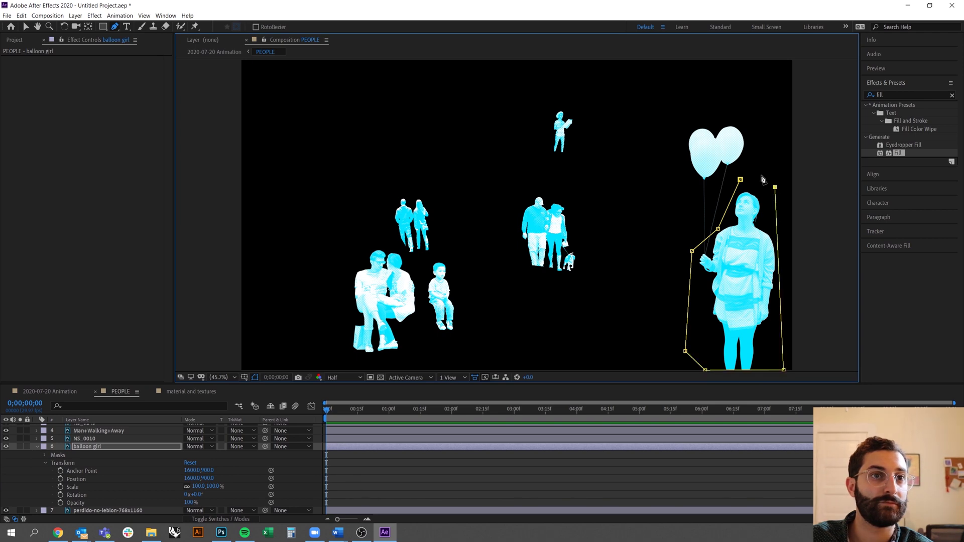
{"action": "left_click", "coordinate": [741, 180]}
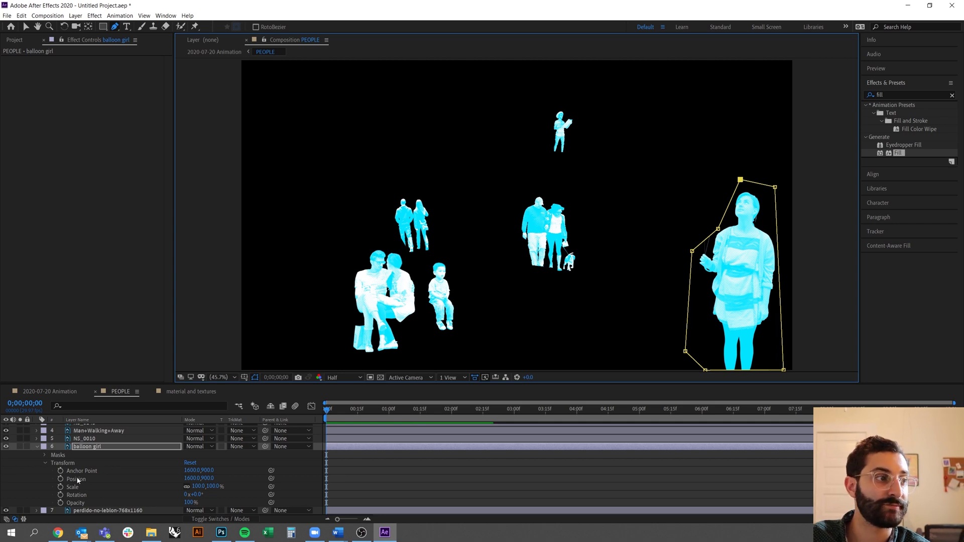
Collapse balloon girl's Transform properties and expand its Masks group to show Mask 1
{"action": "left_click", "coordinate": [46, 463]}
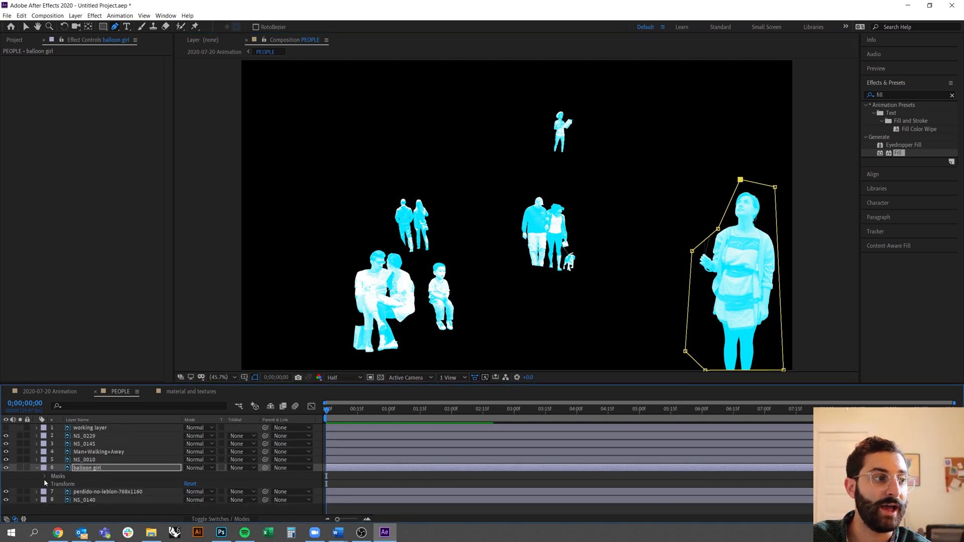
{"action": "left_click", "coordinate": [37, 460]}
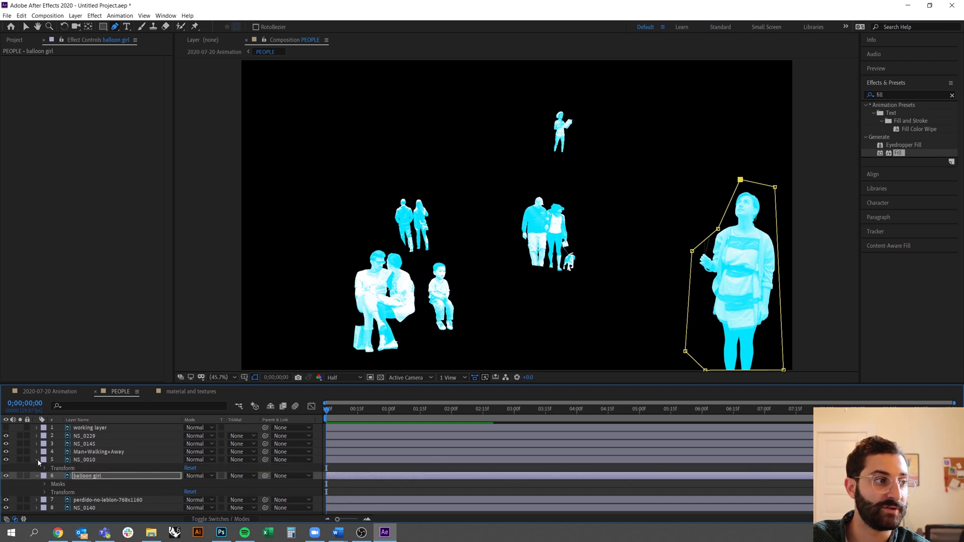
{"action": "left_click", "coordinate": [38, 461]}
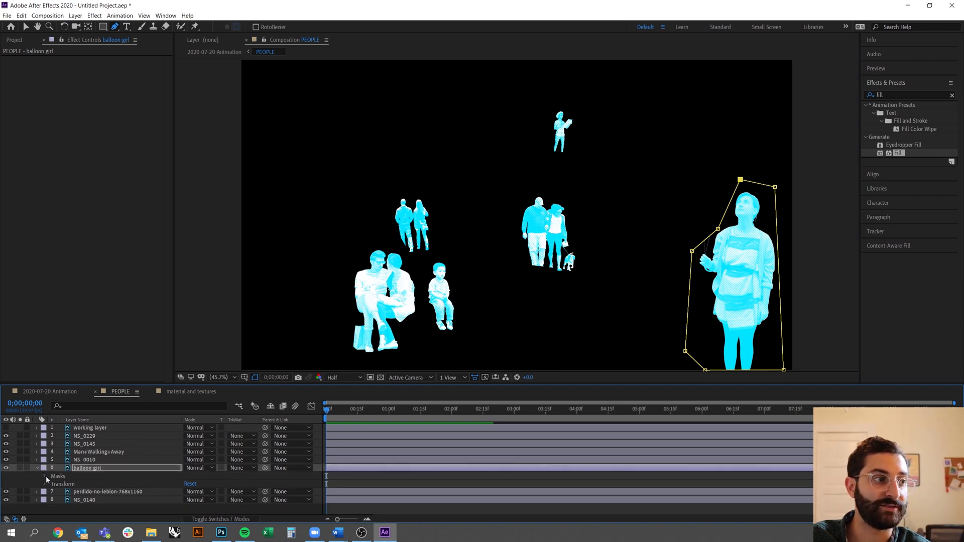
{"action": "left_click", "coordinate": [45, 476]}
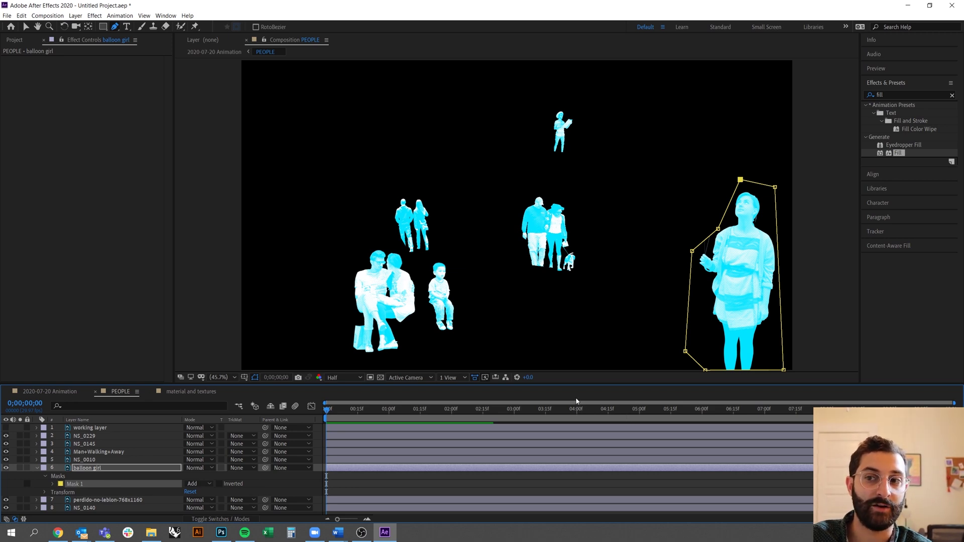
Duplicate the masked balloon girl layer in the PEOPLE composition
{"action": "left_click", "coordinate": [112, 469]}
{"action": "left_click", "coordinate": [381, 492]}
{"action": "left_click", "coordinate": [96, 468]}
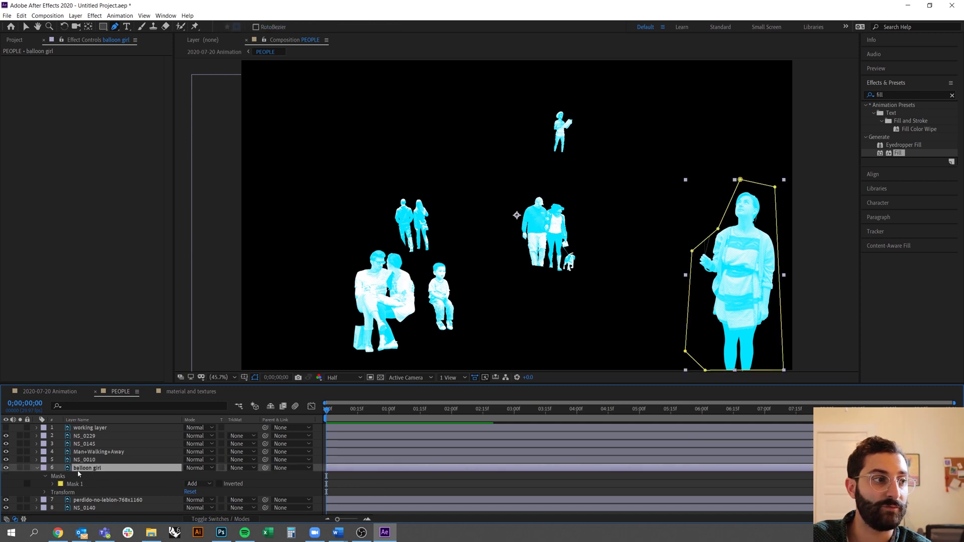
{"action": "key", "text": "ctrl+d"}
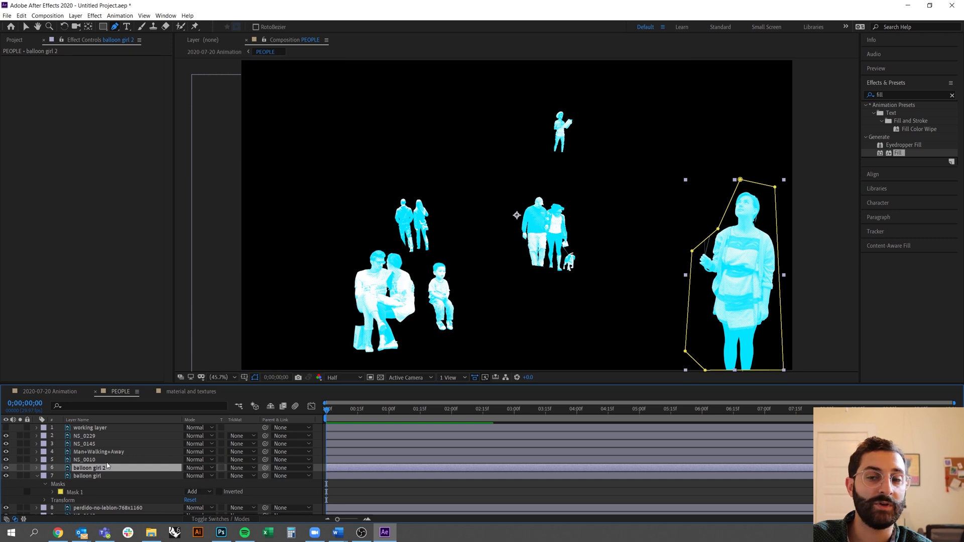
Set the mode of Mask 1 on balloon girl 2 to Subtract to isolate the balloons
{"action": "left_click", "coordinate": [37, 469]}
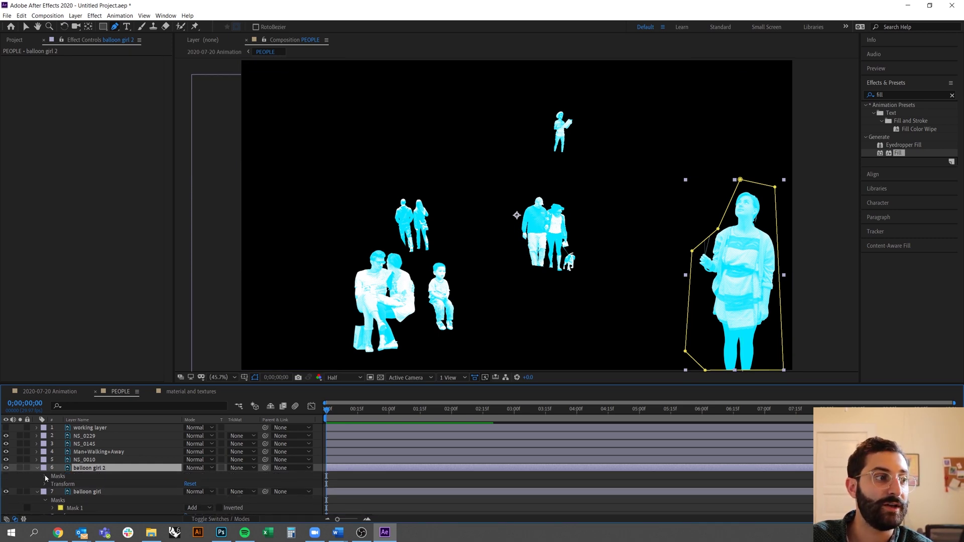
{"action": "left_click", "coordinate": [45, 477]}
{"action": "scroll", "coordinate": [160, 460], "scroll_direction": "down", "scroll_amount": 2}
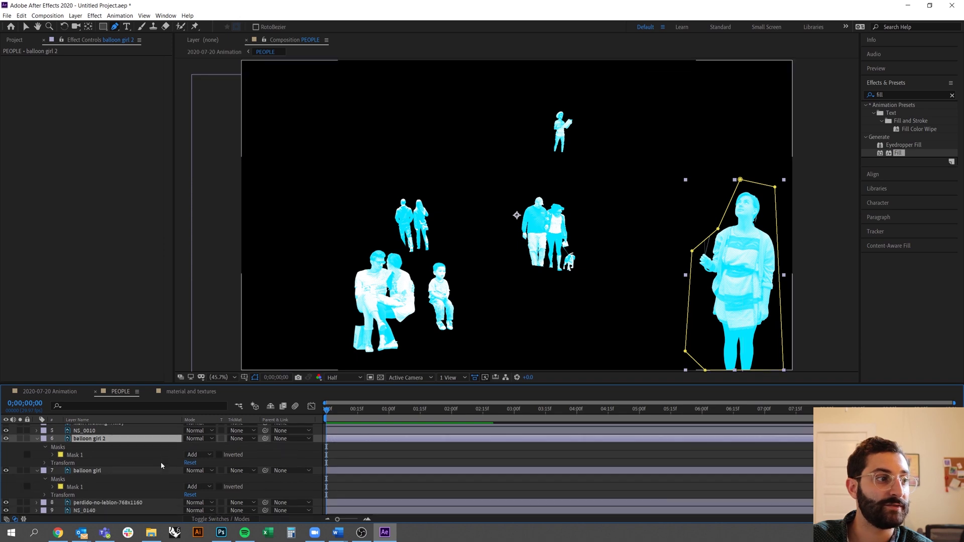
{"action": "left_click", "coordinate": [208, 455]}
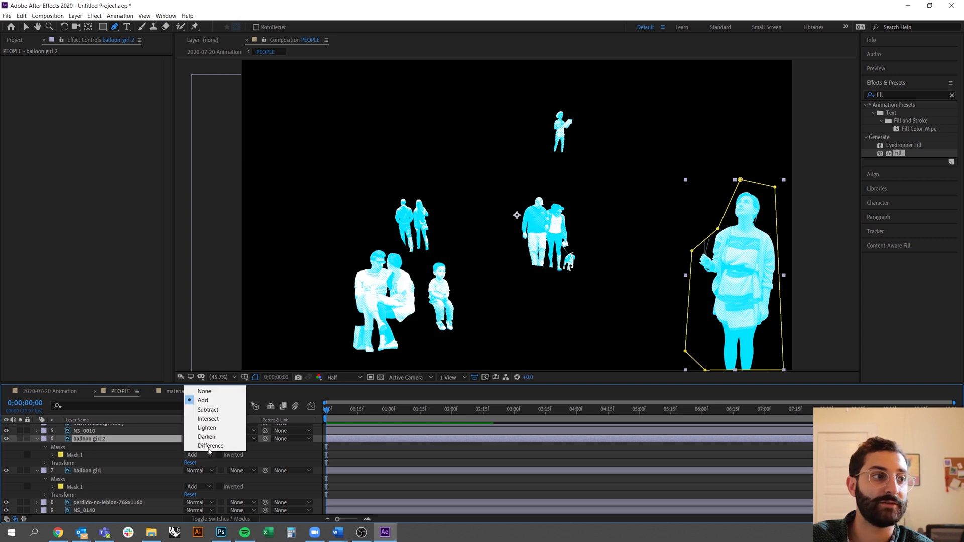
{"action": "left_click", "coordinate": [202, 412]}
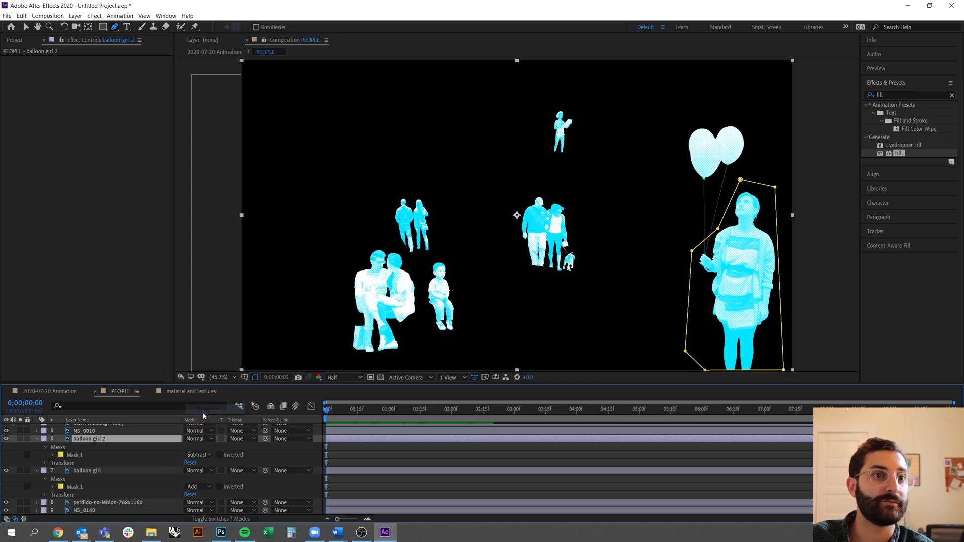
Toggle the visibility of balloon girl 2 and balloon girl to check which part each mask isolates
{"action": "left_click", "coordinate": [7, 440]}
{"action": "left_click", "coordinate": [7, 439]}
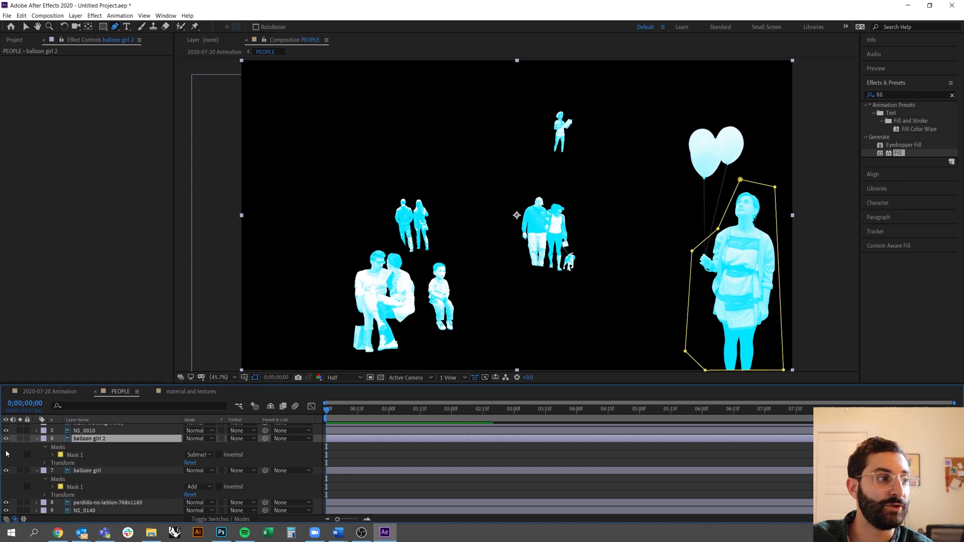
{"action": "left_click", "coordinate": [6, 471]}
{"action": "left_click", "coordinate": [7, 471]}
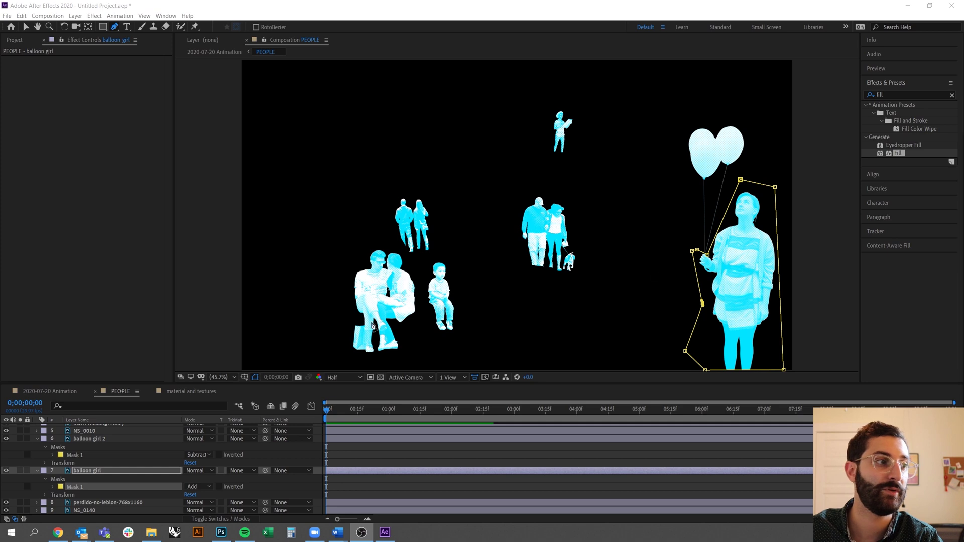
{"action": "left_click", "coordinate": [98, 439]}
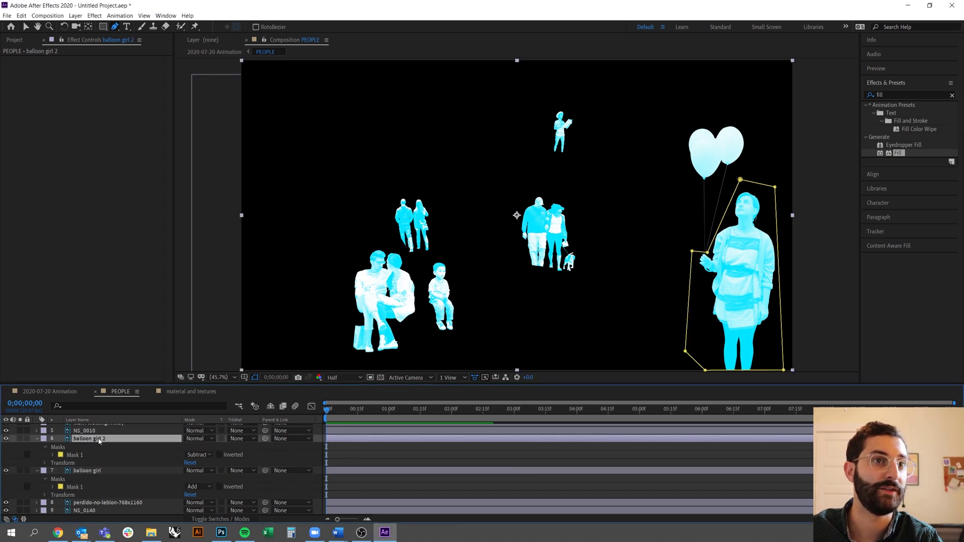
{"action": "left_click", "coordinate": [5, 439]}
{"action": "left_click", "coordinate": [6, 439]}
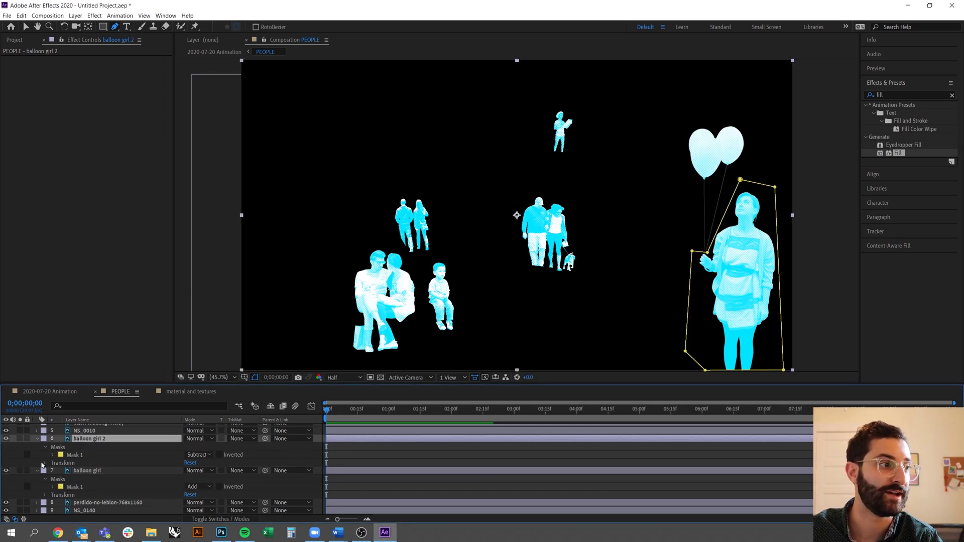
Set a Rotation keyframe on balloon girl 2 at 0;00;00;00 and advance the current time to 0;00;00;29
{"action": "left_click", "coordinate": [45, 449]}
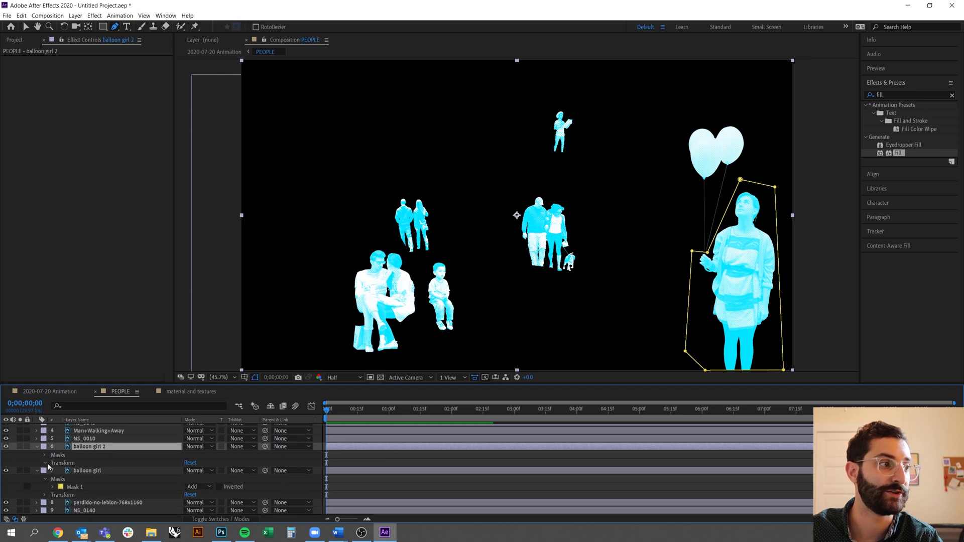
{"action": "left_click", "coordinate": [46, 463]}
{"action": "scroll", "coordinate": [591, 471], "scroll_direction": "down", "scroll_amount": 1}
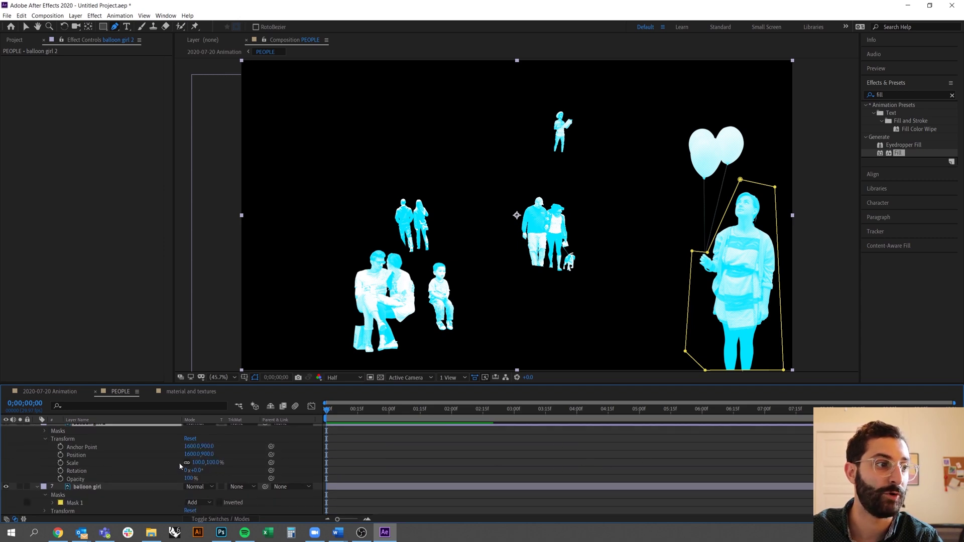
{"action": "left_click", "coordinate": [60, 471]}
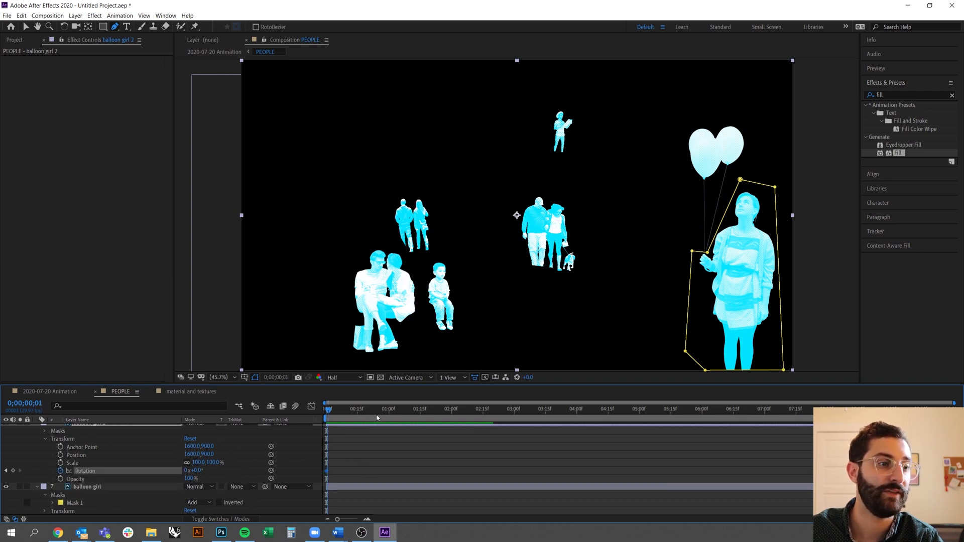
{"action": "left_click_drag", "start_coordinate": [330, 411], "coordinate": [390, 415]}
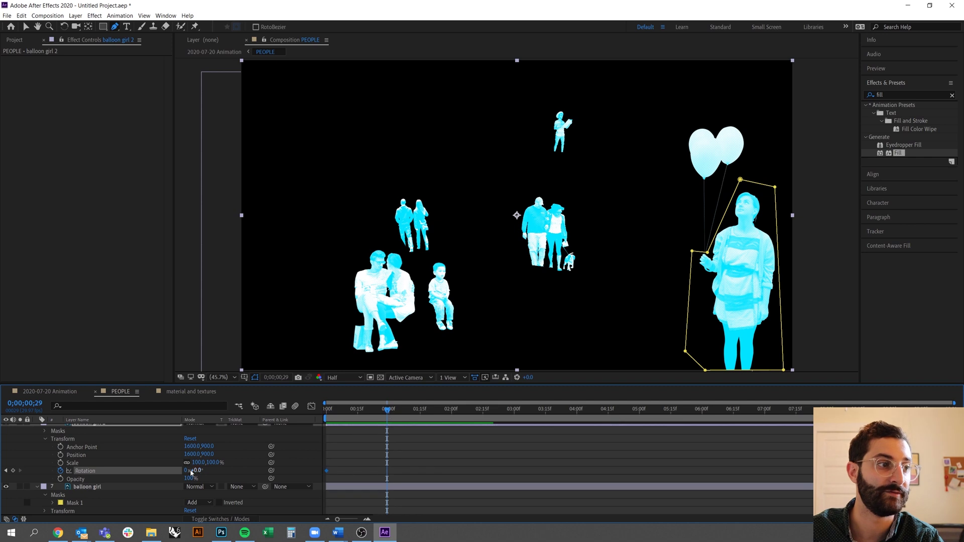
Try rotating balloon girl 2 to 8° and -2° at 0;00;00;29, and undo both rotations
{"action": "left_click_drag", "start_coordinate": [198, 471], "coordinate": [200, 472]}
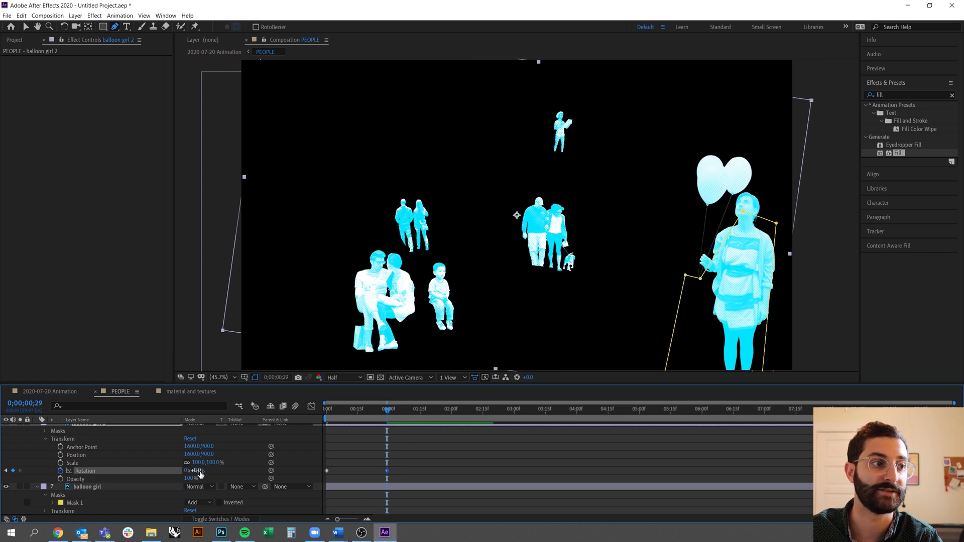
{"action": "left_click_drag", "start_coordinate": [198, 471], "coordinate": [192, 471]}
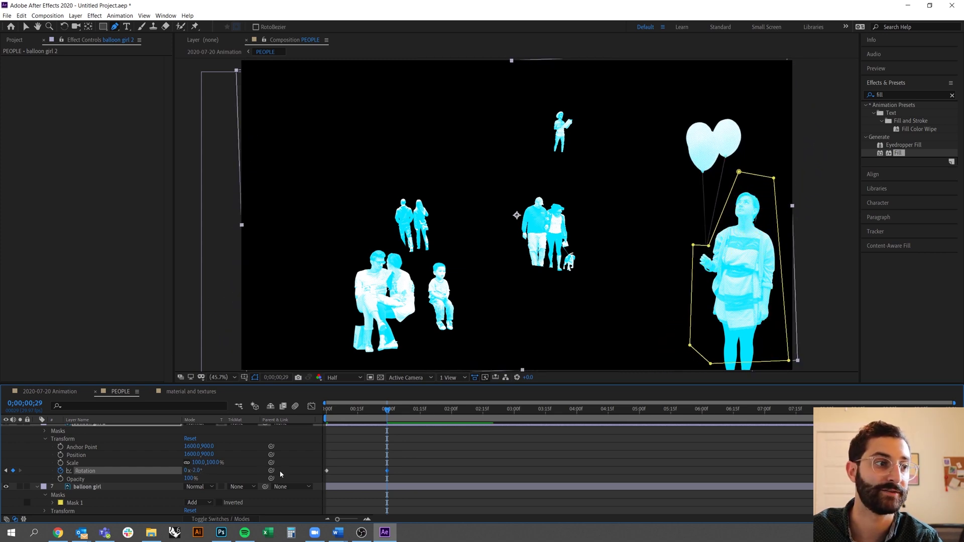
{"action": "key", "text": "ctrl+z"}
{"action": "scroll", "coordinate": [283, 465], "scroll_direction": "up", "scroll_amount": 2}
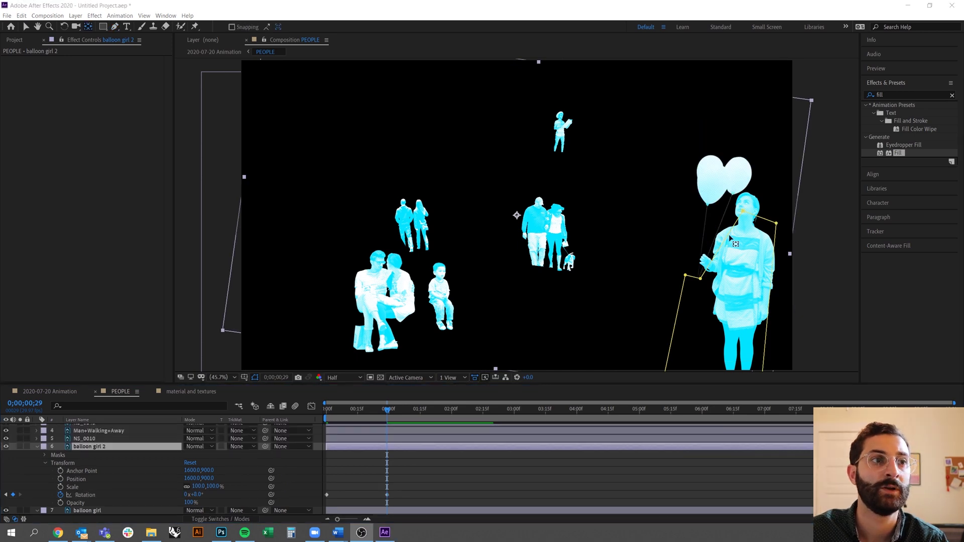
{"action": "left_click", "coordinate": [431, 467]}
{"action": "key", "text": "ctrl+shift+z"}
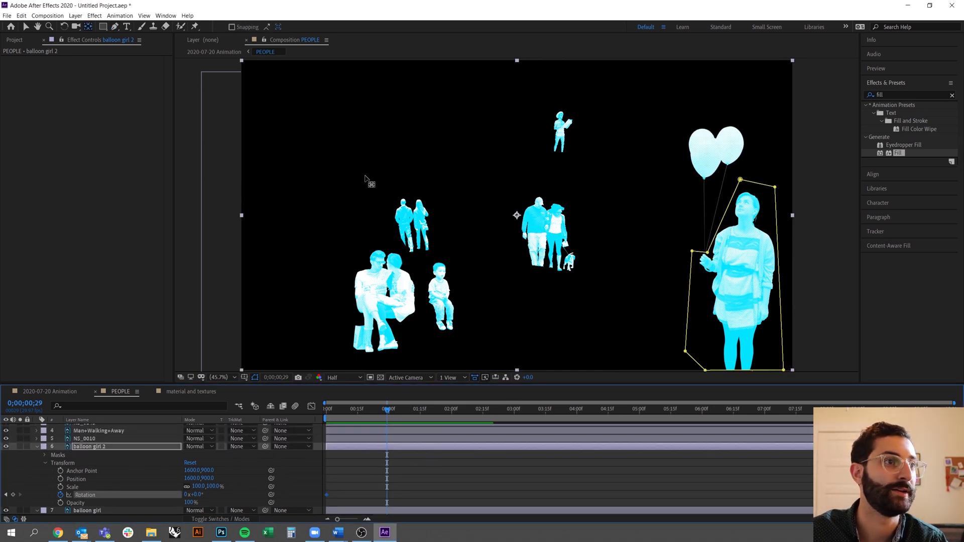
Activate the Pan Behind tool for repositioning balloon girl 2's anchor point
{"action": "left_click", "coordinate": [88, 27]}
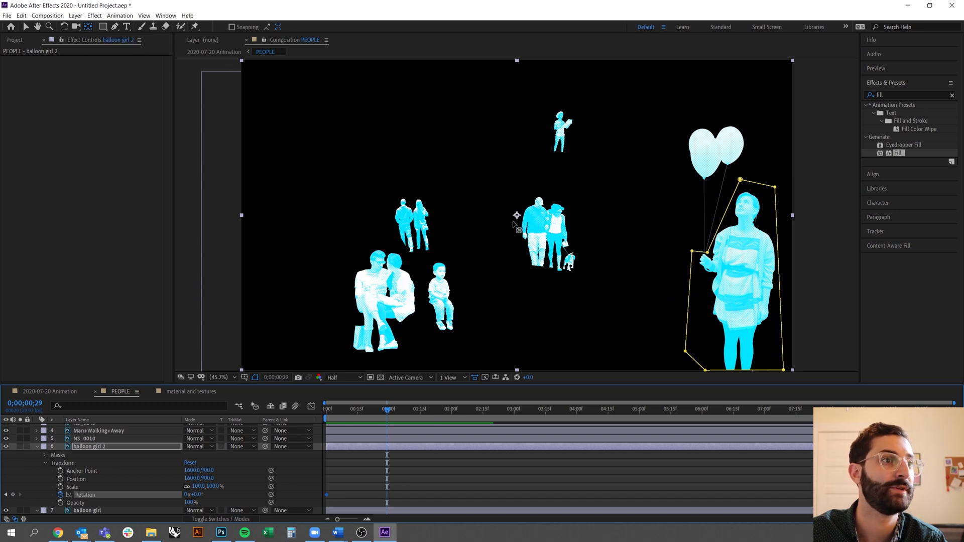
Move the balloon girl 2 layer's anchor point to the girl's hand and set Rotation to -6° at 0;00;00;29
{"action": "left_click_drag", "start_coordinate": [518, 217], "coordinate": [700, 251]}
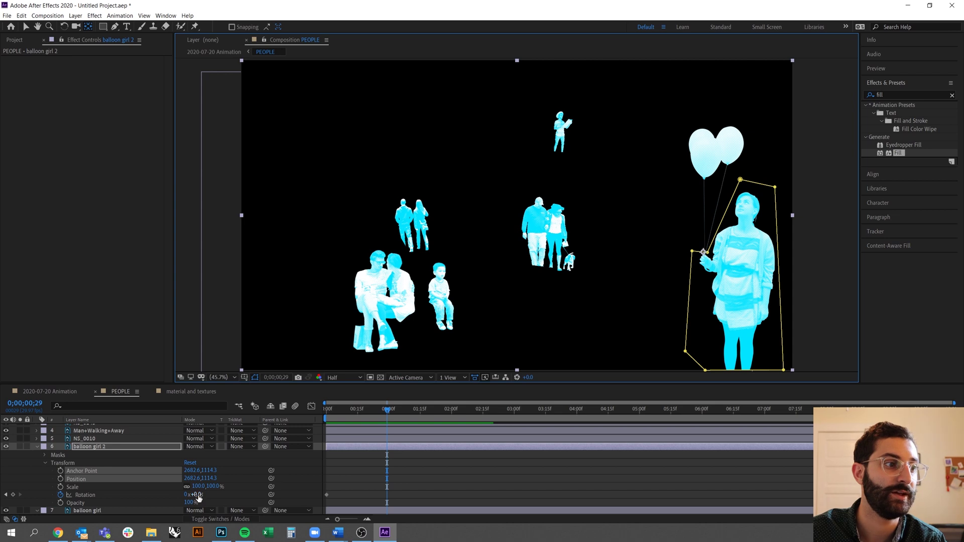
{"action": "mouse_move", "coordinate": [199, 497]}
{"action": "left_mouse_down"}
{"action": "mouse_move", "coordinate": [211, 496]}
{"action": "mouse_move", "coordinate": [197, 495]}
{"action": "left_mouse_up"}
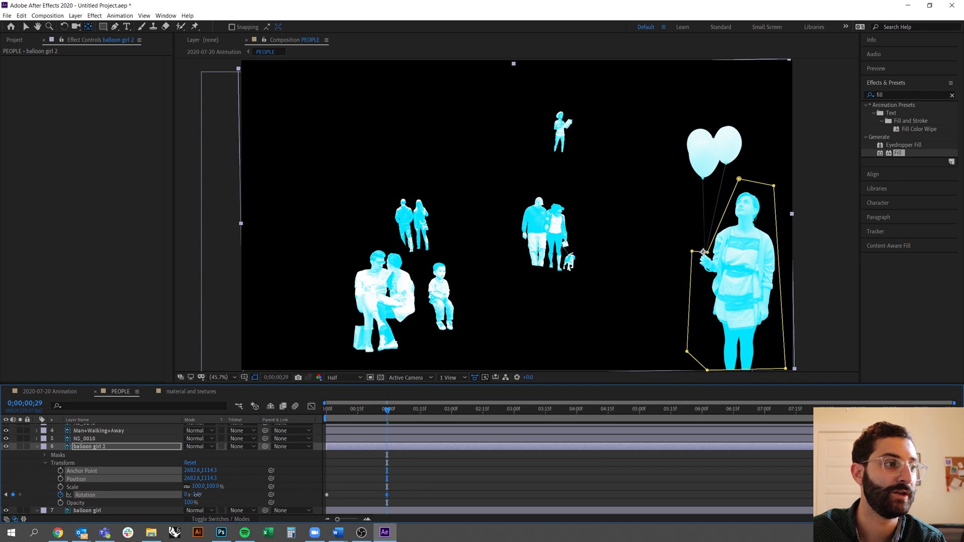
{"action": "mouse_move", "coordinate": [197, 495]}
{"action": "left_mouse_down"}
{"action": "mouse_move", "coordinate": [209, 500]}
{"action": "mouse_move", "coordinate": [194, 496]}
{"action": "left_mouse_up"}
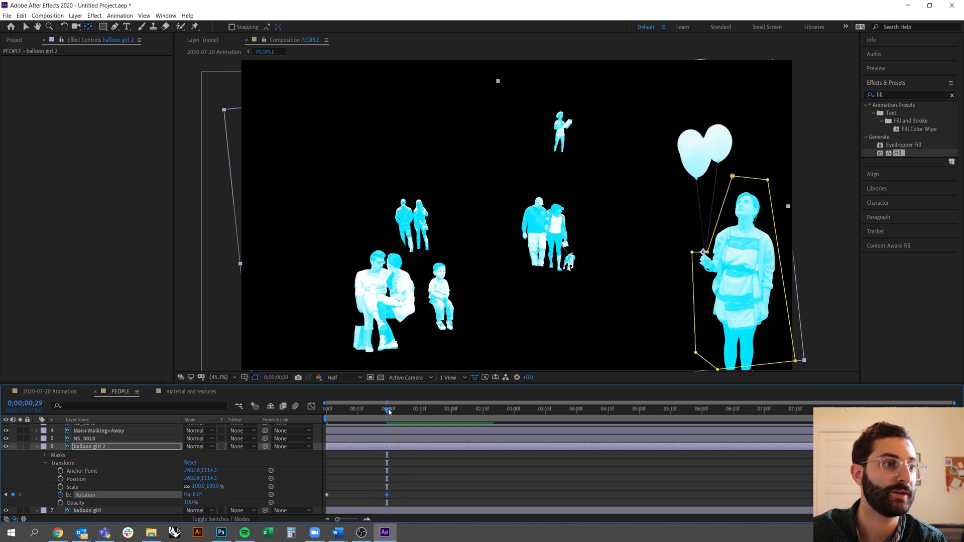
Add a 6° Rotation keyframe to balloon girl 2 at 0;00;01;29 and preview the balloon sway from the start
{"action": "left_click_drag", "start_coordinate": [388, 412], "coordinate": [451, 413]}
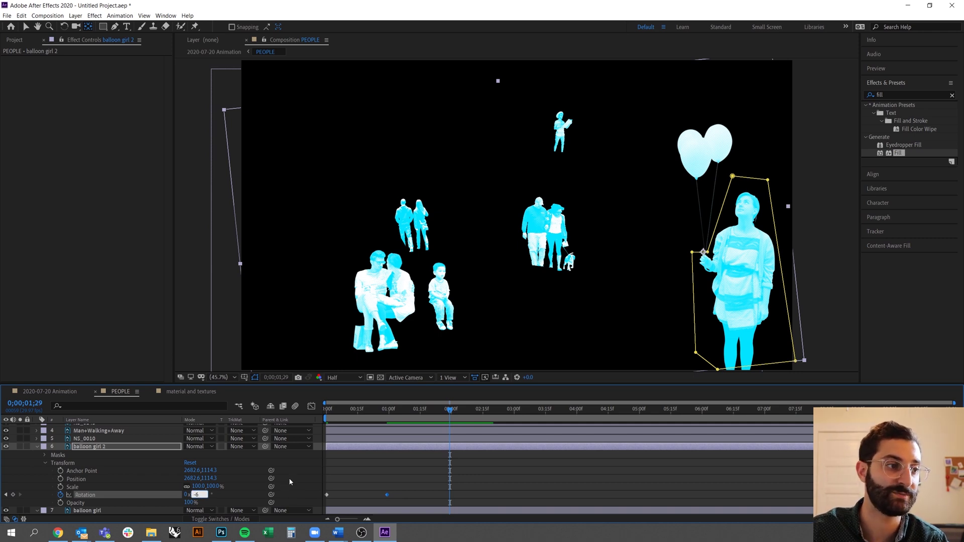
{"action": "key", "text": "Return"}
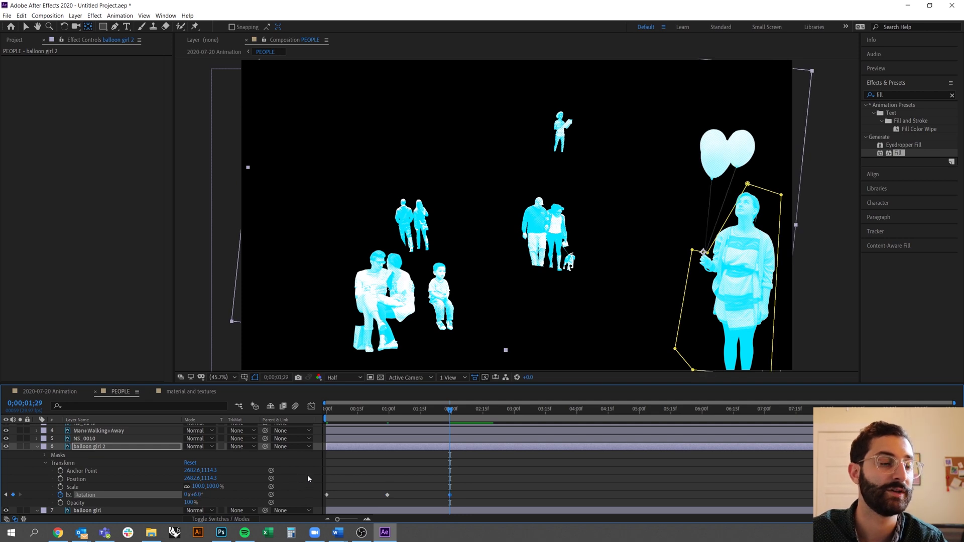
{"action": "key", "text": "Home"}
{"action": "key", "text": "space"}
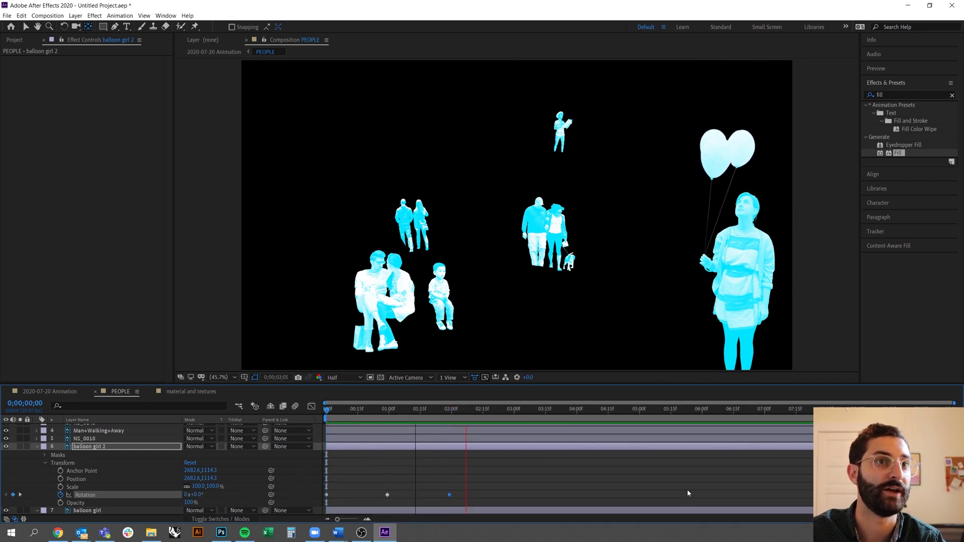
{"action": "key", "text": "space"}
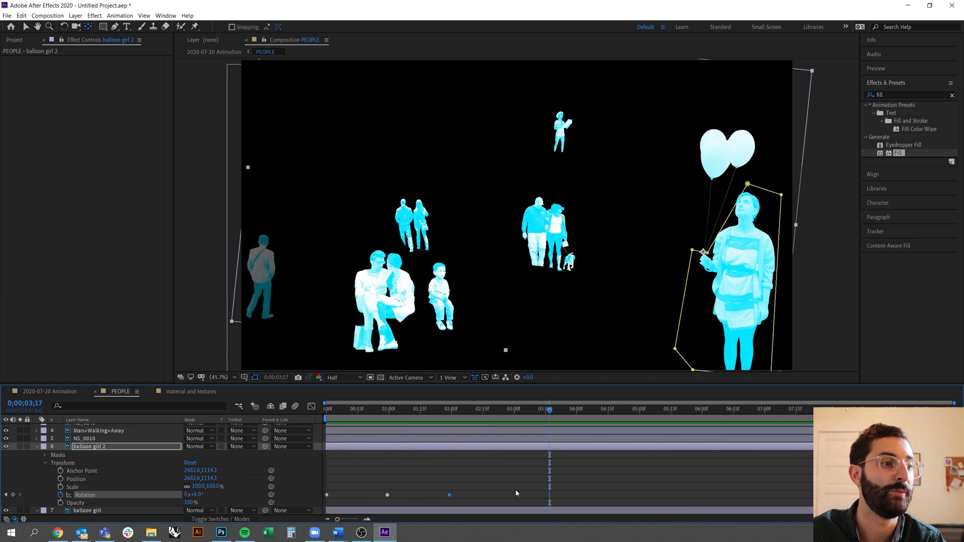
Slow the balloon sway by moving the 6° keyframe to about 3 seconds and the -6° keyframe to 0;00;01;16, and preview it
{"action": "left_click_drag", "start_coordinate": [473, 483], "coordinate": [380, 512]}
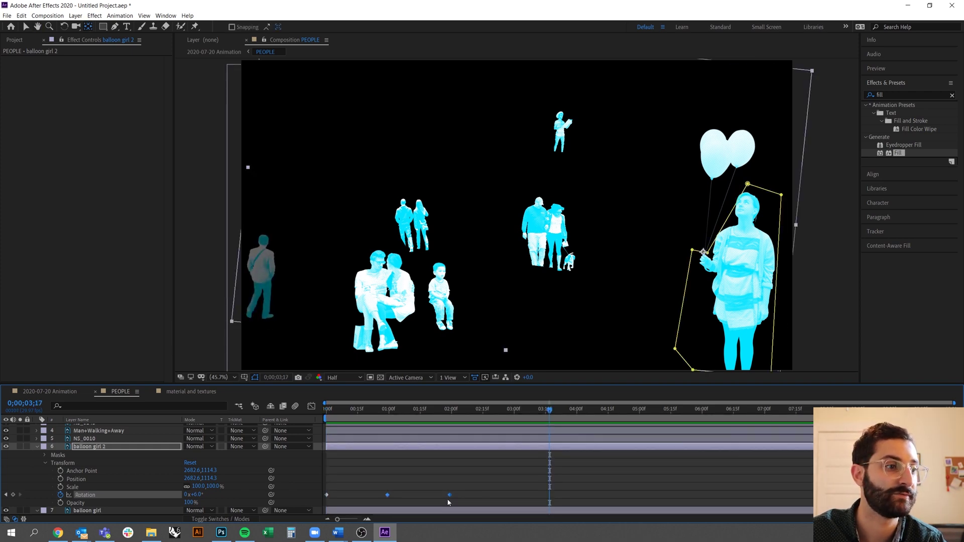
{"action": "left_click", "coordinate": [450, 500]}
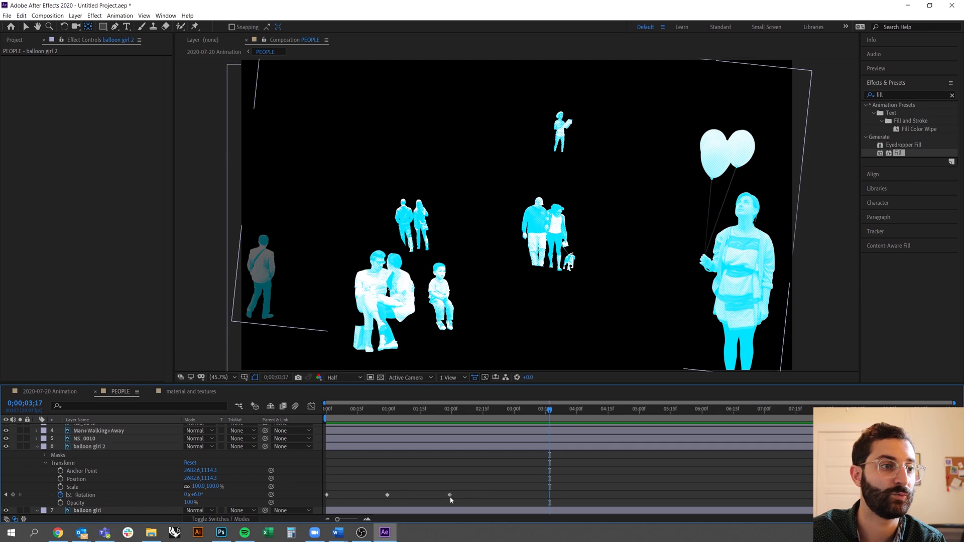
{"action": "left_click_drag", "start_coordinate": [450, 495], "coordinate": [514, 413]}
{"action": "left_click", "coordinate": [420, 412]}
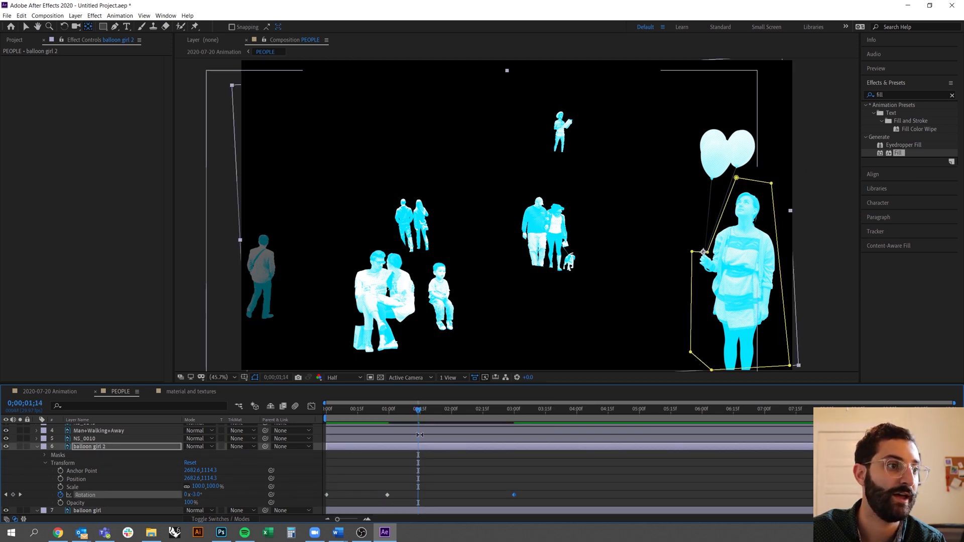
{"action": "left_click_drag", "start_coordinate": [420, 412], "coordinate": [423, 412]}
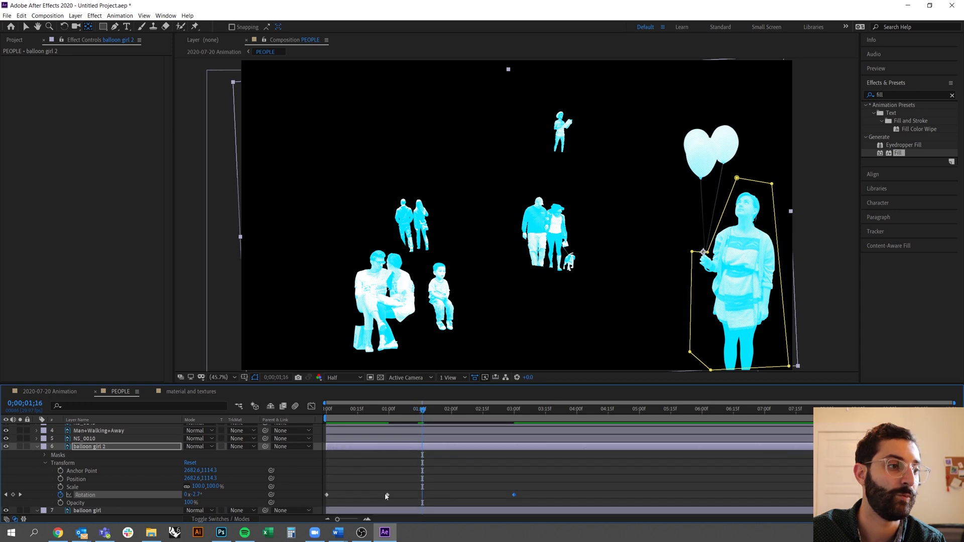
{"action": "left_click_drag", "start_coordinate": [387, 495], "coordinate": [423, 497]}
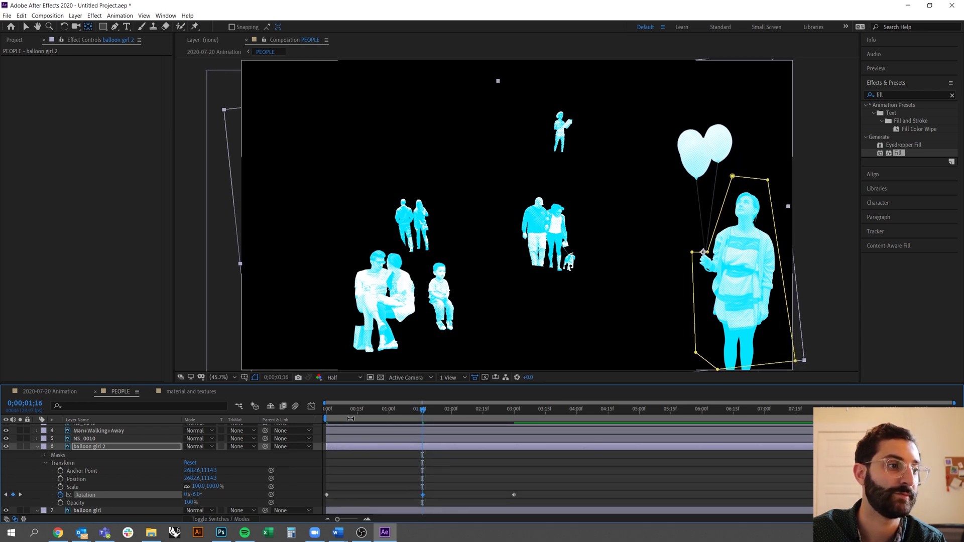
{"action": "left_click_drag", "start_coordinate": [345, 413], "coordinate": [312, 415]}
{"action": "key", "text": "space"}
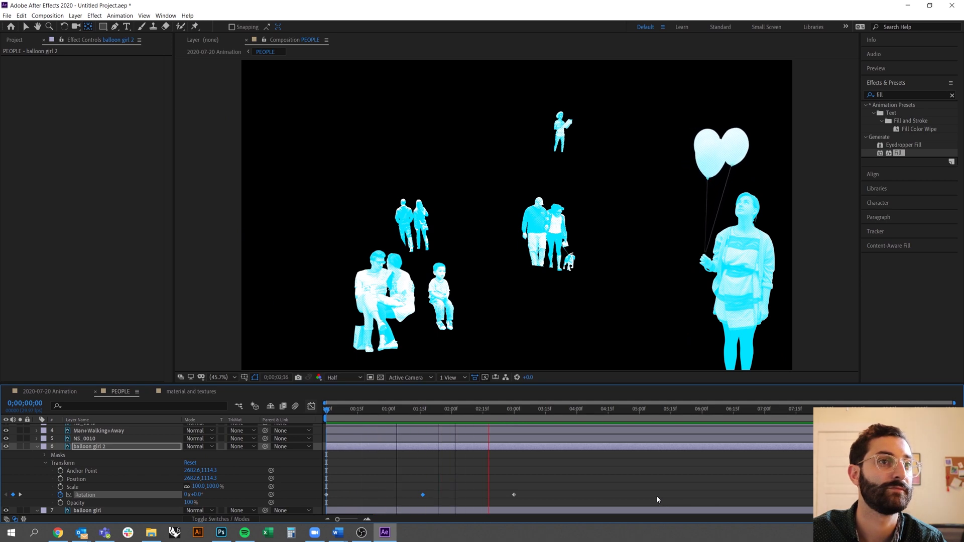
{"action": "key", "text": "space"}
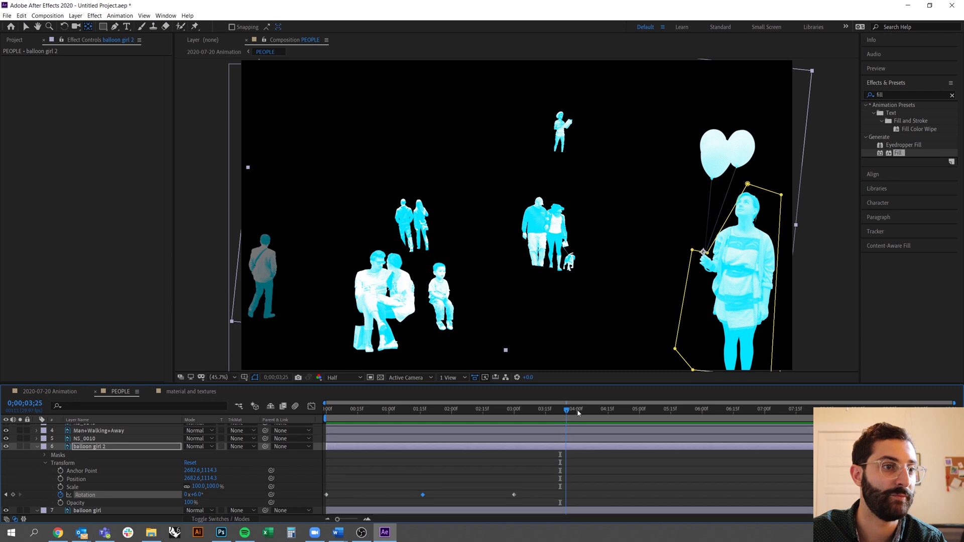
Move the last Rotation keyframe of balloon girl 2 to 0;00;05;00 and play back the slower sway
{"action": "left_click_drag", "start_coordinate": [568, 411], "coordinate": [639, 410]}
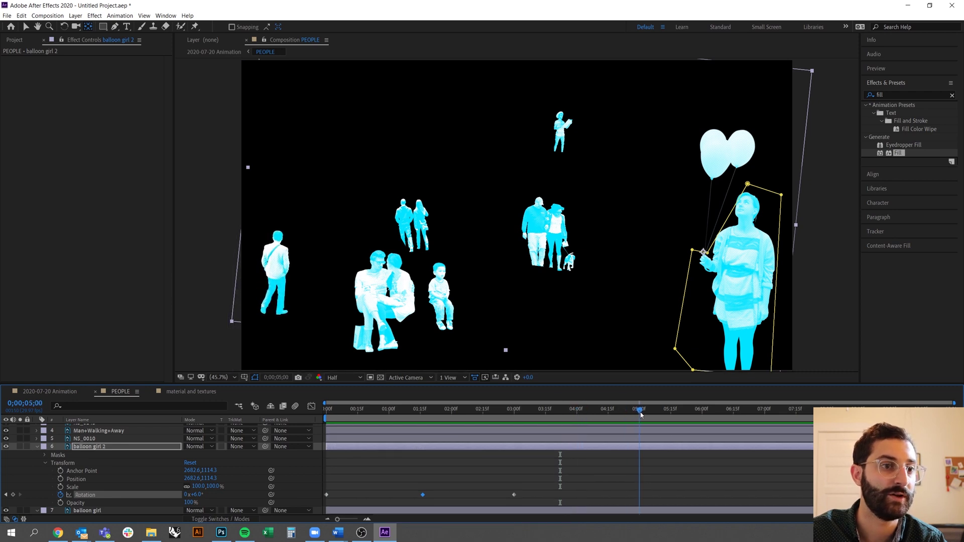
{"action": "left_click_drag", "start_coordinate": [513, 495], "coordinate": [641, 496]}
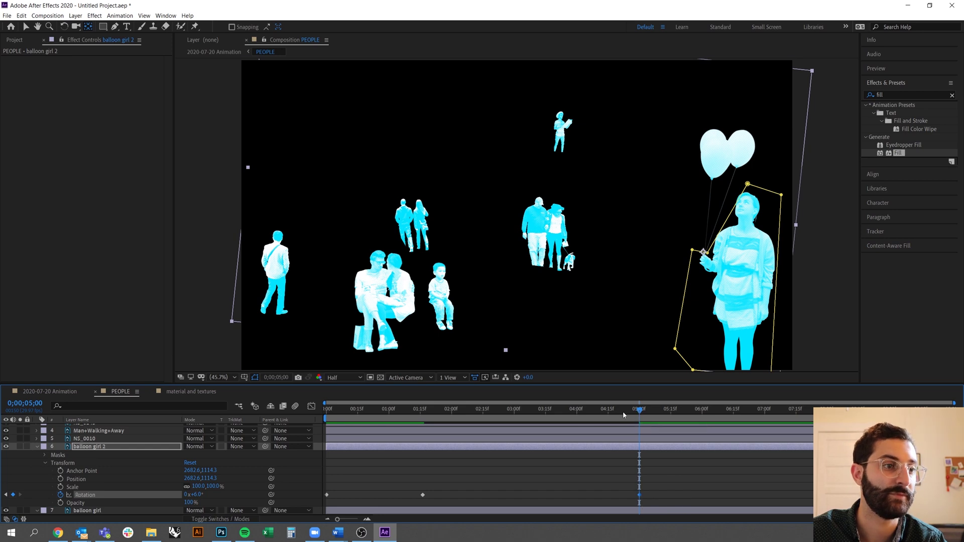
{"action": "left_click_drag", "start_coordinate": [624, 413], "coordinate": [405, 423]}
{"action": "key", "text": "space"}
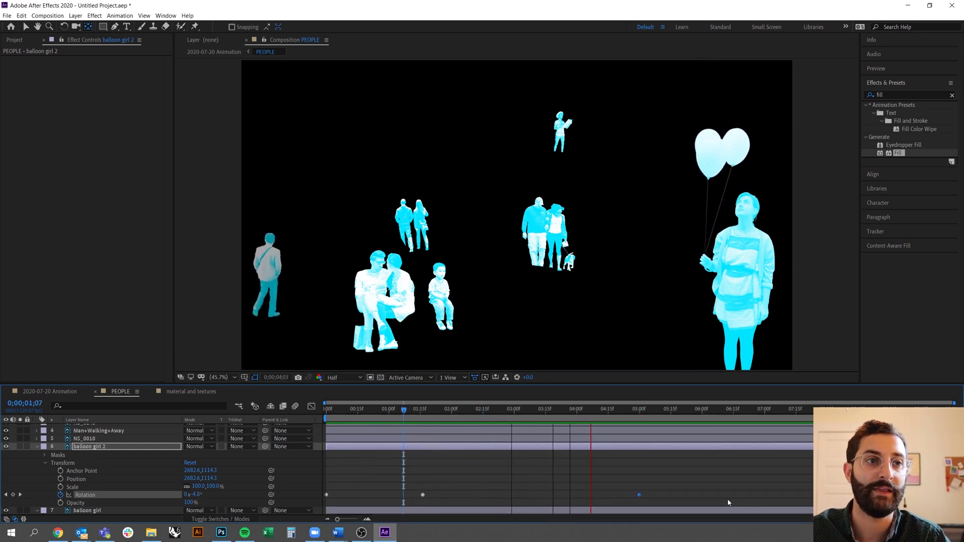
{"action": "key", "text": "space"}
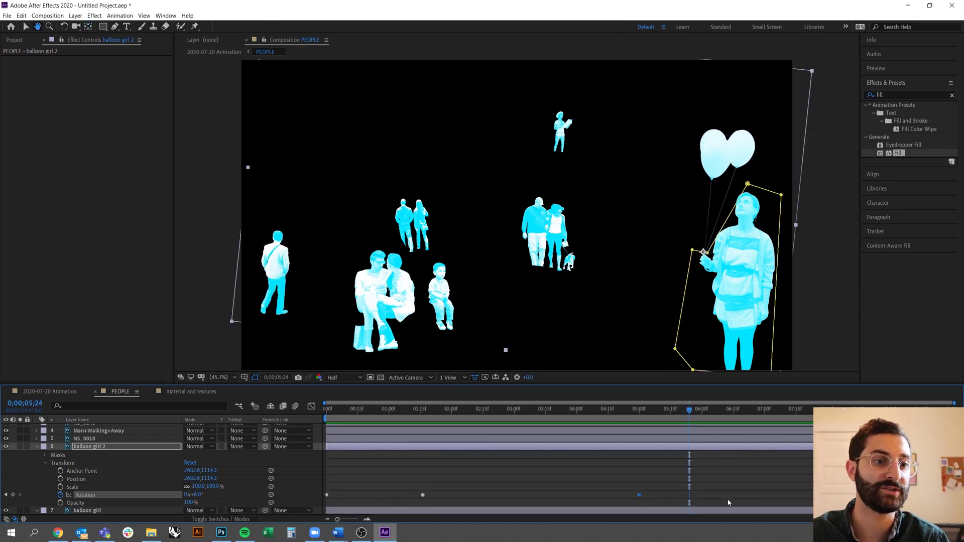
Copy the -6° Rotation keyframe of balloon girl 2 to 0;00;08;00
{"action": "left_click", "coordinate": [423, 495]}
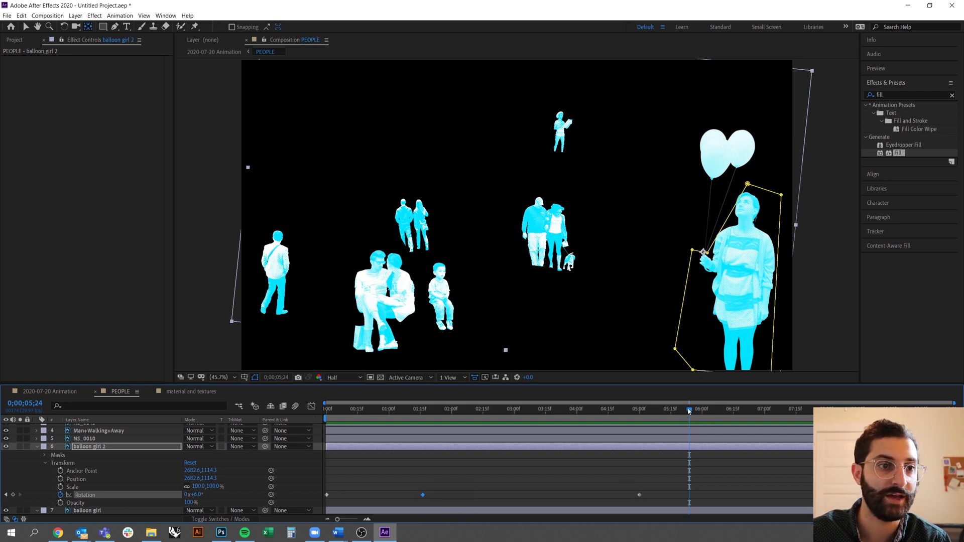
{"action": "left_click_drag", "start_coordinate": [733, 412], "coordinate": [823, 411]}
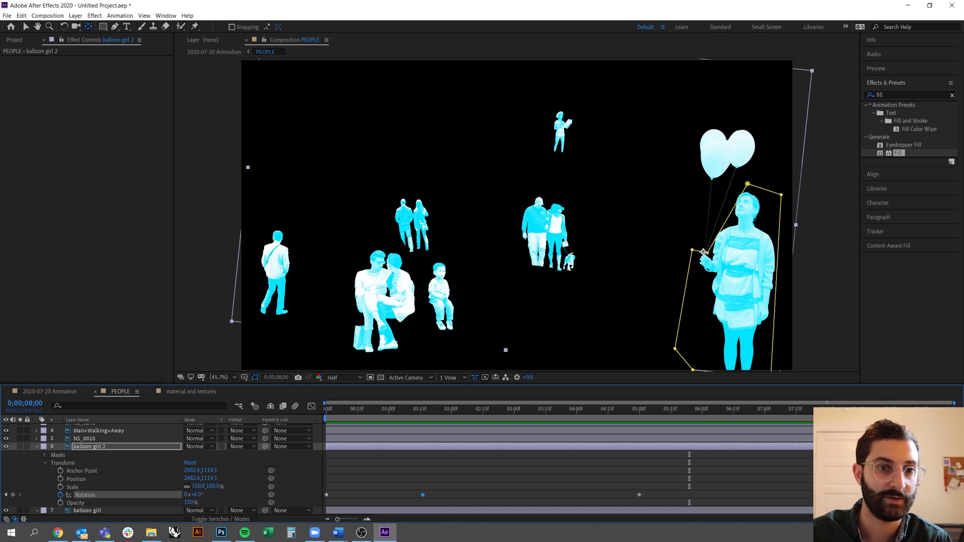
{"action": "key", "text": "ctrl+v"}
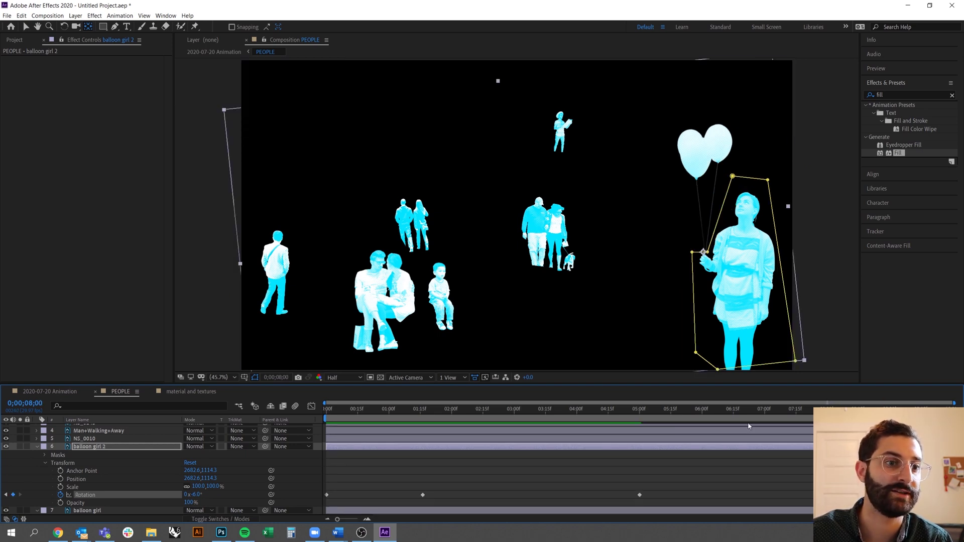
Copy the first 0° Rotation keyframe of balloon girl 2 to 0;00;09;29 and preview the full balloon motion
{"action": "left_click_drag", "start_coordinate": [332, 489], "coordinate": [323, 499]}
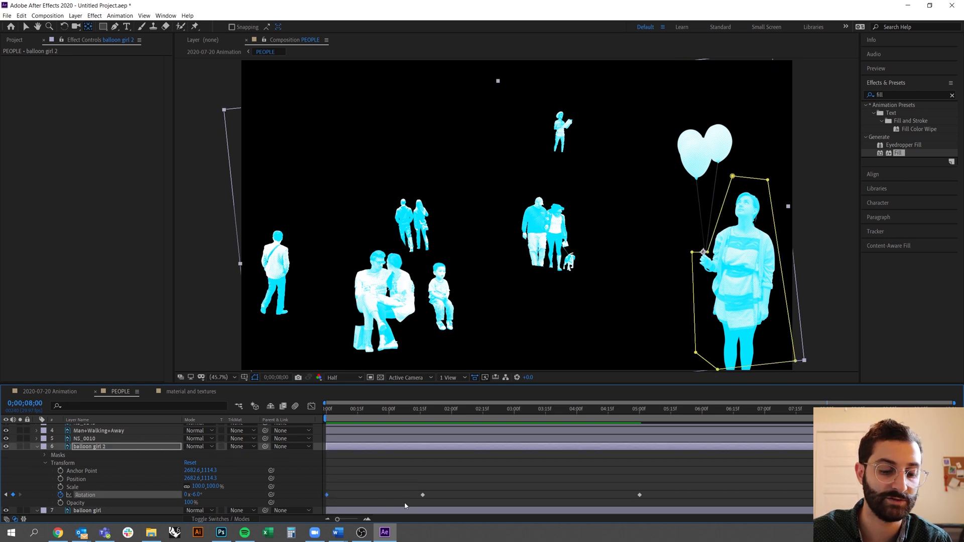
{"action": "left_click_drag", "start_coordinate": [827, 412], "coordinate": [838, 412]}
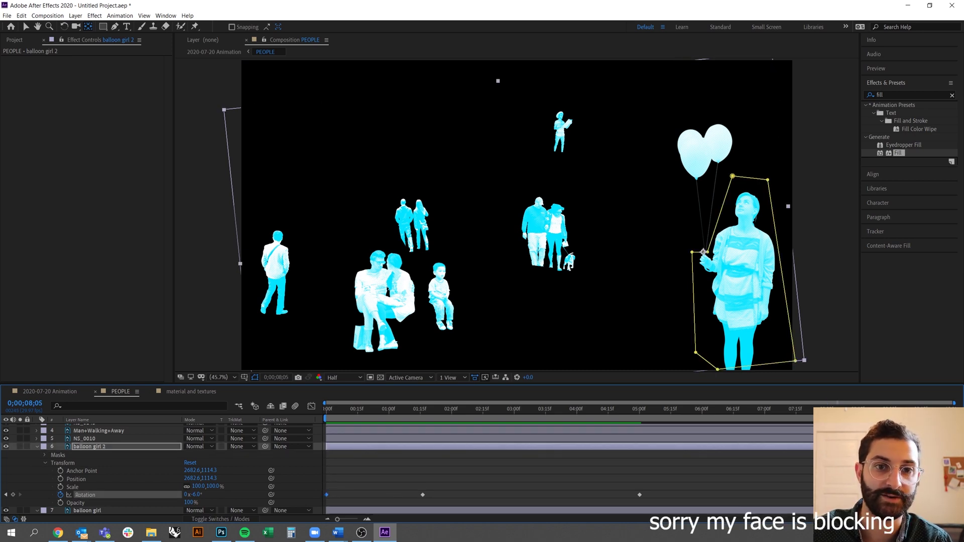
{"action": "key", "text": "ctrl+v"}
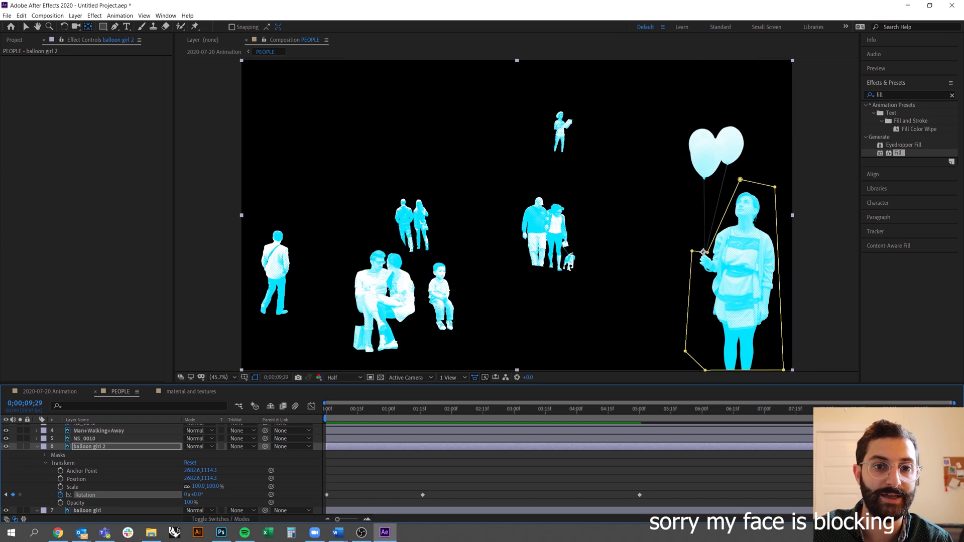
{"action": "left_click", "coordinate": [325, 417]}
{"action": "key", "text": "space"}
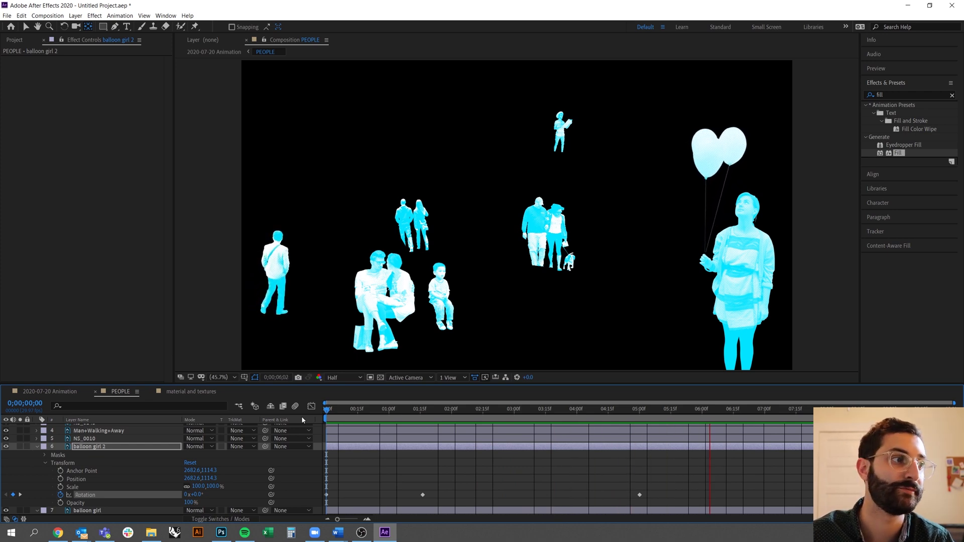
{"action": "key", "text": "space"}
Play back the 2020-07-20 Animation composition to check the swaying balloons in the full scene
{"action": "left_click", "coordinate": [42, 393]}
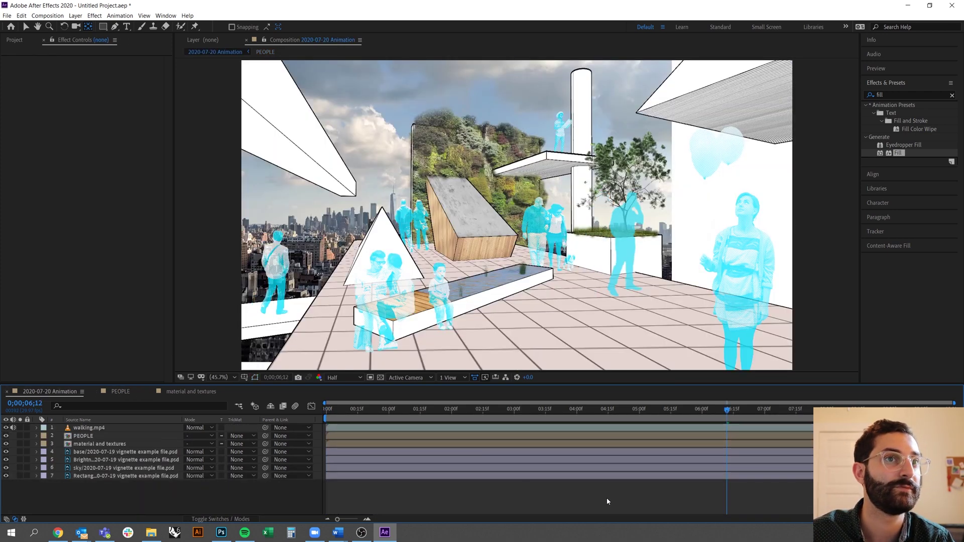
{"action": "key", "text": "space"}
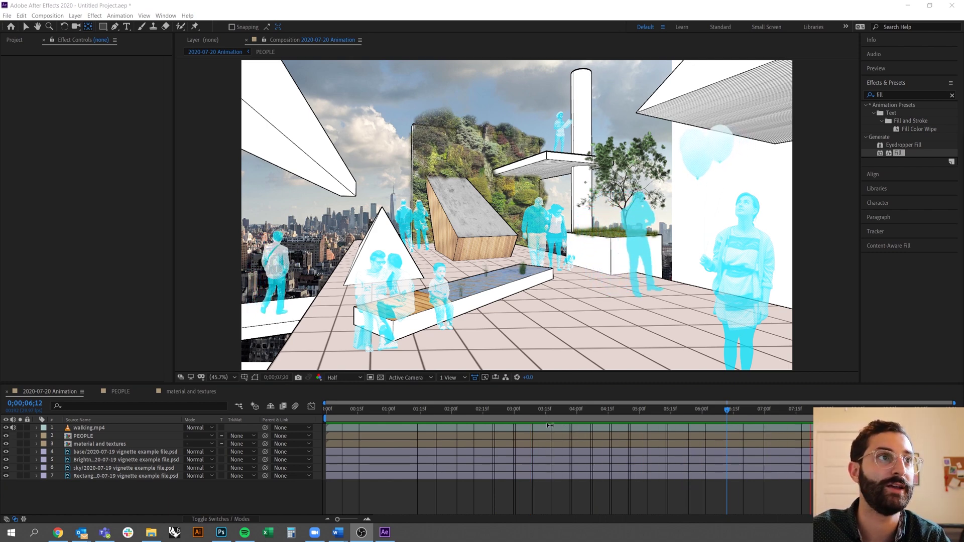
{"action": "left_click", "coordinate": [420, 495]}
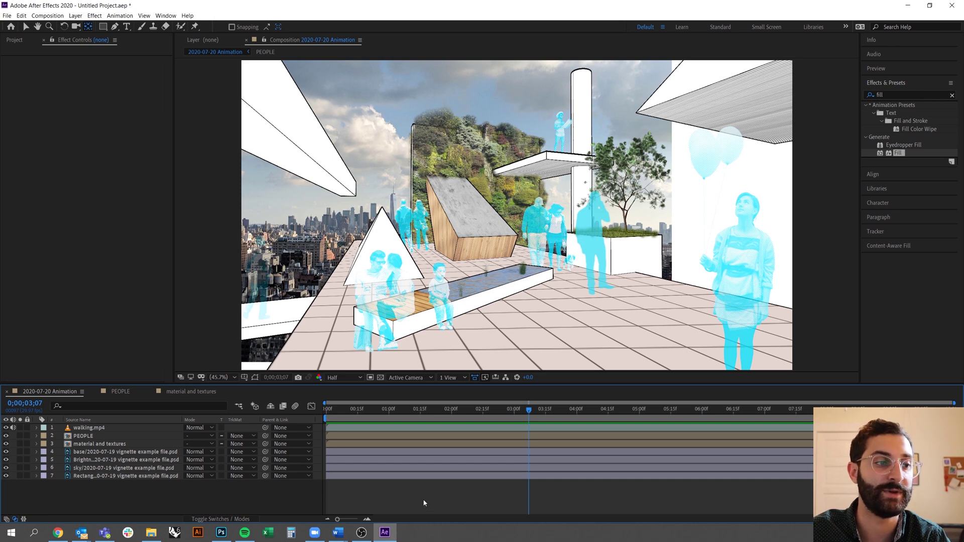
Import the clouds video from the Nature folder of After Effects Entourage into the project
{"action": "left_click", "coordinate": [151, 533]}
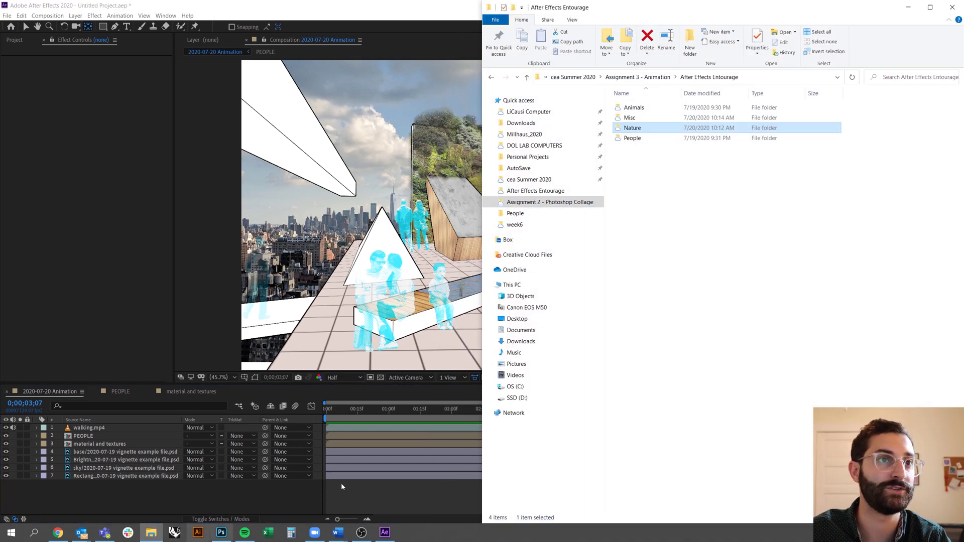
{"action": "double_click", "coordinate": [646, 129]}
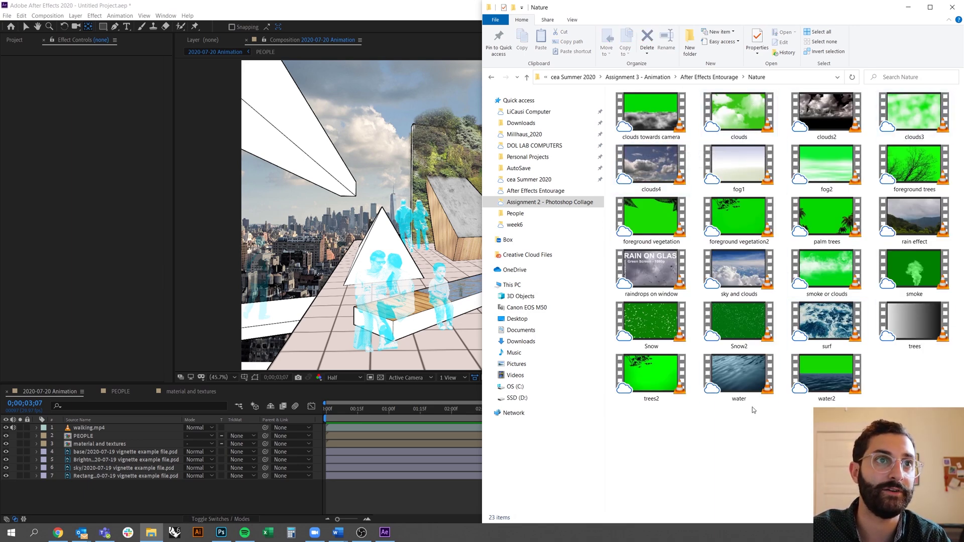
{"action": "left_click", "coordinate": [747, 110]}
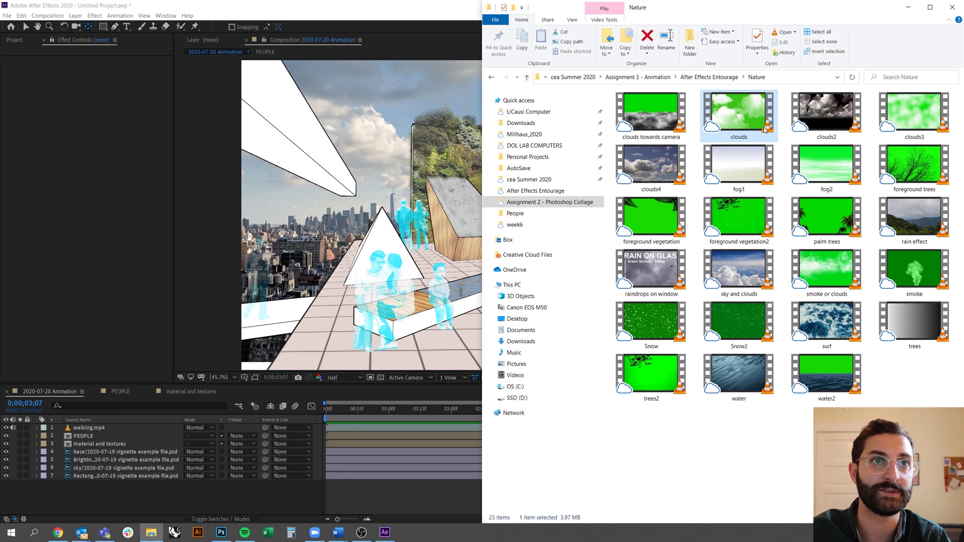
{"action": "left_click_drag", "start_coordinate": [754, 109], "coordinate": [19, 43]}
{"action": "left_click", "coordinate": [151, 533]}
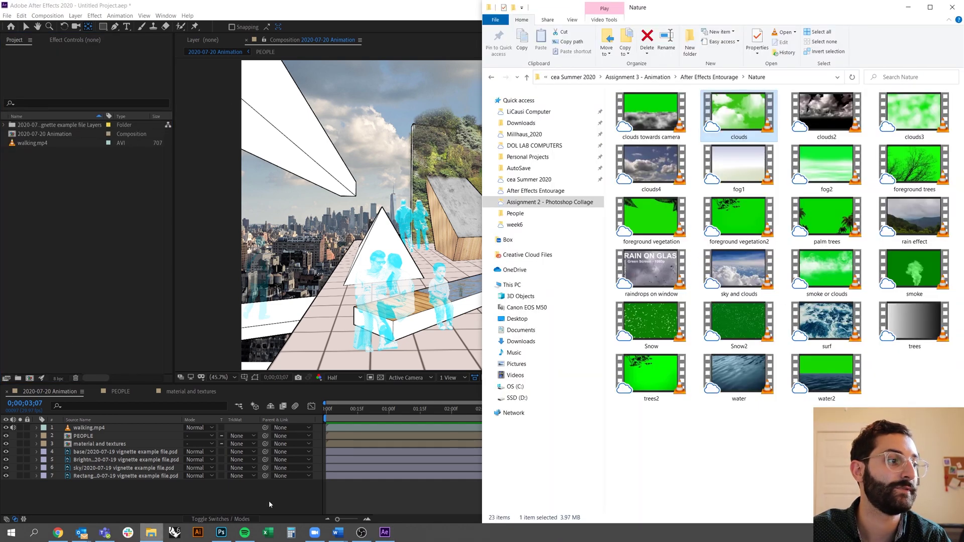
{"action": "left_click_drag", "start_coordinate": [731, 129], "coordinate": [91, 237]}
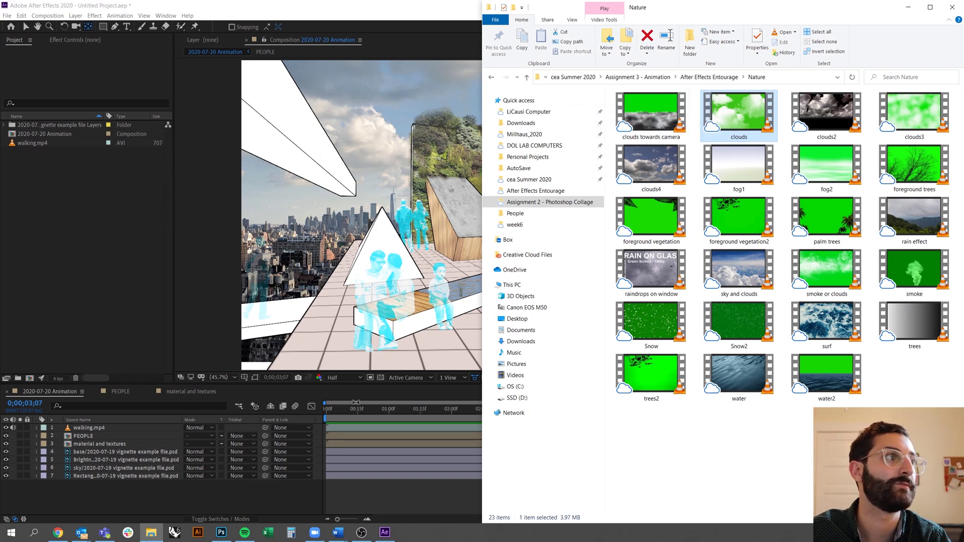
{"action": "left_click_drag", "start_coordinate": [231, 300], "coordinate": [198, 258]}
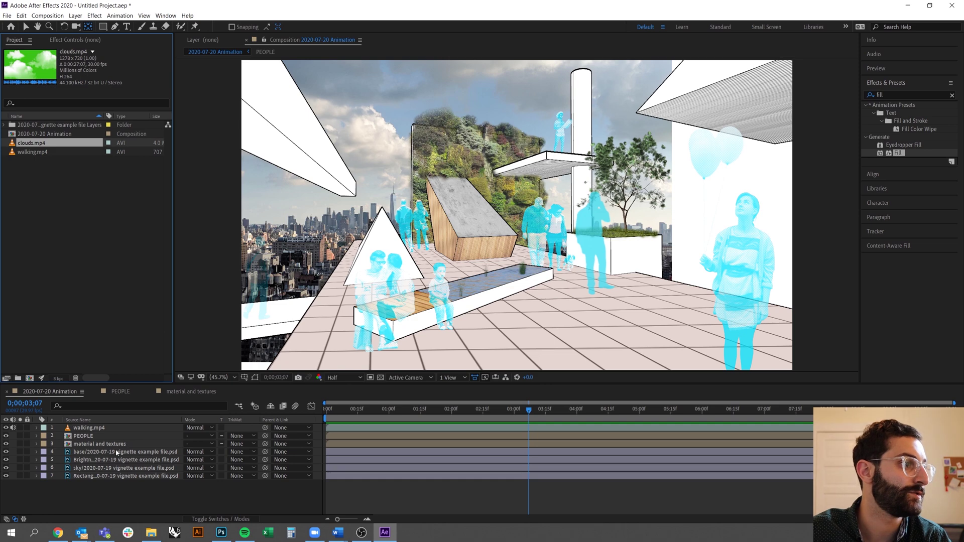
Add clouds.mp4 to the 2020-07-20 Animation composition, directly above the sky layer
{"action": "left_click", "coordinate": [109, 469]}
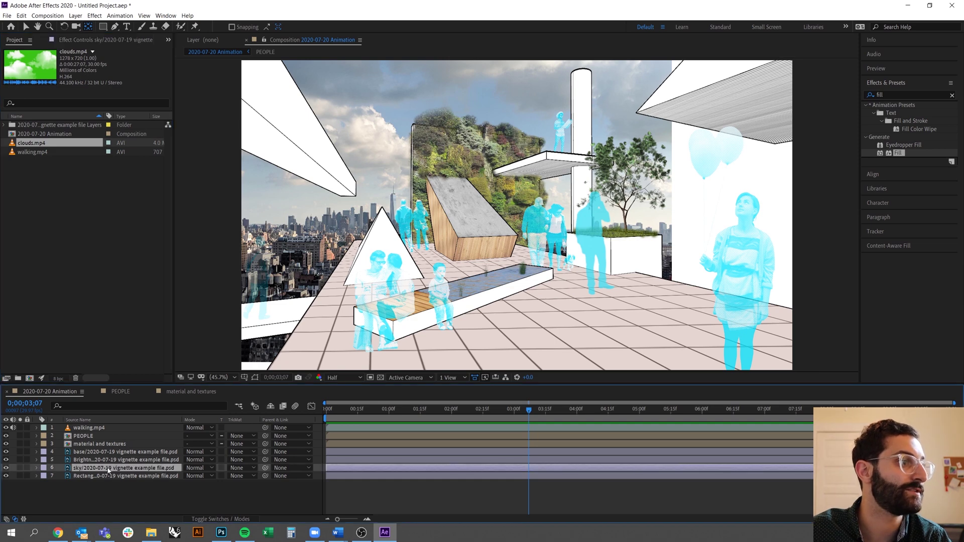
{"action": "left_click", "coordinate": [6, 468]}
{"action": "left_click", "coordinate": [7, 469]}
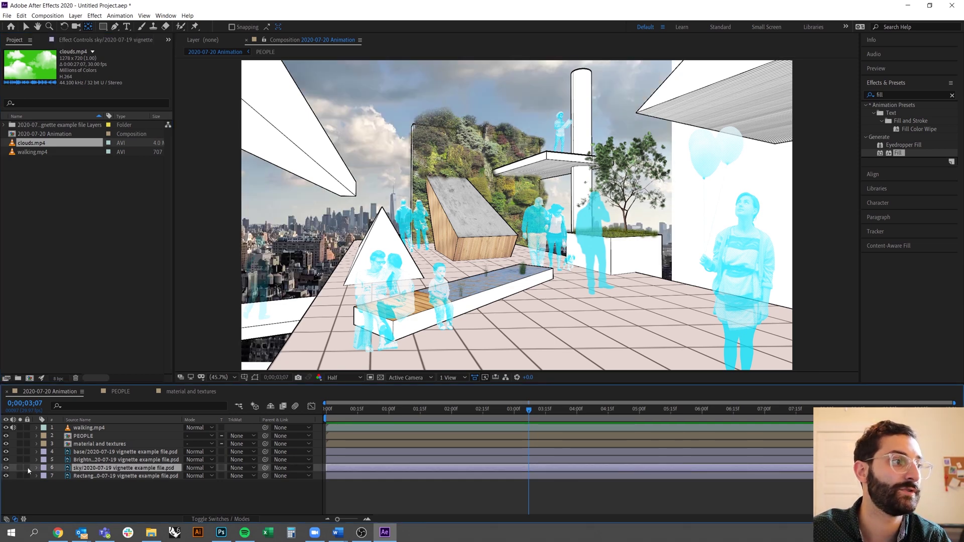
{"action": "left_click_drag", "start_coordinate": [35, 143], "coordinate": [332, 358]}
{"action": "mouse_move", "coordinate": [357, 460]}
{"action": "left_mouse_down"}
{"action": "mouse_move", "coordinate": [355, 421]}
{"action": "mouse_move", "coordinate": [355, 467]}
{"action": "left_mouse_up"}
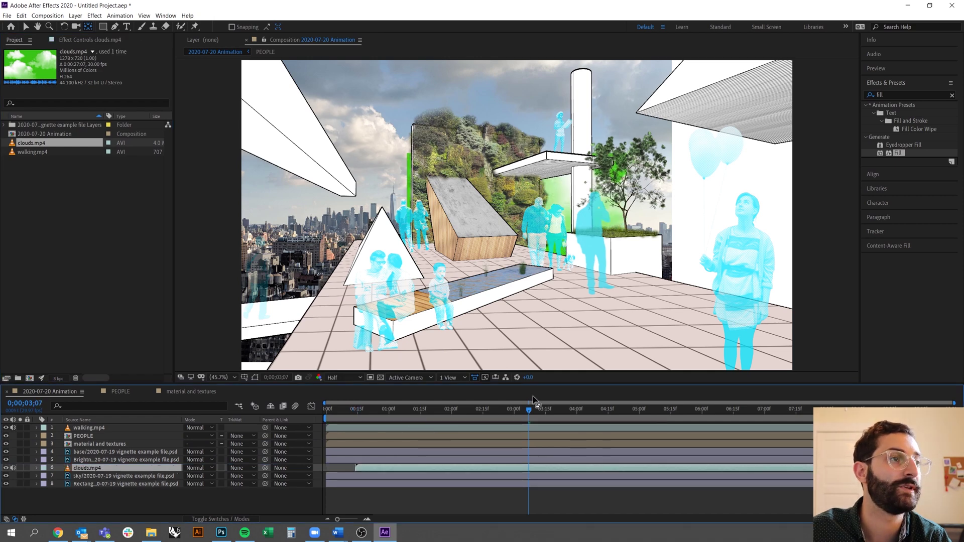
Hide the five layers above clouds.mp4 and play back the cloud footage over the sky
{"action": "mouse_move", "coordinate": [528, 415]}
{"action": "left_mouse_down"}
{"action": "mouse_move", "coordinate": [459, 413]}
{"action": "mouse_move", "coordinate": [529, 413]}
{"action": "left_mouse_up"}
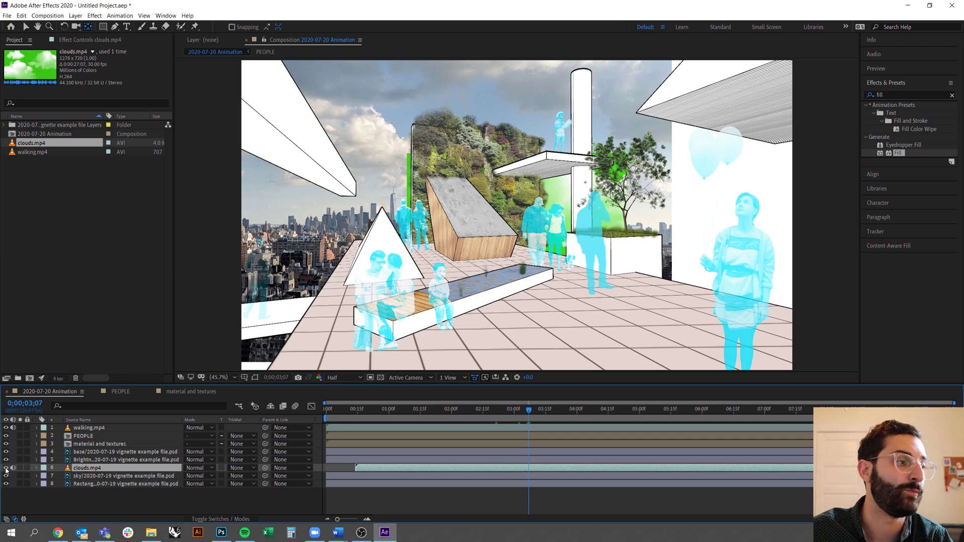
{"action": "left_click_drag", "start_coordinate": [5, 461], "coordinate": [4, 432]}
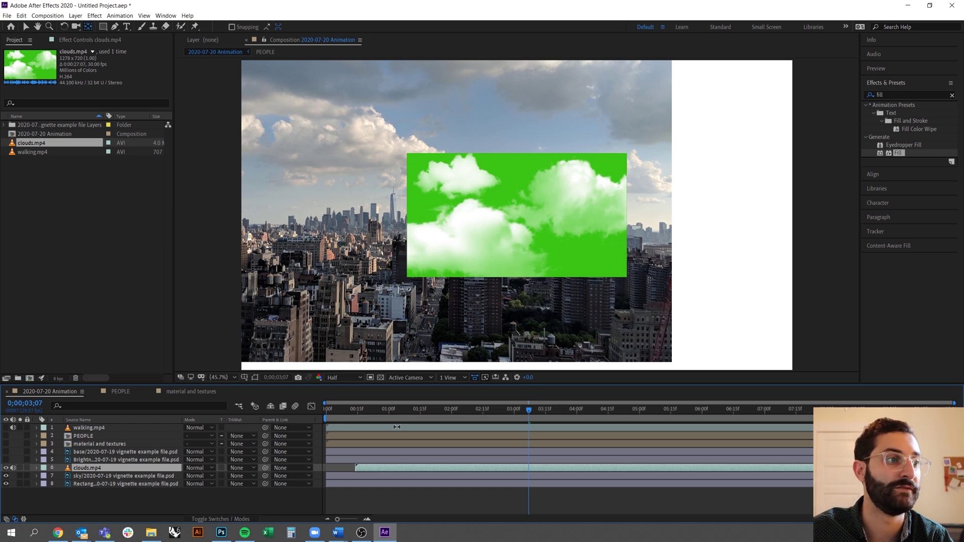
{"action": "left_click", "coordinate": [370, 413]}
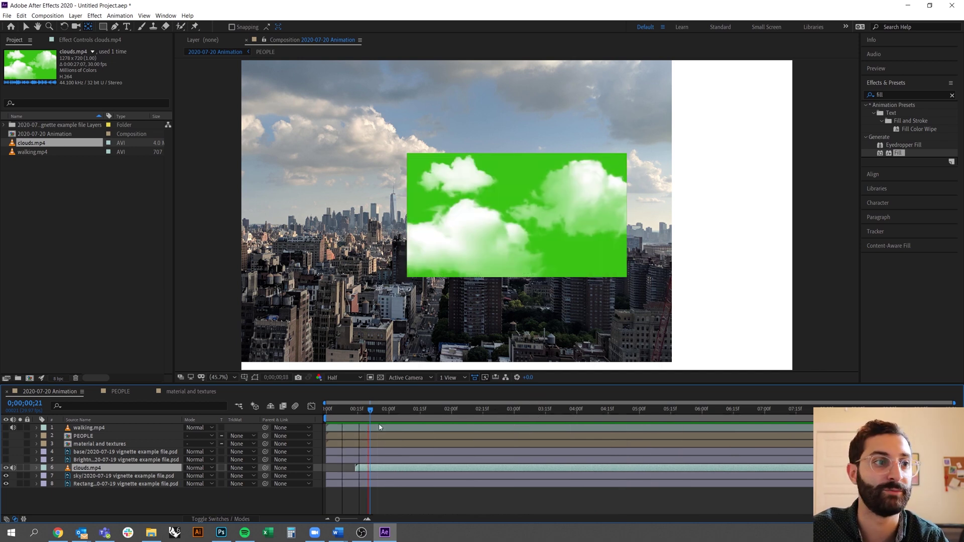
{"action": "key", "text": "space"}
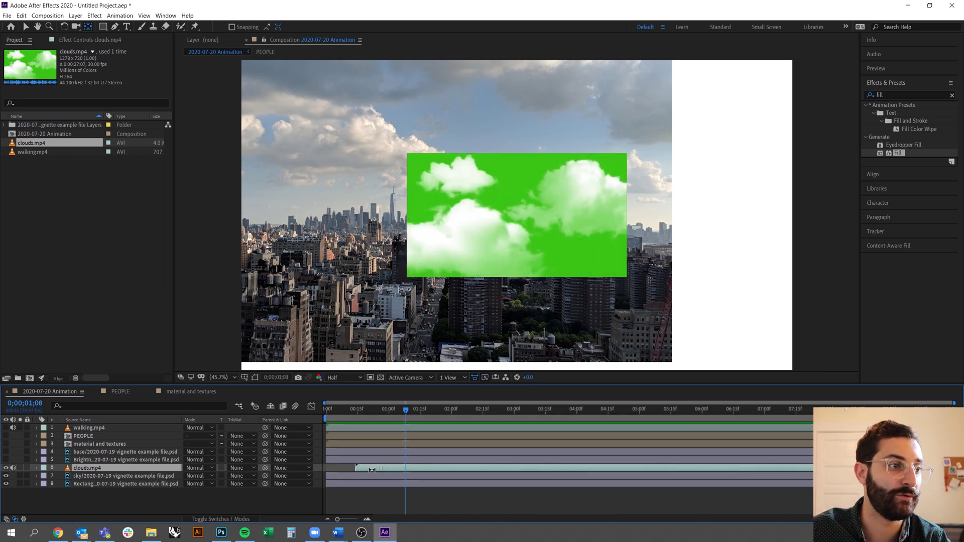
Shift the clouds.mp4 clip so it starts at 0;00;00;00 in the timeline
{"action": "key", "text": "v"}
{"action": "left_click", "coordinate": [357, 416]}
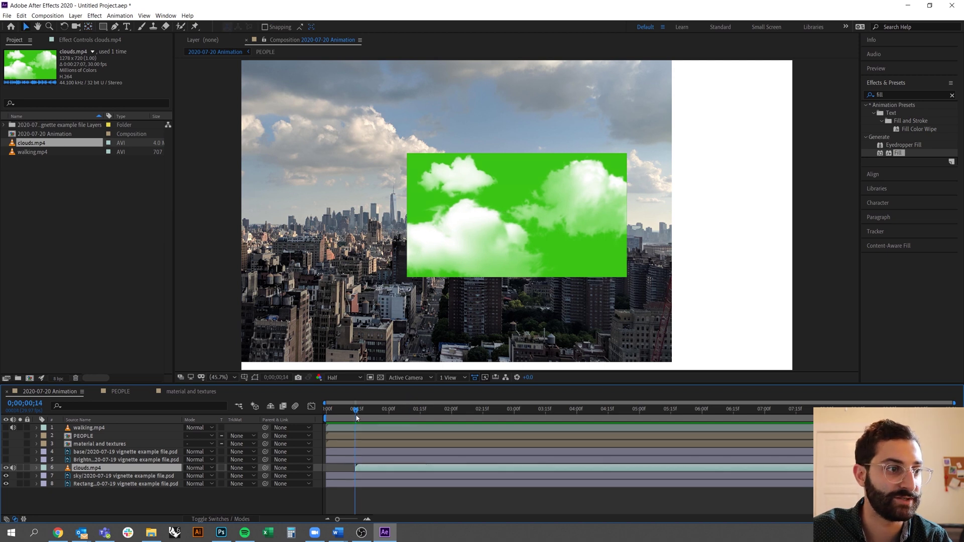
{"action": "left_click_drag", "start_coordinate": [355, 413], "coordinate": [339, 415]}
{"action": "left_click_drag", "start_coordinate": [378, 468], "coordinate": [349, 470]}
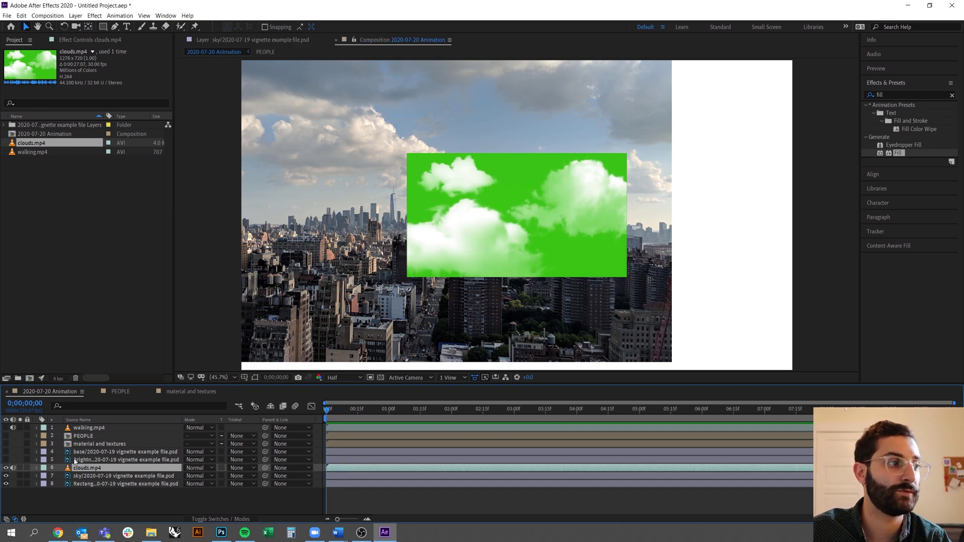
Scale the clouds.mp4 layer to 173% and lower its opacity to 49%
{"action": "left_click", "coordinate": [36, 468]}
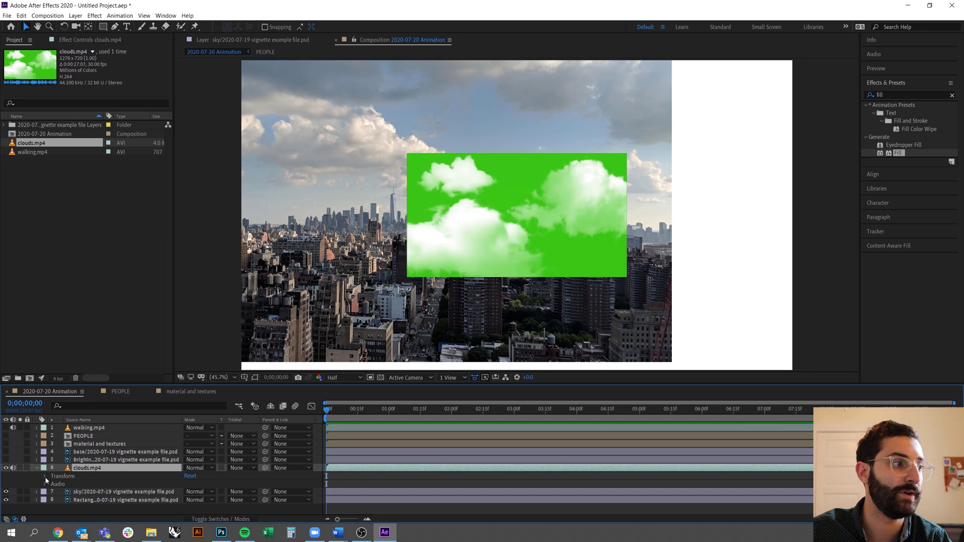
{"action": "left_click", "coordinate": [45, 477]}
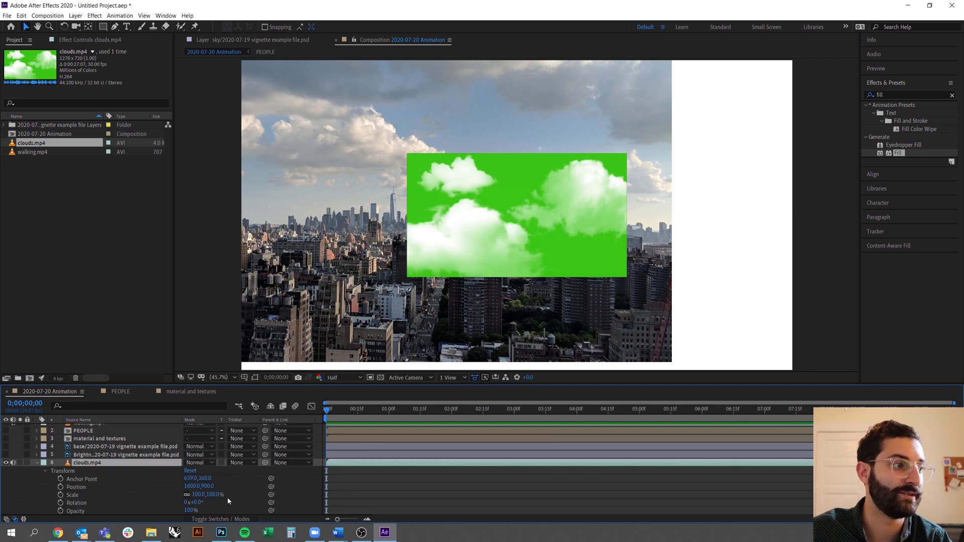
{"action": "left_click_drag", "start_coordinate": [217, 497], "coordinate": [246, 496]}
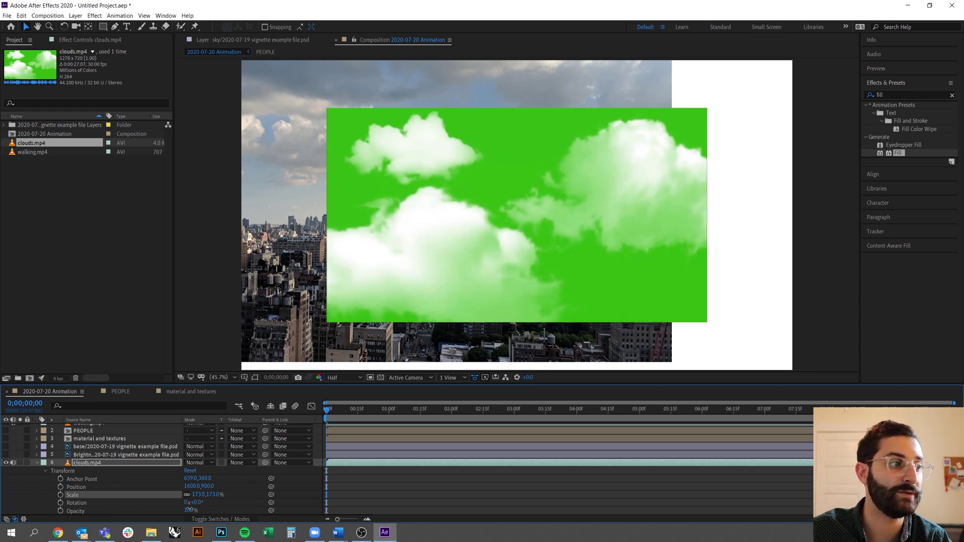
{"action": "left_click_drag", "start_coordinate": [190, 510], "coordinate": [165, 509]}
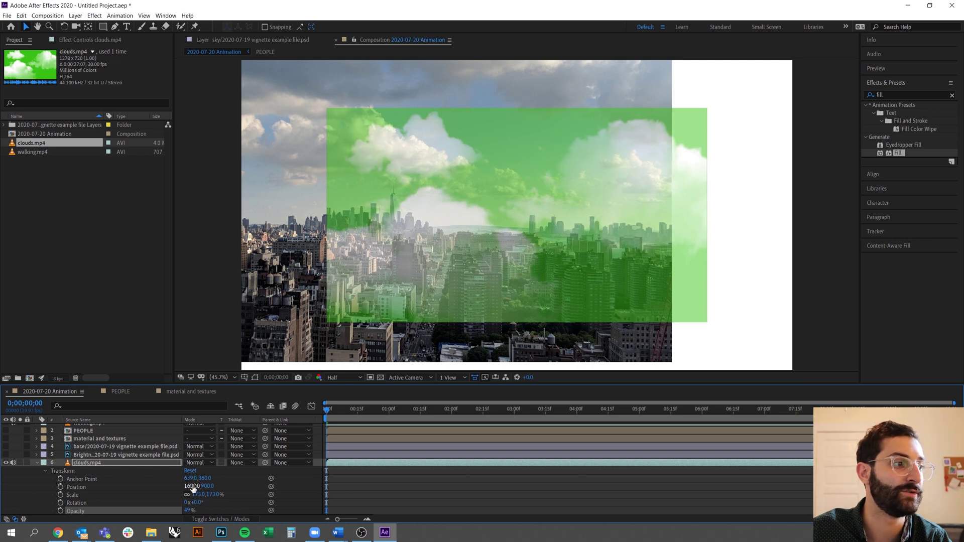
Fit the clouds.mp4 layer over the sky with position 1240, 620 and scale 203%
{"action": "left_click_drag", "start_coordinate": [193, 489], "coordinate": [69, 483]}
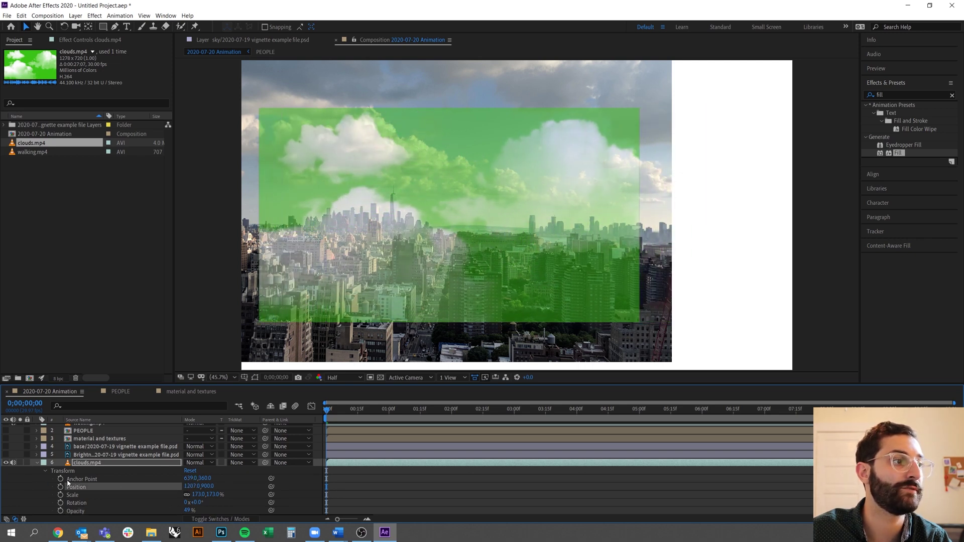
{"action": "left_click_drag", "start_coordinate": [206, 487], "coordinate": [88, 477]}
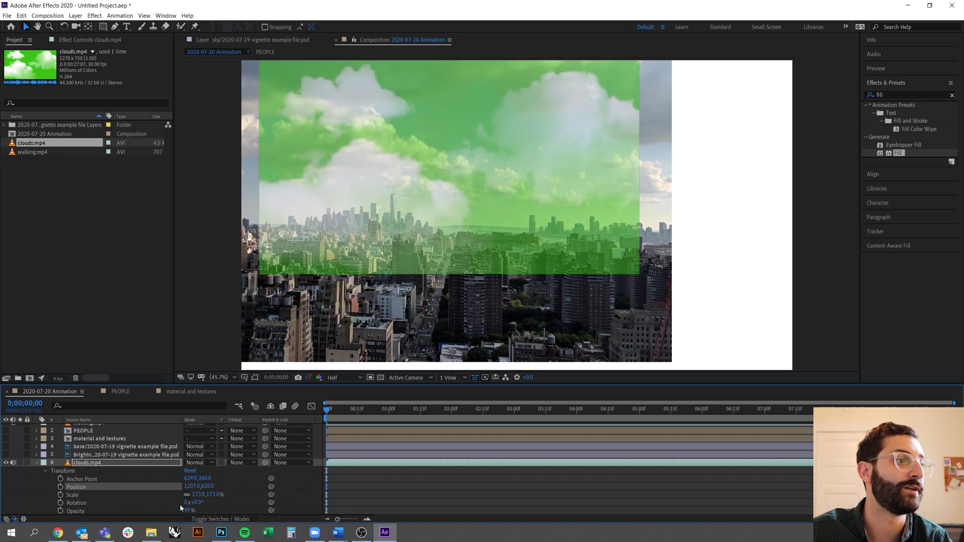
{"action": "left_click_drag", "start_coordinate": [199, 496], "coordinate": [213, 496]}
Find the Keylight (1.2) effect and apply it to the clouds.mp4 layer
{"action": "left_click", "coordinate": [865, 93]}
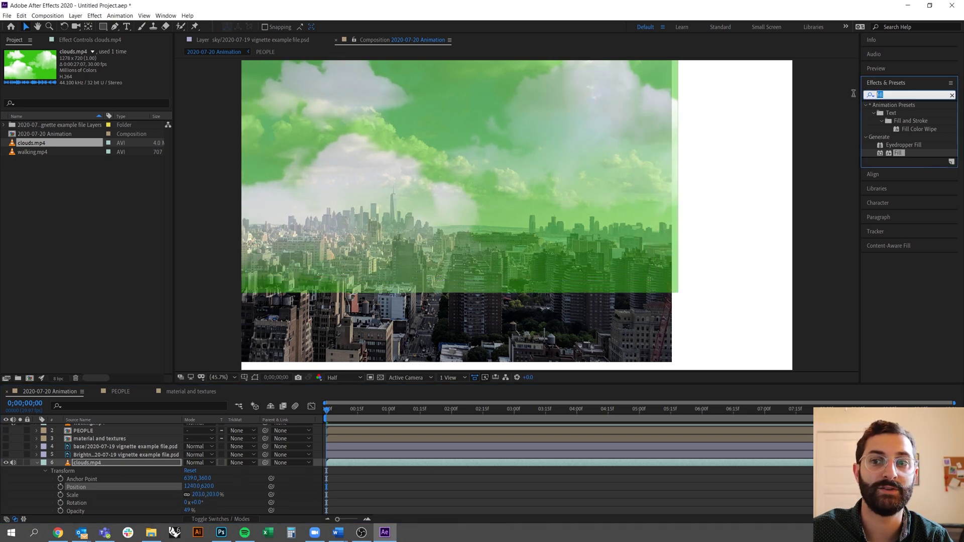
{"action": "type", "text": "keyl"}
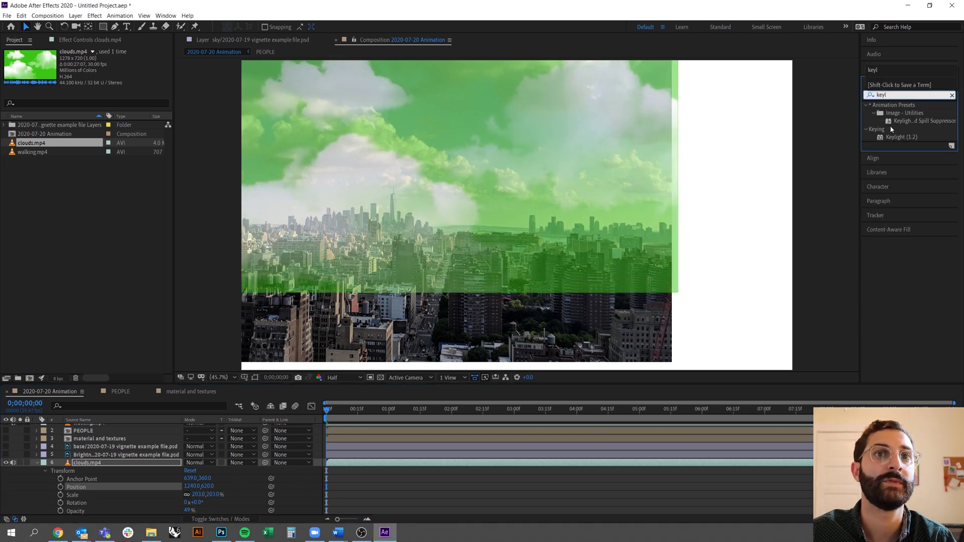
{"action": "left_click_drag", "start_coordinate": [902, 137], "coordinate": [582, 223]}
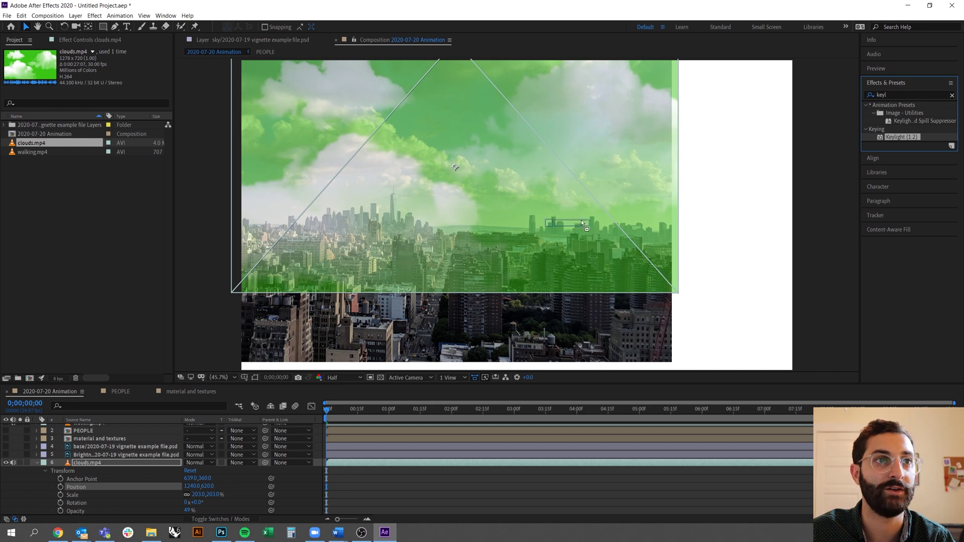
{"action": "left_click_drag", "start_coordinate": [588, 165], "coordinate": [595, 248]}
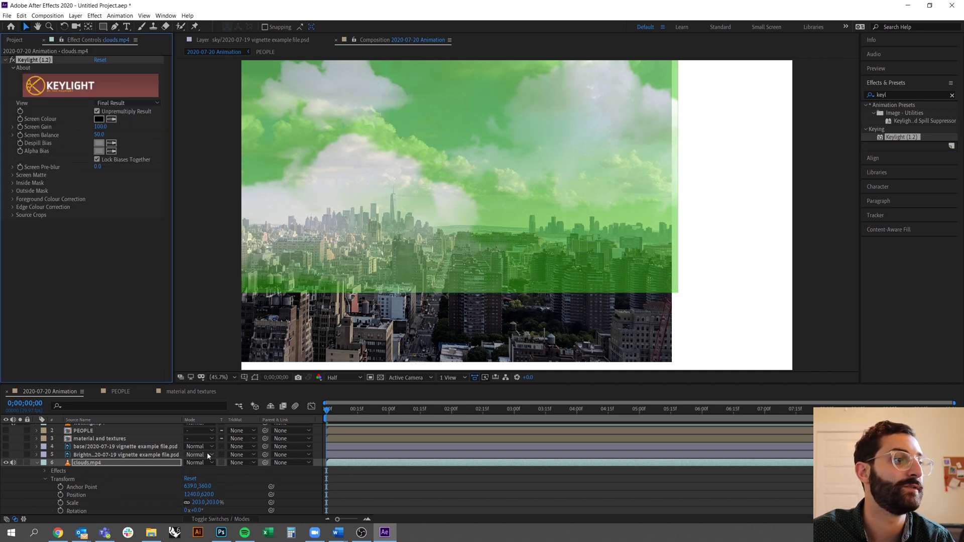
Try to key out the semi-transparent green of the clouds layer with Keylight's Screen Colour, then undo it
{"action": "left_click", "coordinate": [111, 121]}
{"action": "left_click", "coordinate": [260, 164]}
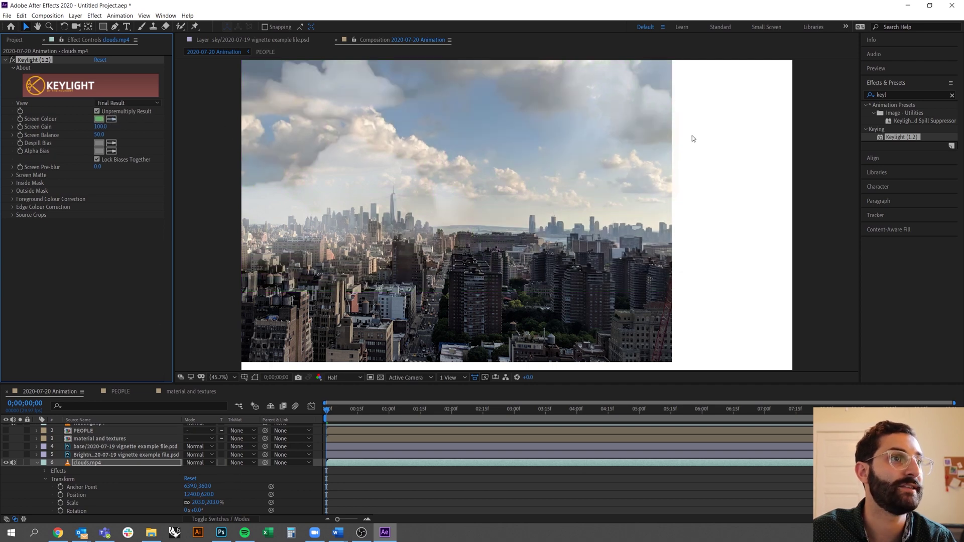
{"action": "key", "text": "ctrl+z"}
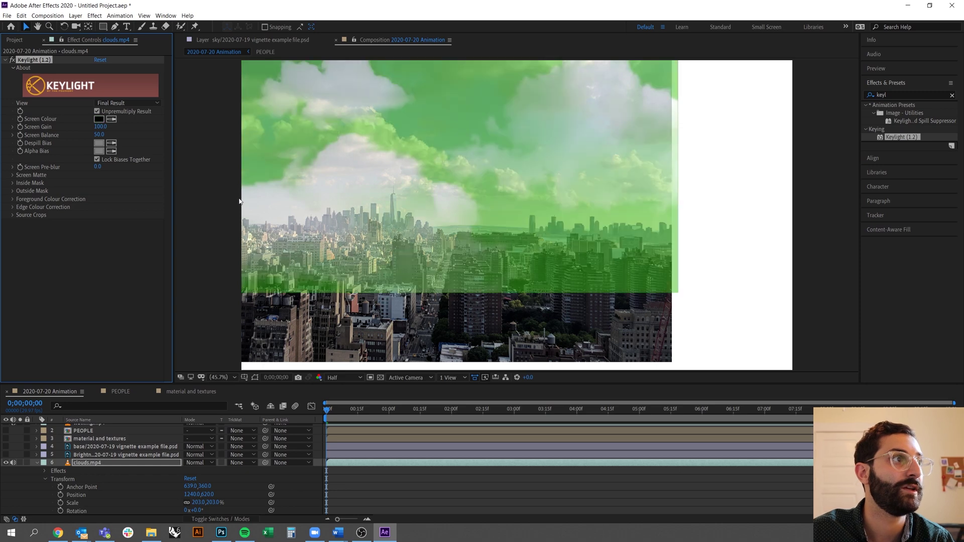
Restore the clouds layer's opacity to 100% and sample its green background as Keylight's Screen Colour
{"action": "scroll", "coordinate": [187, 473], "scroll_direction": "down", "scroll_amount": 2}
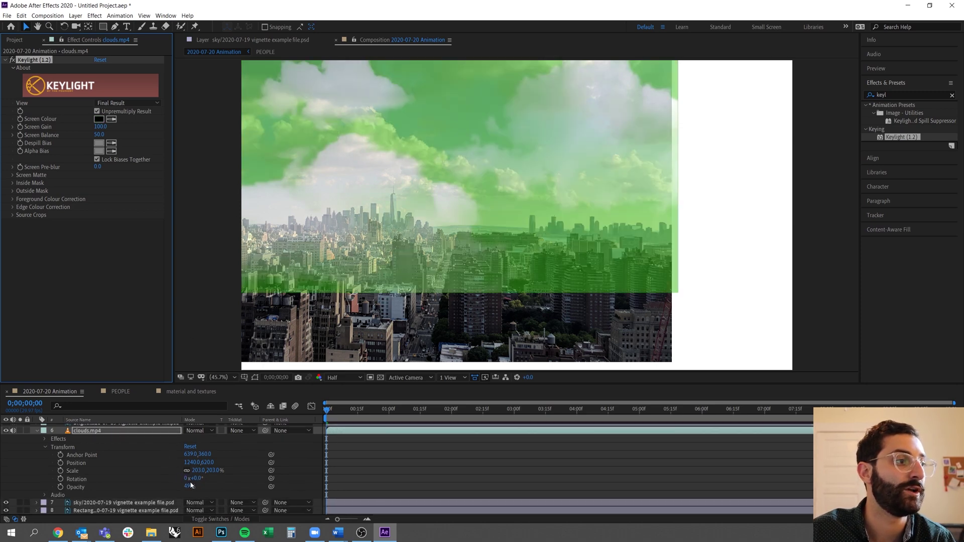
{"action": "left_click_drag", "start_coordinate": [188, 487], "coordinate": [293, 486]}
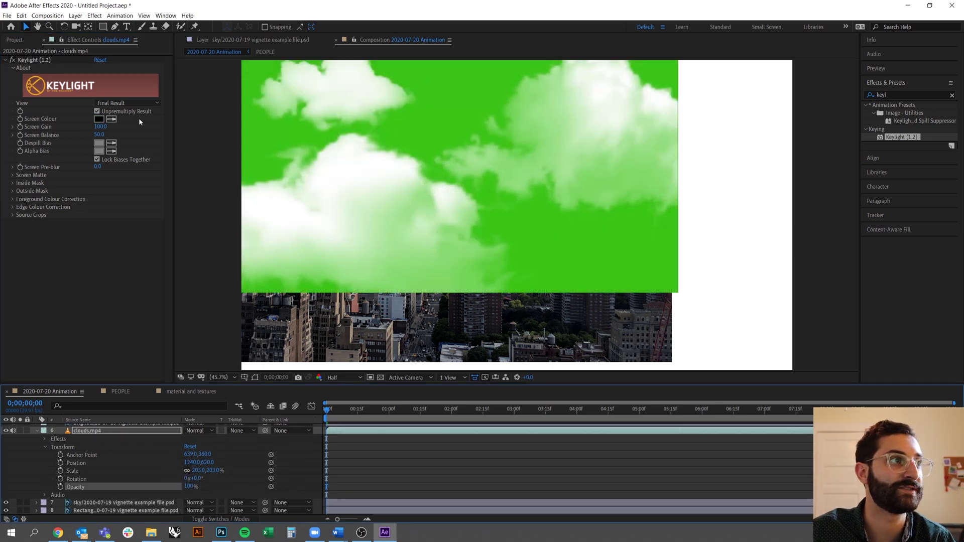
{"action": "left_click", "coordinate": [111, 121]}
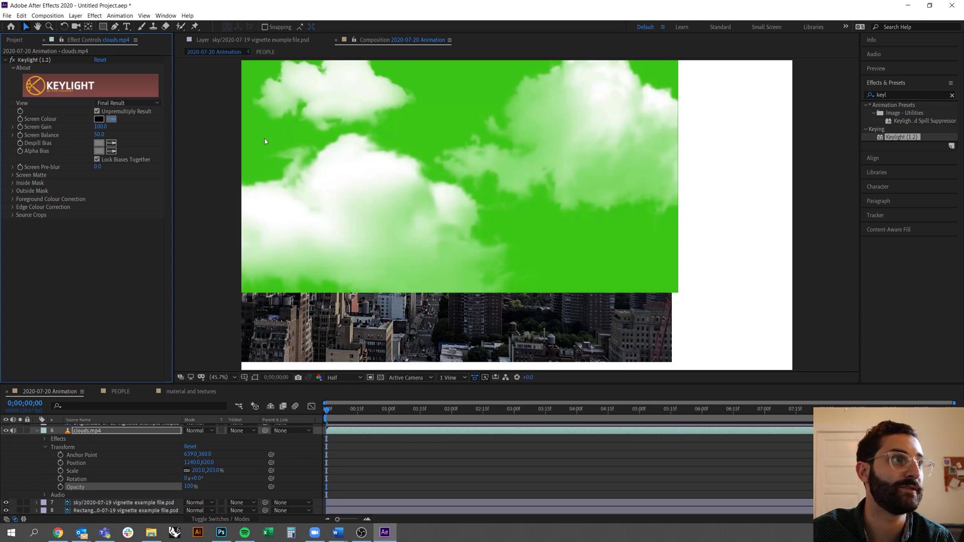
{"action": "left_click", "coordinate": [266, 142]}
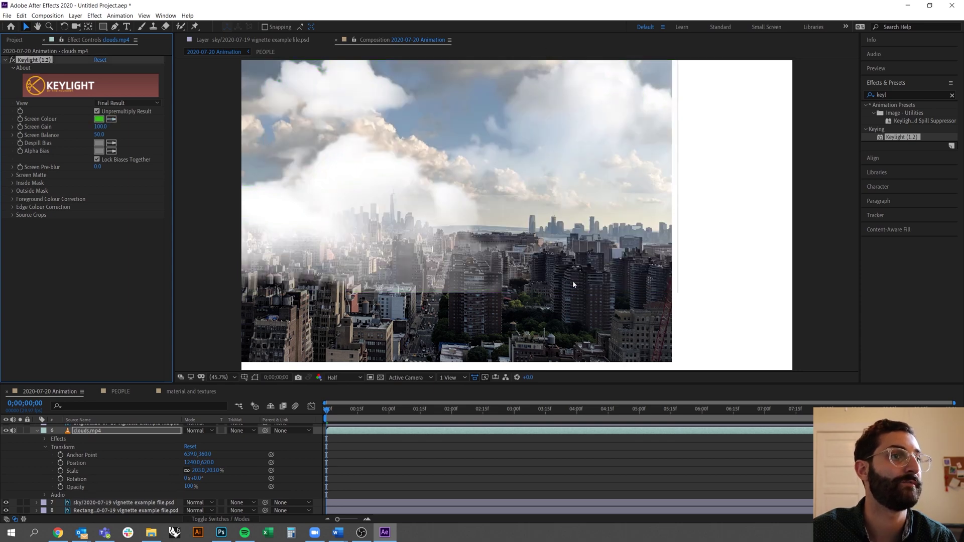
Raise the keyed clouds higher in the sky, to position 1203, 350
{"action": "left_click_drag", "start_coordinate": [575, 285], "coordinate": [565, 282]}
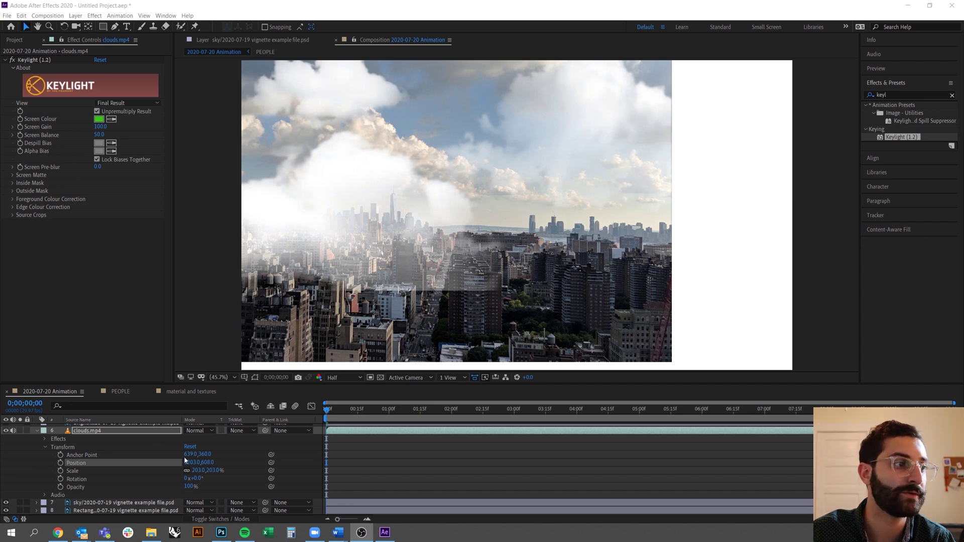
{"action": "left_click_drag", "start_coordinate": [191, 462], "coordinate": [94, 452]}
{"action": "key", "text": "ctrl+z"}
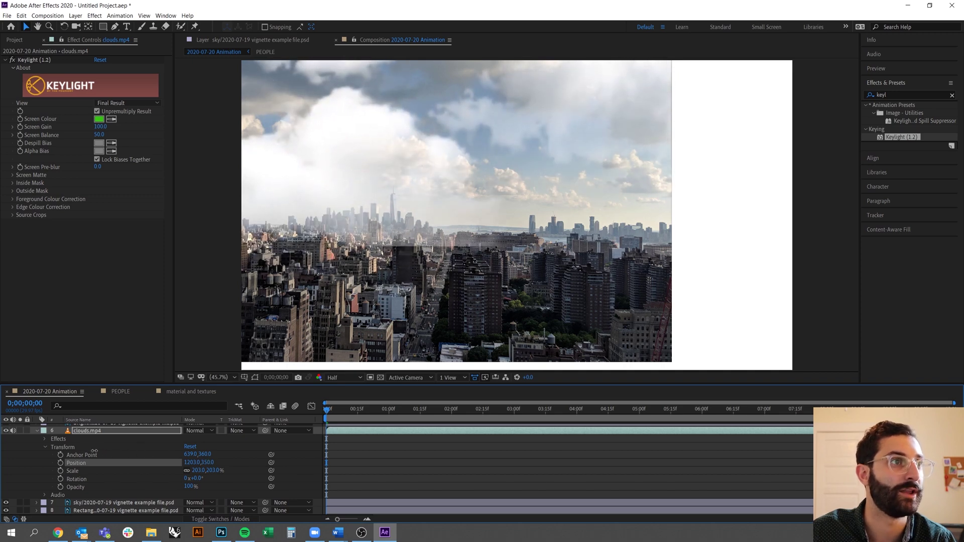
Draw a wide rectangular mask on the clouds layer over the buildings below the skyline and set it to Subtract
{"action": "left_click", "coordinate": [103, 27]}
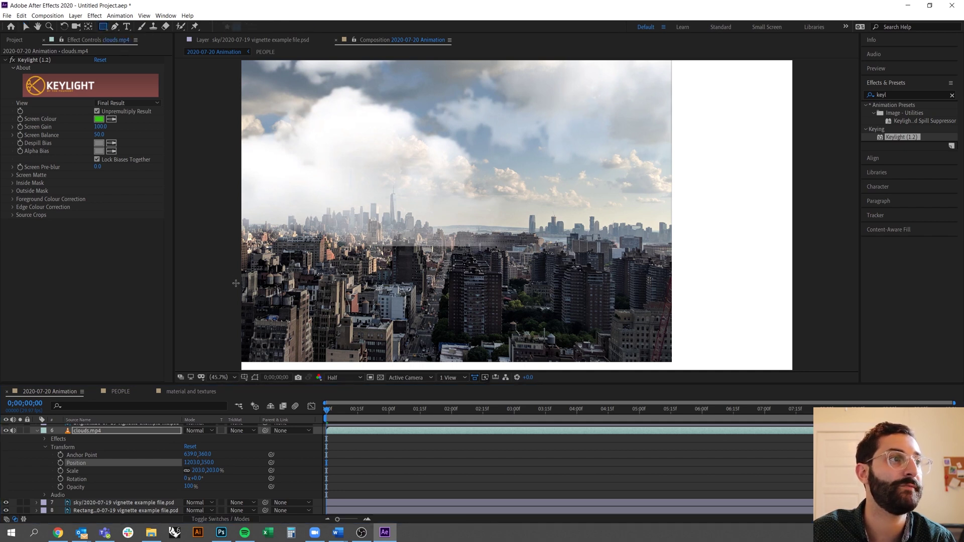
{"action": "left_click_drag", "start_coordinate": [211, 320], "coordinate": [721, 221]}
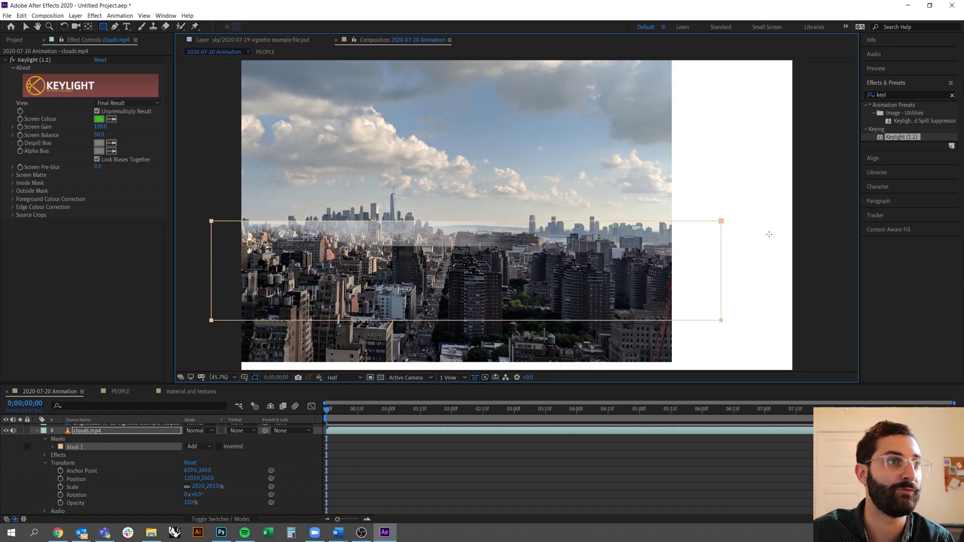
{"action": "left_click", "coordinate": [201, 449]}
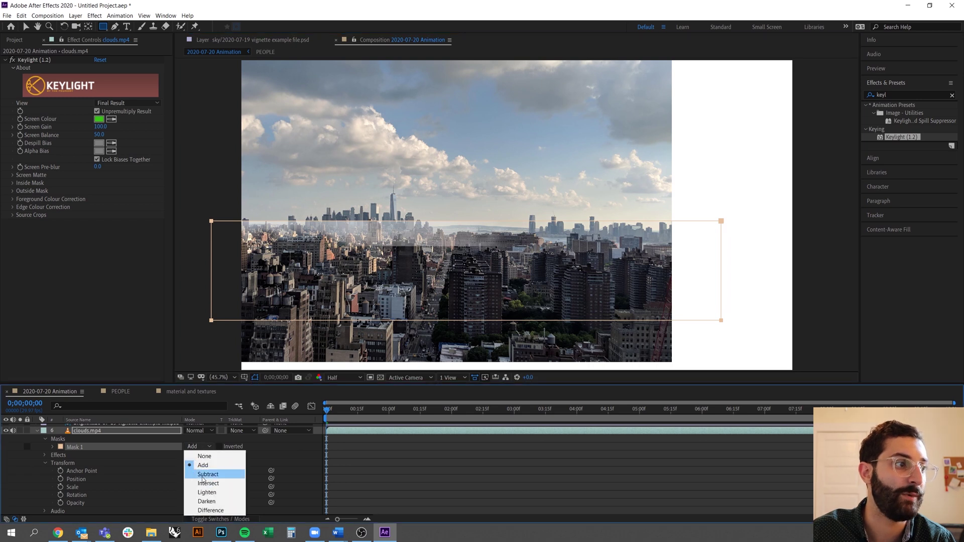
{"action": "left_click", "coordinate": [207, 474]}
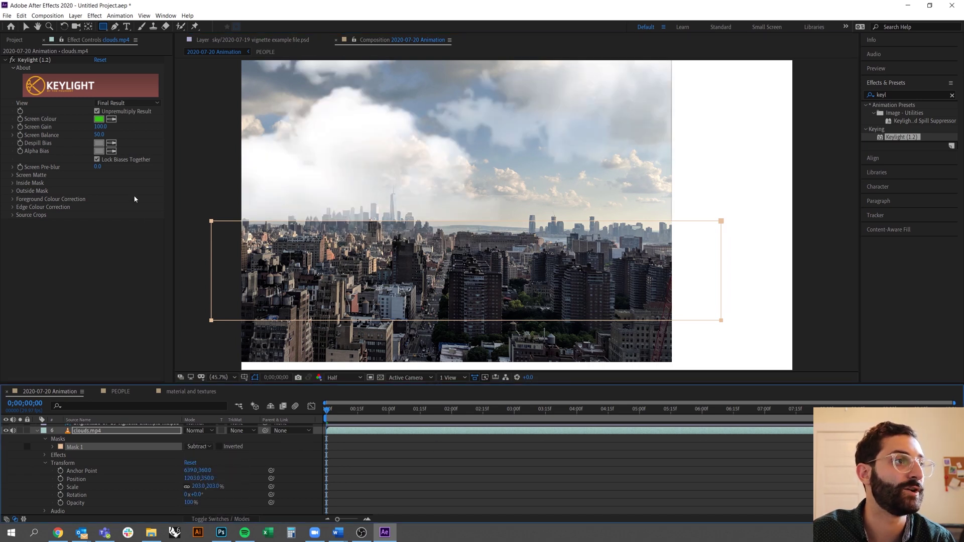
{"action": "left_click", "coordinate": [26, 29]}
Soften the cloud mask's edge along the skyline with a Mask Feather of 92 pixels
{"action": "left_click", "coordinate": [217, 199]}
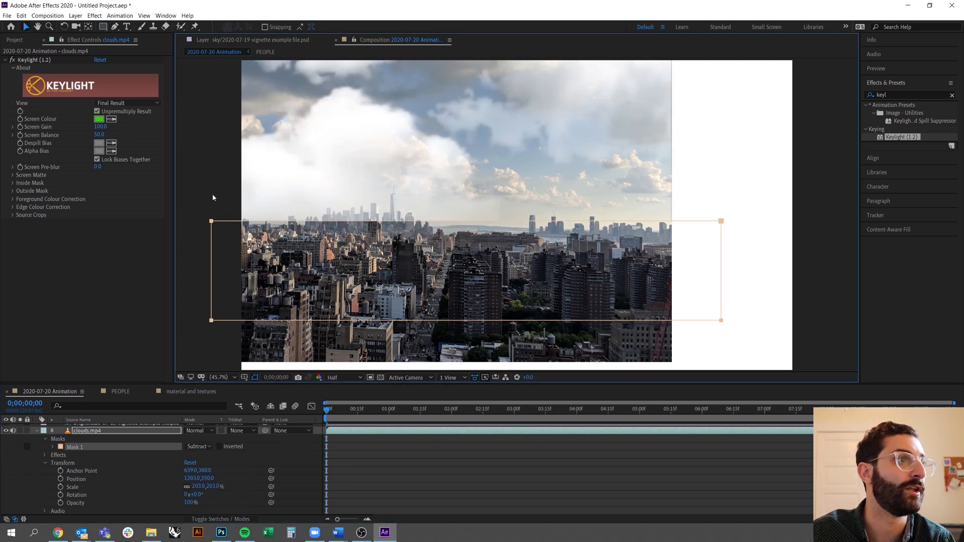
{"action": "left_click", "coordinate": [766, 279]}
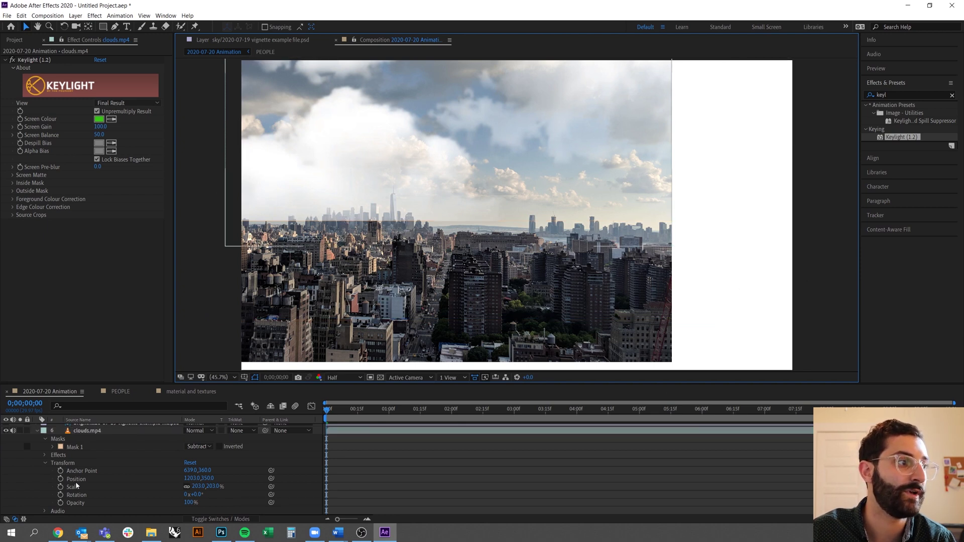
{"action": "left_click", "coordinate": [53, 448]}
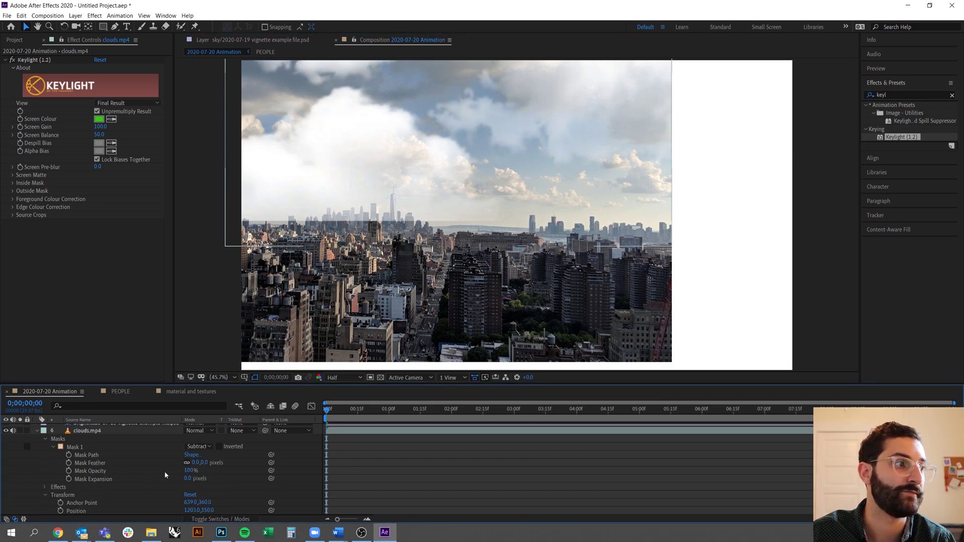
{"action": "left_click_drag", "start_coordinate": [200, 462], "coordinate": [267, 463]}
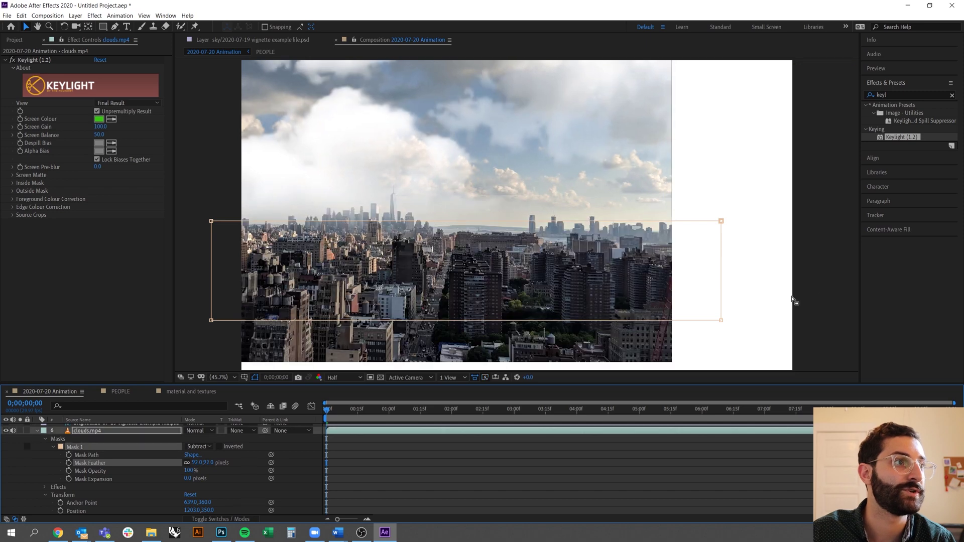
Save the project as 2020-07-20 Animation Tutorial in the Assignment 3 - Animation folder
{"action": "left_click", "coordinate": [794, 302]}
{"action": "left_click", "coordinate": [784, 273]}
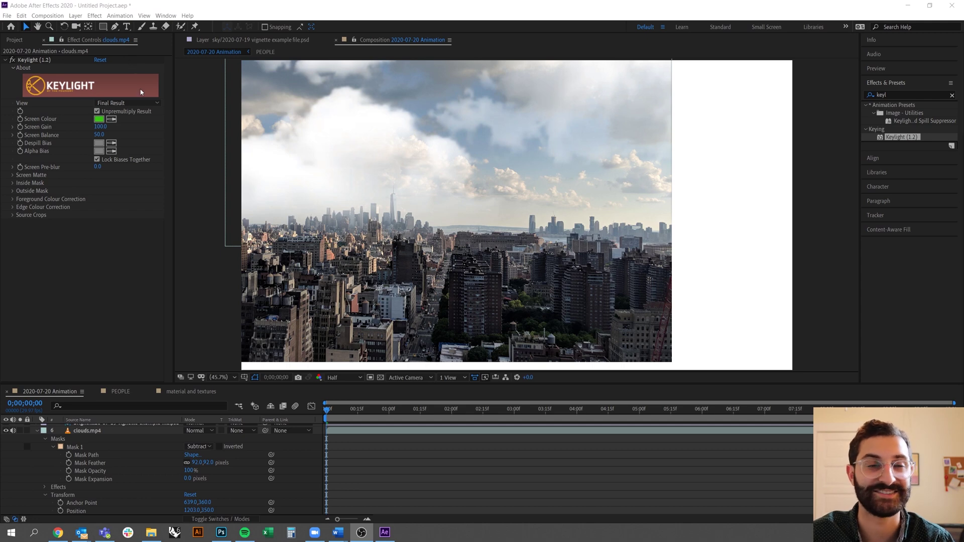
{"action": "left_click", "coordinate": [21, 17]}
{"action": "mouse_move", "coordinate": [9, 17]}
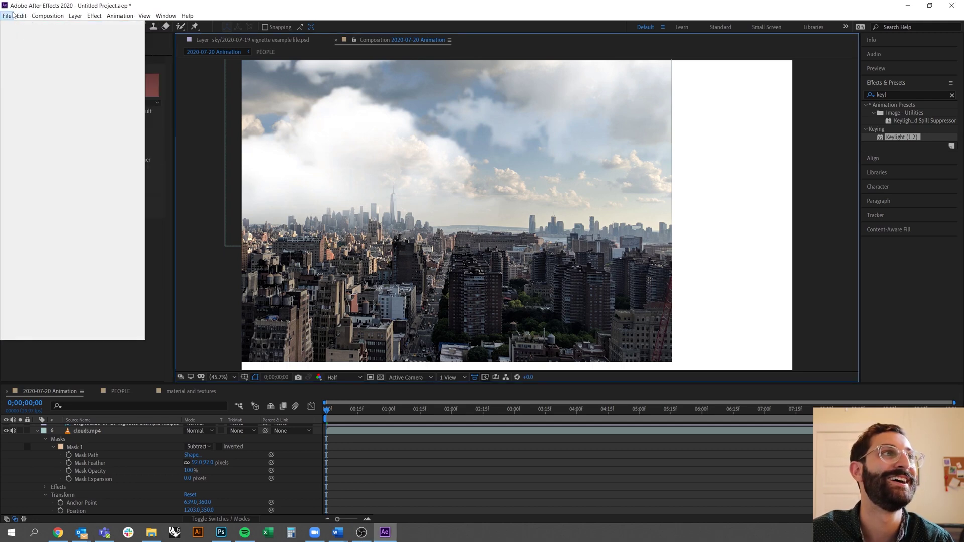
{"action": "left_click", "coordinate": [31, 92]}
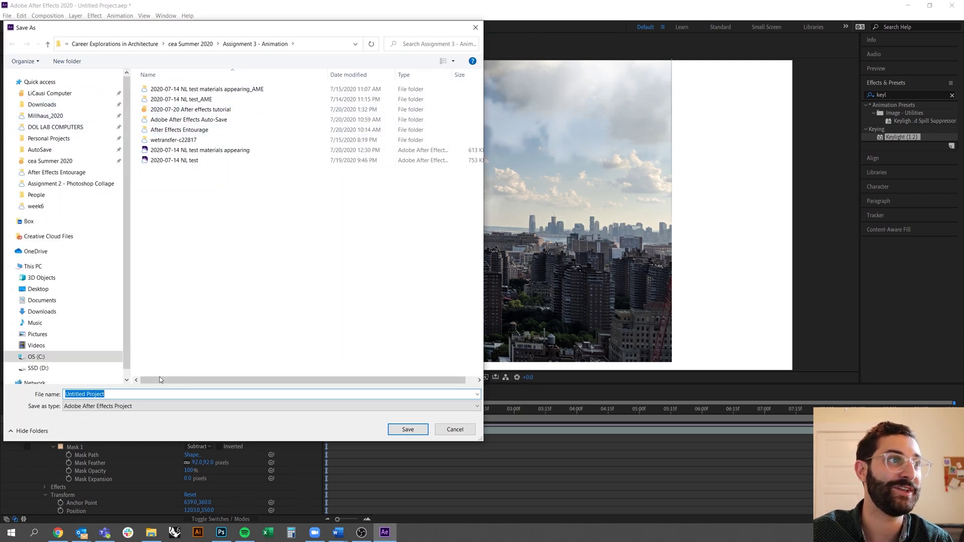
{"action": "type", "text": "2020-0"}
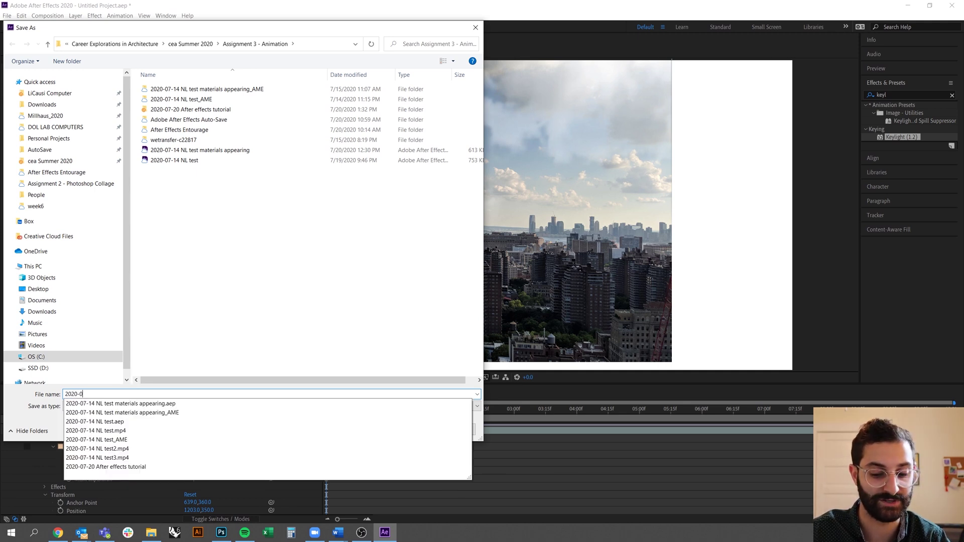
{"action": "type", "text": "7-"}
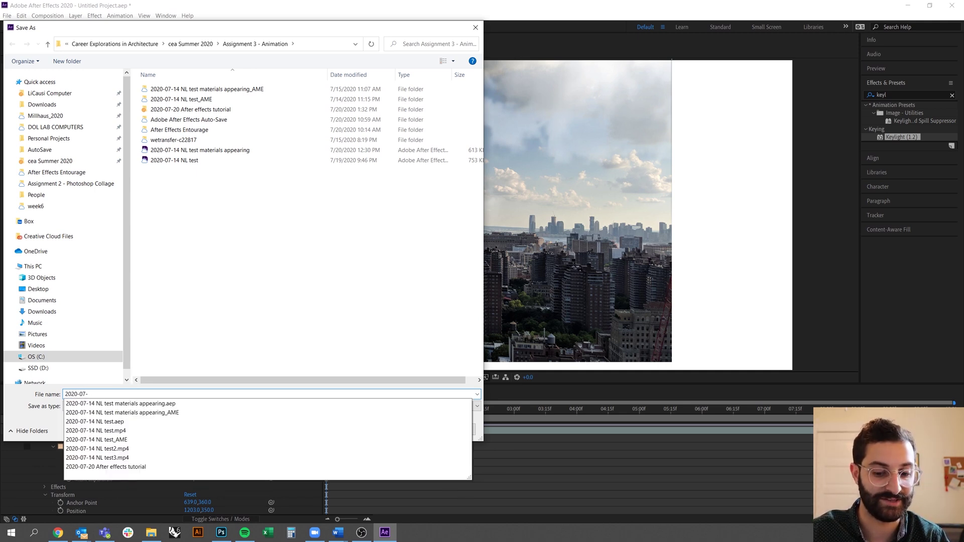
{"action": "type", "text": "20 Animation Tutorial"}
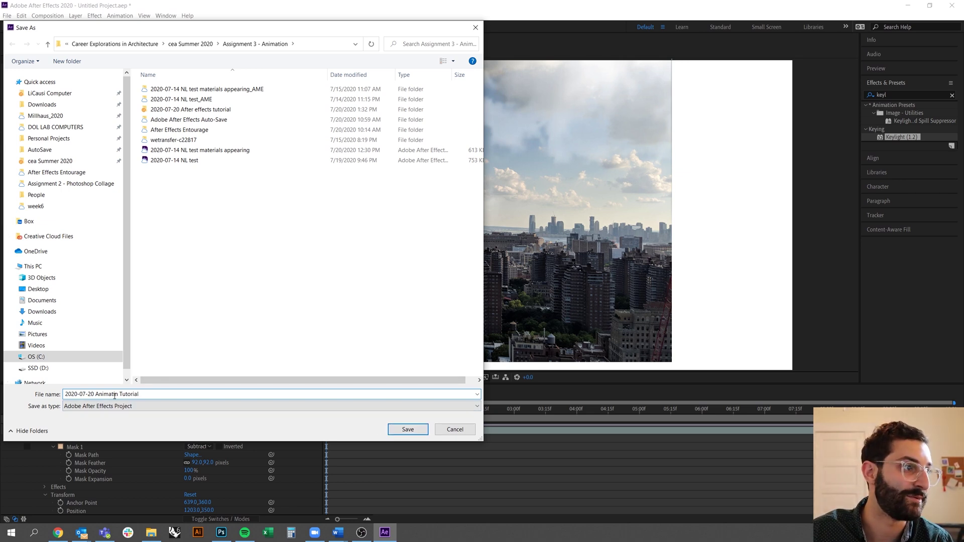
{"action": "type", "text": "o"}
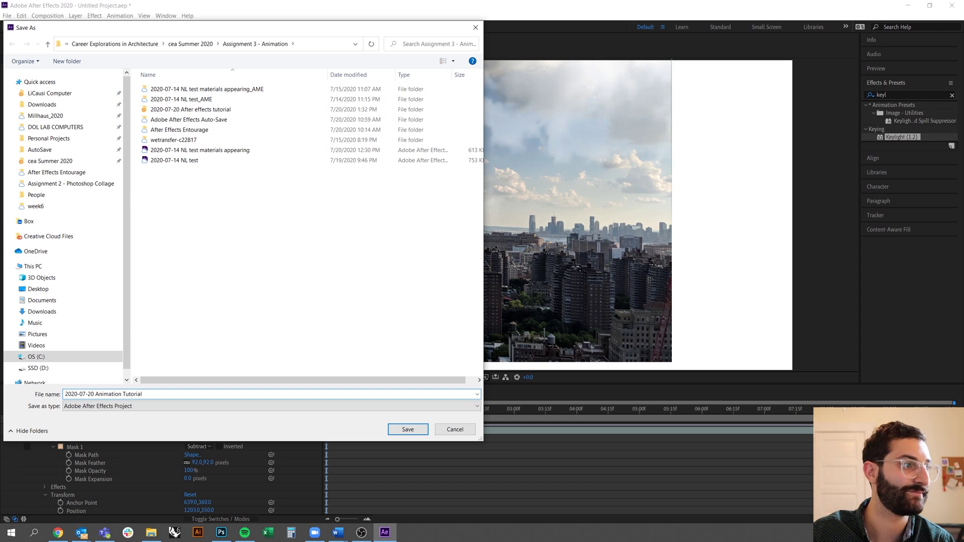
{"action": "key", "text": "Return"}
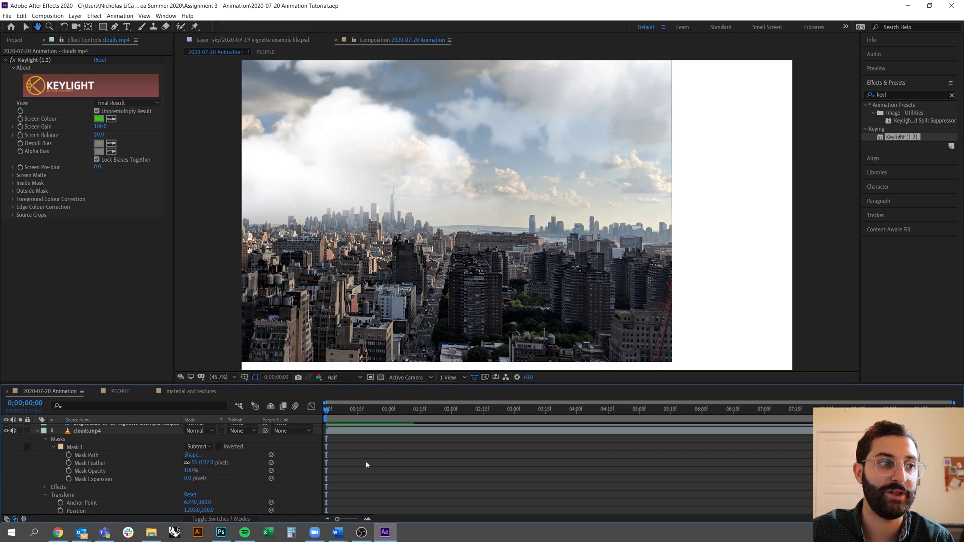
Preview the moving clouds and set the clouds.mp4 layer's opacity to 75%
{"action": "key", "text": "space"}
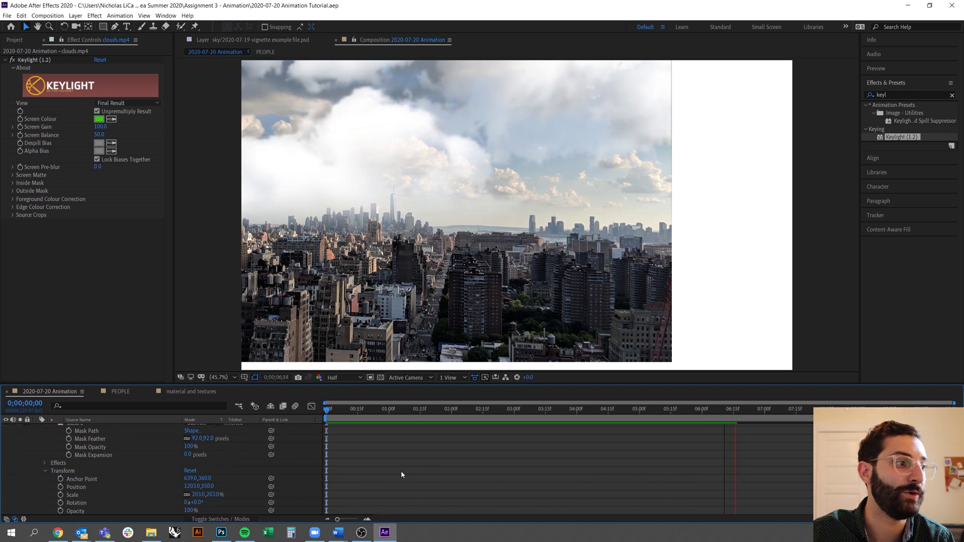
{"action": "scroll", "coordinate": [295, 478], "scroll_direction": "down", "scroll_amount": 3}
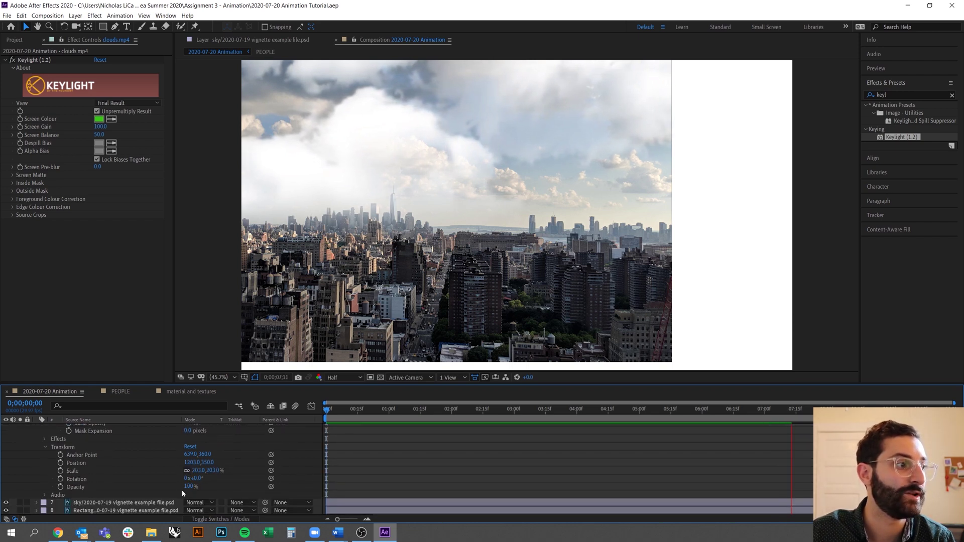
{"action": "left_click", "coordinate": [189, 486]}
{"action": "type", "text": "75"}
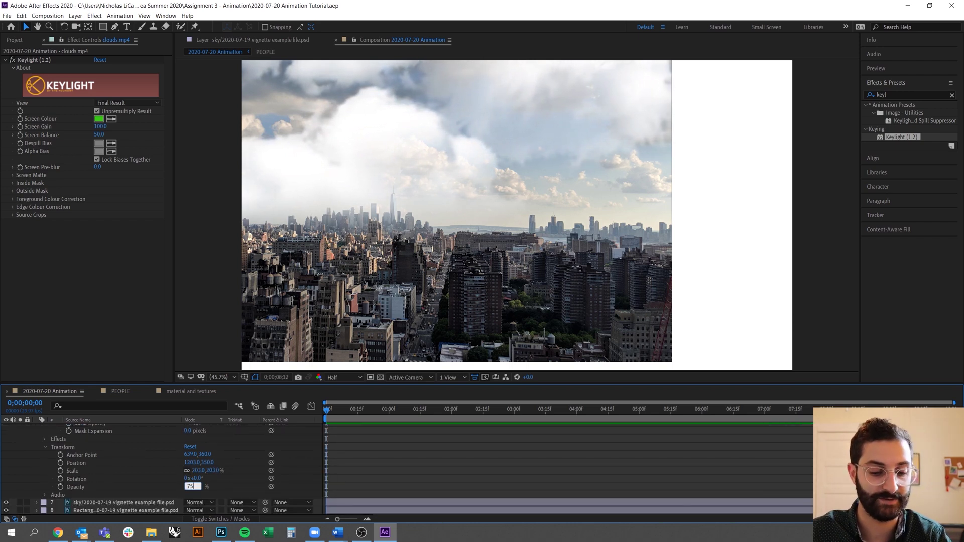
{"action": "key", "text": "Return"}
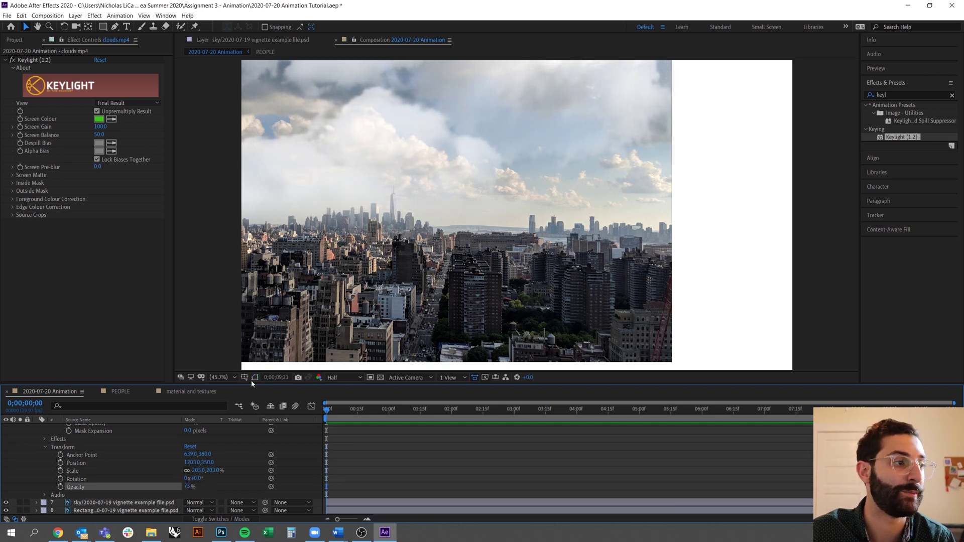
Collapse the clouds.mp4 properties, make the hidden layers from Brightness up to walking.mp4 visible, and preview the whole collage
{"action": "scroll", "coordinate": [76, 462], "scroll_direction": "up", "scroll_amount": 3}
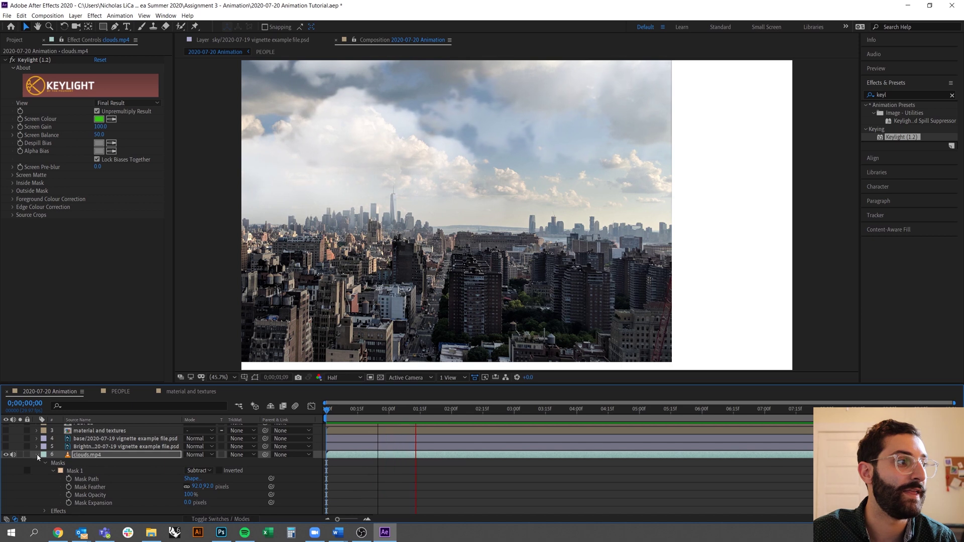
{"action": "left_click", "coordinate": [36, 455]}
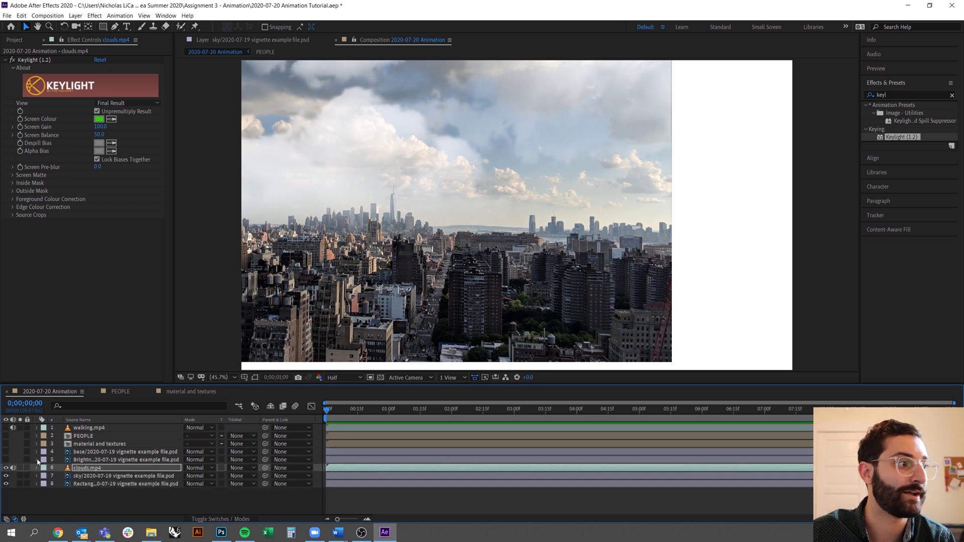
{"action": "left_click", "coordinate": [37, 460]}
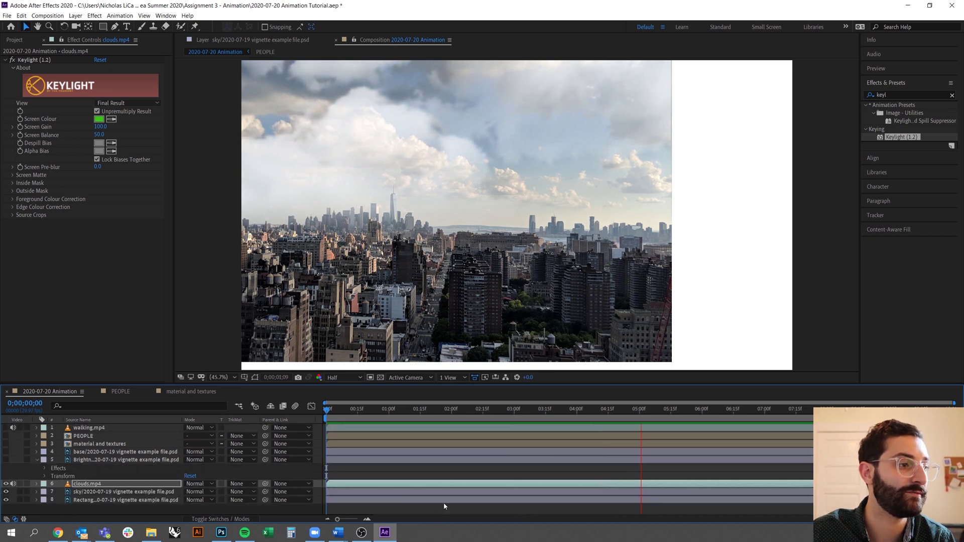
{"action": "key", "text": "space"}
{"action": "left_click", "coordinate": [6, 460]}
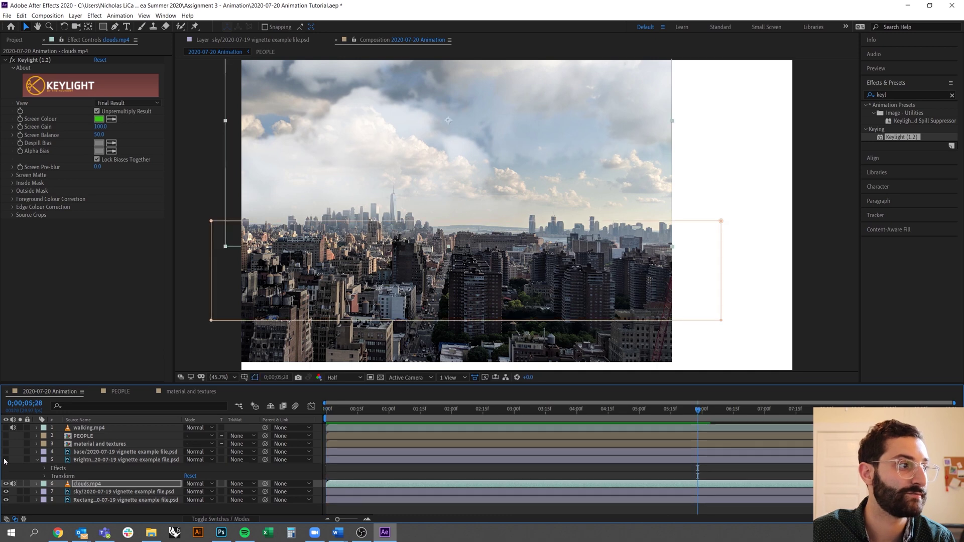
{"action": "left_click_drag", "start_coordinate": [6, 448], "coordinate": [6, 428]}
{"action": "key", "text": "space"}
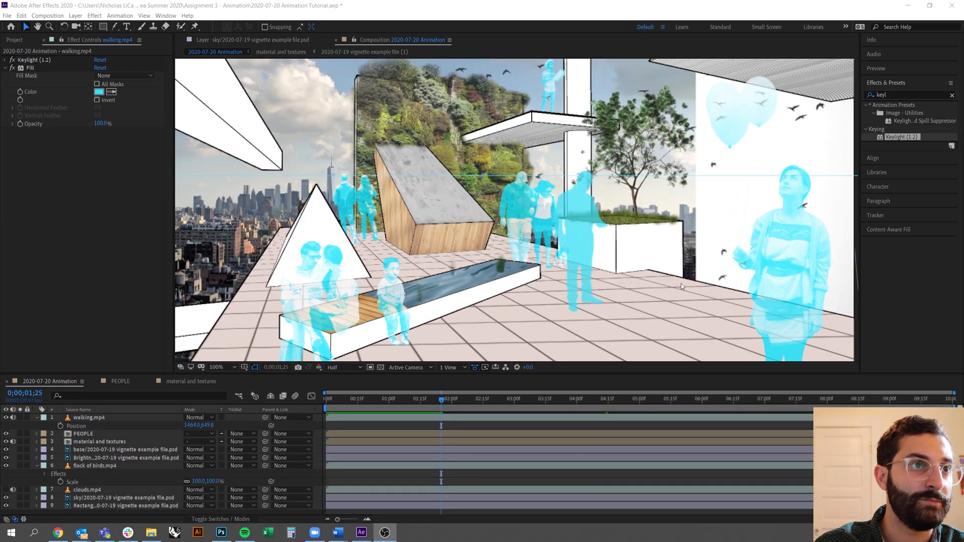
Try flipping the walking.mp4 layer horizontally and moving its figure in front of the white wall, to position 1294, 642.8
{"action": "left_click", "coordinate": [103, 417]}
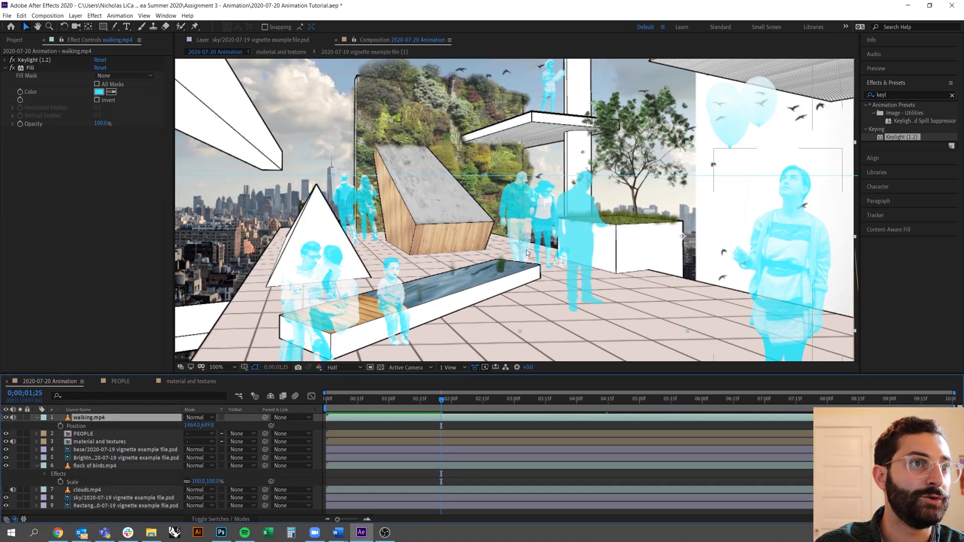
{"action": "right_click", "coordinate": [587, 209]}
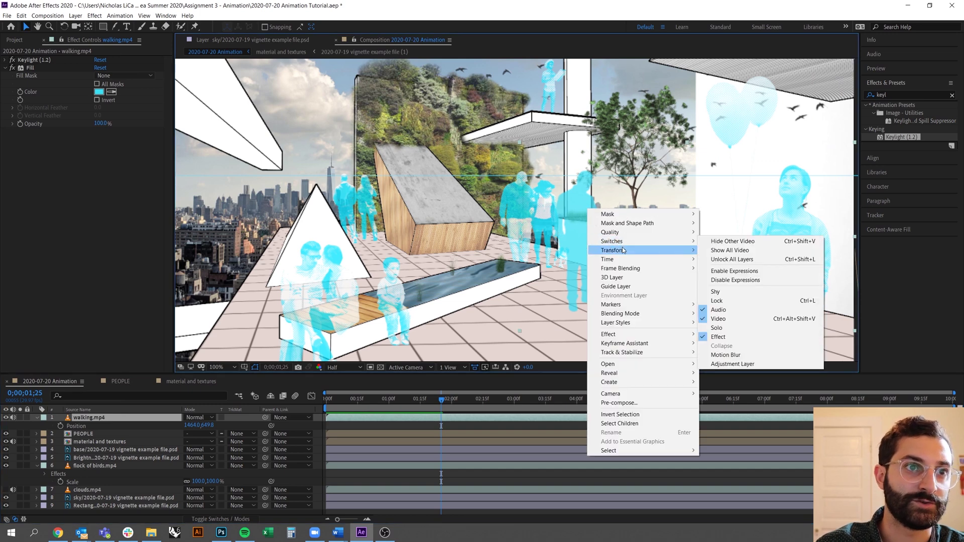
{"action": "mouse_move", "coordinate": [623, 250]}
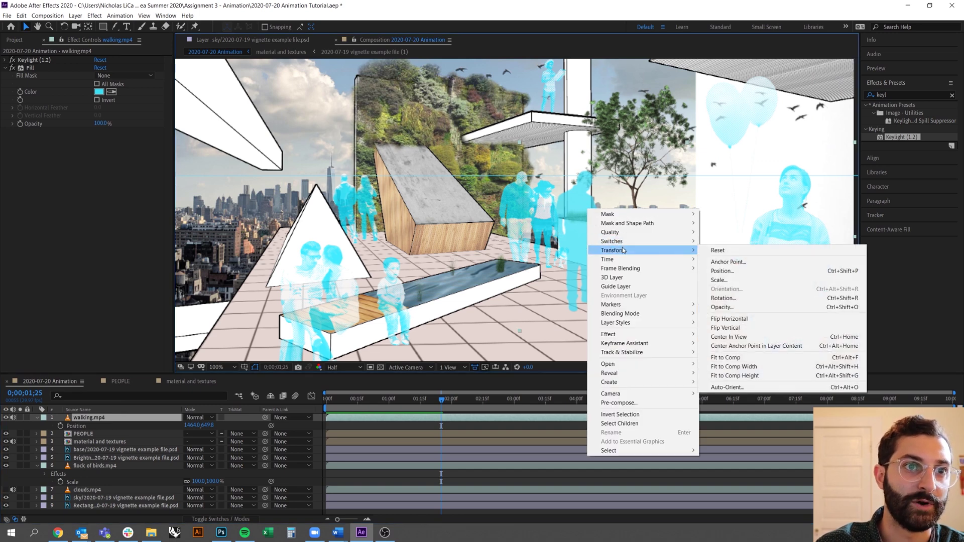
{"action": "left_click", "coordinate": [750, 320]}
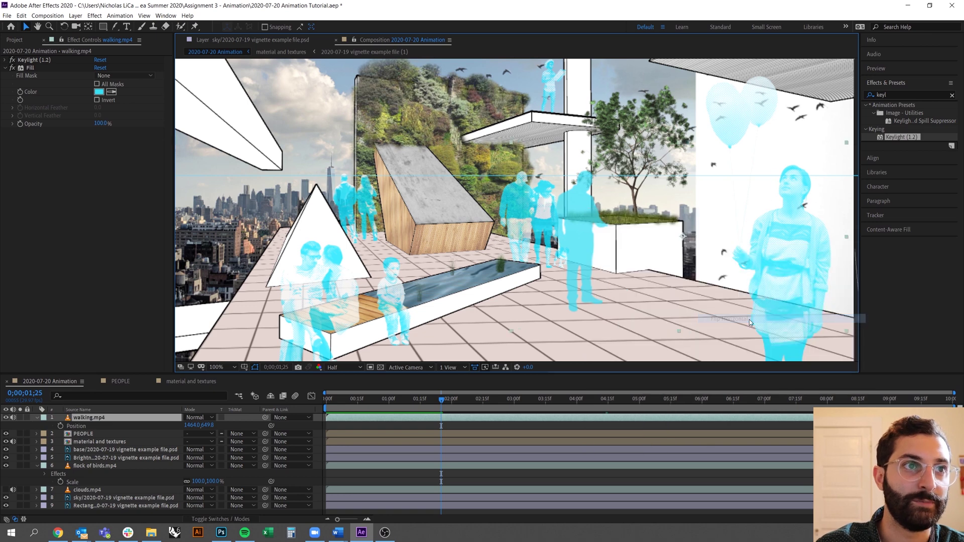
{"action": "left_click_drag", "start_coordinate": [785, 206], "coordinate": [714, 203]}
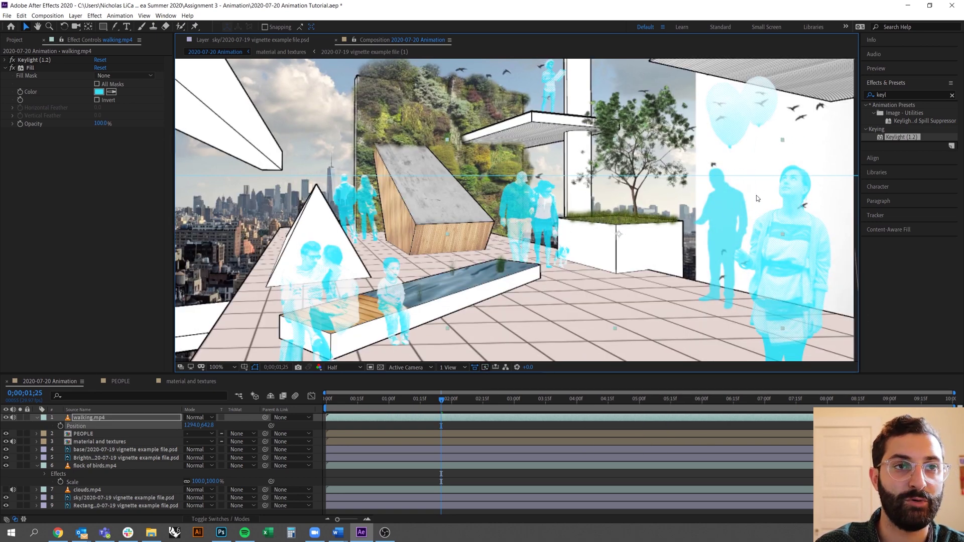
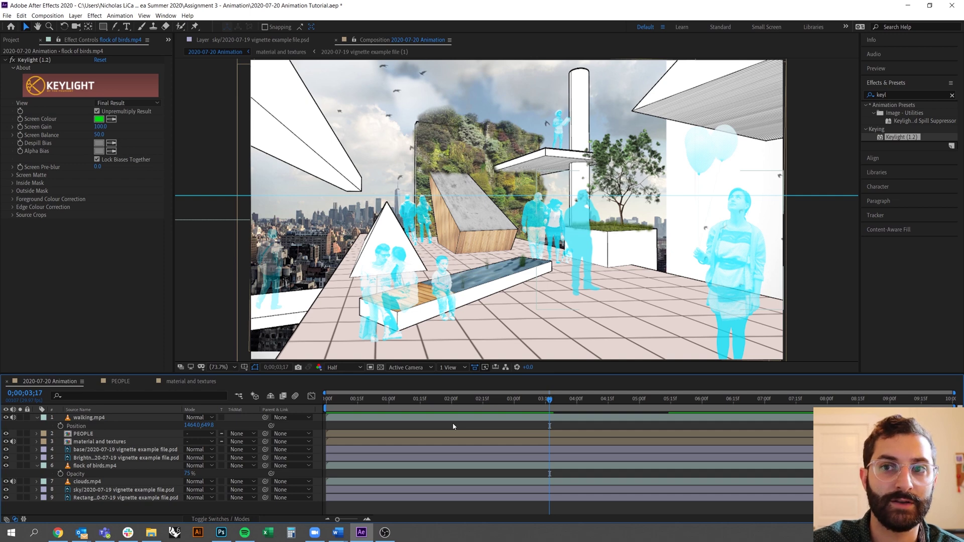
Add an opacity keyframe of 75% to the PEOPLE layer at 0;00;01;00
{"action": "left_click", "coordinate": [120, 434]}
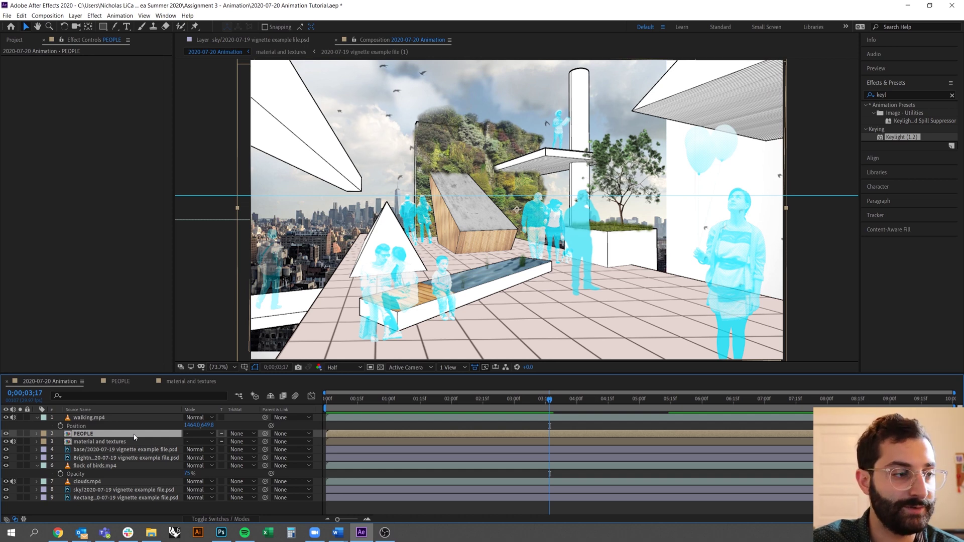
{"action": "key", "text": "t"}
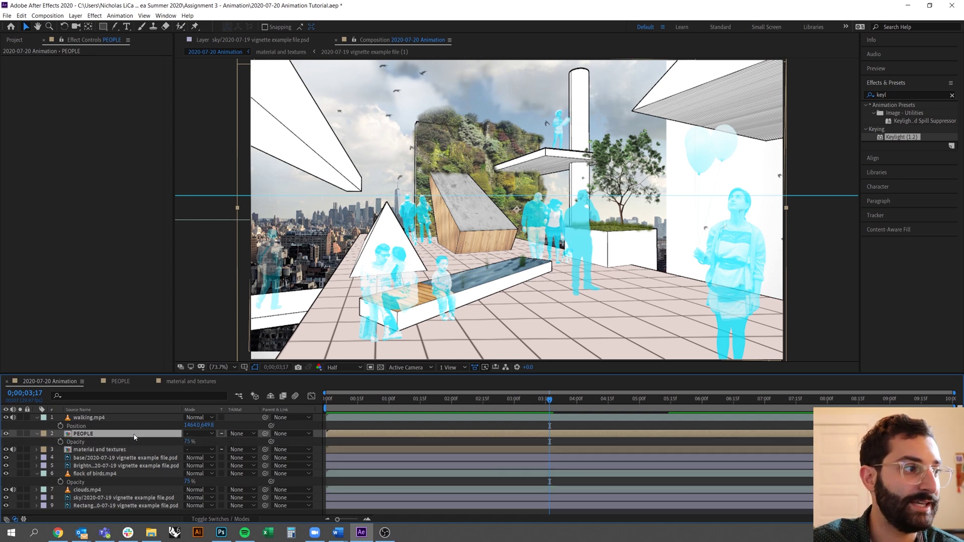
{"action": "left_click", "coordinate": [37, 434]}
{"action": "left_click", "coordinate": [44, 442]}
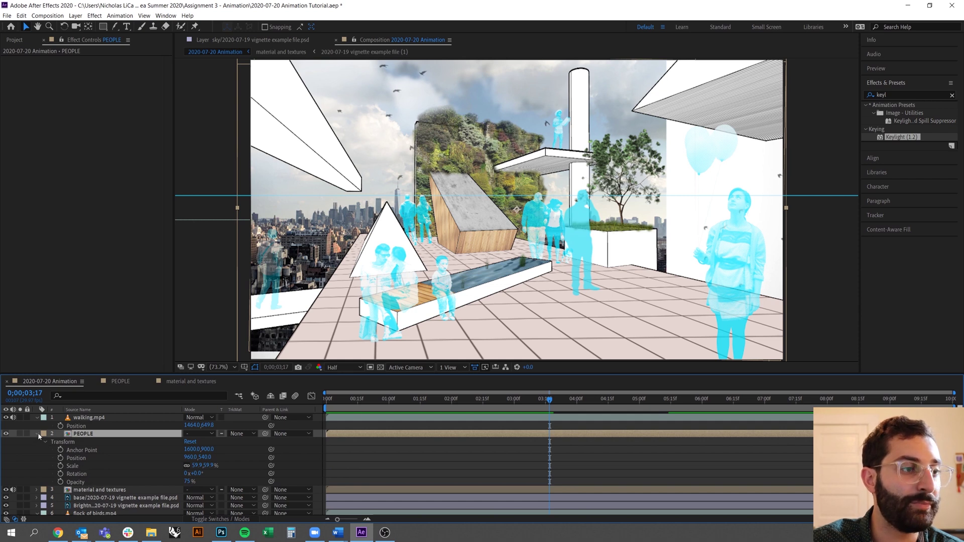
{"action": "key", "text": "t"}
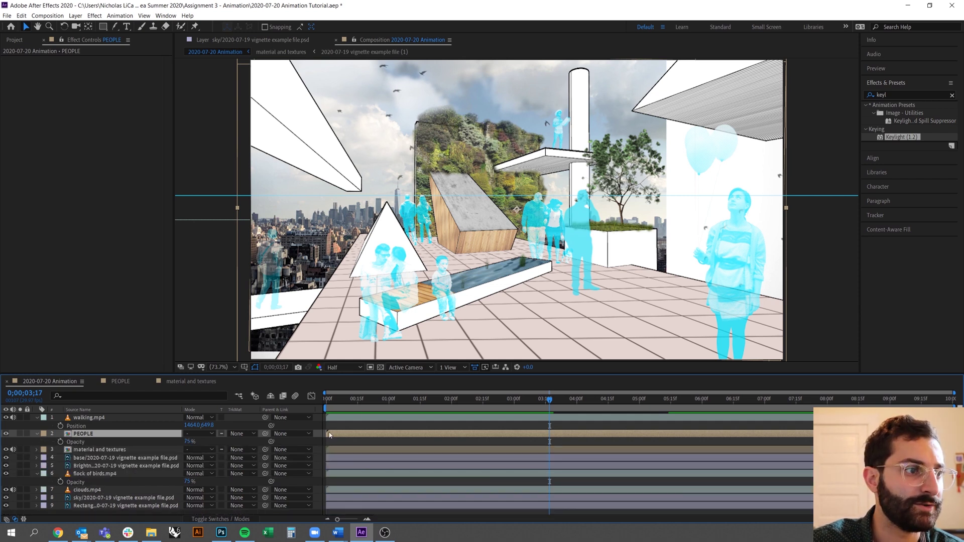
{"action": "left_click_drag", "start_coordinate": [369, 403], "coordinate": [391, 403]}
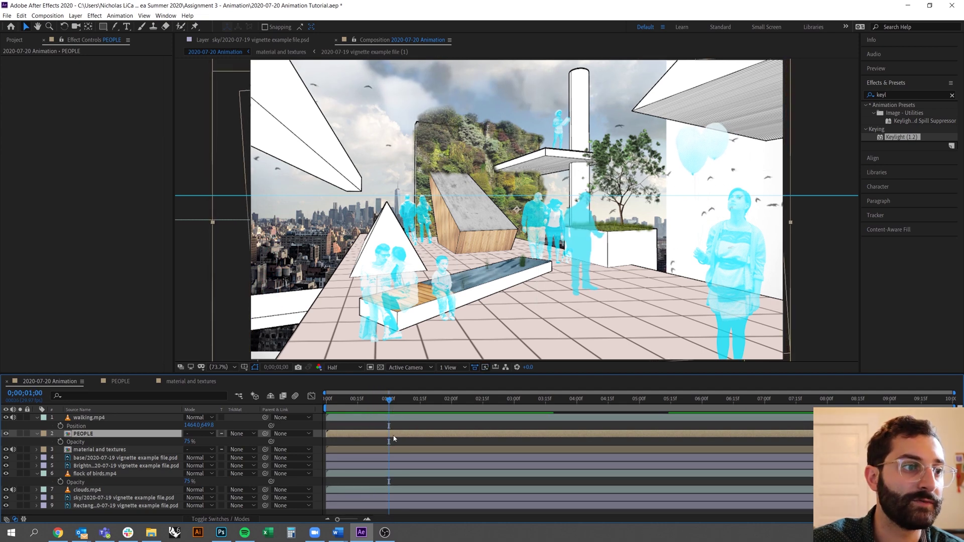
{"action": "left_click", "coordinate": [60, 442]}
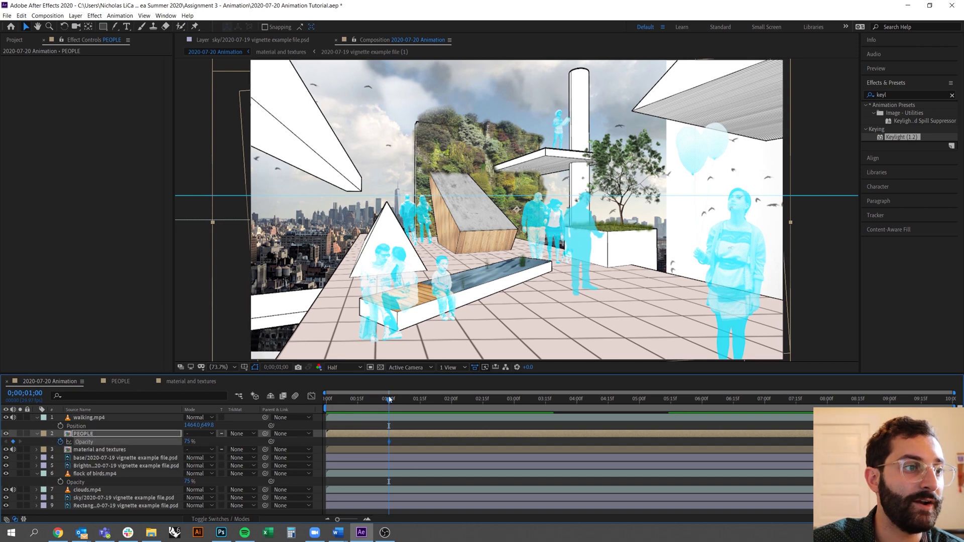
Set the PEOPLE layer's opacity to 0% at 0;00;00;00 and preview the fade-in
{"action": "left_click_drag", "start_coordinate": [389, 399], "coordinate": [312, 397]}
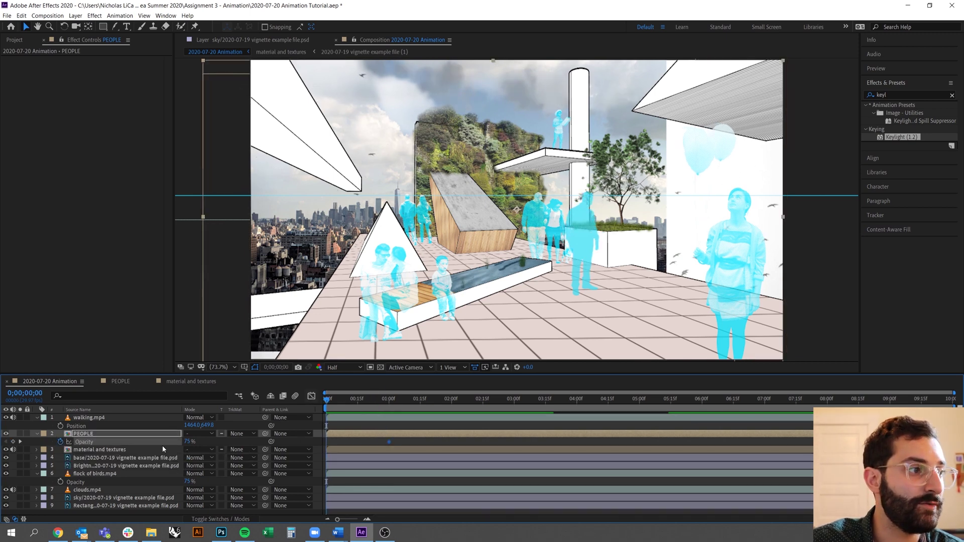
{"action": "left_click_drag", "start_coordinate": [187, 442], "coordinate": [48, 438]}
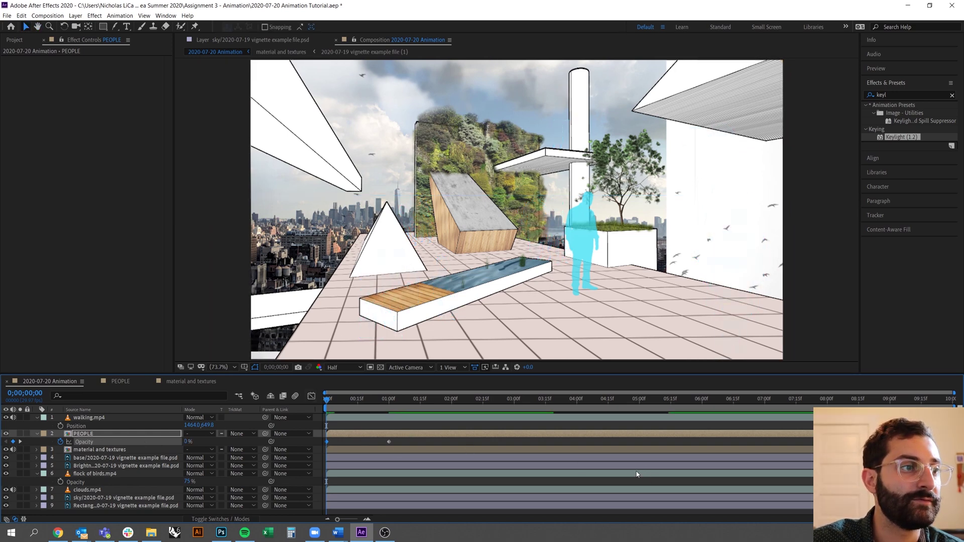
{"action": "key", "text": "space"}
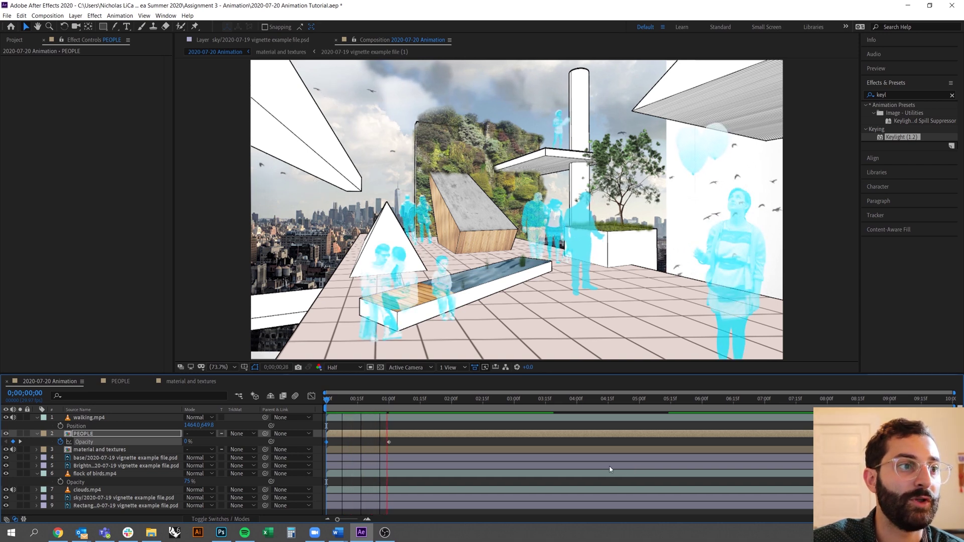
{"action": "key", "text": "space"}
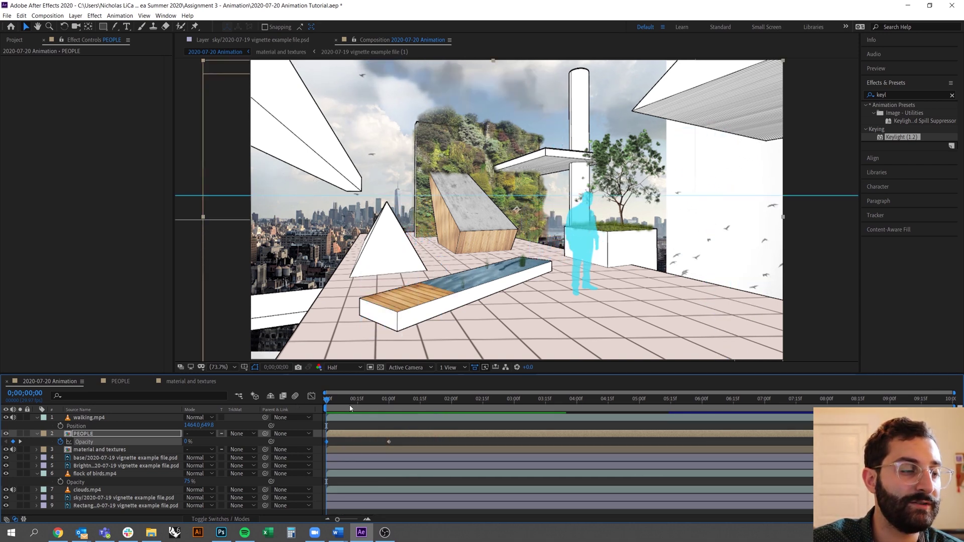
{"action": "key", "text": "space"}
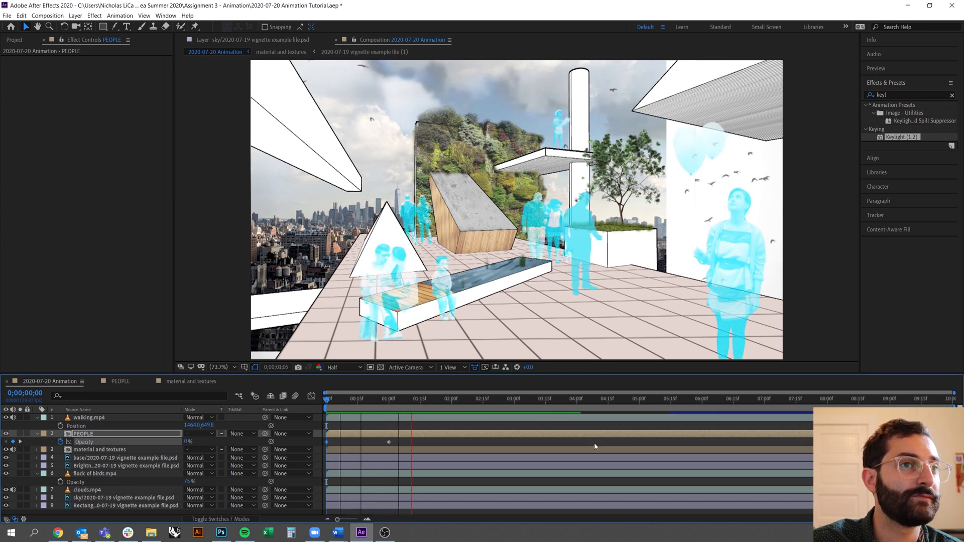
{"action": "key", "text": "space"}
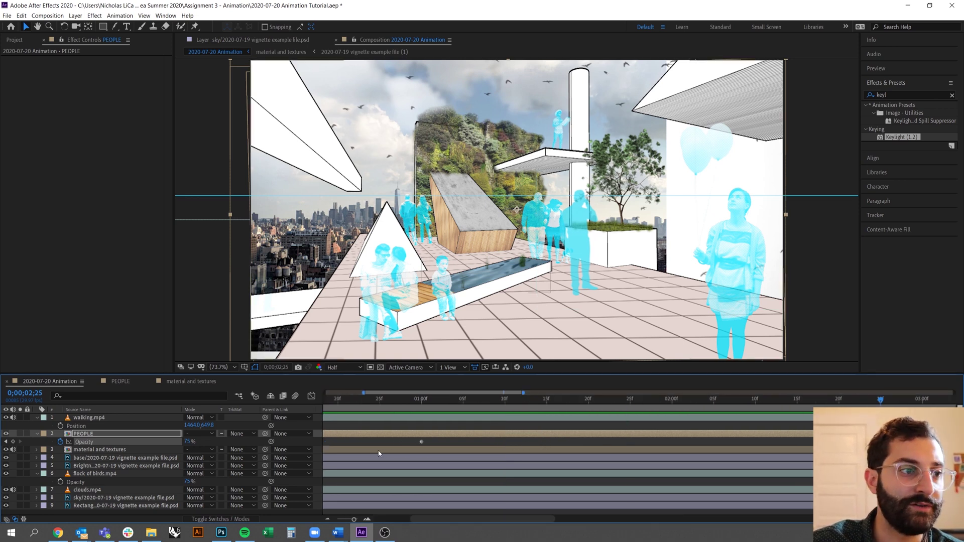
Move the PEOPLE layer's 75% opacity keyframe to 0;00;00;20 so the fade-in is shorter
{"action": "scroll", "coordinate": [378, 450], "scroll_direction": "up", "scroll_amount": 5}
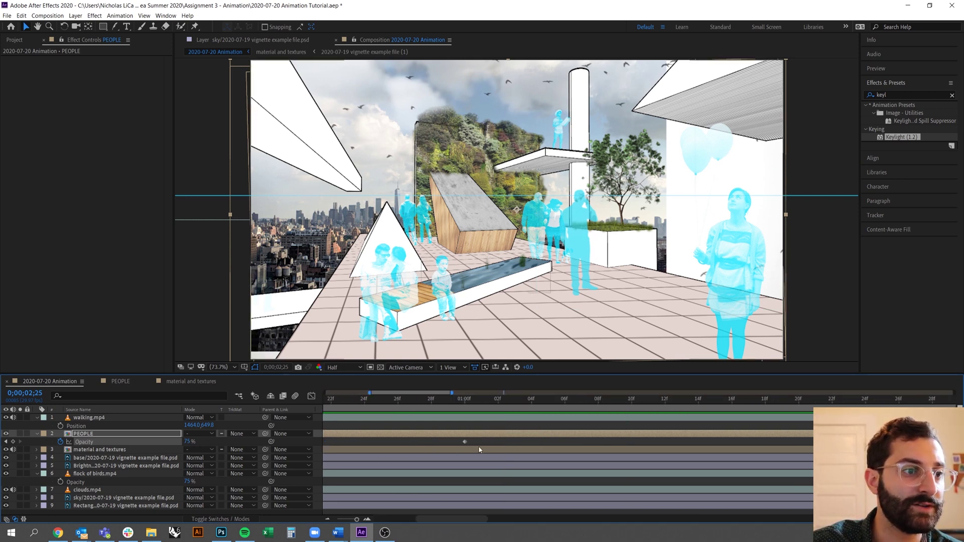
{"action": "left_click", "coordinate": [479, 450]}
{"action": "left_click_drag", "start_coordinate": [472, 517], "coordinate": [449, 518]}
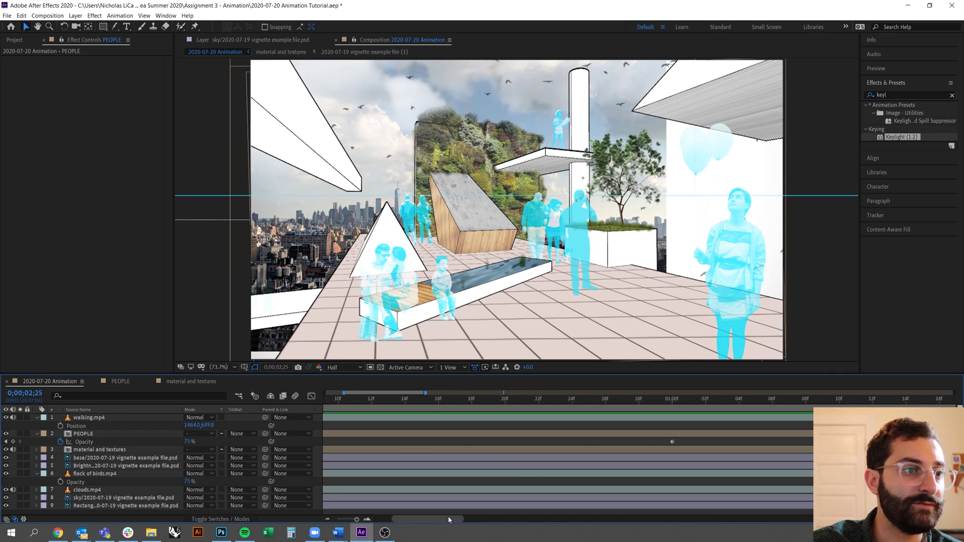
{"action": "scroll", "coordinate": [448, 517], "scroll_direction": "down", "scroll_amount": 2}
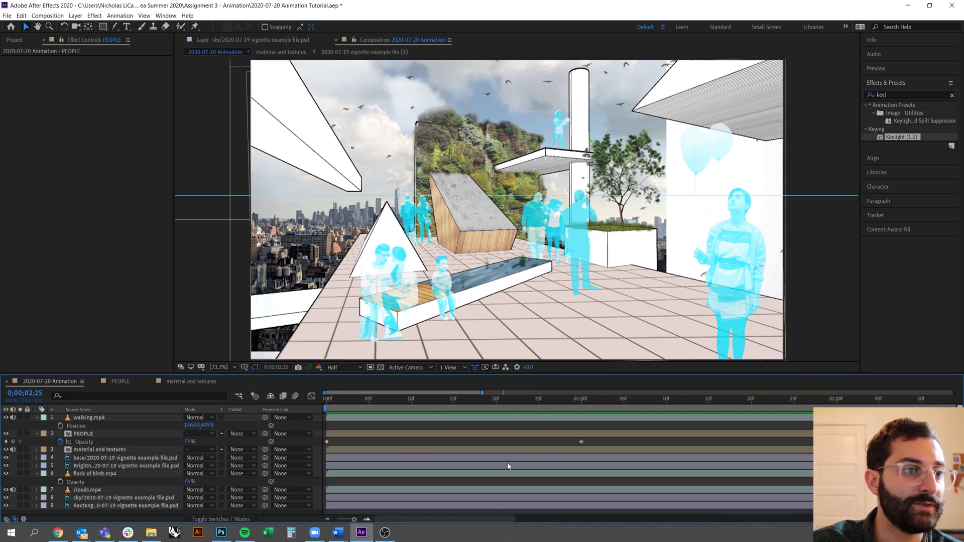
{"action": "left_click", "coordinate": [499, 403]}
{"action": "left_click_drag", "start_coordinate": [581, 442], "coordinate": [493, 446]}
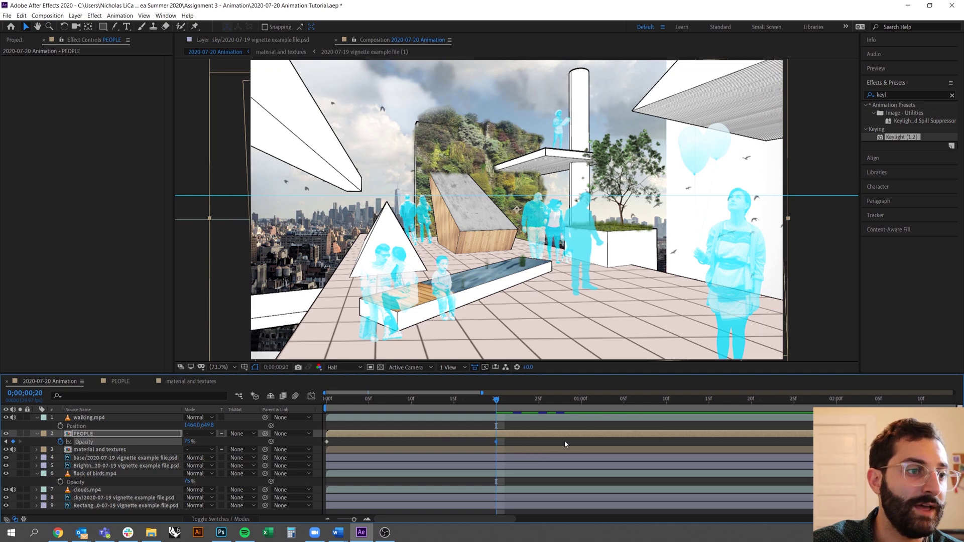
Show the walking.mp4 layer's opacity and copy both opacity keyframes of the PEOPLE layer for it
{"action": "key", "text": "minus"}
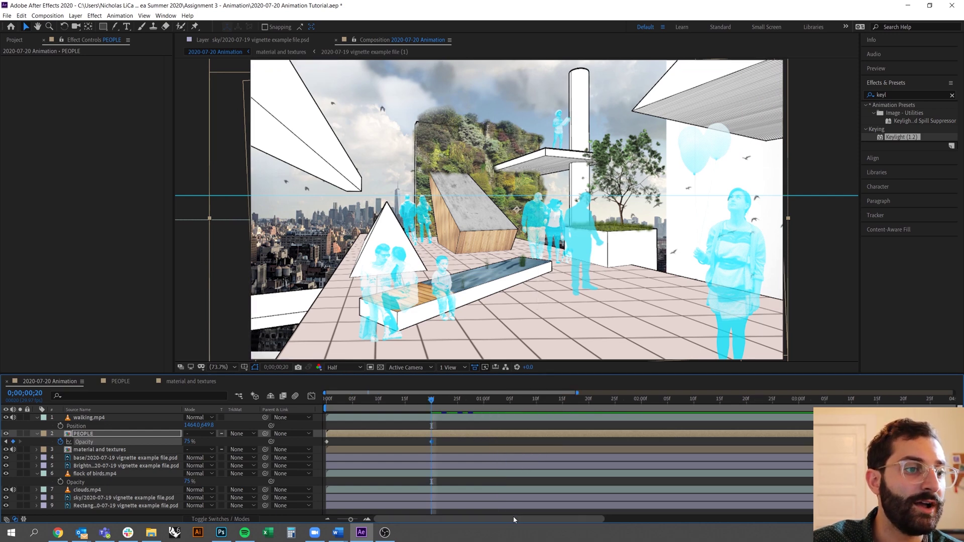
{"action": "left_click", "coordinate": [296, 418]}
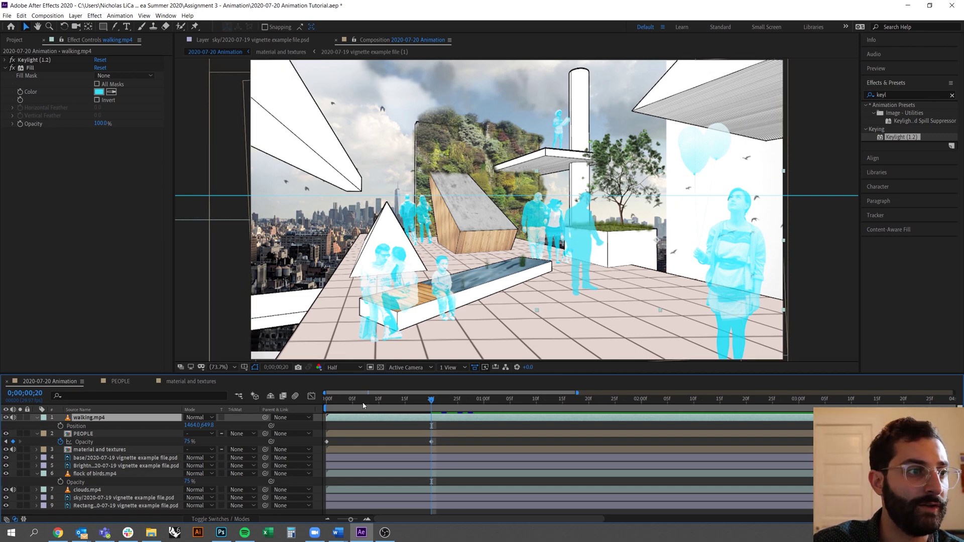
{"action": "left_click_drag", "start_coordinate": [364, 406], "coordinate": [298, 399]}
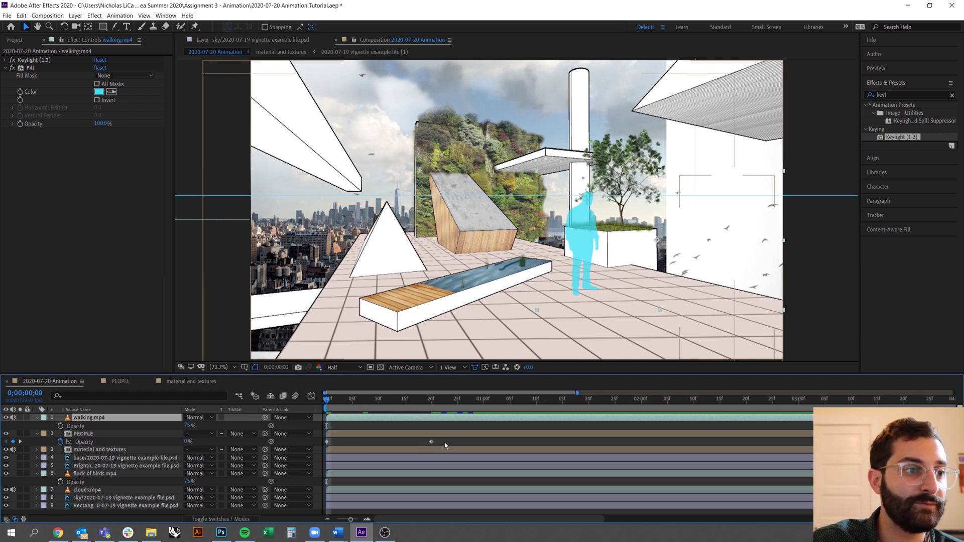
{"action": "left_click_drag", "start_coordinate": [444, 440], "coordinate": [426, 441]}
{"action": "left_click_drag", "start_coordinate": [360, 438], "coordinate": [323, 445]}
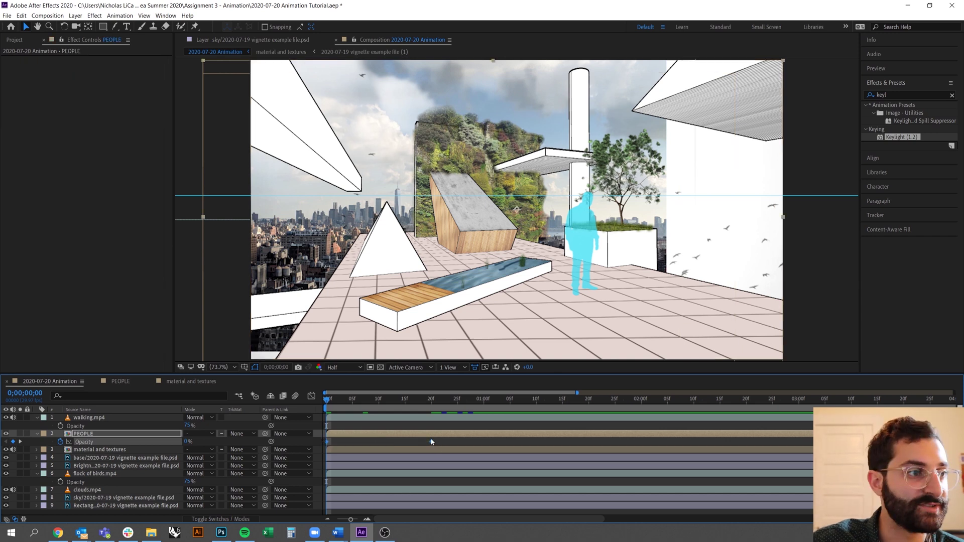
{"action": "left_click", "coordinate": [387, 419]}
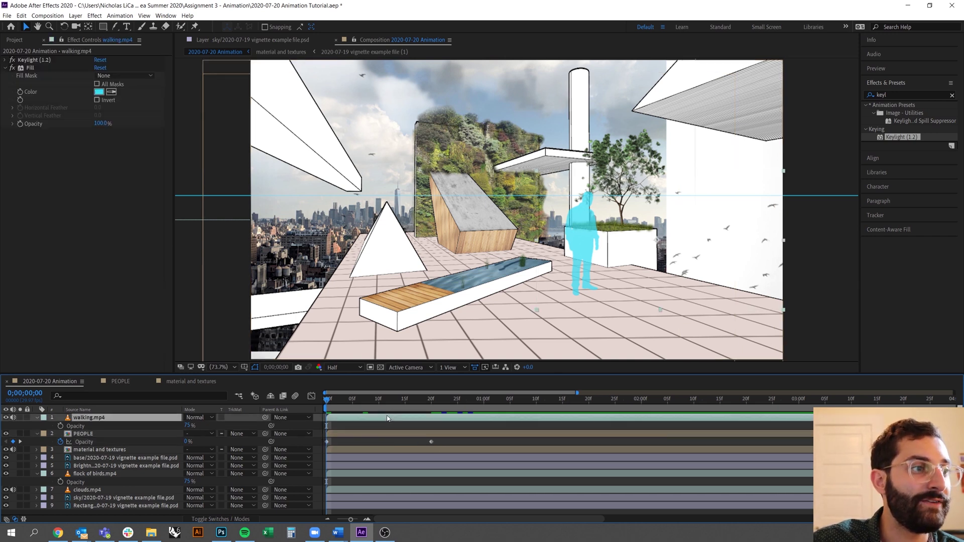
Try pasting the copied opacity keyframes onto the walking.mp4 layer at 0;00;00;25
{"action": "left_click_drag", "start_coordinate": [361, 409], "coordinate": [458, 410]}
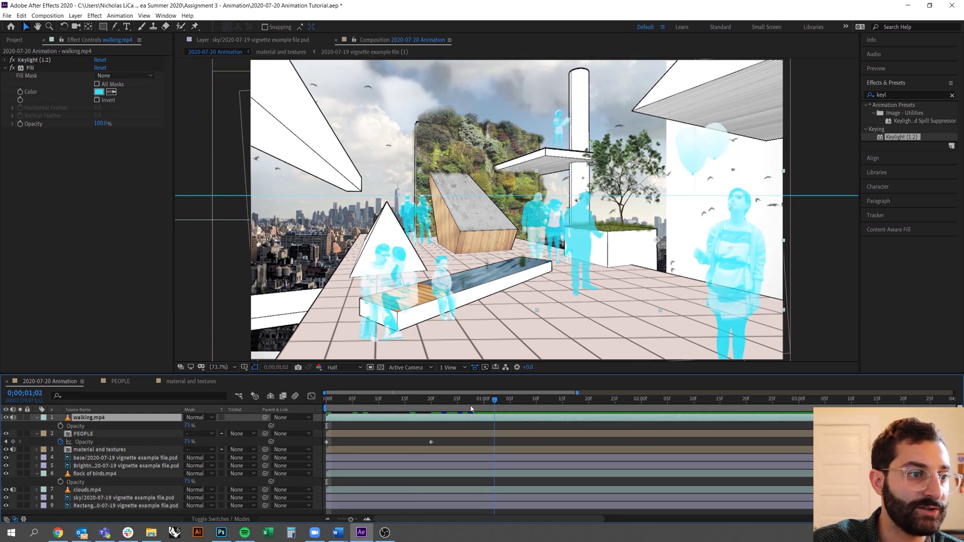
{"action": "key", "text": "ctrl+v"}
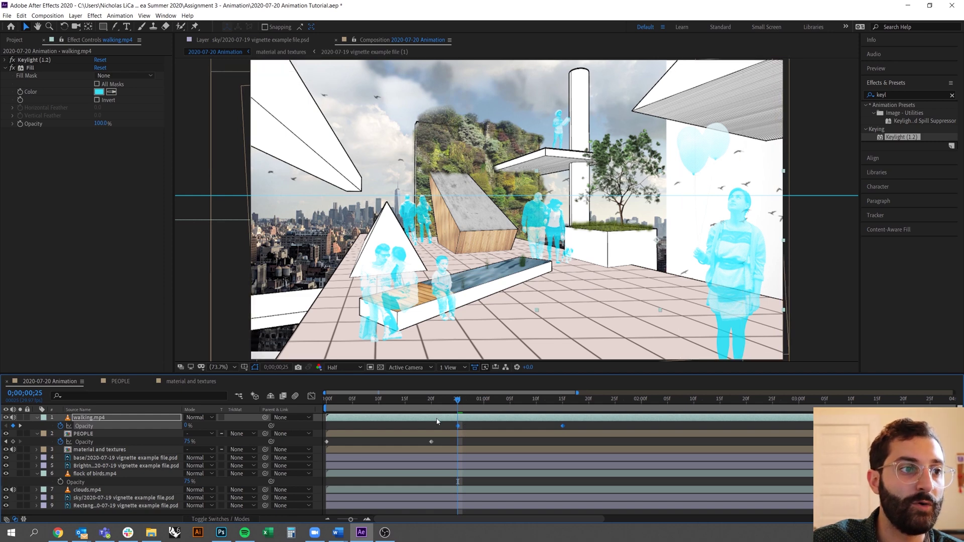
{"action": "key", "text": "ctrl+z"}
Paste the copied opacity keyframes onto the walking.mp4 layer at 0;00;00;00 and preview the fade-in
{"action": "left_click_drag", "start_coordinate": [331, 405], "coordinate": [322, 403]}
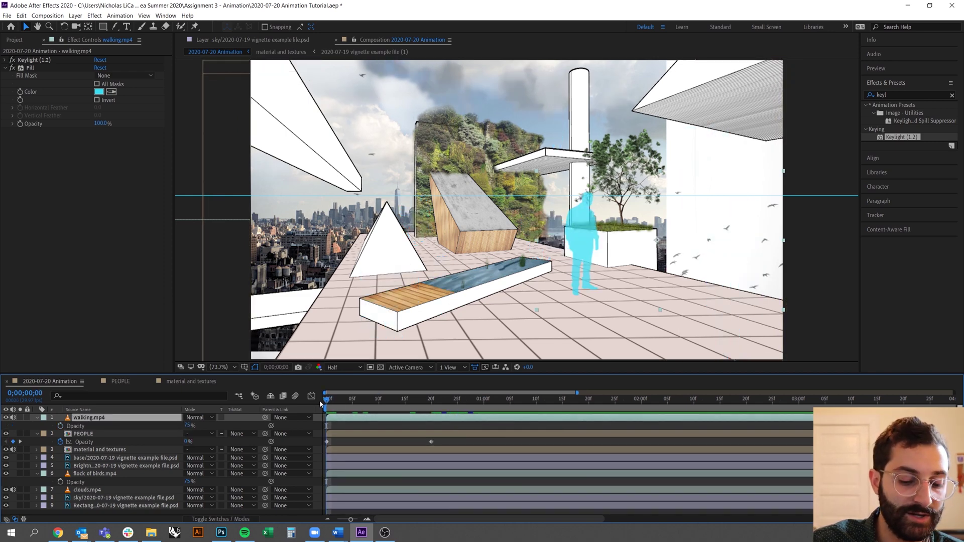
{"action": "key", "text": "ctrl+v"}
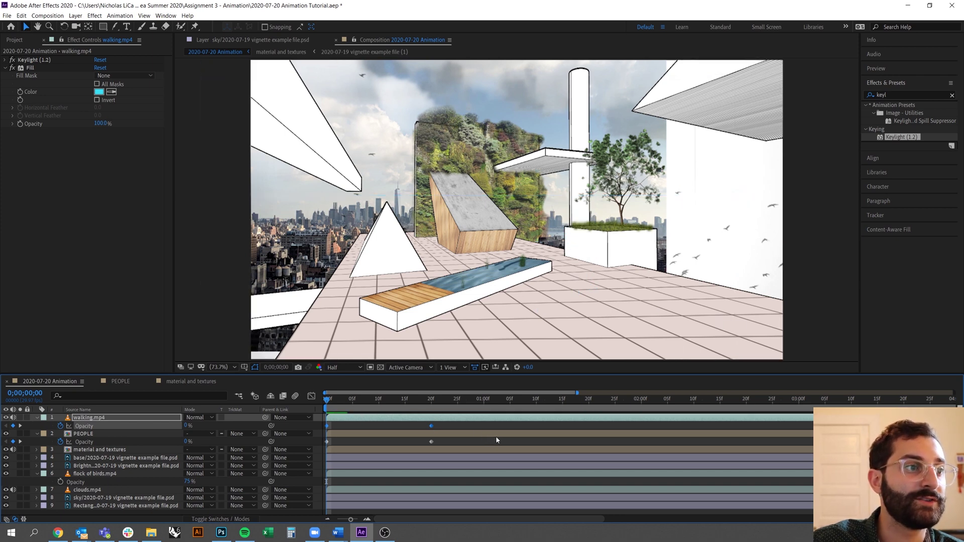
{"action": "key", "text": "space"}
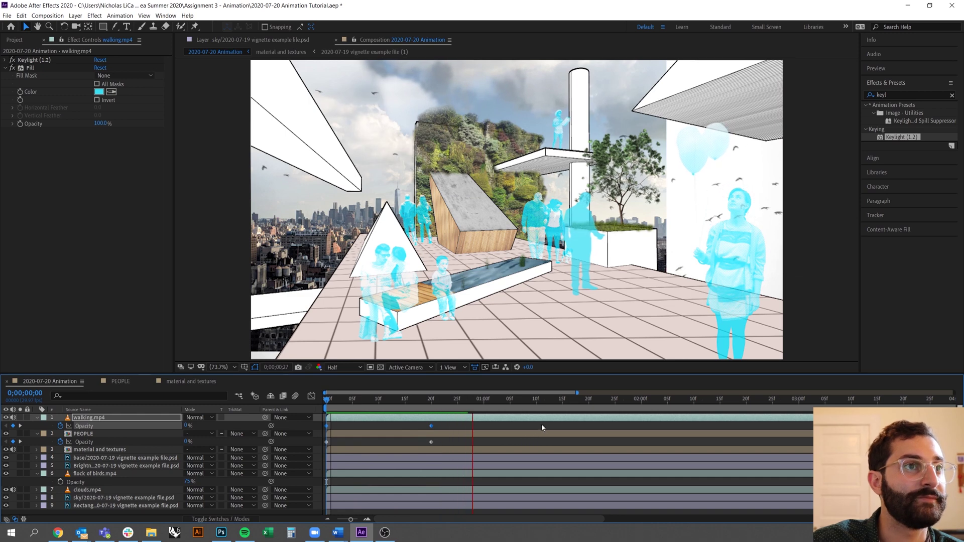
{"action": "key", "text": "space"}
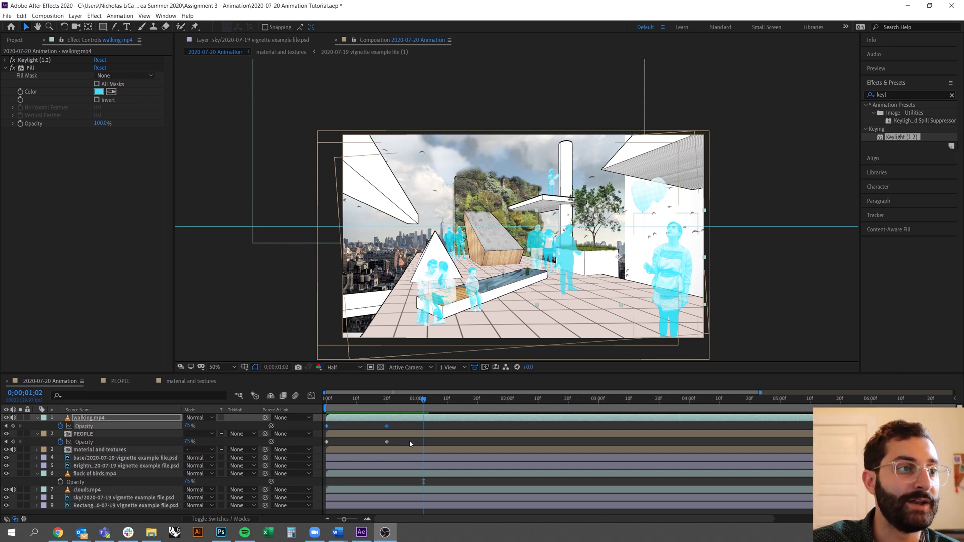
Copy the PEOPLE layer's two opacity keyframes and paste them onto the material and textures layer at 0;00;00;20
{"action": "left_click_drag", "start_coordinate": [413, 444], "coordinate": [325, 444]}
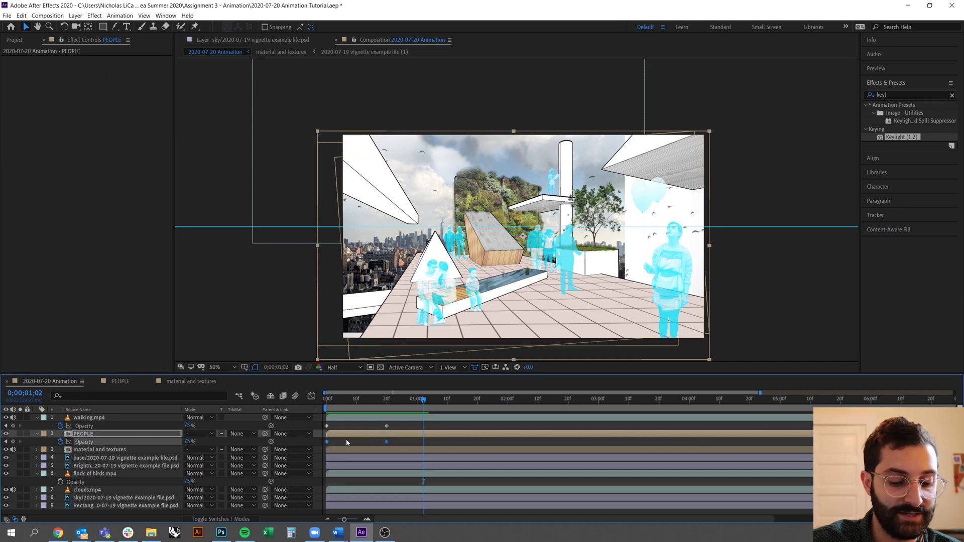
{"action": "left_click", "coordinate": [119, 450]}
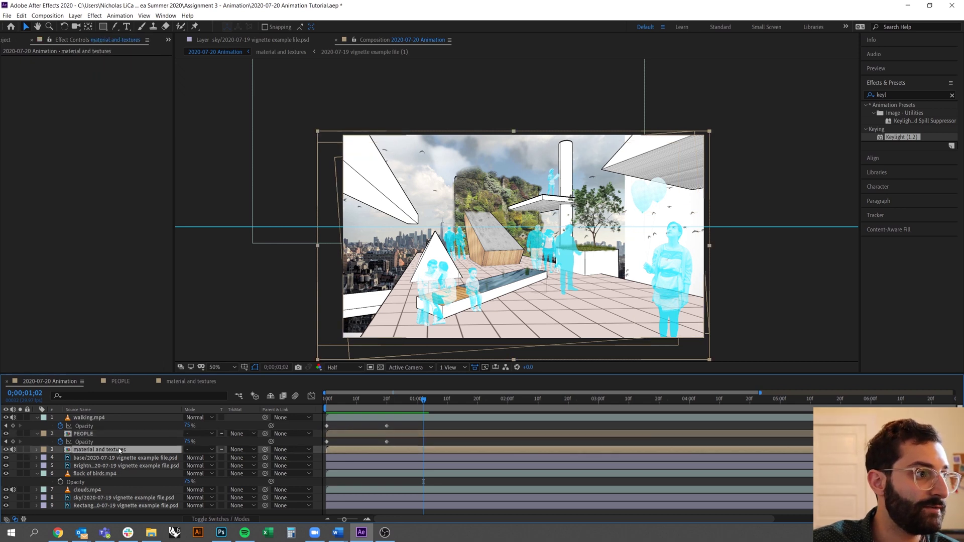
{"action": "key", "text": "t"}
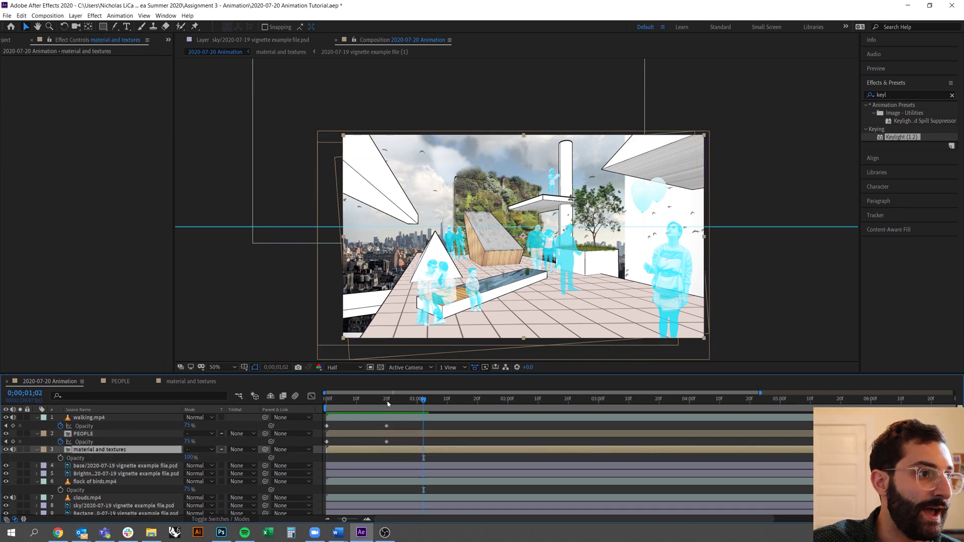
{"action": "key", "text": "j"}
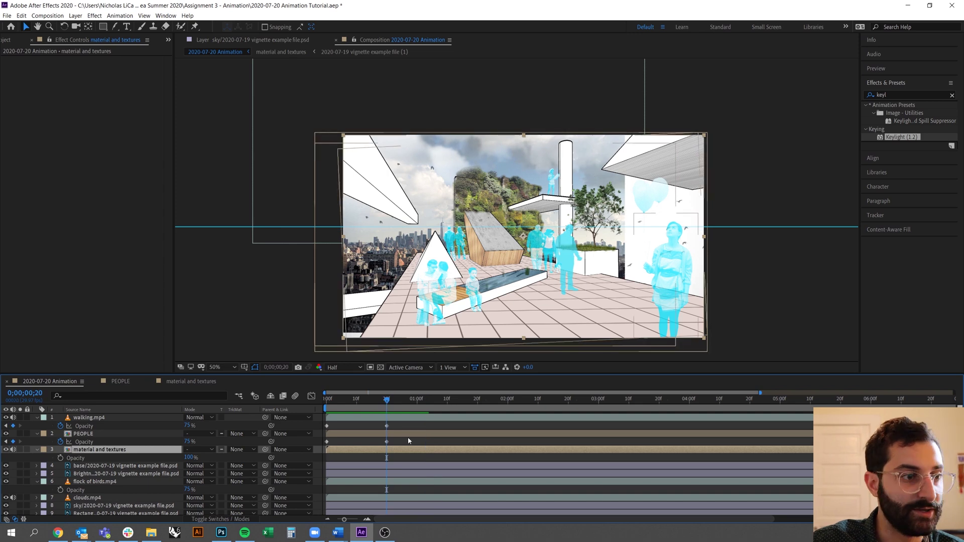
{"action": "key", "text": "ctrl+v"}
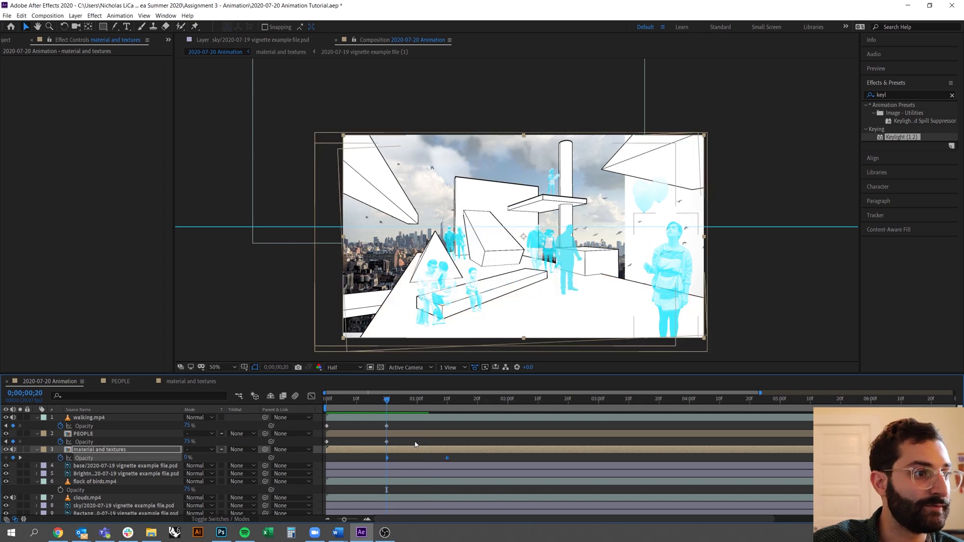
Paste the copied opacity keyframes onto the sky layer, starting at the last material and textures keyframe, 0;00;01;10
{"action": "left_click_drag", "start_coordinate": [327, 400], "coordinate": [450, 408]}
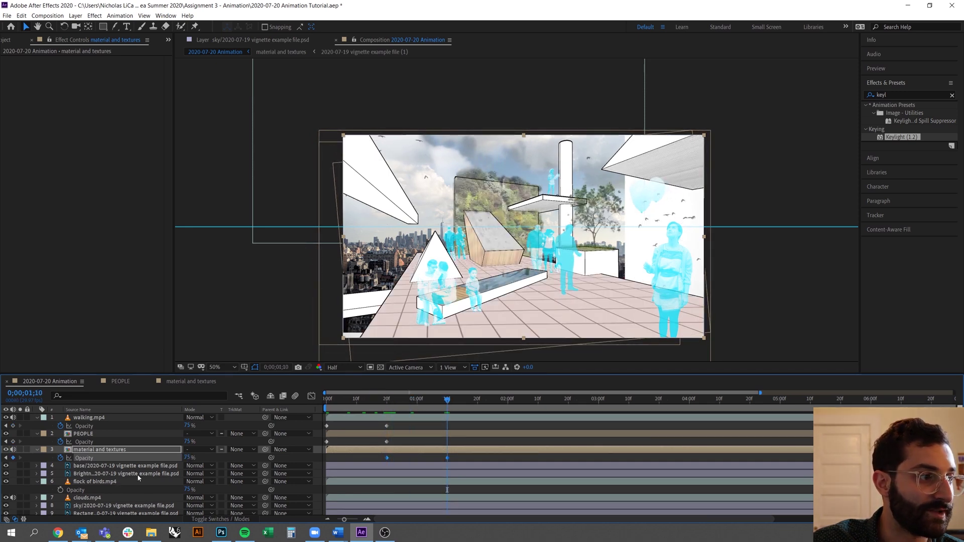
{"action": "left_click", "coordinate": [401, 504]}
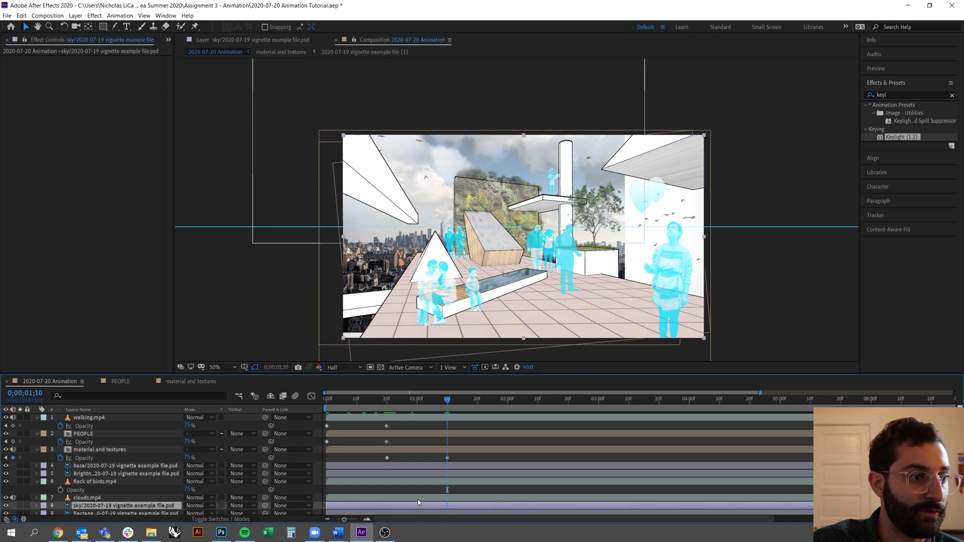
{"action": "key", "text": "t"}
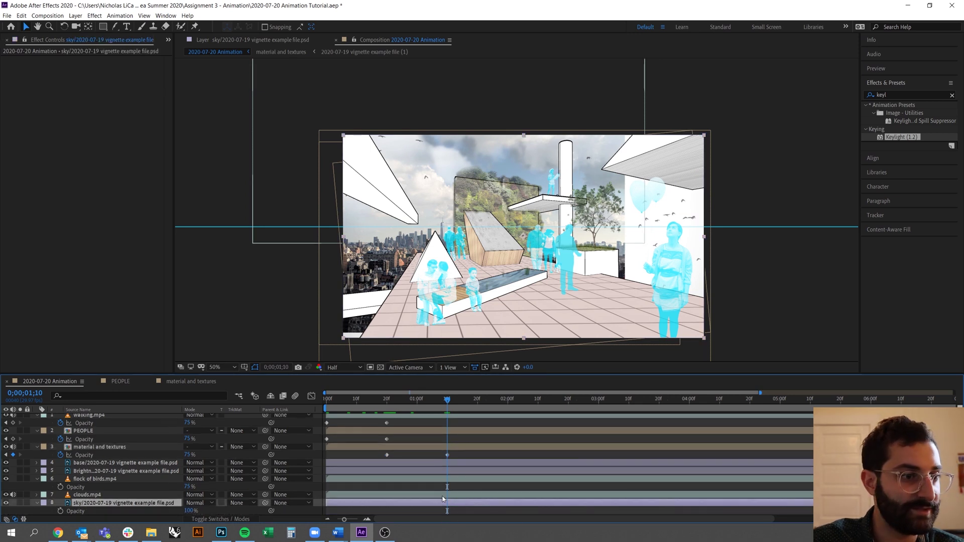
{"action": "scroll", "coordinate": [452, 497], "scroll_direction": "down", "scroll_amount": 1}
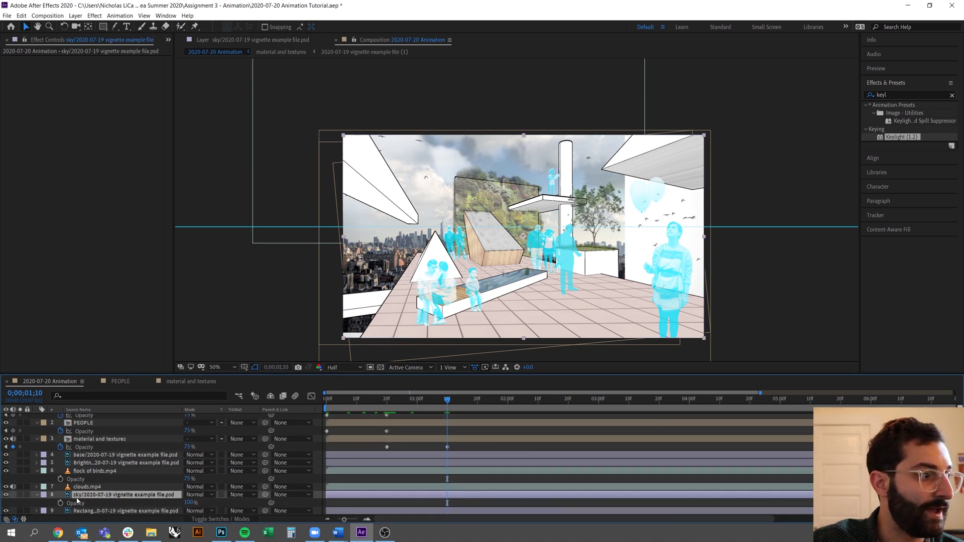
{"action": "key", "text": "Return"}
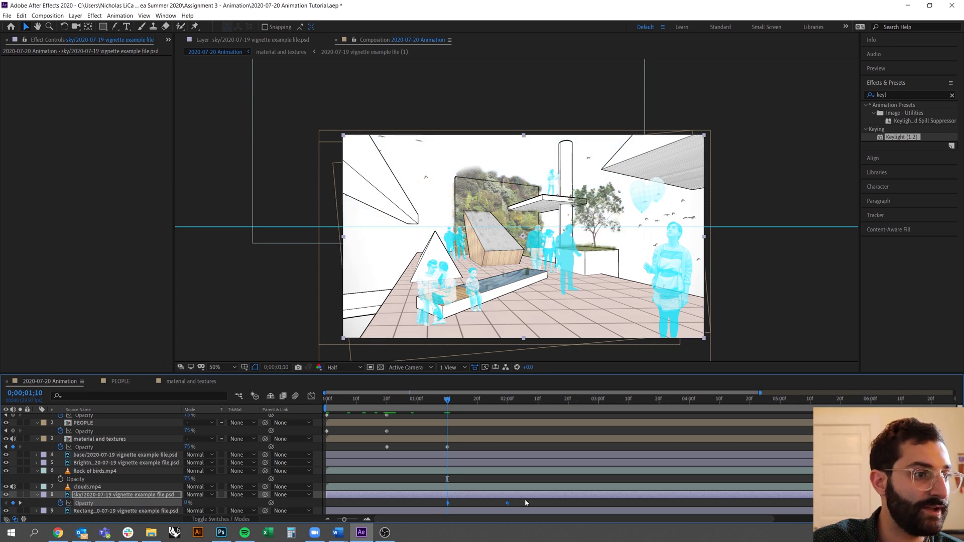
Paste the same opacity keyframes onto the clouds.mp4 and flock of birds.mp4 layers at 0;00;01;10 and preview the sequence from the start
{"action": "left_click", "coordinate": [90, 488]}
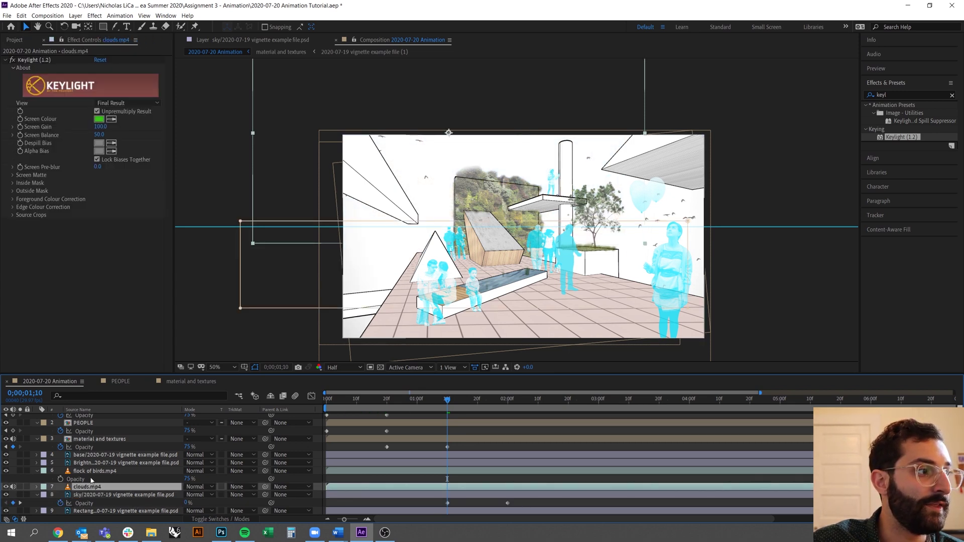
{"action": "left_click", "coordinate": [125, 471], "text": "ctrl"}
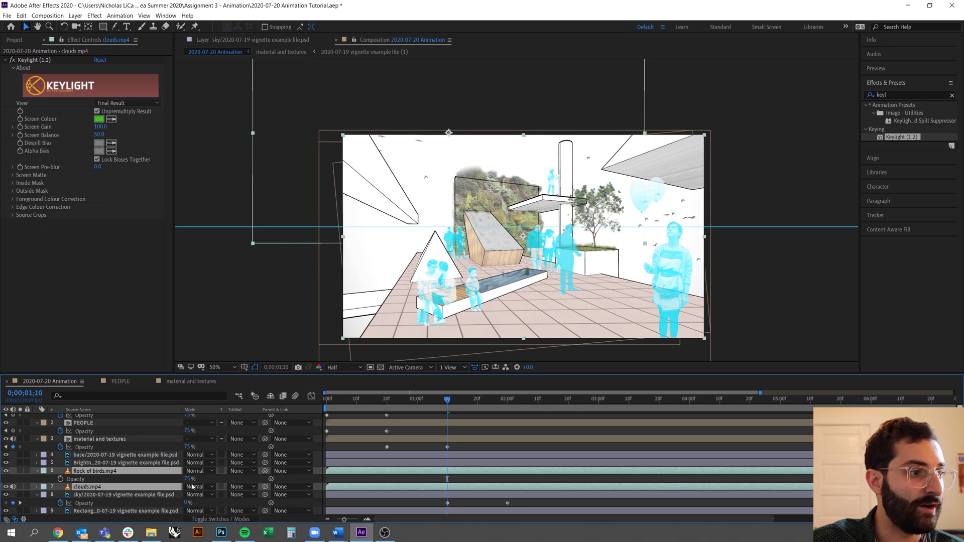
{"action": "key", "text": "t"}
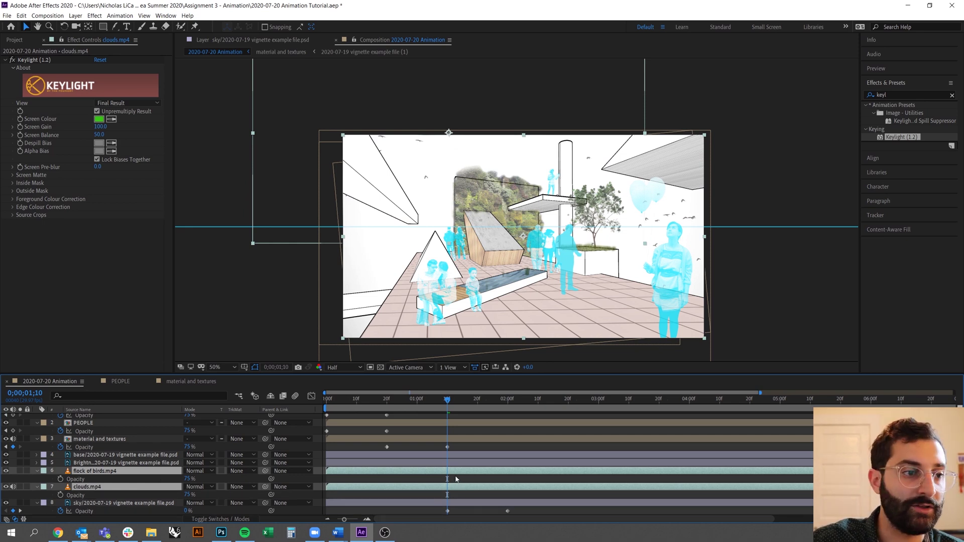
{"action": "key", "text": "ctrl+v"}
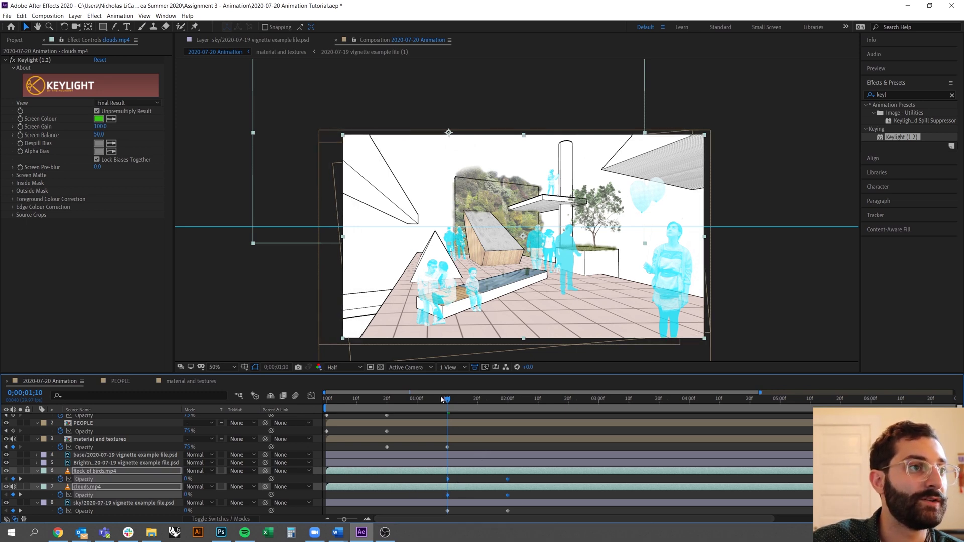
{"action": "left_click_drag", "start_coordinate": [442, 399], "coordinate": [299, 400]}
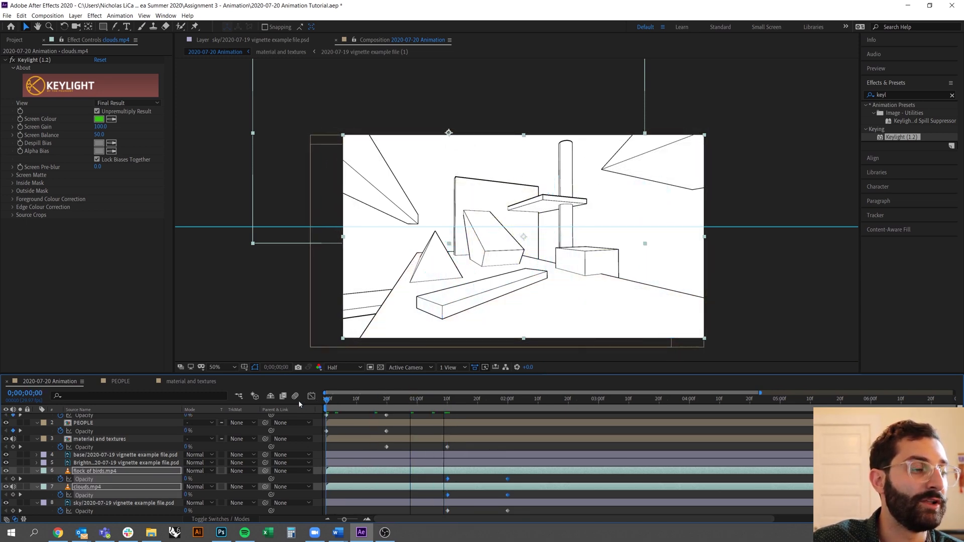
{"action": "key", "text": "space"}
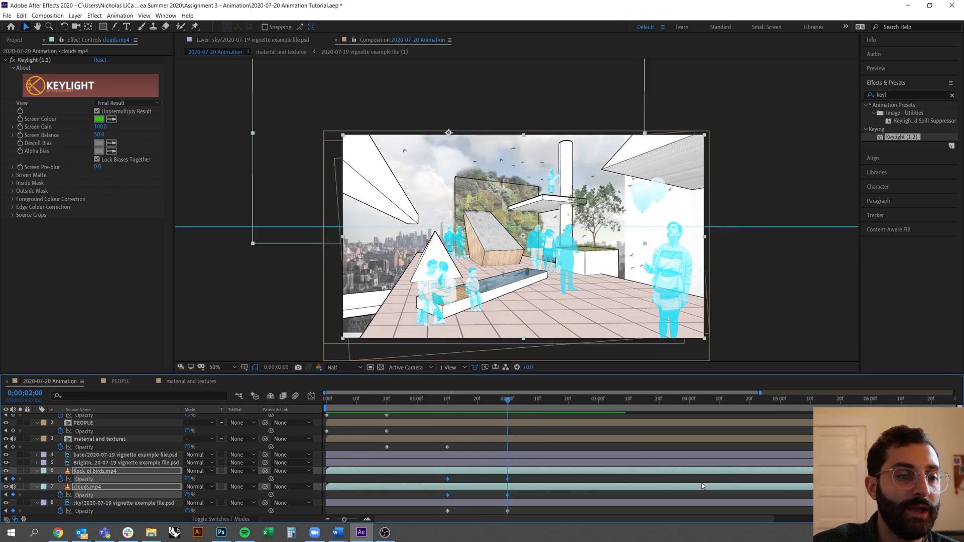
Set the sky layer's opacity keyframe at 0;00;02;00 to 100%
{"action": "left_click", "coordinate": [550, 496]}
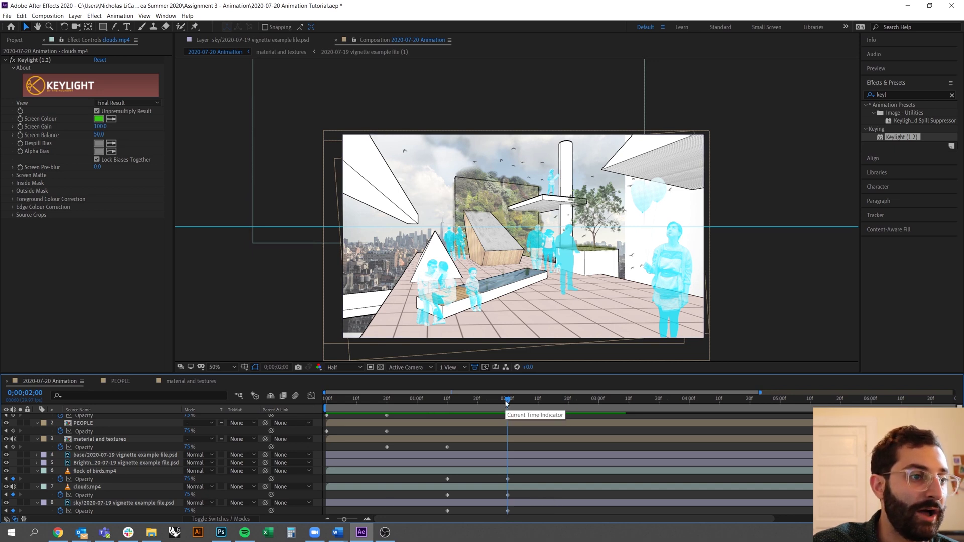
{"action": "scroll", "coordinate": [486, 509], "scroll_direction": "up", "scroll_amount": 2}
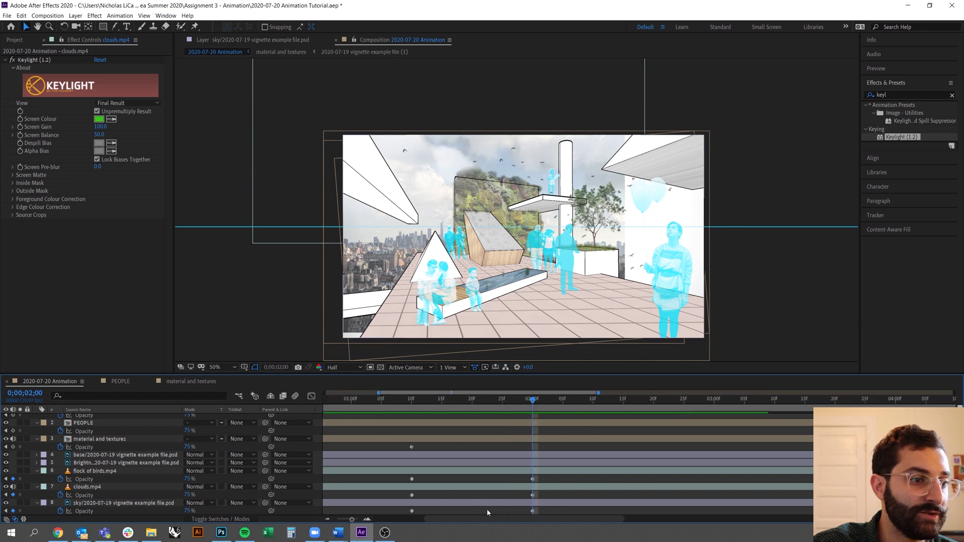
{"action": "scroll", "coordinate": [518, 494], "scroll_direction": "down", "scroll_amount": 1}
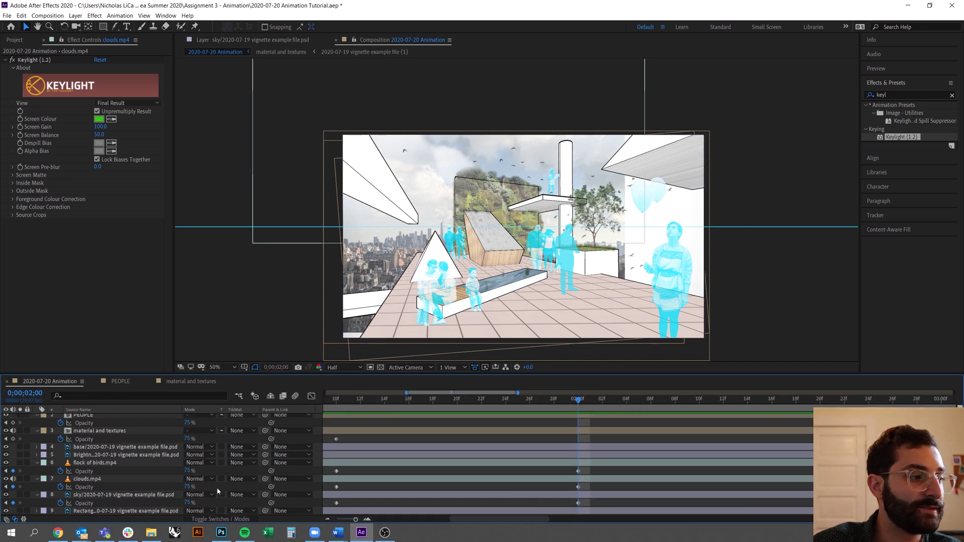
{"action": "left_click_drag", "start_coordinate": [188, 503], "coordinate": [299, 503]}
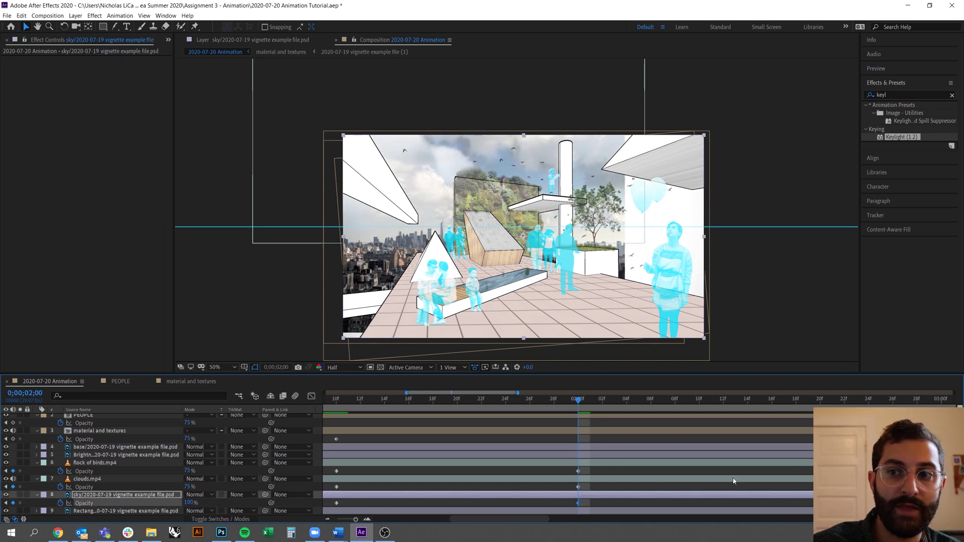
Try setting the sky layer's opacity to 0% at 0;00;01;29 and undo the change
{"action": "left_click_drag", "start_coordinate": [570, 402], "coordinate": [544, 401]}
{"action": "left_click", "coordinate": [571, 401]}
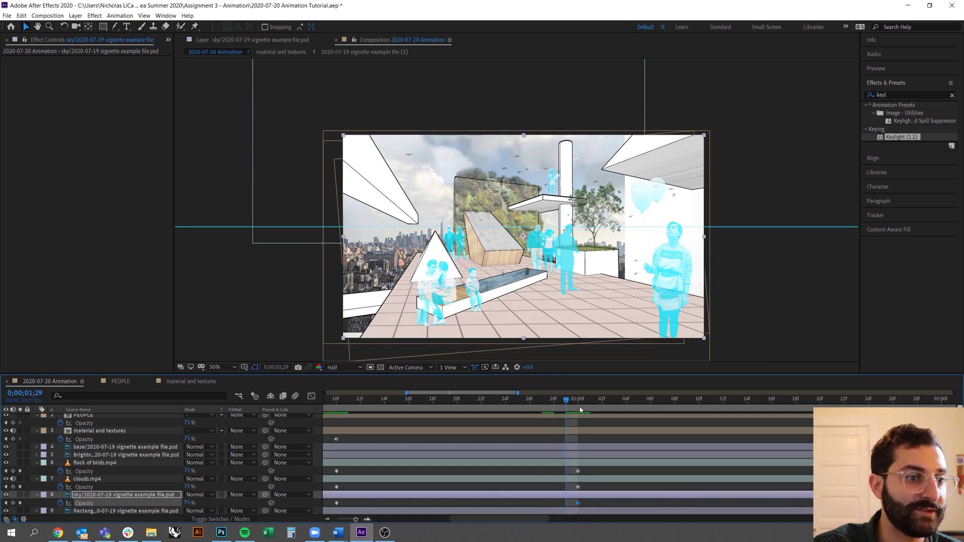
{"action": "left_click", "coordinate": [576, 402]}
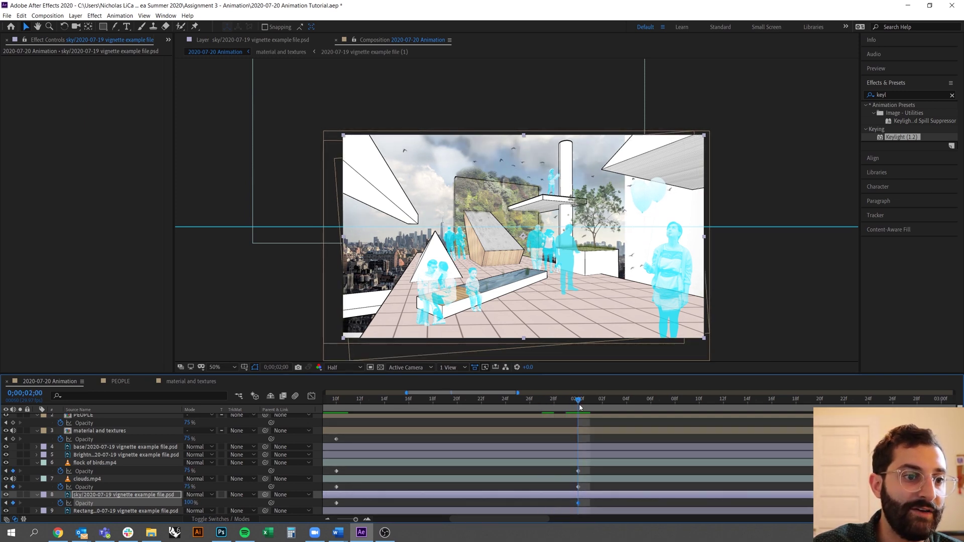
{"action": "left_click", "coordinate": [566, 401]}
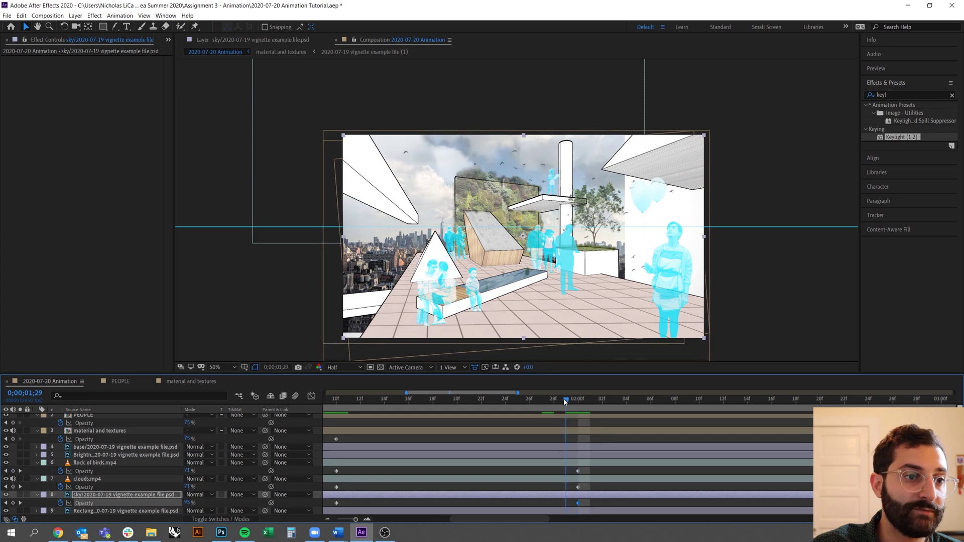
{"action": "scroll", "coordinate": [605, 466], "scroll_direction": "down", "scroll_amount": 5}
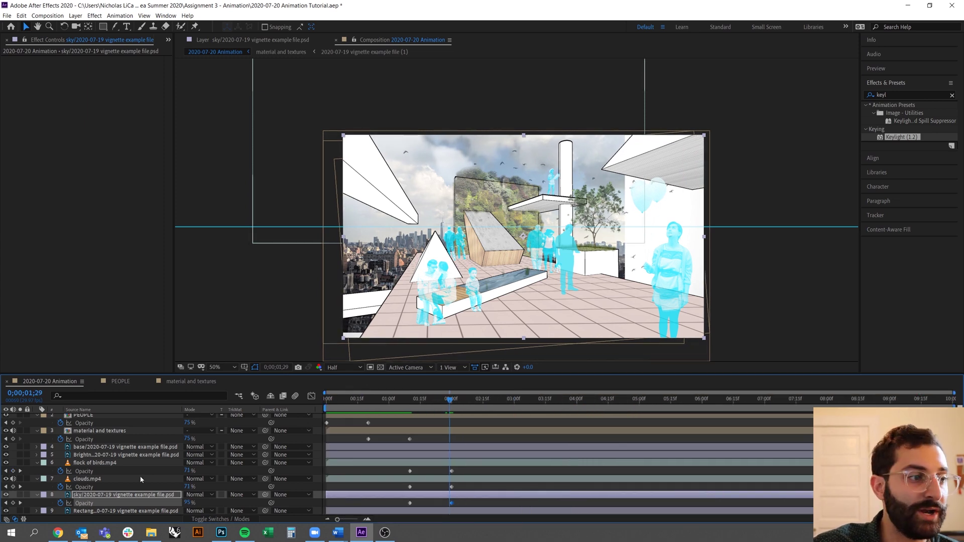
{"action": "left_click_drag", "start_coordinate": [176, 502], "coordinate": [145, 501]}
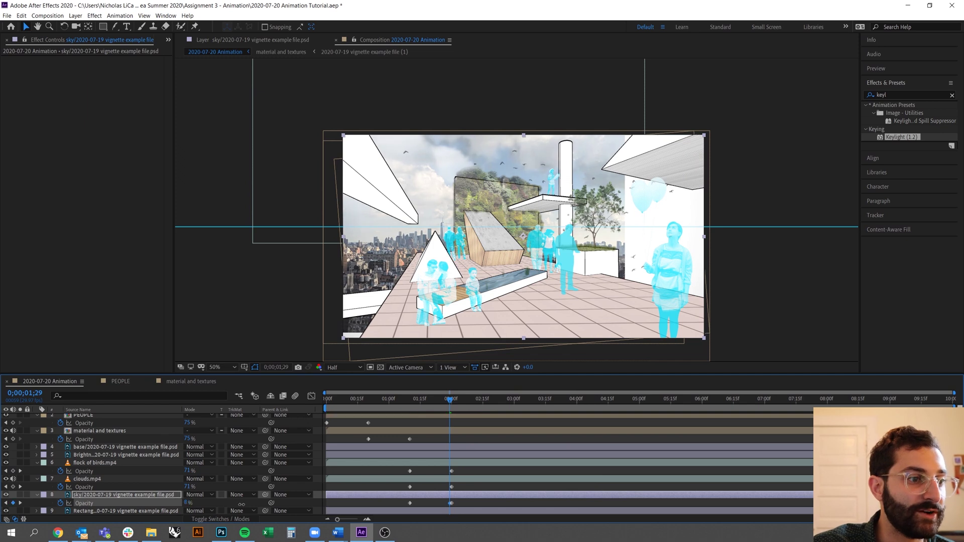
{"action": "scroll", "coordinate": [448, 510], "scroll_direction": "up", "scroll_amount": 5}
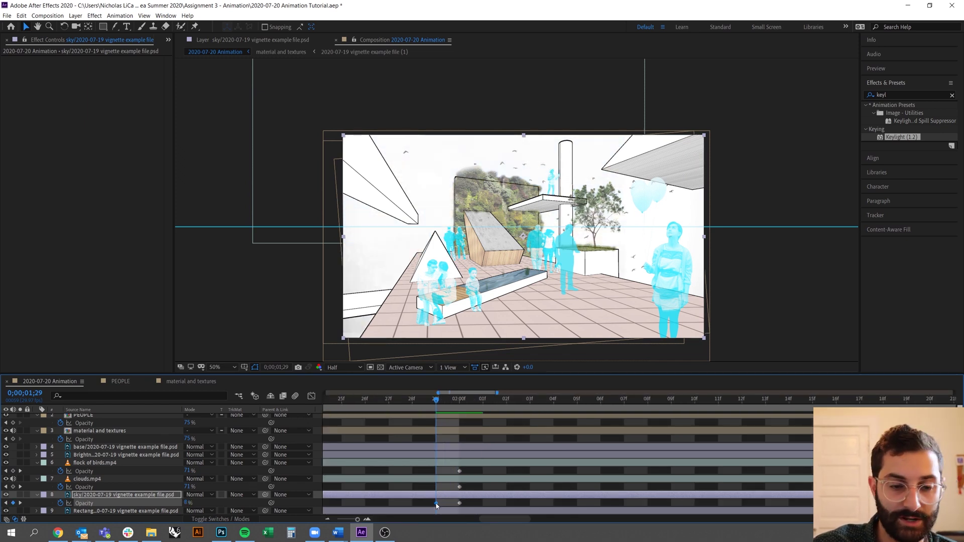
{"action": "key", "text": "ctrl+z"}
{"action": "scroll", "coordinate": [454, 471], "scroll_direction": "down", "scroll_amount": 5}
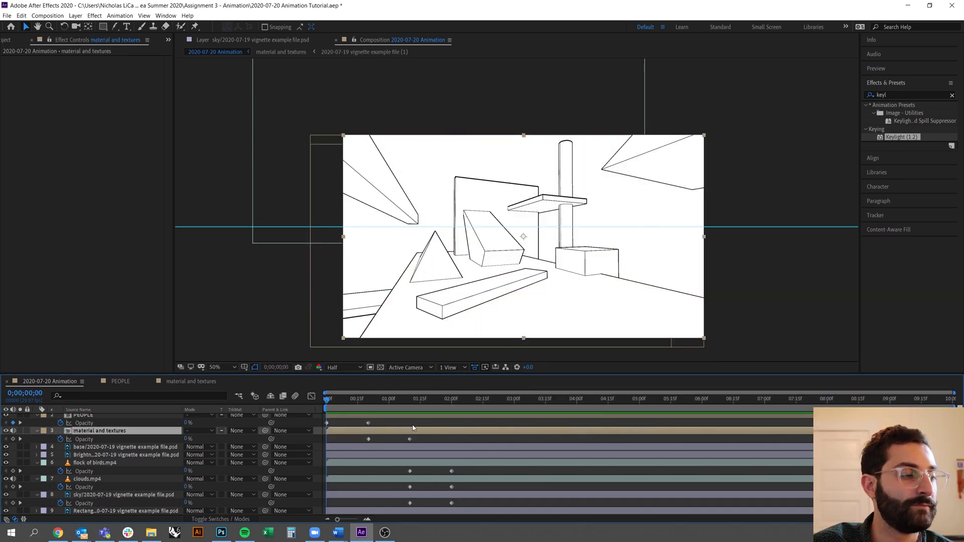
Preview the fade-in from the start and examine the closing opacity keyframes between 0;00;08;14 and 0;00;09;14
{"action": "key", "text": "space"}
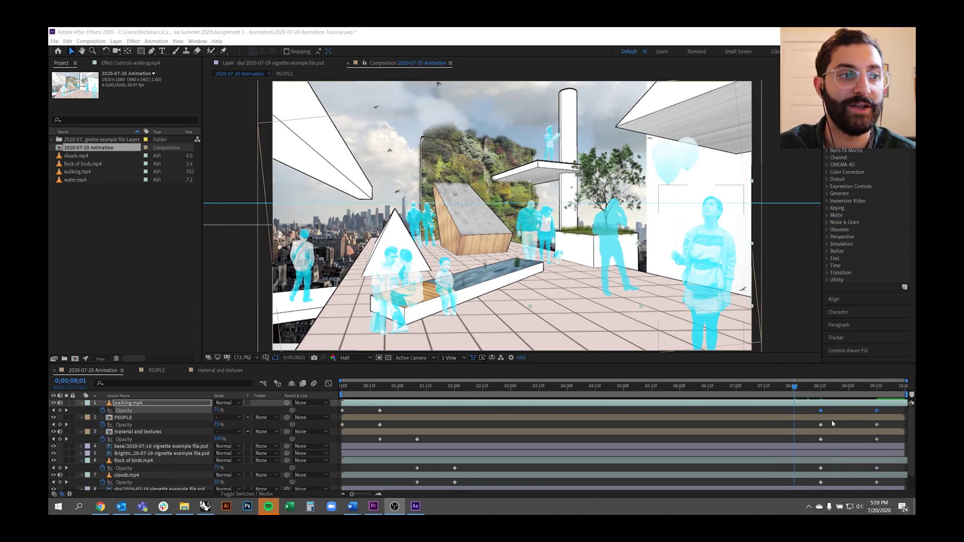
{"action": "left_click", "coordinate": [821, 389]}
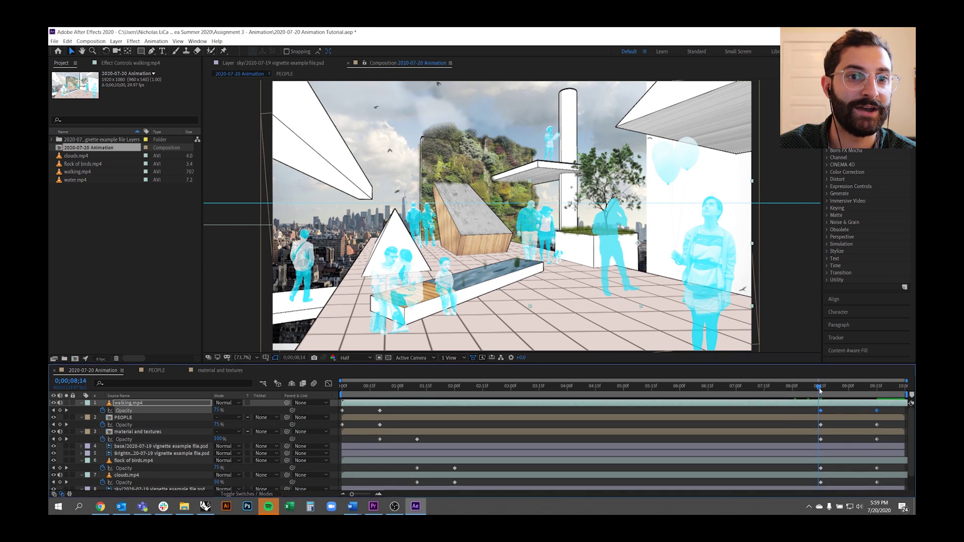
{"action": "left_click", "coordinate": [66, 411]}
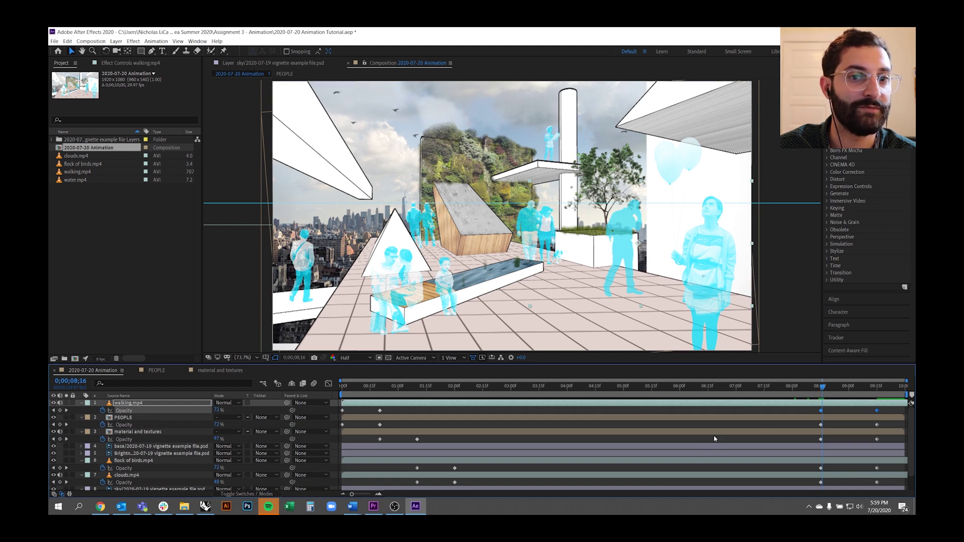
{"action": "left_click", "coordinate": [875, 388]}
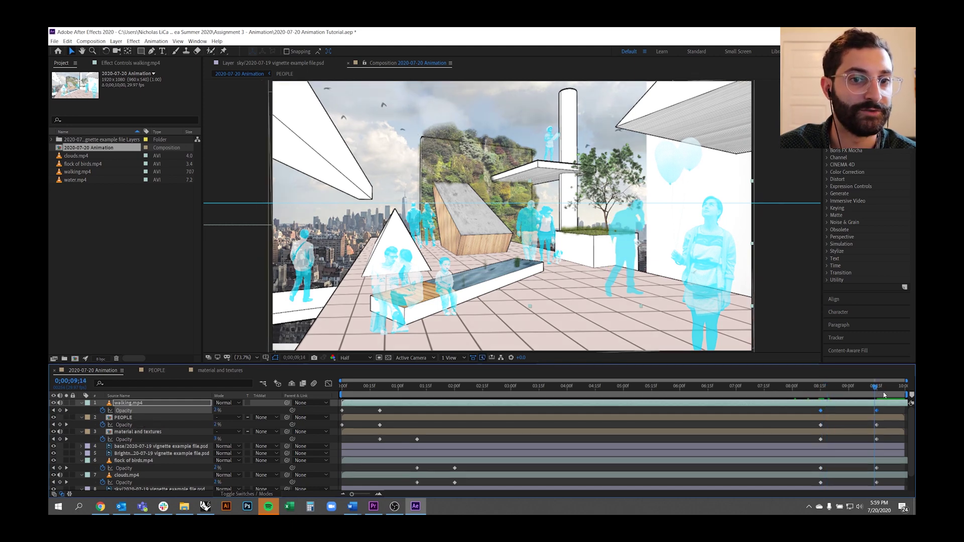
{"action": "left_click_drag", "start_coordinate": [884, 396], "coordinate": [881, 396]}
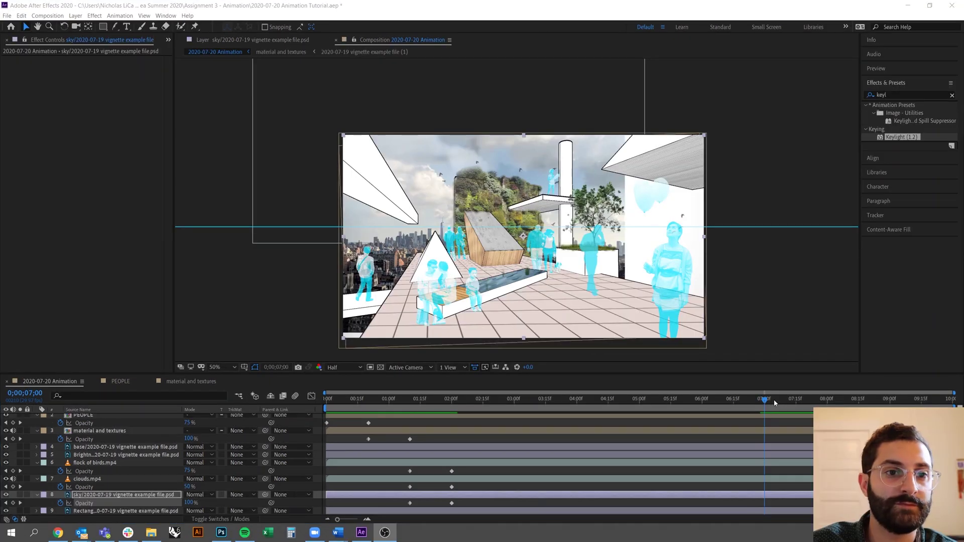
Play the composition from the start to review the timing of the layers' sequential fades
{"action": "left_click", "coordinate": [771, 400]}
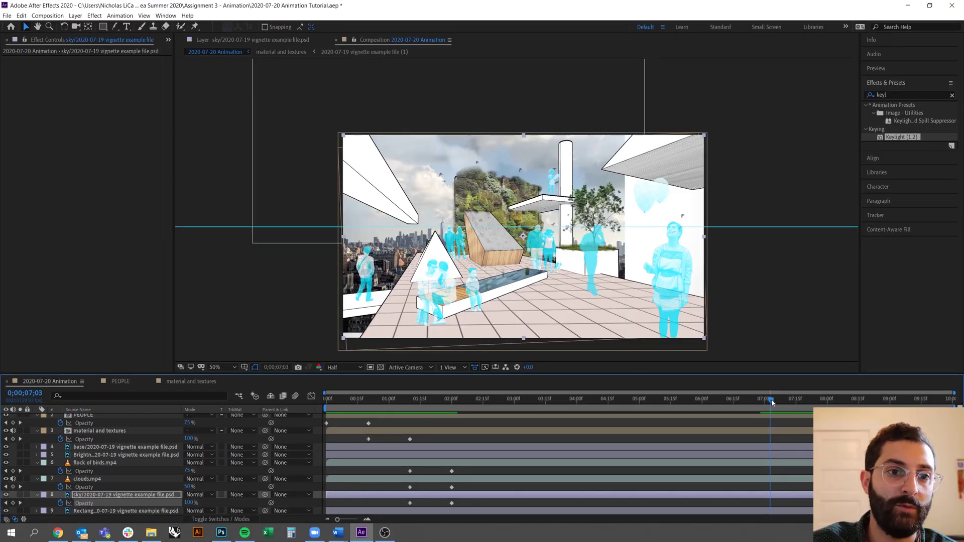
{"action": "key", "text": "space"}
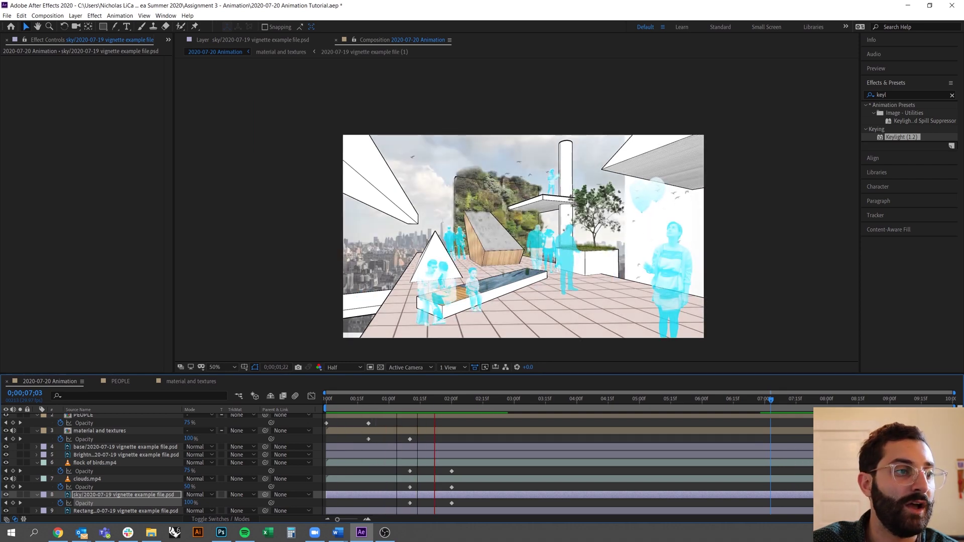
{"action": "key", "text": "space"}
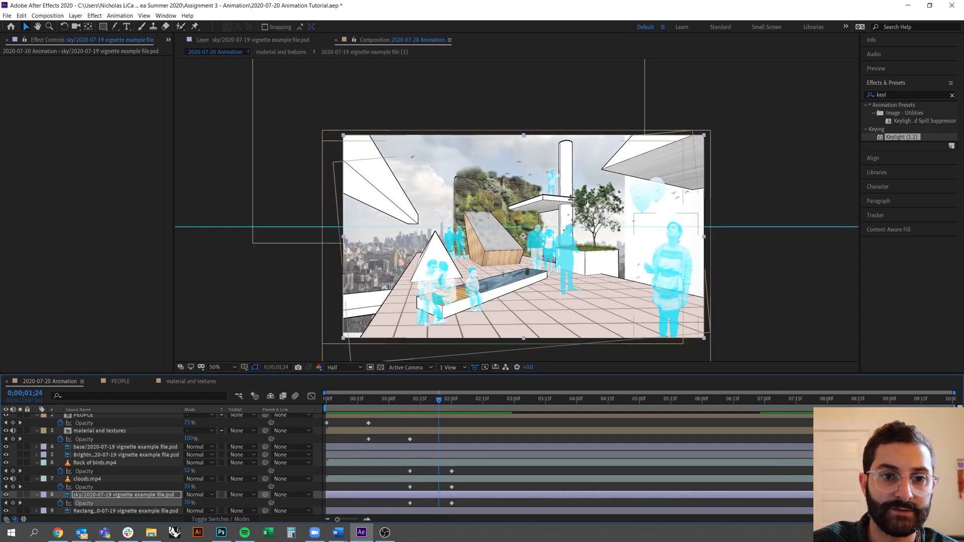
{"action": "left_click_drag", "start_coordinate": [332, 421], "coordinate": [464, 506]}
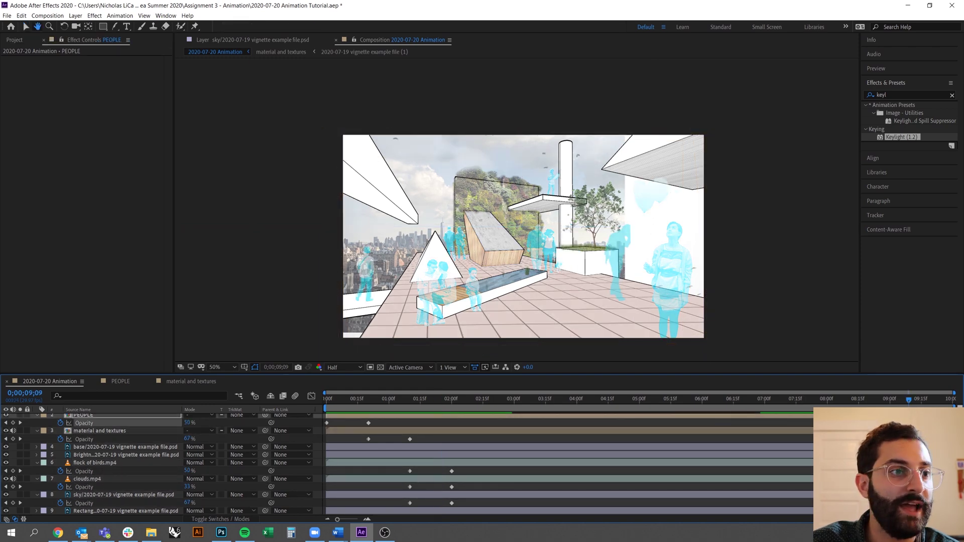
{"action": "key", "text": "space"}
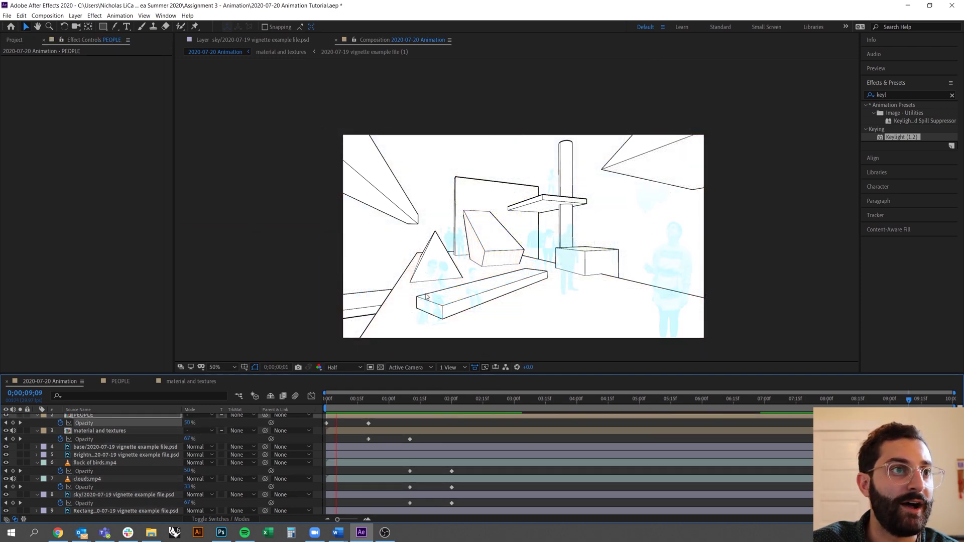
{"action": "key", "text": "space"}
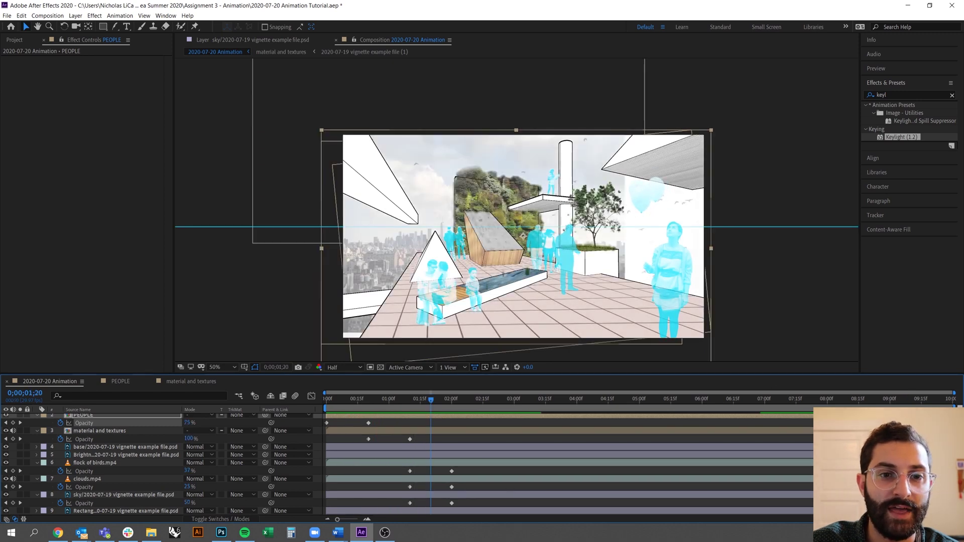
Select the opacity properties of the PEOPLE, textures, birds, clouds and sky layers, and review the playback with the frame fitted to the viewer
{"action": "left_click", "coordinate": [85, 503], "text": "ctrl"}
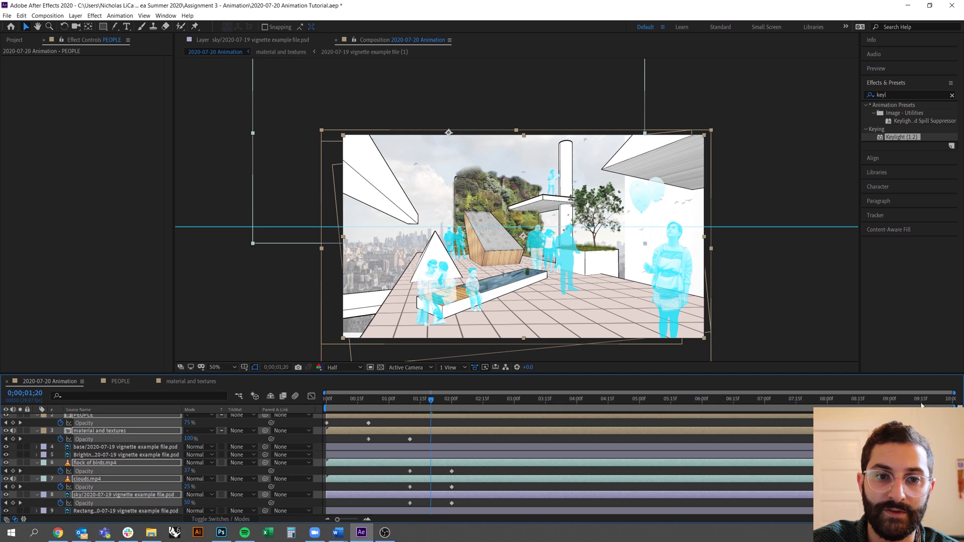
{"action": "left_click", "coordinate": [792, 399]}
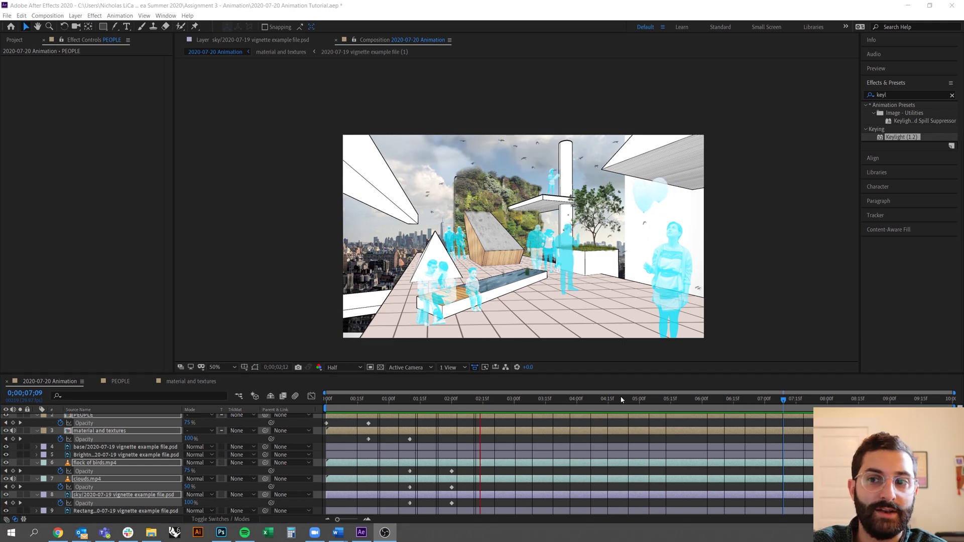
{"action": "left_click", "coordinate": [224, 368]}
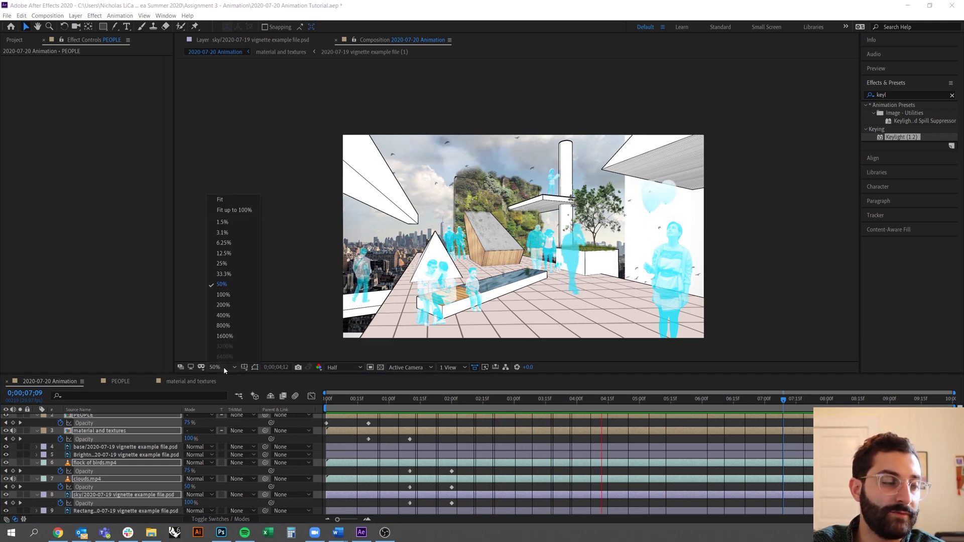
{"action": "left_click", "coordinate": [220, 199]}
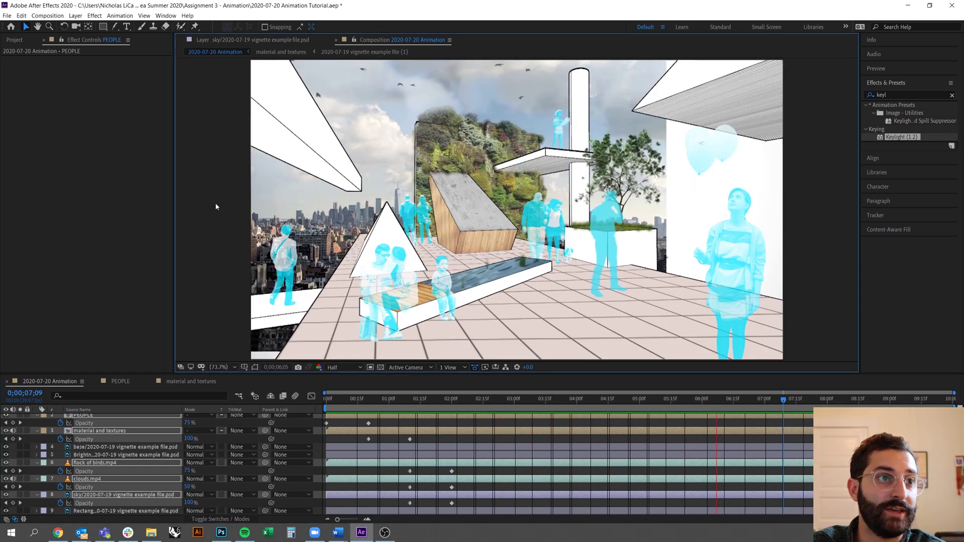
{"action": "left_click", "coordinate": [500, 442]}
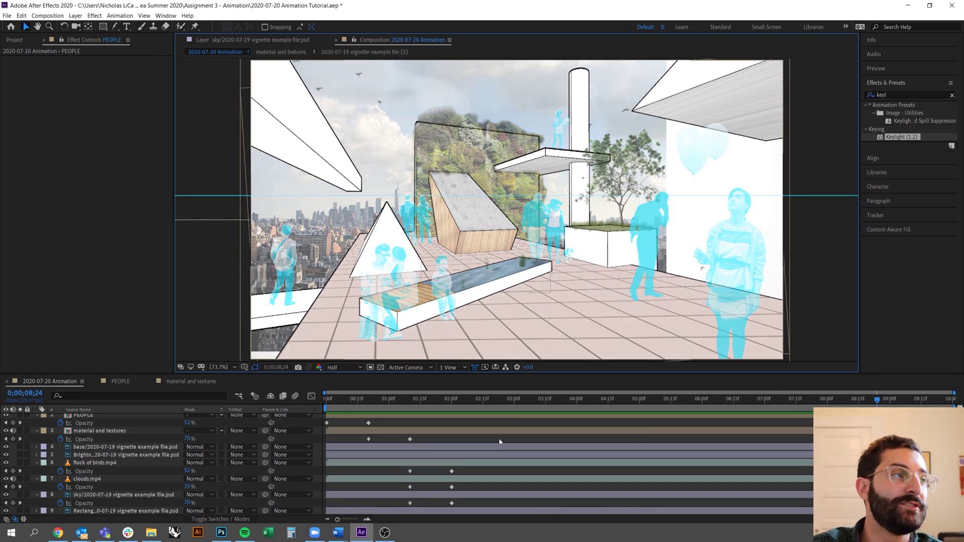
Send the 2020-07-20 Animation composition to the Adobe Media Encoder queue for export
{"action": "left_click", "coordinate": [8, 16]}
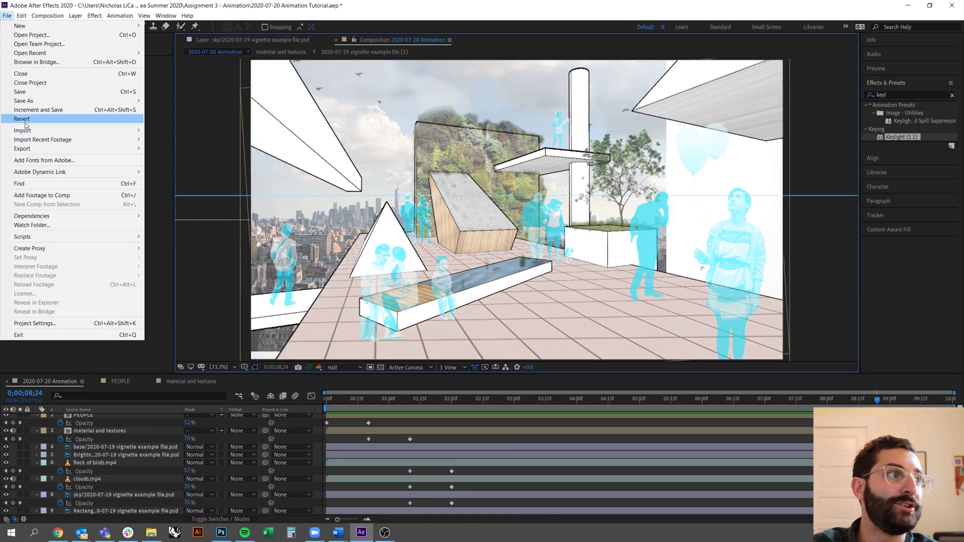
{"action": "mouse_move", "coordinate": [34, 153]}
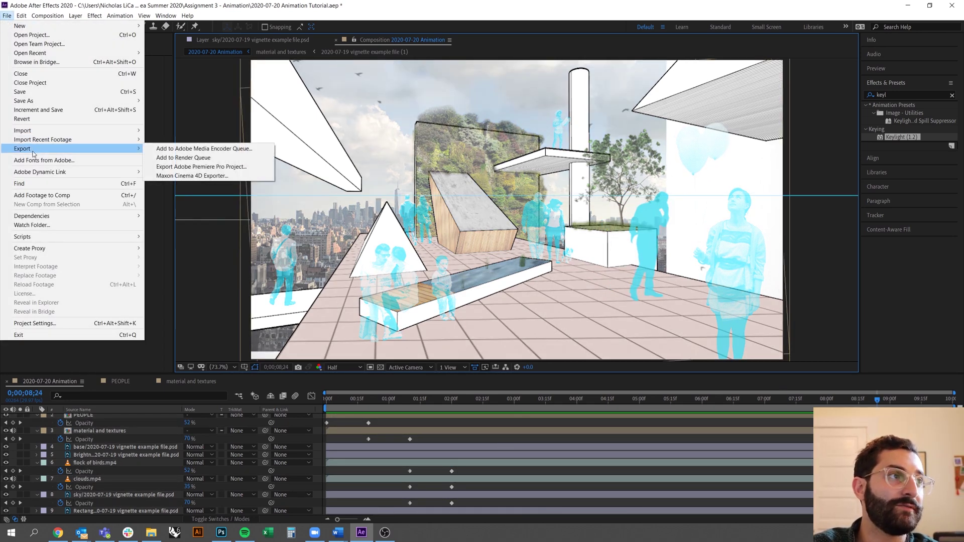
{"action": "left_click", "coordinate": [206, 149]}
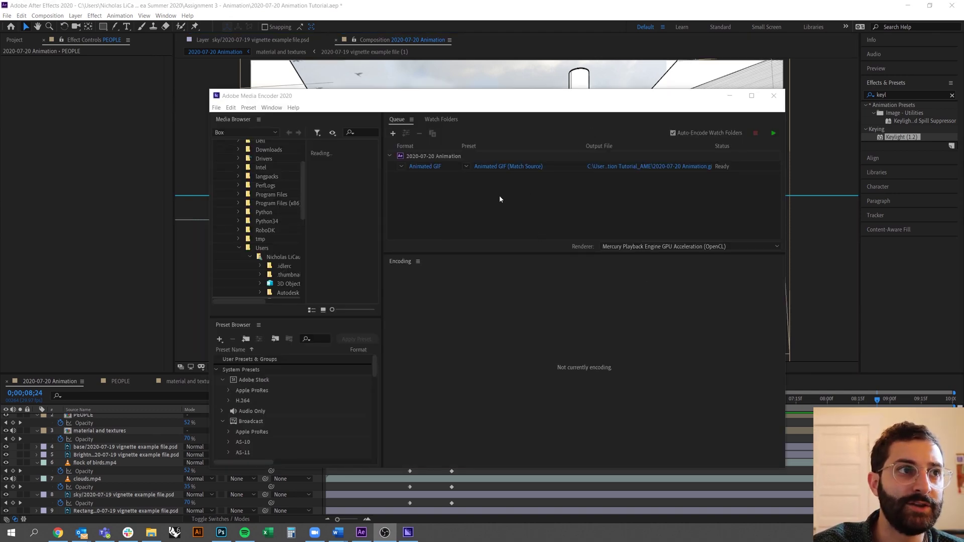
Set the queued export's format to H.264 and its output file to 2020-07-20 Animation.mp4 in the Assignment 3 - Animation folder
{"action": "left_click", "coordinate": [426, 166]}
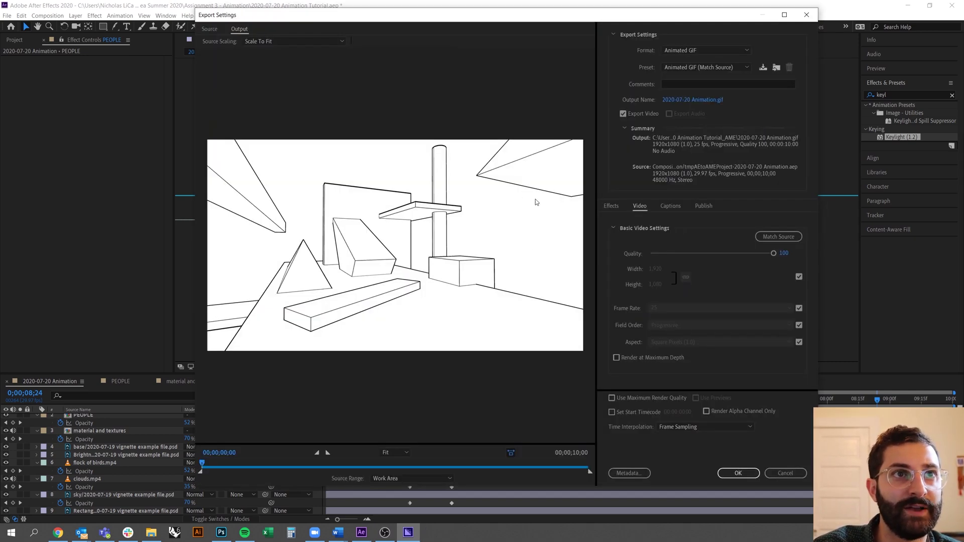
{"action": "left_click", "coordinate": [743, 52]}
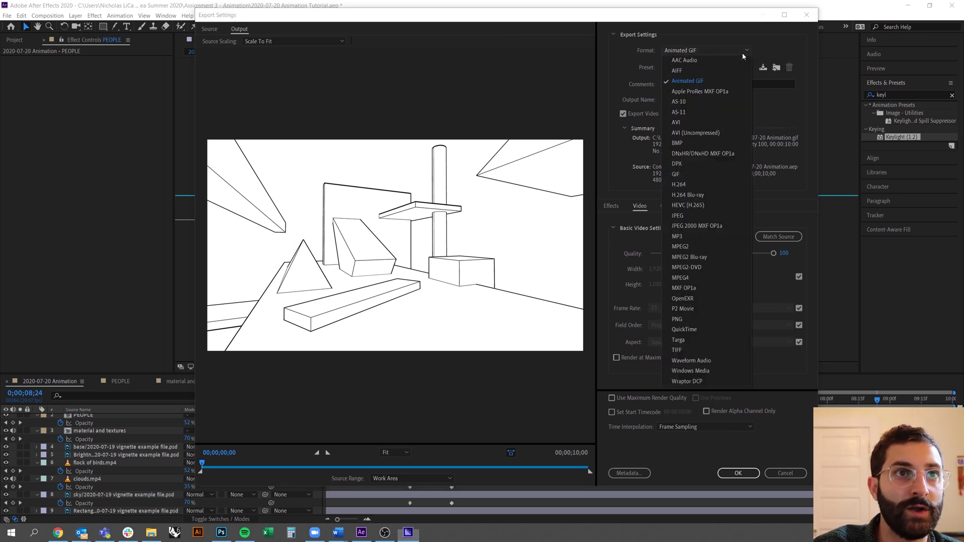
{"action": "left_click", "coordinate": [701, 184]}
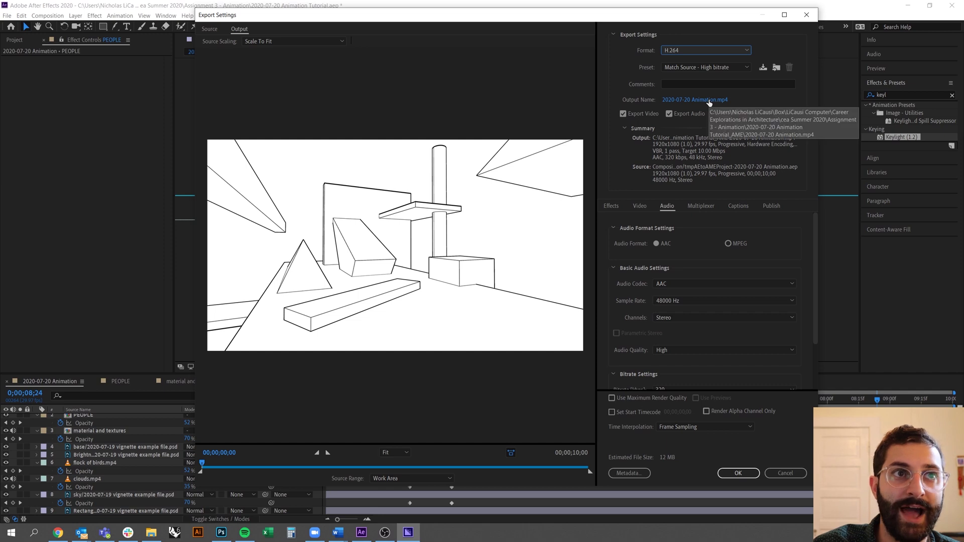
{"action": "left_click", "coordinate": [710, 100]}
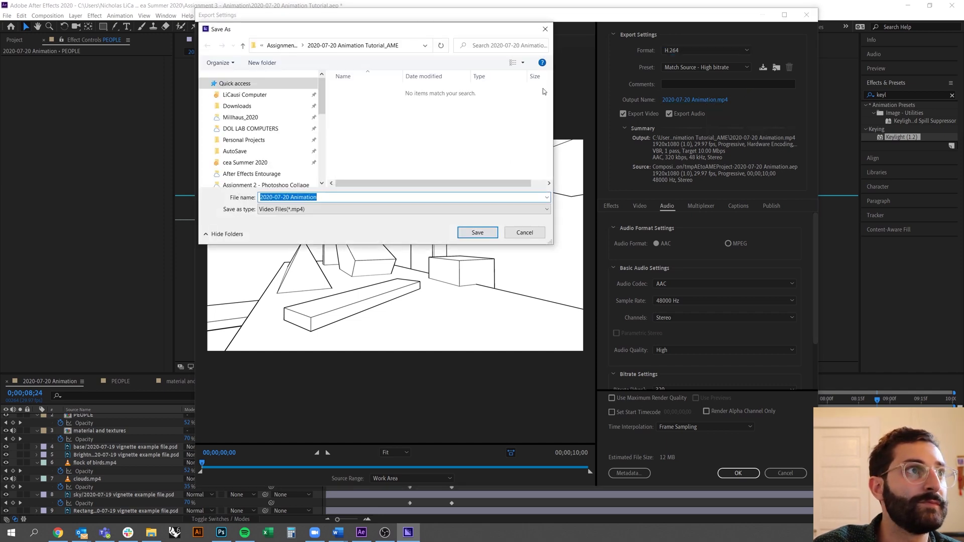
{"action": "left_click", "coordinate": [282, 45]}
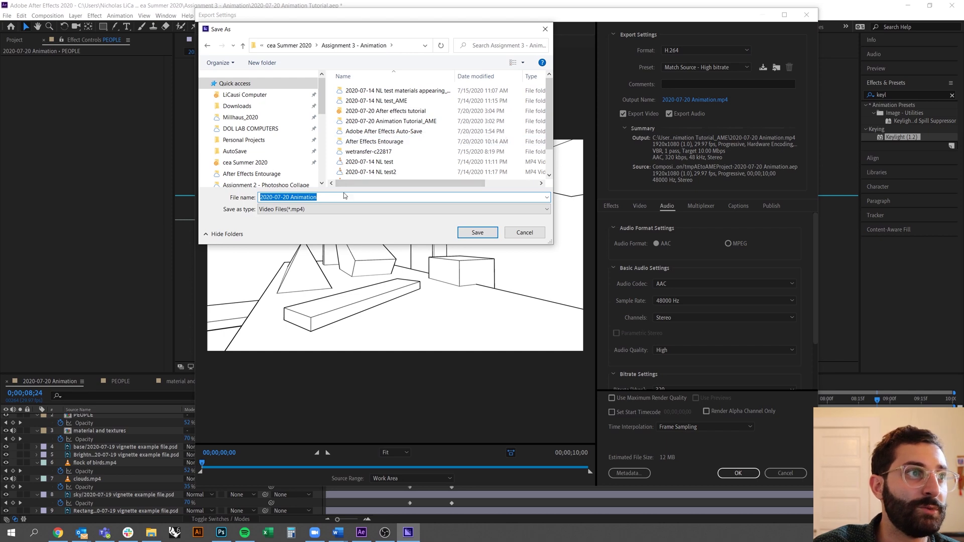
{"action": "left_click", "coordinate": [478, 233]}
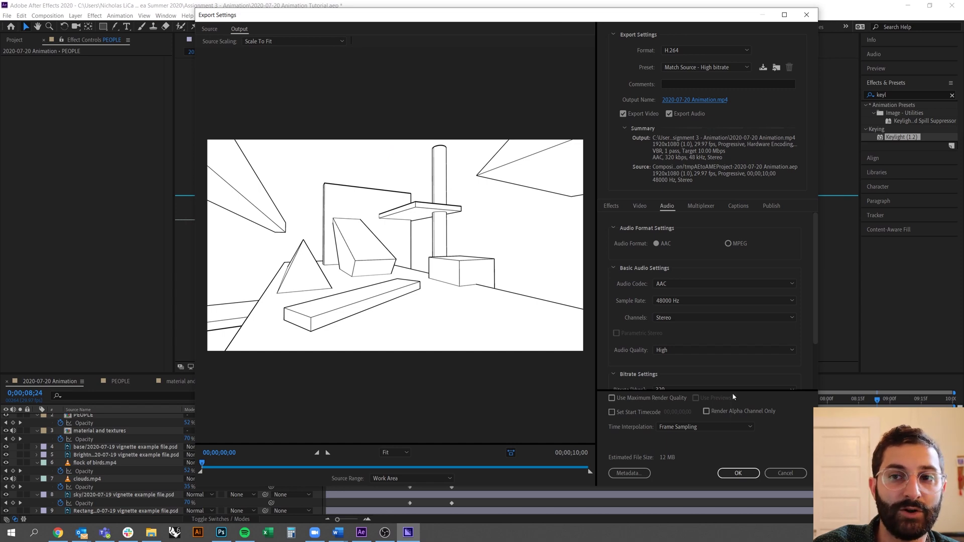
Exclude audio from the H.264 export and start encoding the queue
{"action": "left_click", "coordinate": [670, 114]}
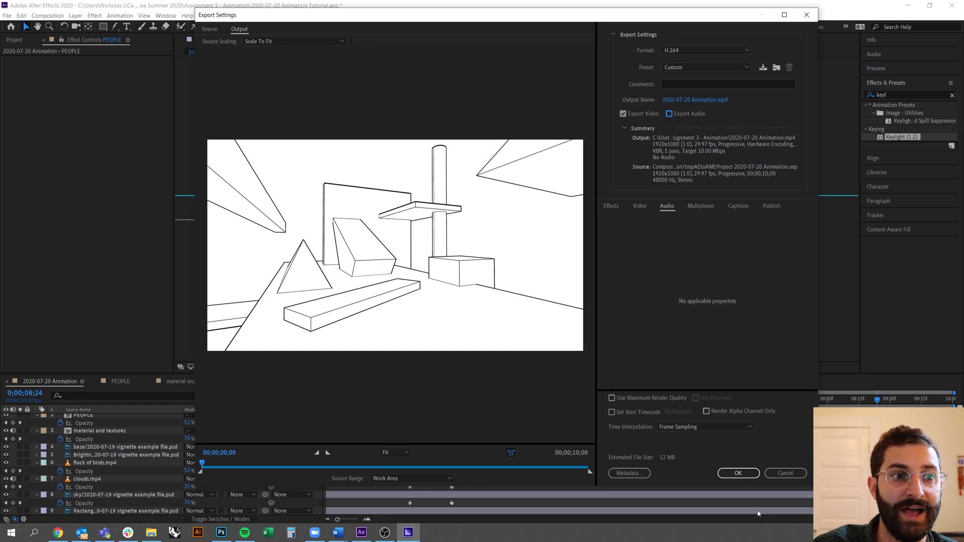
{"action": "left_click", "coordinate": [745, 473]}
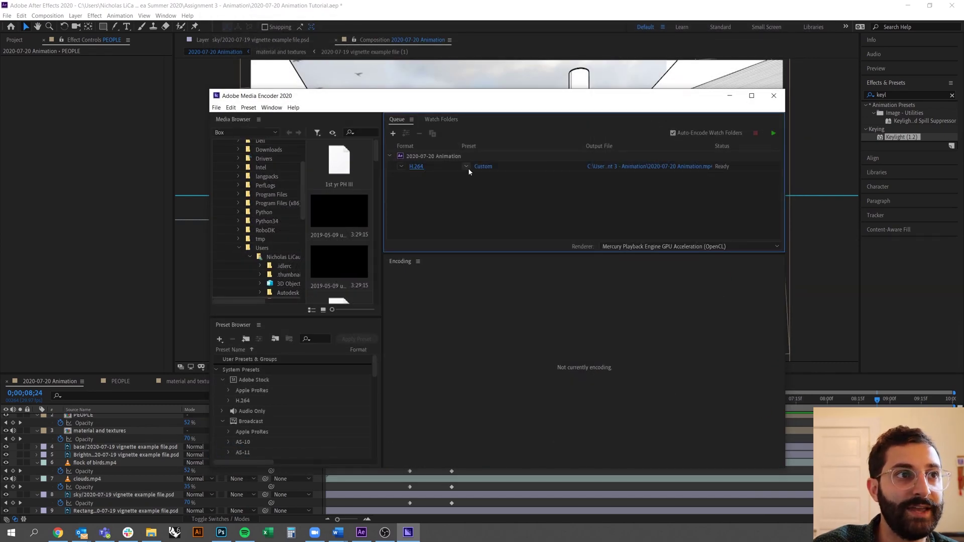
{"action": "left_click", "coordinate": [774, 134]}
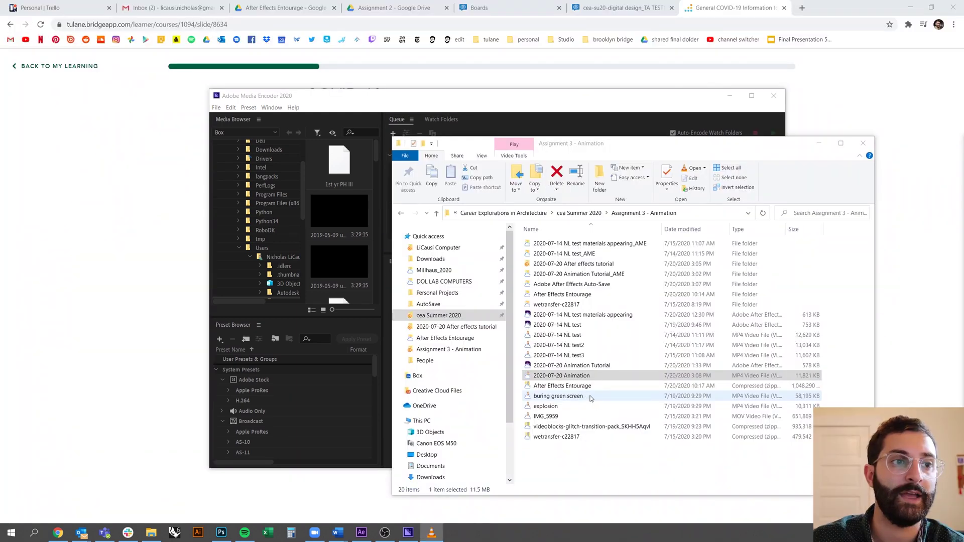
Play the exported 2020-07-20 Animation video from the Assignment 3 - Animation folder
{"action": "left_click", "coordinate": [577, 376]}
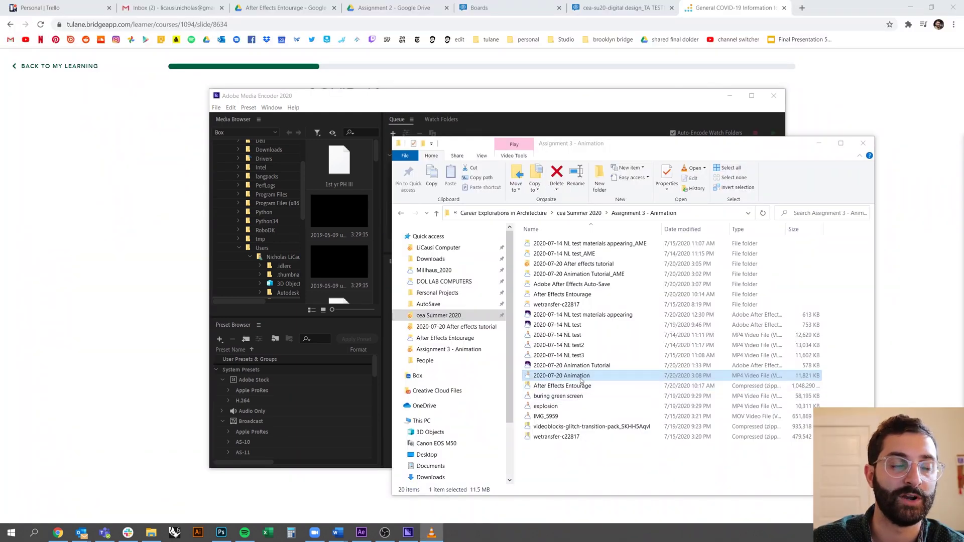
{"action": "double_click", "coordinate": [581, 378]}
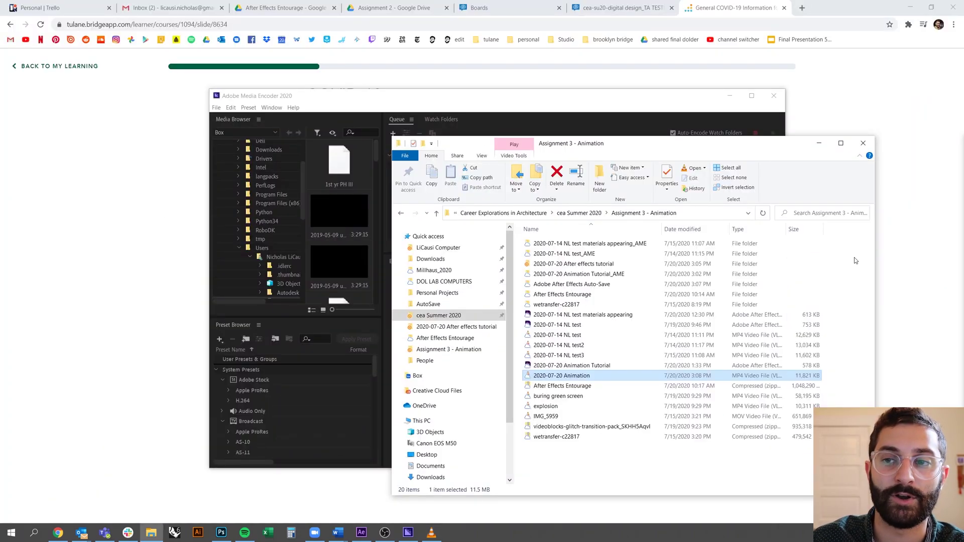
Switch to YouTube in a new browser tab and upload the 2020-07-20 Animation.mp4 file from the Assignment 3 - Animation folder
{"action": "left_click", "coordinate": [802, 7]}
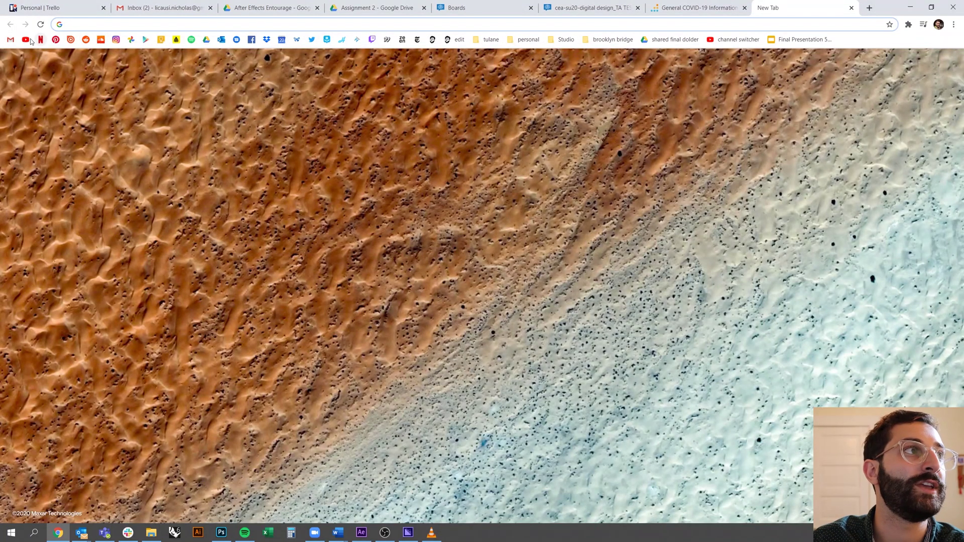
{"action": "left_click", "coordinate": [29, 40]}
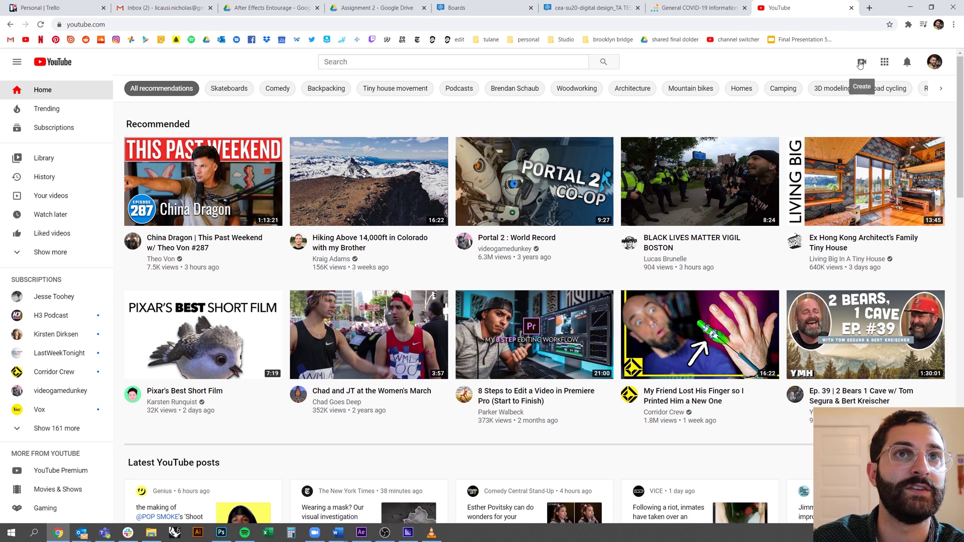
{"action": "left_click", "coordinate": [861, 63]}
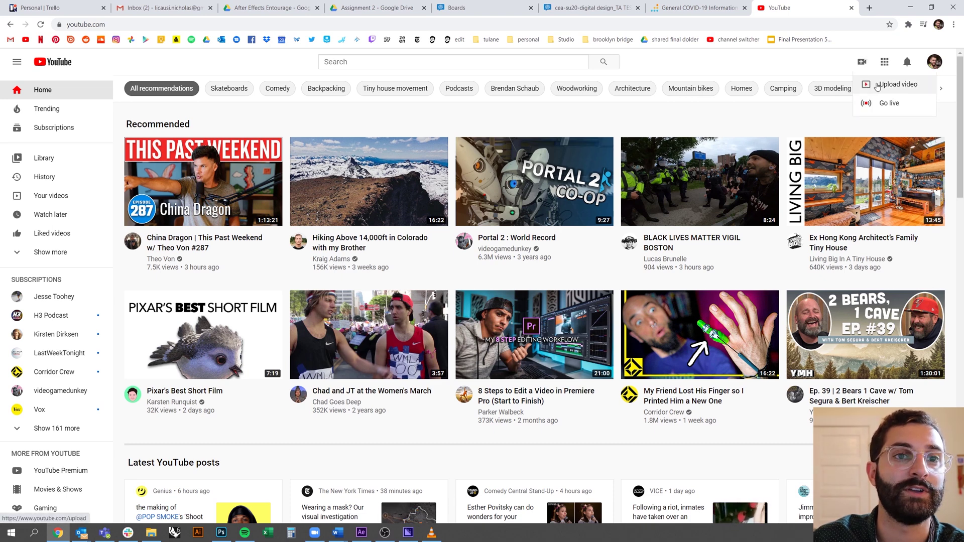
{"action": "left_click", "coordinate": [878, 84]}
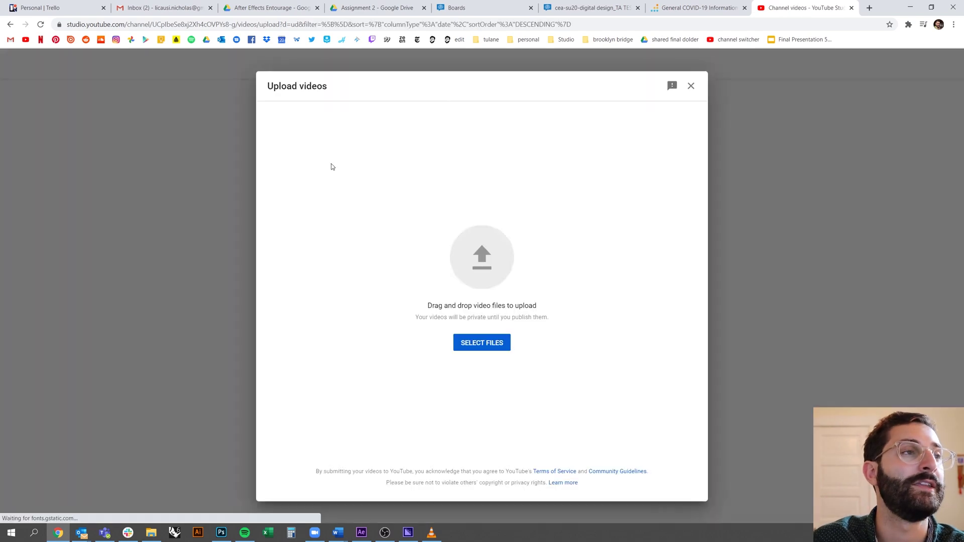
{"action": "left_click", "coordinate": [152, 532]}
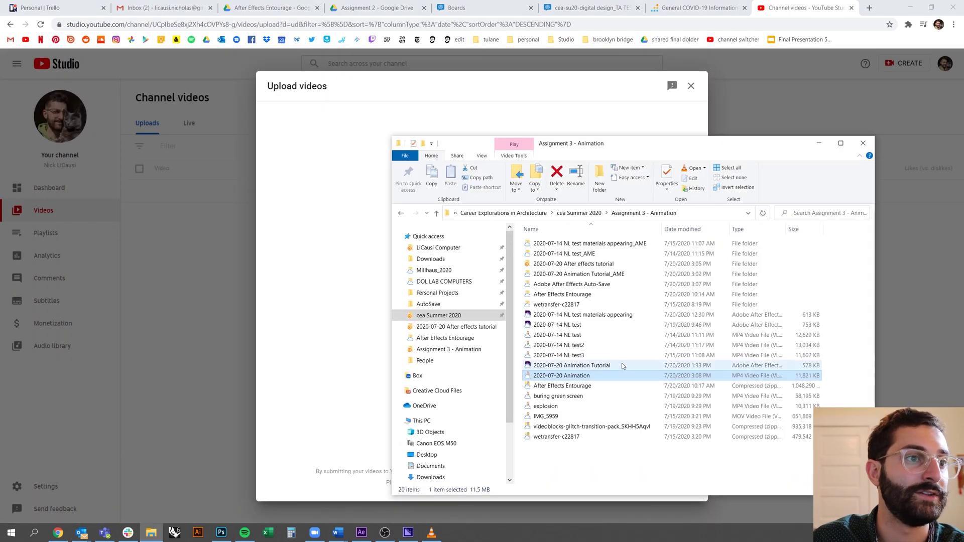
{"action": "left_click_drag", "start_coordinate": [573, 380], "coordinate": [387, 317]}
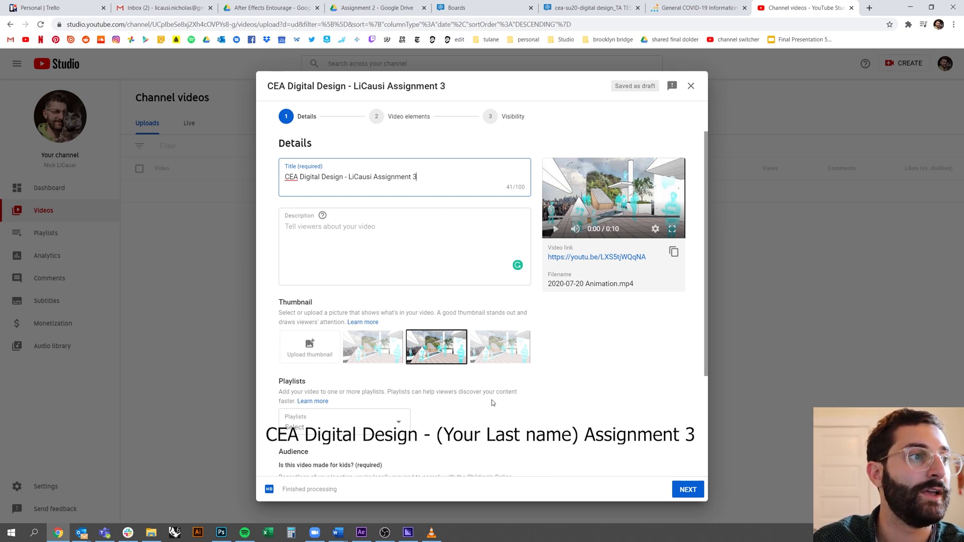
Choose the third suggested thumbnail for the uploaded video and mark it as not made for kids
{"action": "left_click", "coordinate": [500, 347]}
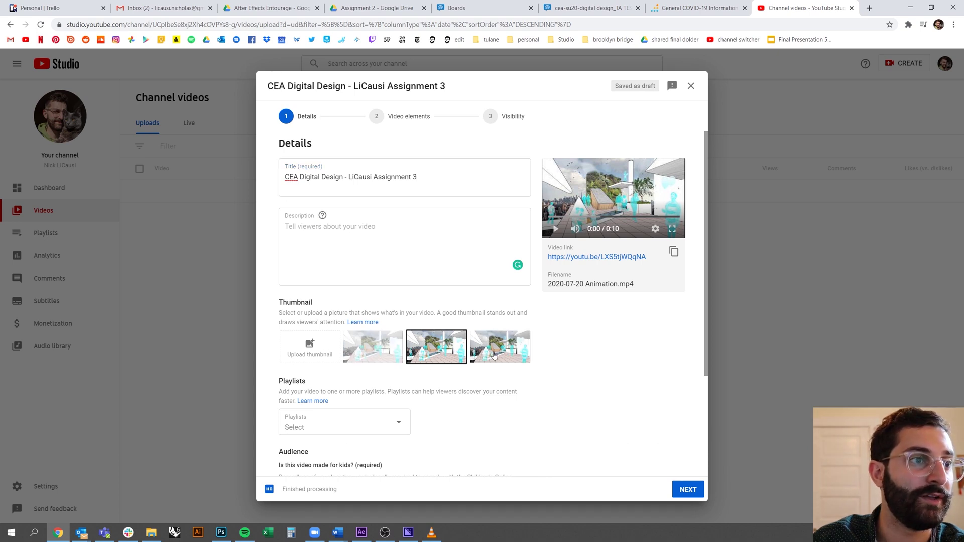
{"action": "scroll", "coordinate": [619, 360], "scroll_direction": "down", "scroll_amount": 3}
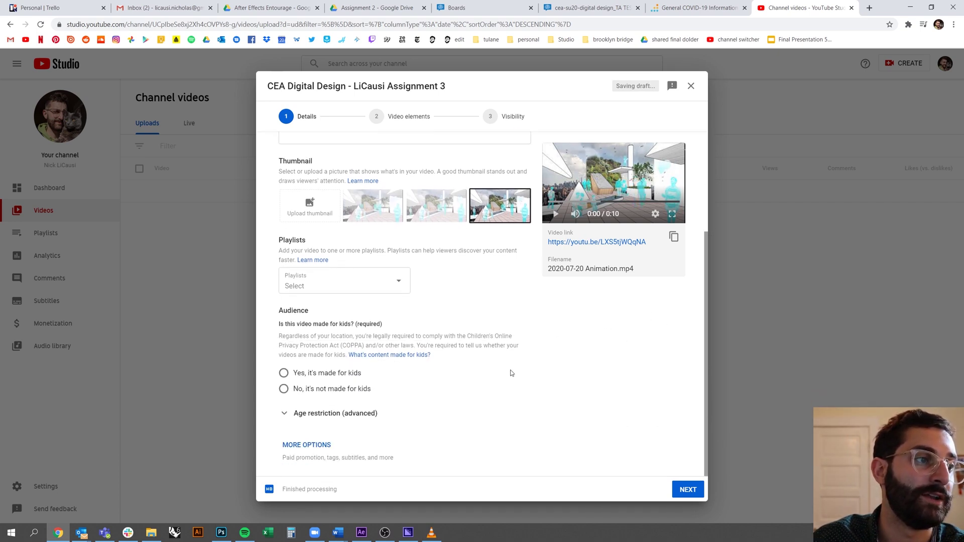
{"action": "left_click", "coordinate": [283, 390]}
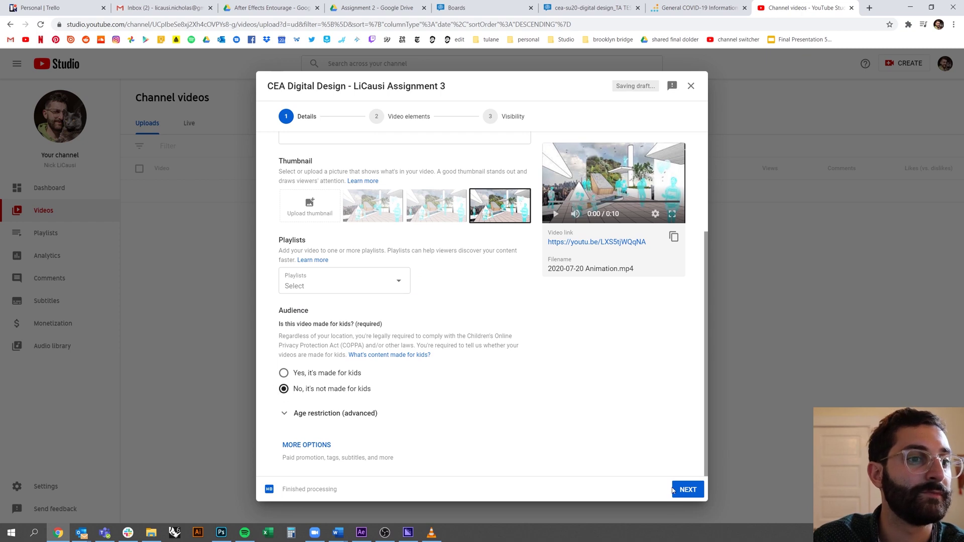
{"action": "left_click", "coordinate": [688, 490]}
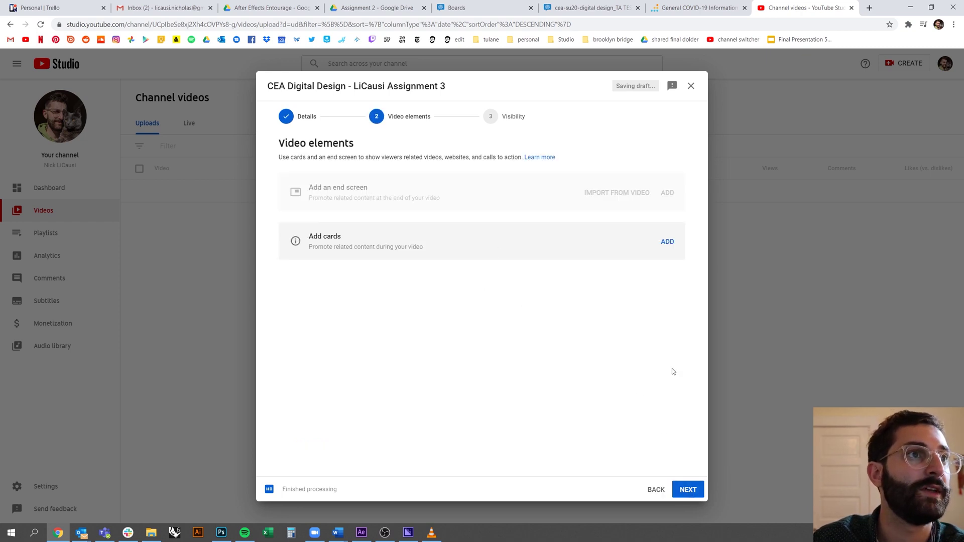
Skip the video elements, set the video's visibility to Public and publish it
{"action": "left_click", "coordinate": [690, 492]}
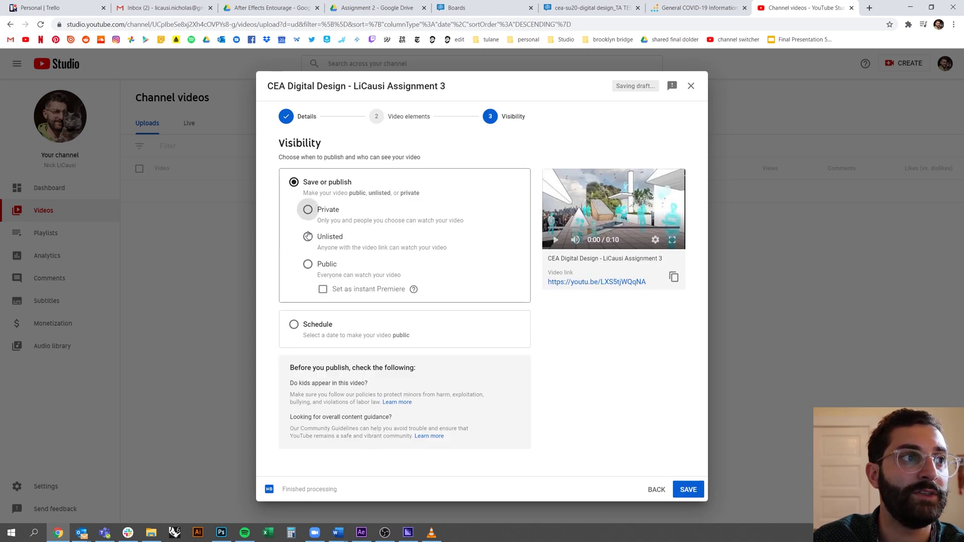
{"action": "left_click", "coordinate": [308, 267]}
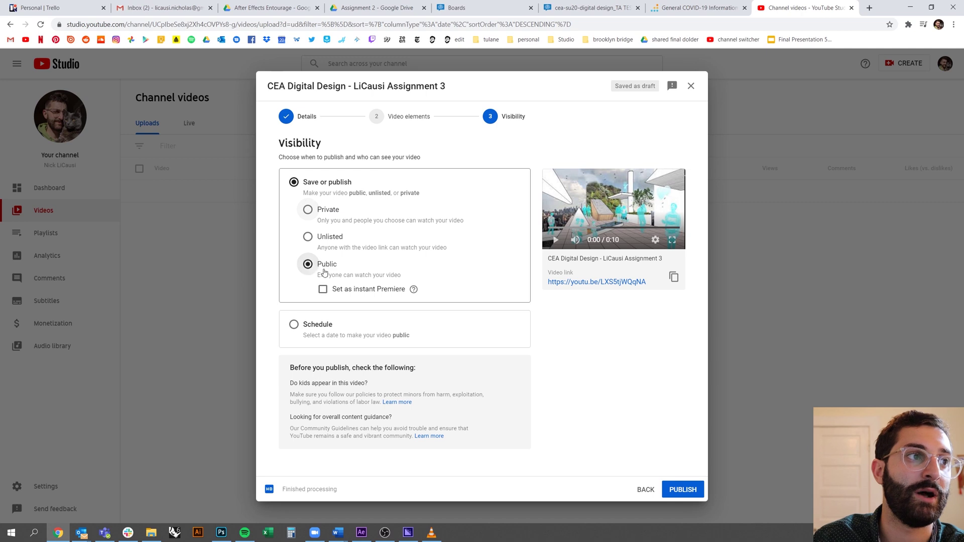
{"action": "left_click", "coordinate": [693, 494]}
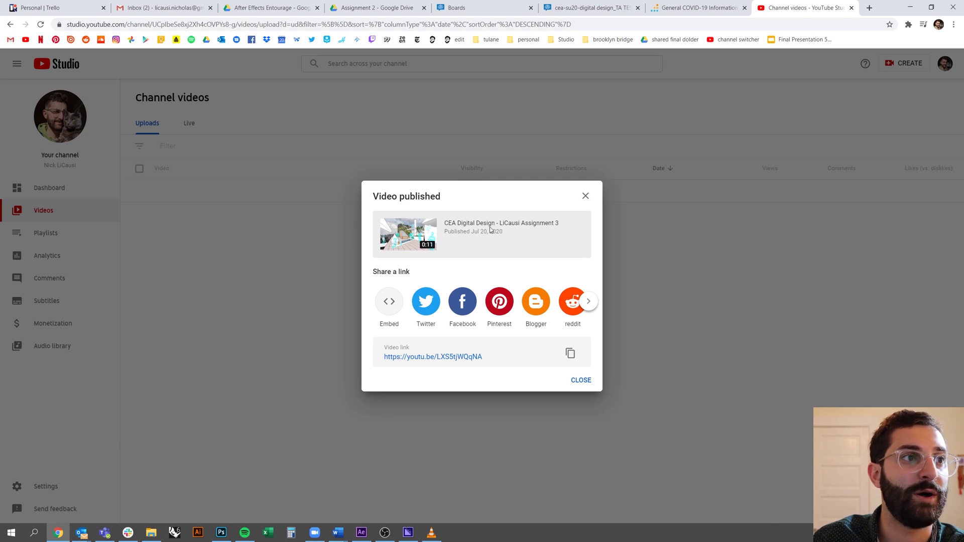
Open the published video's watch page and copy its share link
{"action": "left_click", "coordinate": [454, 357]}
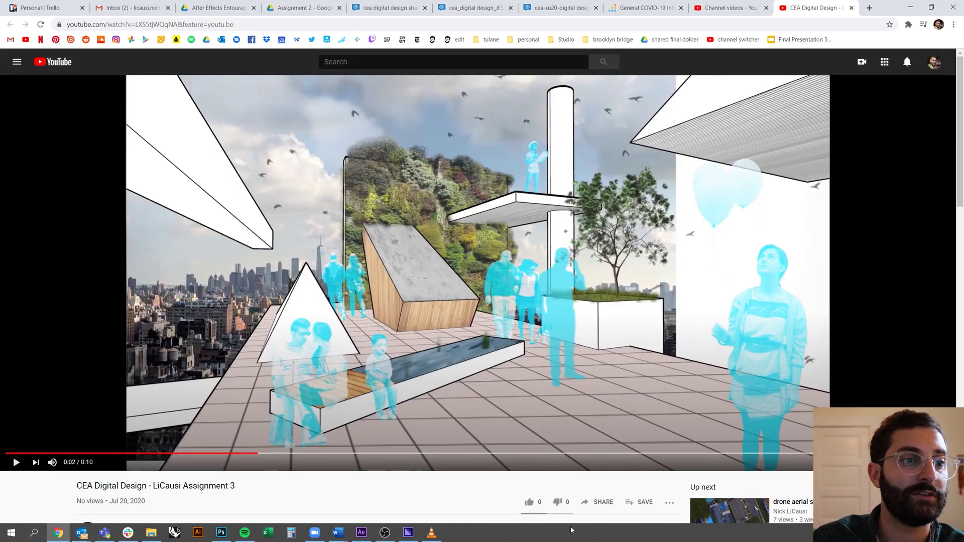
{"action": "left_click", "coordinate": [600, 502]}
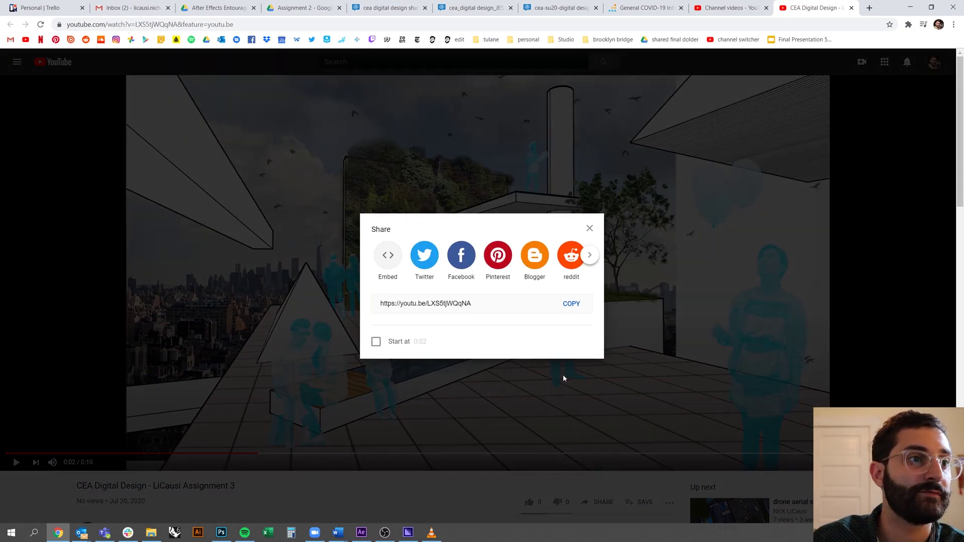
{"action": "left_click", "coordinate": [570, 305]}
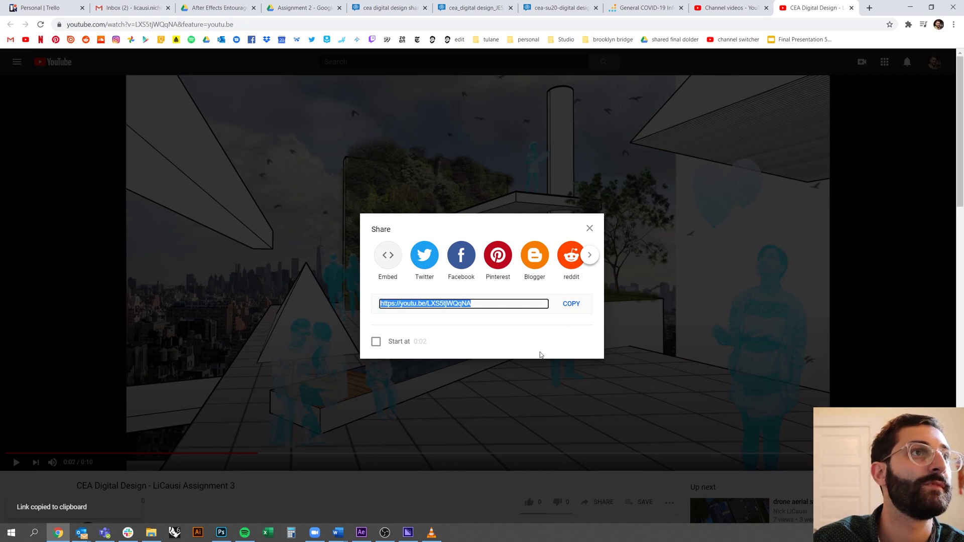
Switch to the digital design student board in Conceptboard and embed the video from the copied YouTube link
{"action": "left_click", "coordinate": [491, 9]}
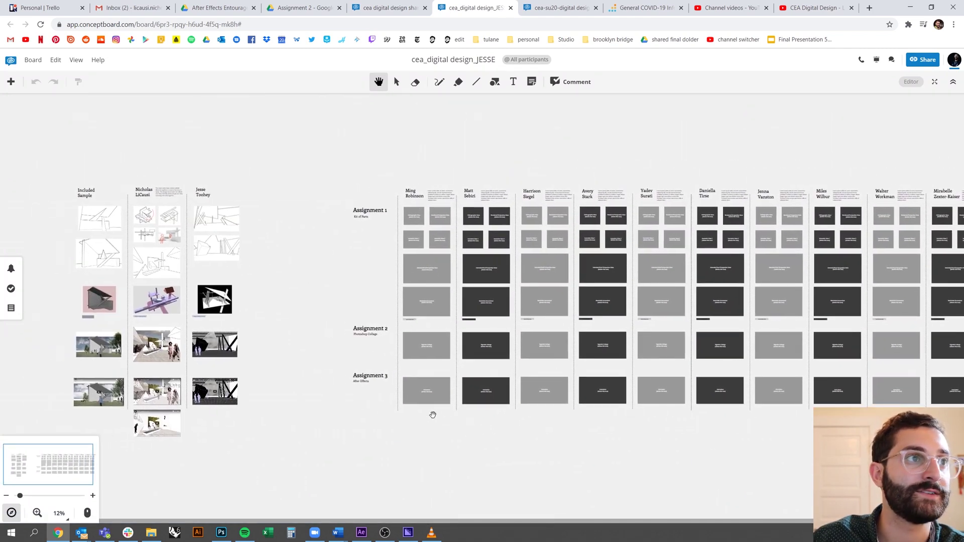
{"action": "scroll", "coordinate": [517, 426], "scroll_direction": "up", "scroll_amount": 6}
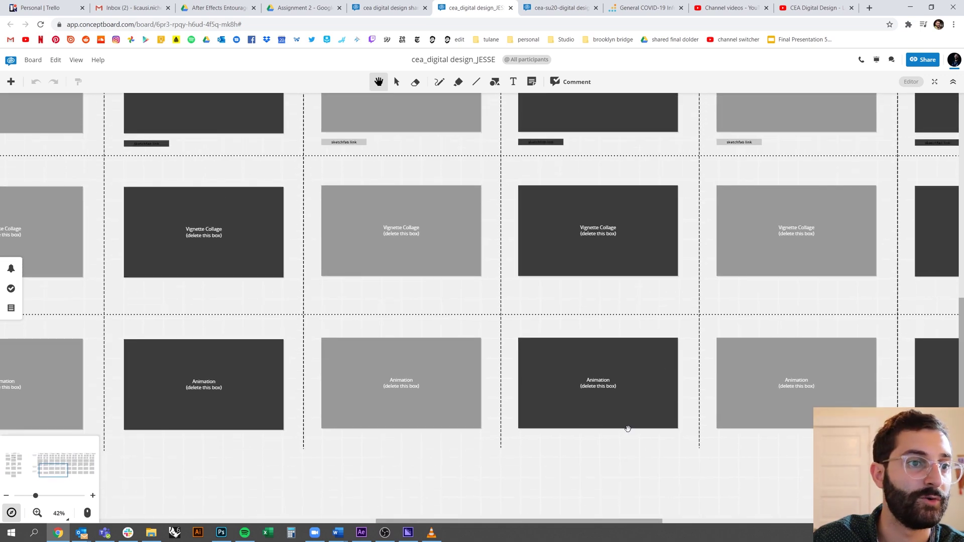
{"action": "left_click", "coordinate": [396, 82]}
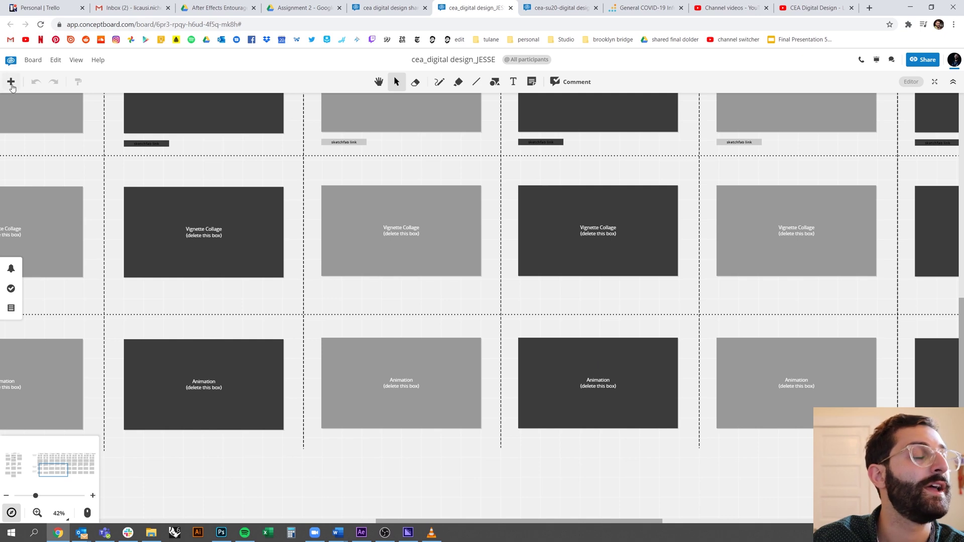
{"action": "left_click", "coordinate": [12, 82]}
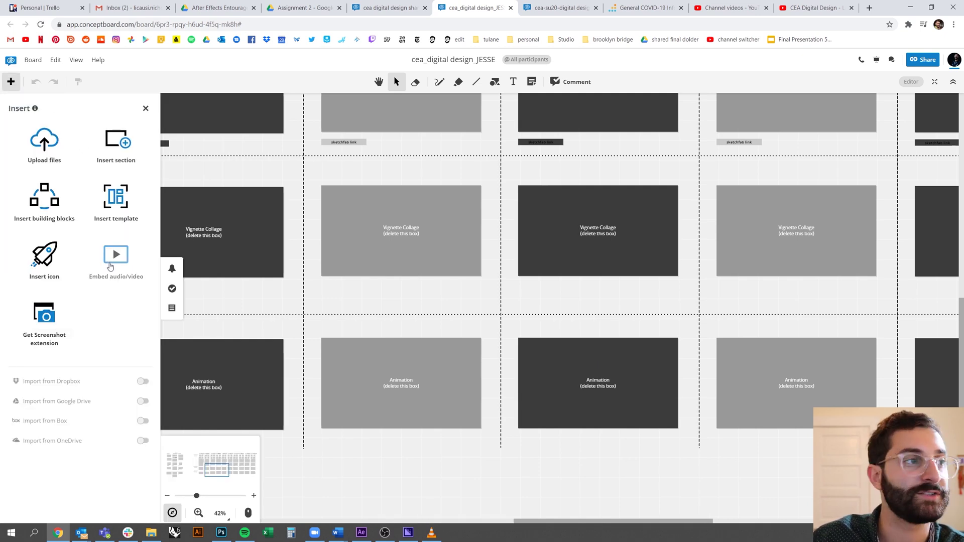
{"action": "left_click", "coordinate": [111, 265]}
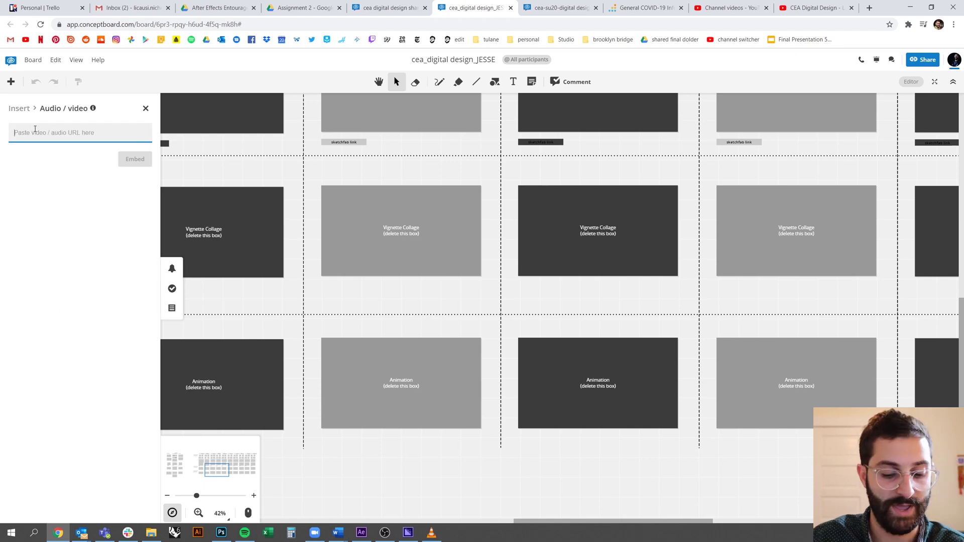
{"action": "key", "text": "ctrl+v"}
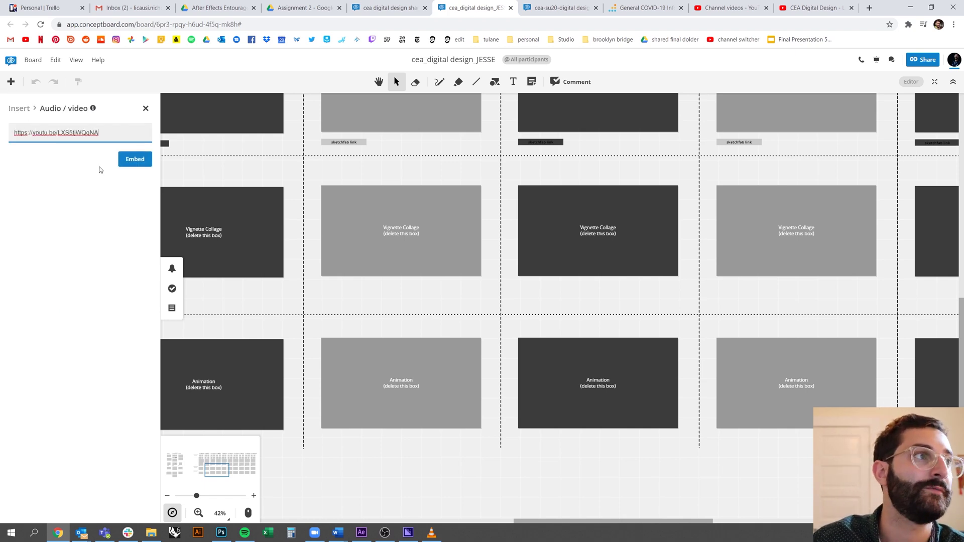
{"action": "left_click", "coordinate": [133, 160]}
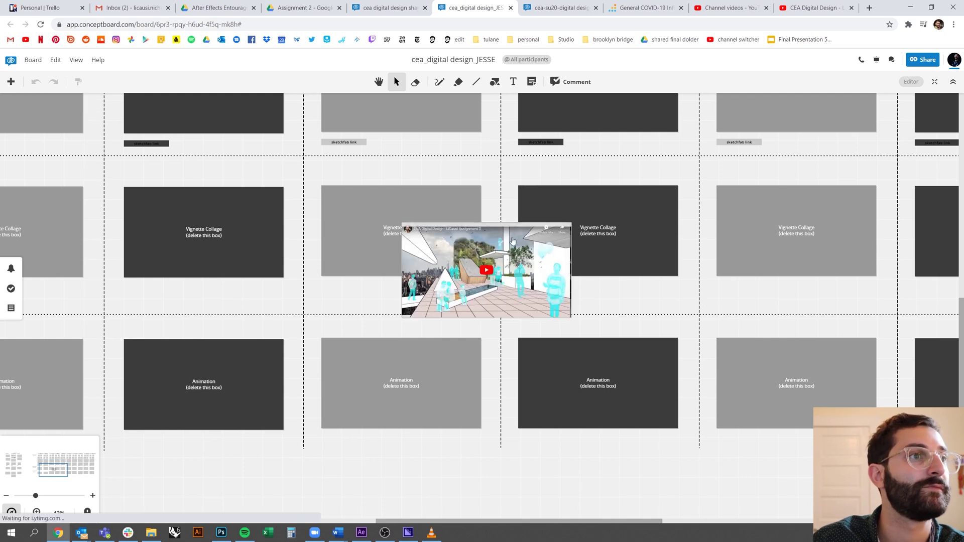
Move the embedded video beneath the fourth column's Animation placeholder and scale it down to the placeholder's width
{"action": "left_click_drag", "start_coordinate": [513, 241], "coordinate": [620, 437]}
{"action": "scroll", "coordinate": [703, 361], "scroll_direction": "down", "scroll_amount": 3}
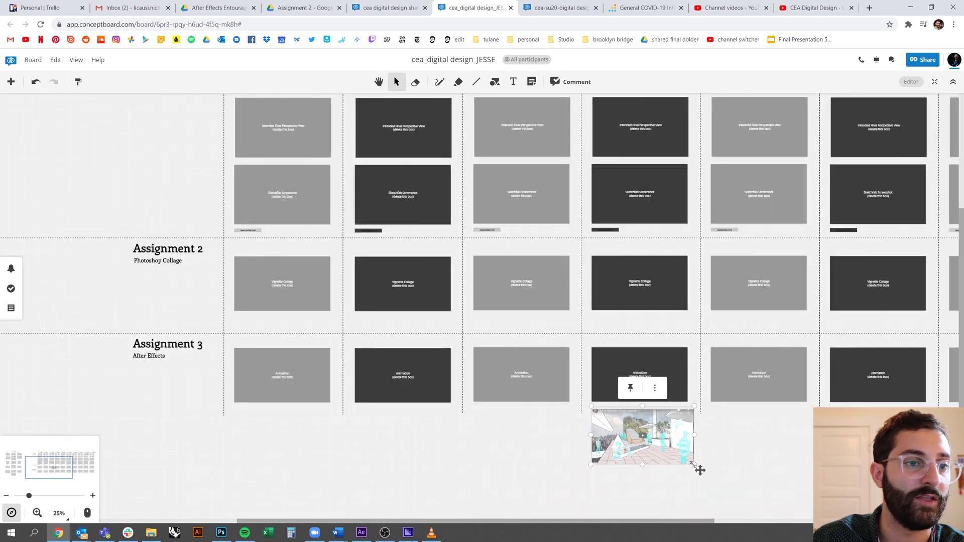
{"action": "left_click_drag", "start_coordinate": [693, 465], "coordinate": [693, 459]}
{"action": "scroll", "coordinate": [693, 462], "scroll_direction": "up", "scroll_amount": 1}
Delete the fourth column's Animation placeholder in the Assignment 3 row and move the embedded video into its place
{"action": "left_click", "coordinate": [679, 395]}
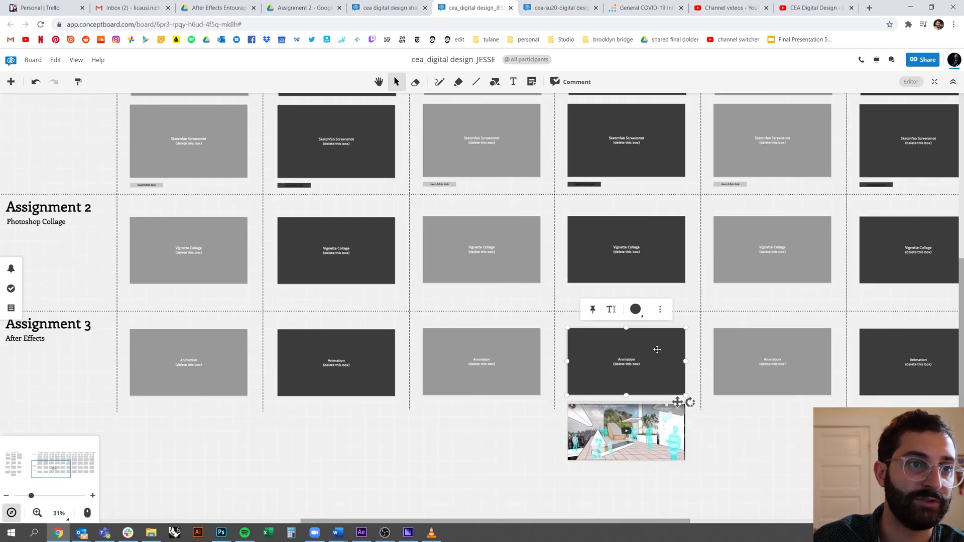
{"action": "key", "text": "Delete"}
{"action": "left_click_drag", "start_coordinate": [654, 400], "coordinate": [653, 361]}
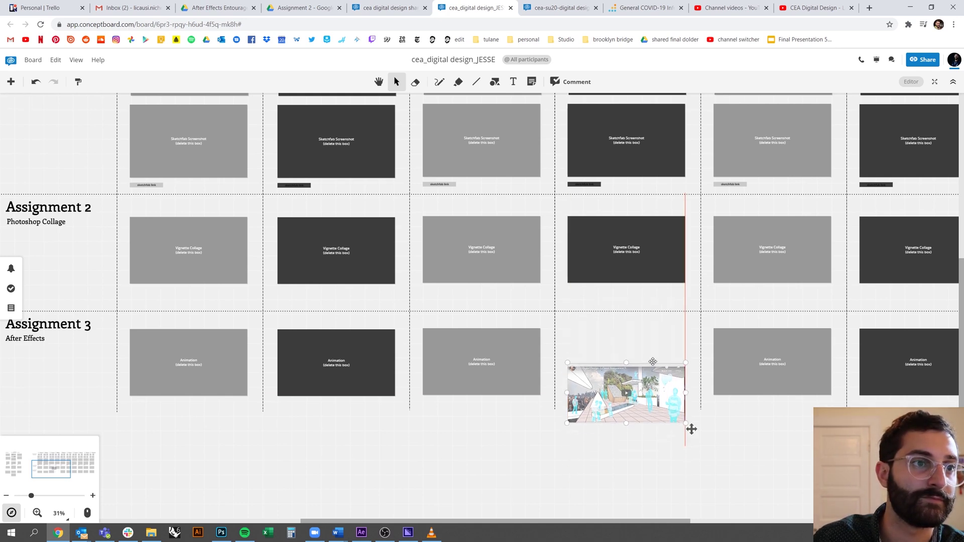
{"action": "left_click_drag", "start_coordinate": [692, 430], "coordinate": [691, 394]}
{"action": "left_click", "coordinate": [658, 418]}
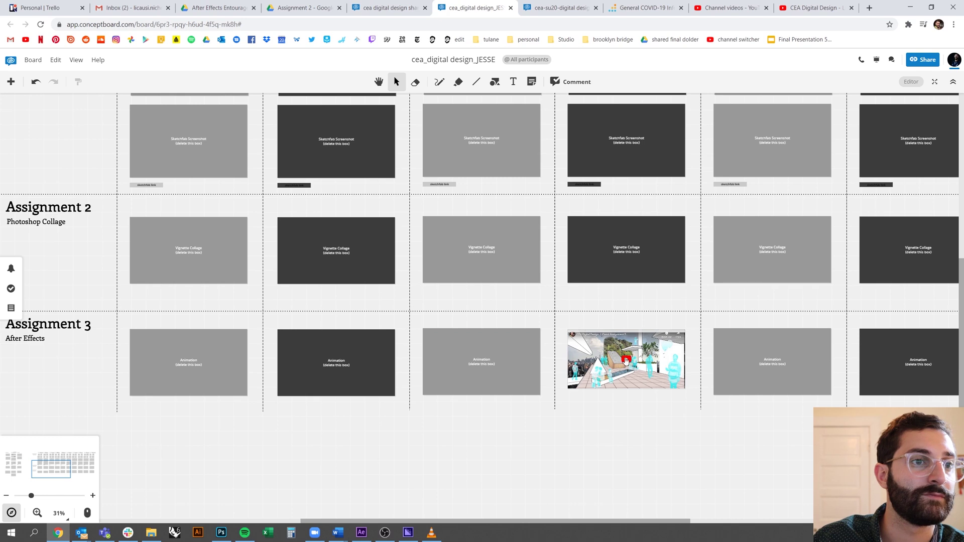
Stretch the embedded video's height to match the neighbouring Animation boxes and trim its width slightly to fit the frame
{"action": "scroll", "coordinate": [673, 413], "scroll_direction": "up", "scroll_amount": 5}
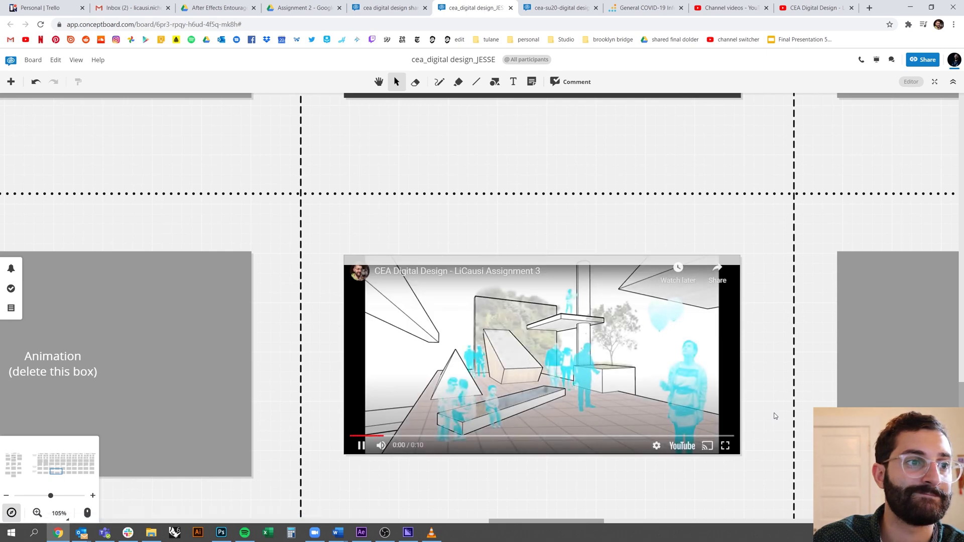
{"action": "left_click", "coordinate": [747, 460]}
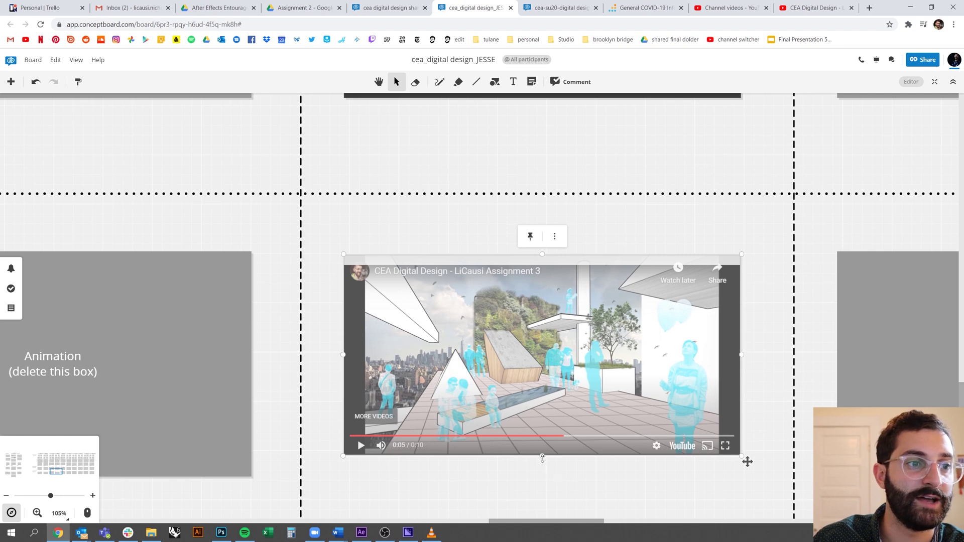
{"action": "left_click_drag", "start_coordinate": [542, 458], "coordinate": [544, 480]}
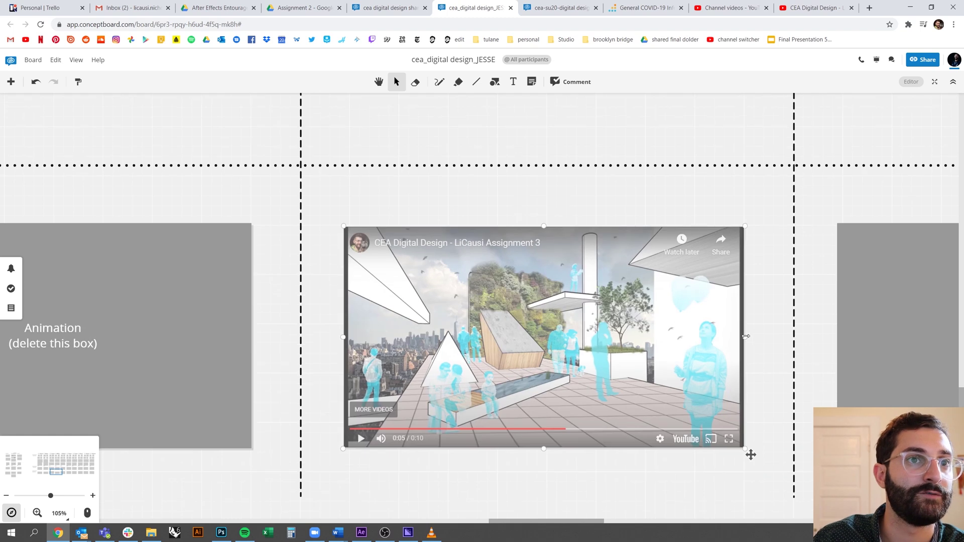
{"action": "left_click_drag", "start_coordinate": [745, 336], "coordinate": [745, 336]}
{"action": "left_click_drag", "start_coordinate": [344, 337], "coordinate": [349, 337]}
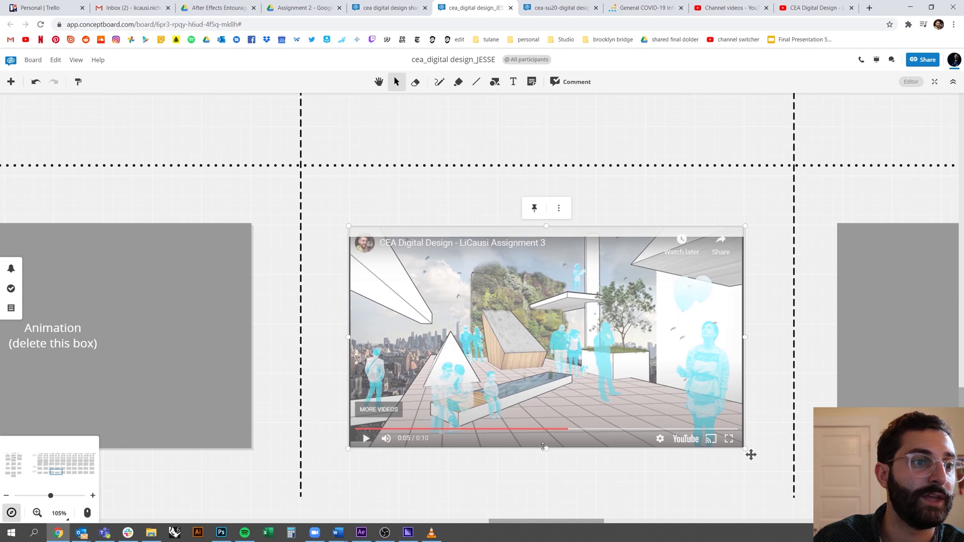
{"action": "left_click_drag", "start_coordinate": [543, 447], "coordinate": [545, 449]}
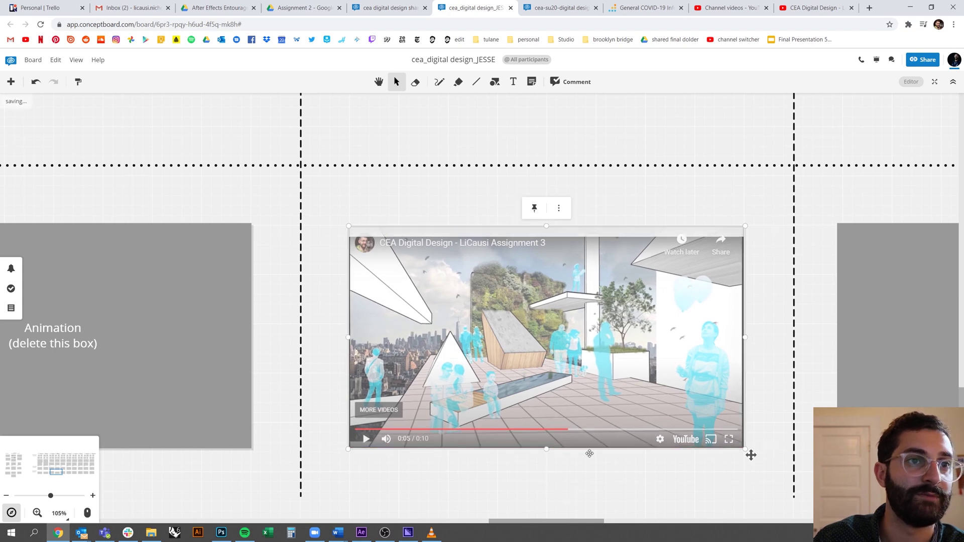
{"action": "scroll", "coordinate": [765, 350], "scroll_direction": "down", "scroll_amount": 3}
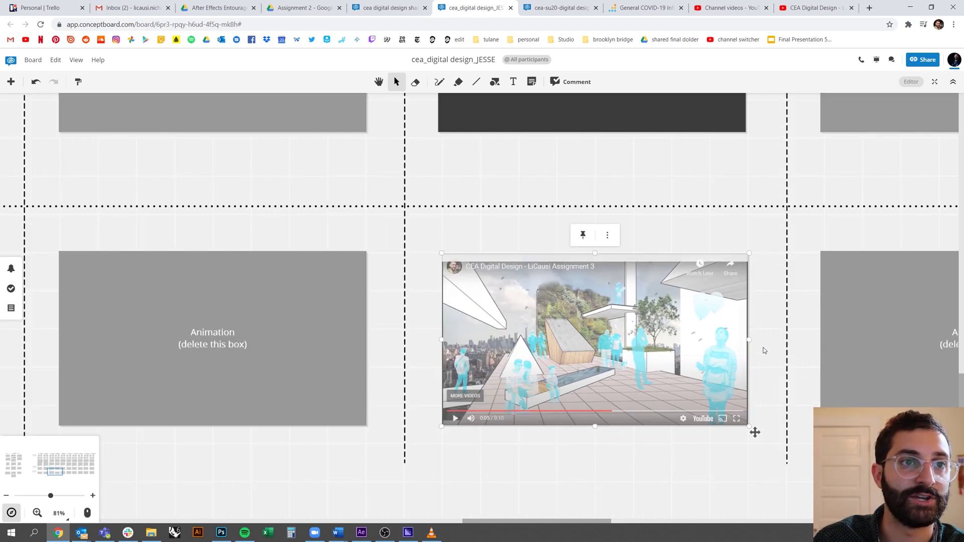